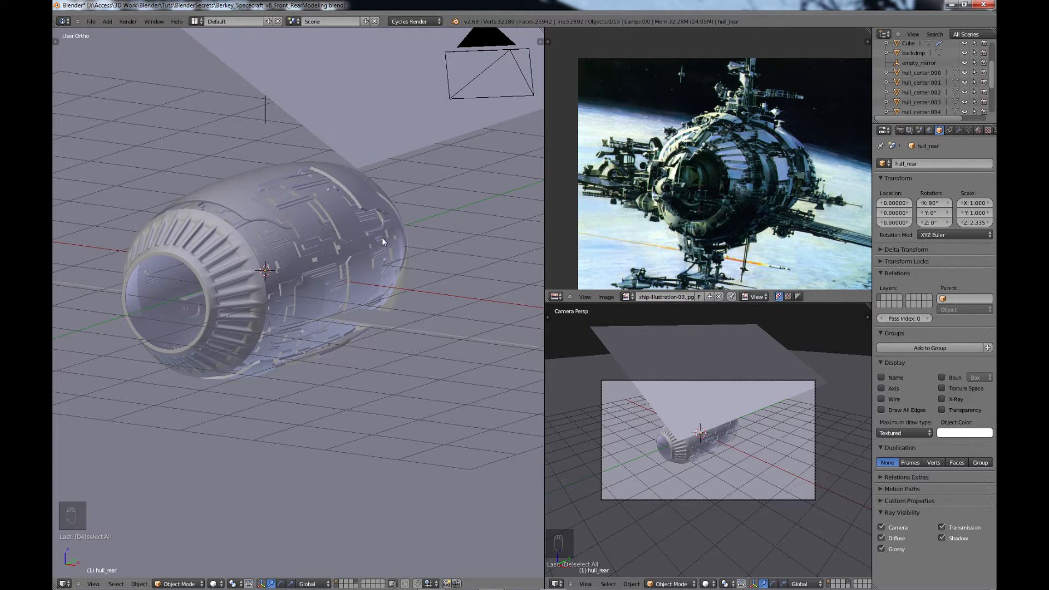
- Show only the layer holding the hull objects, hiding the backdrop and camera
shift+middle_drag(197, 339, 261, 362)
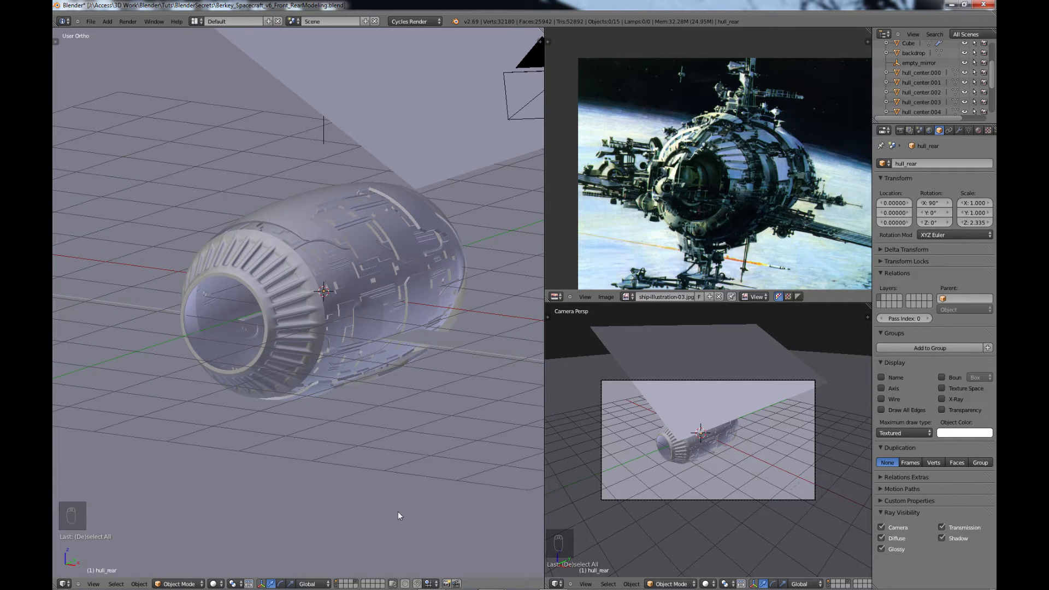
click(336, 582)
scroll(352, 362, up, 1)
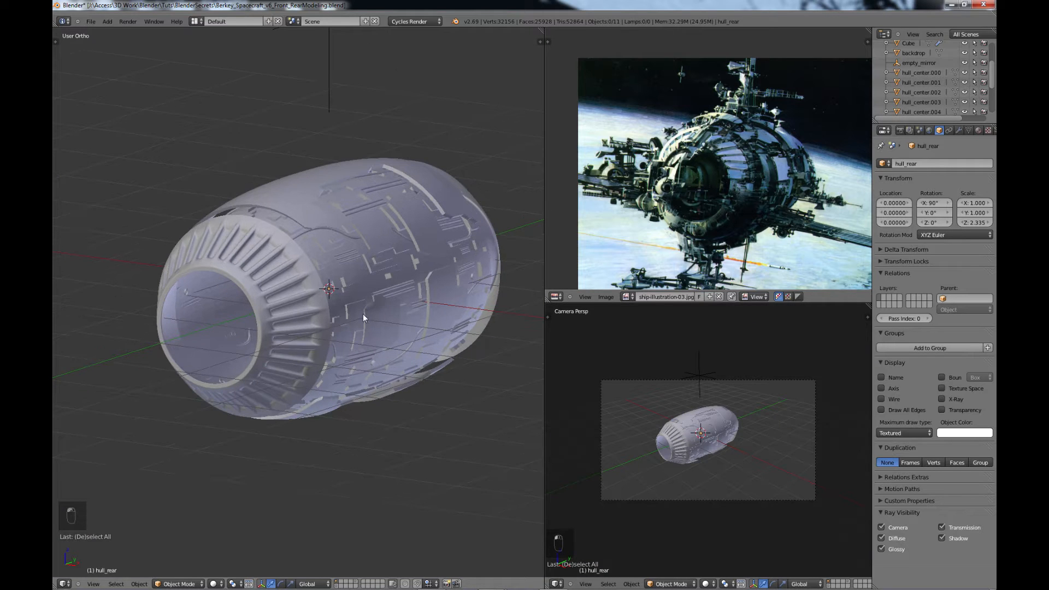
shift+middle_drag(363, 313, 349, 352)
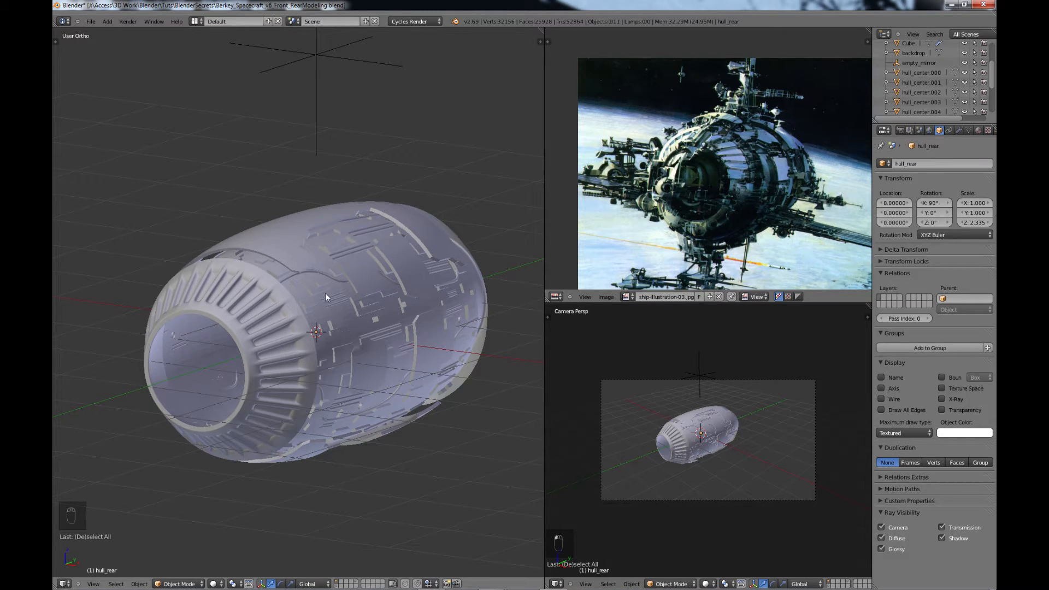
shift+middle_drag(326, 293, 326, 250)
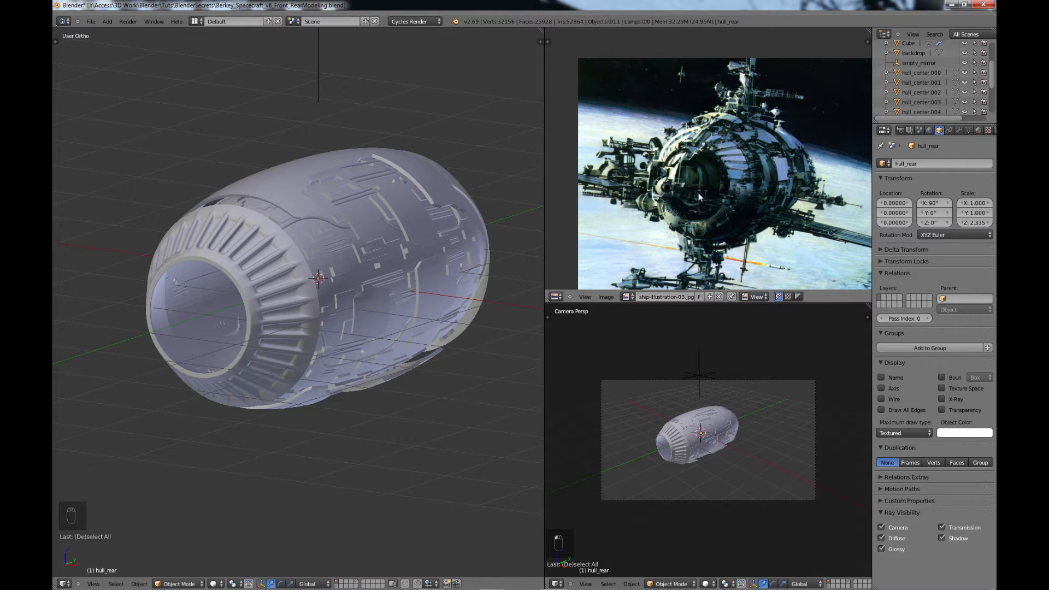
- Examine the ship's front opening in the reference illustration and compare it with the modelled hull's front ring
scroll(696, 200, up, 3)
middle_drag(696, 200, 749, 150)
scroll(736, 181, up, 3)
scroll(741, 179, down, 3)
scroll(743, 183, up, 3)
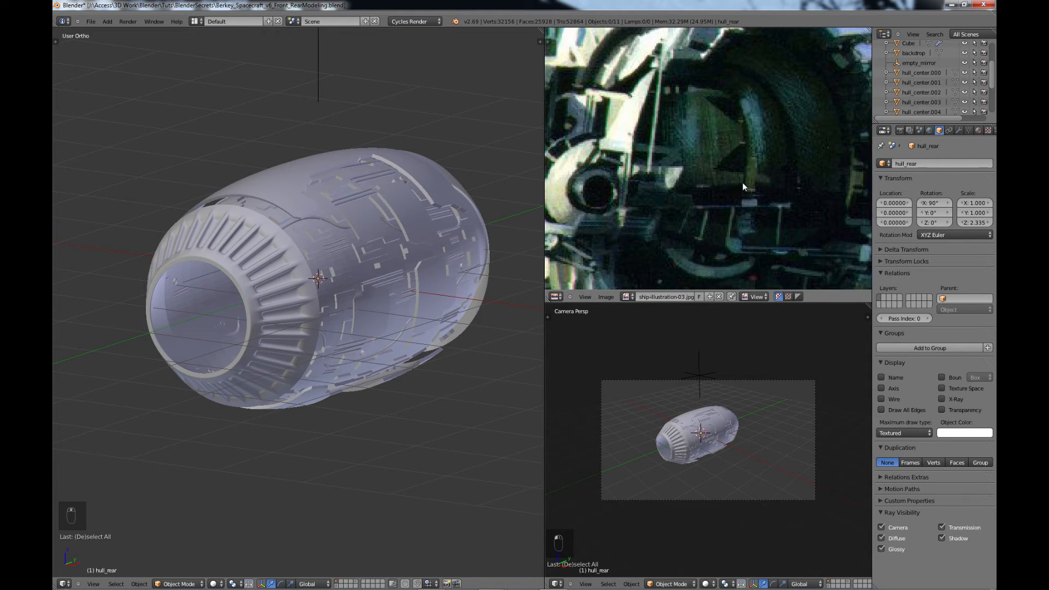
scroll(743, 182, down, 3)
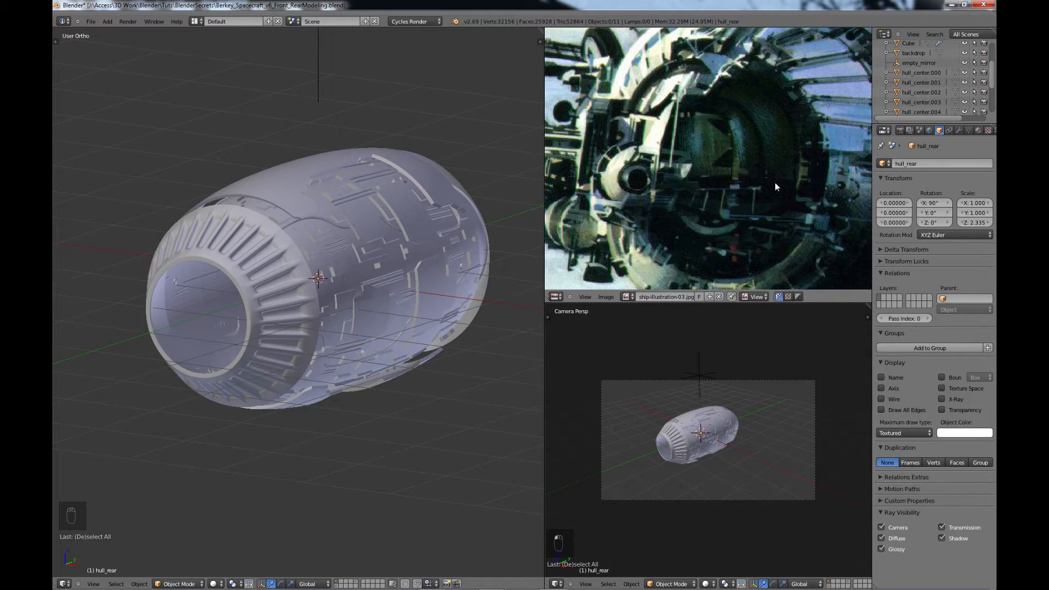
scroll(755, 227, up, 2)
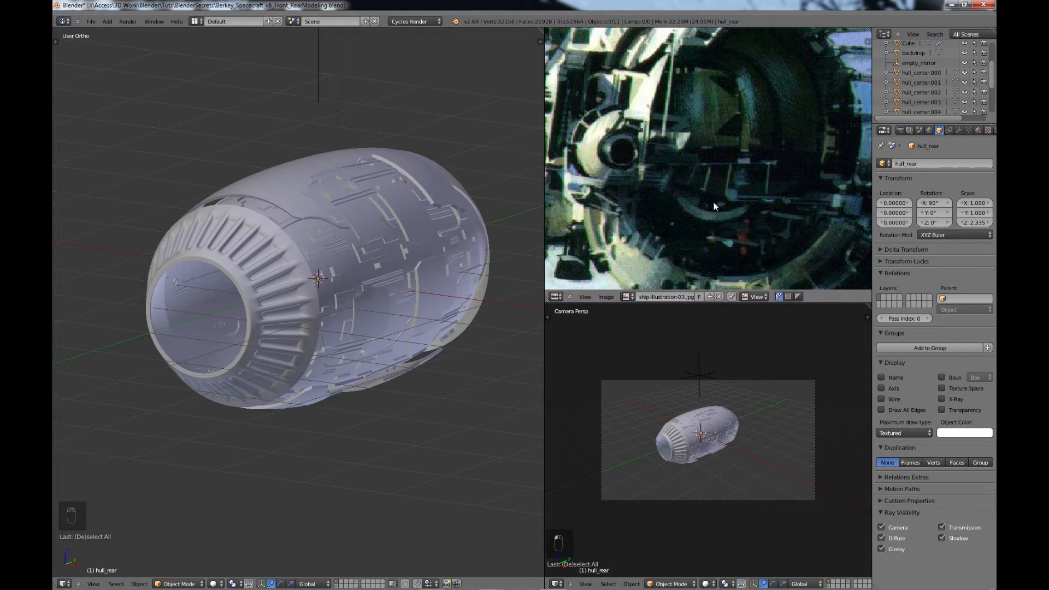
scroll(713, 205, up, 2)
scroll(713, 203, down, 3)
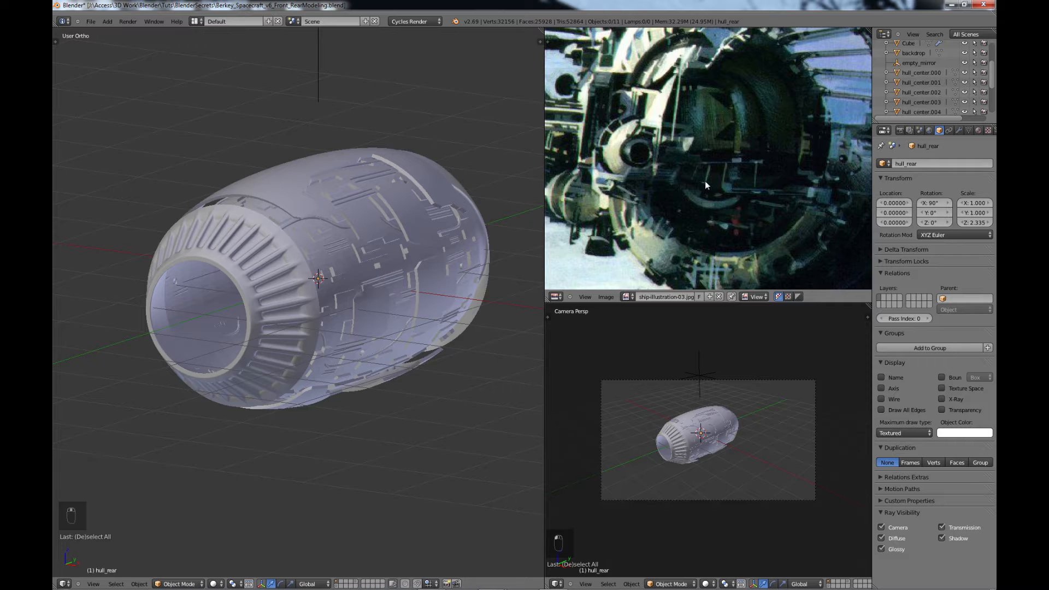
scroll(772, 174, down, 2)
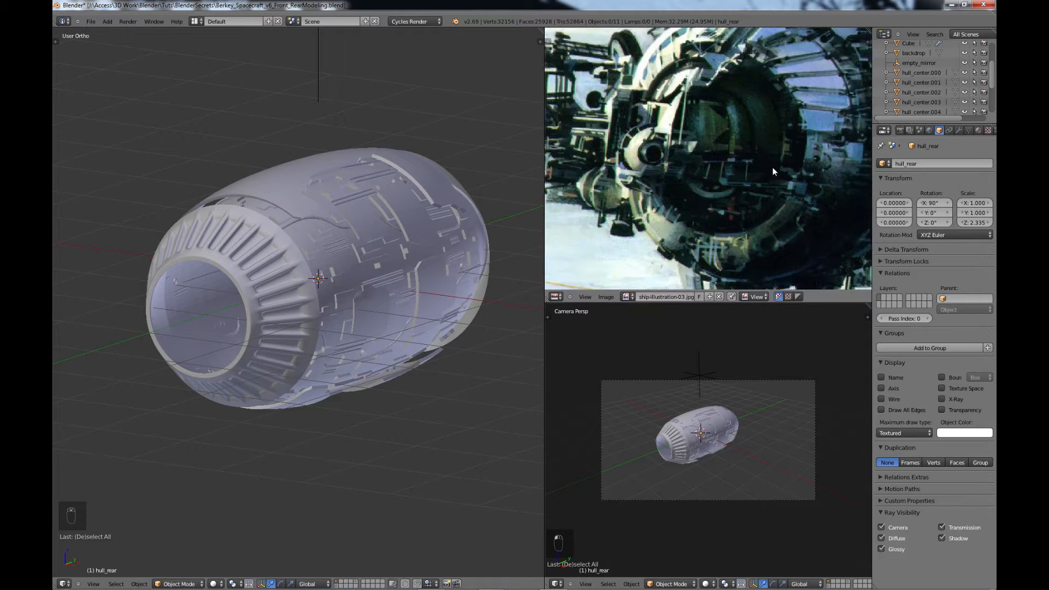
scroll(743, 151, down, 1)
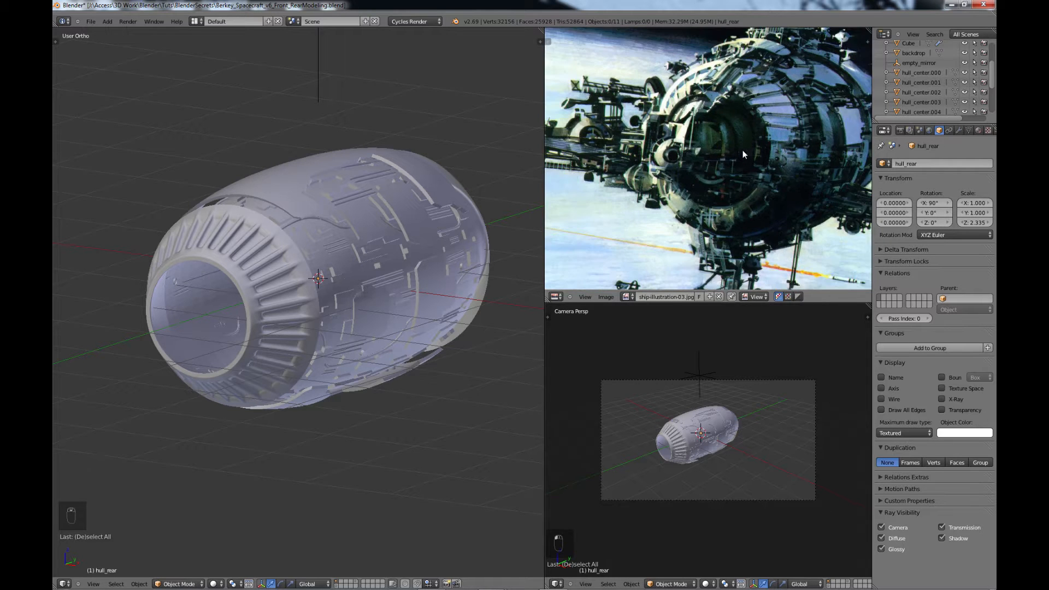
scroll(741, 155, up, 2)
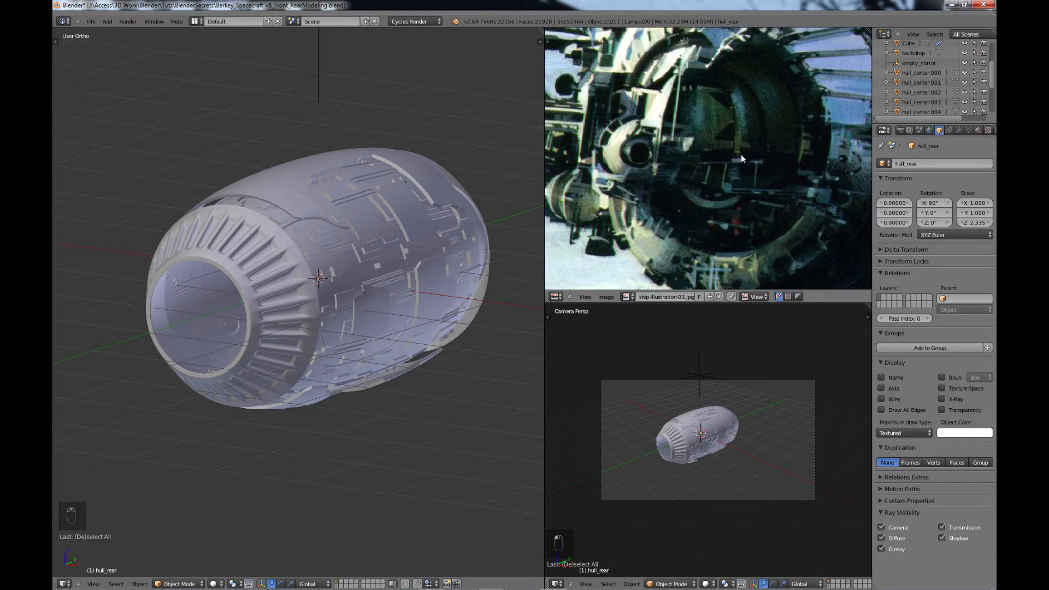
scroll(741, 160, down, 2)
scroll(741, 159, up, 1)
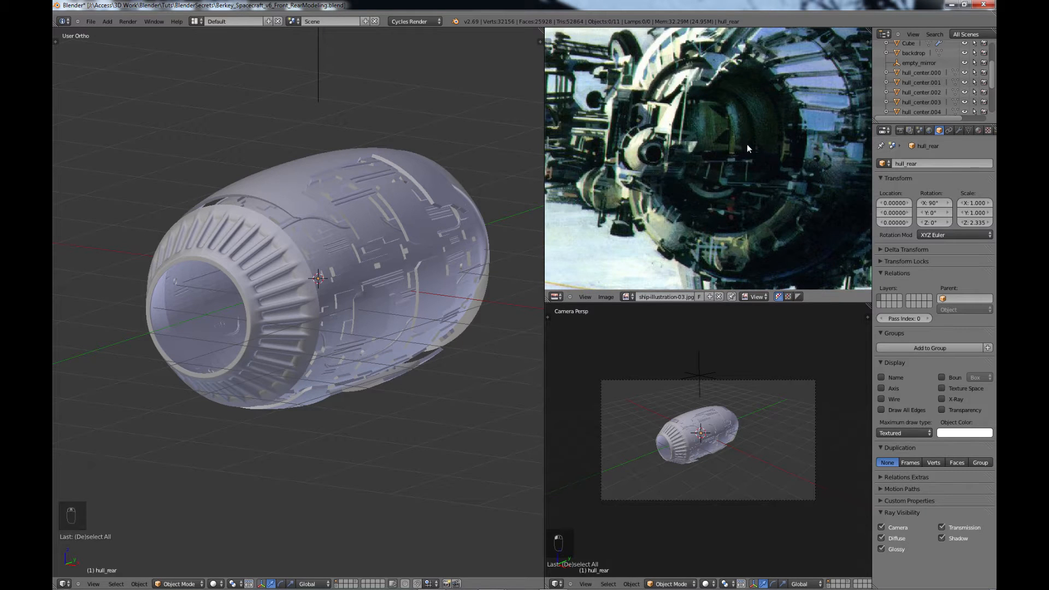
scroll(746, 144, down, 1)
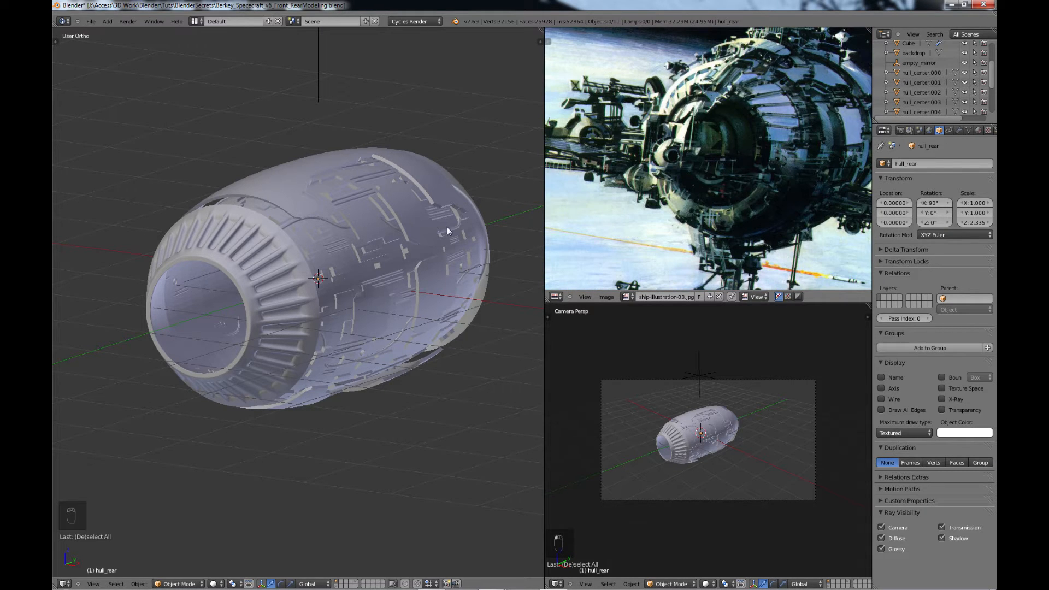
middle_drag(844, 161, 742, 191)
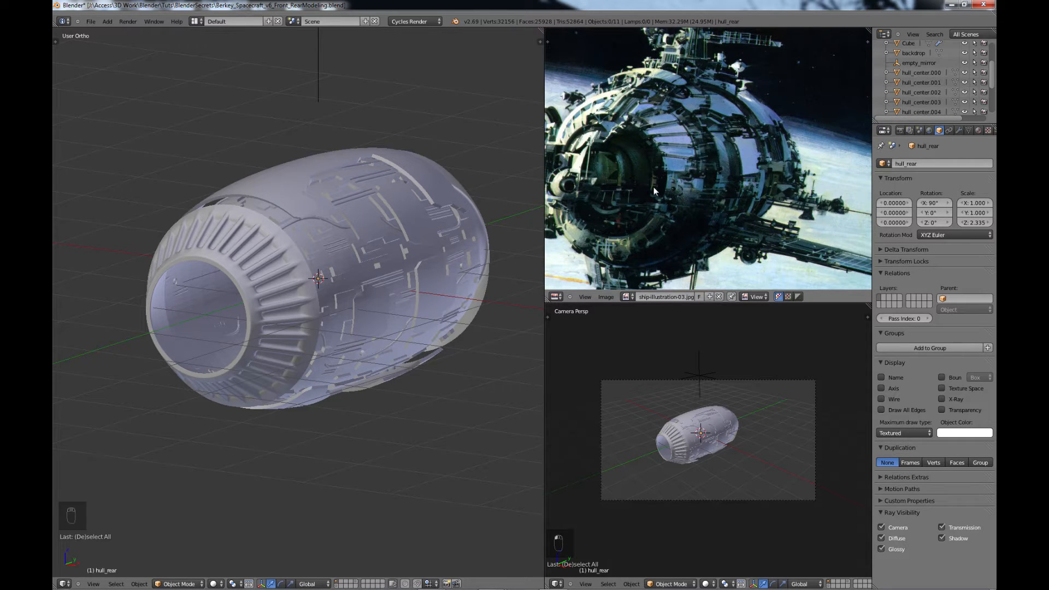
middle_drag(631, 208, 706, 173)
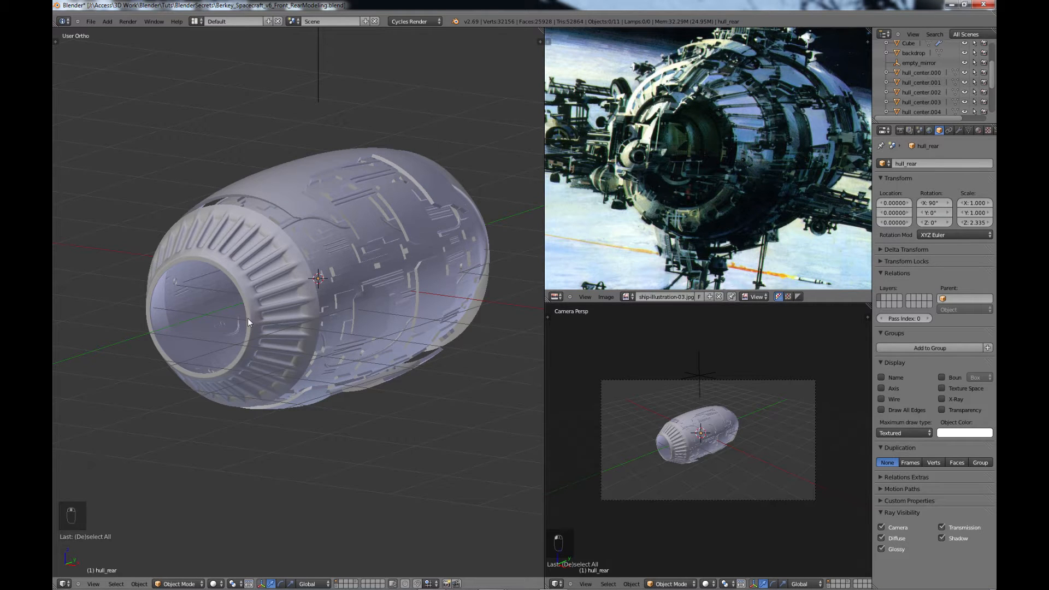
scroll(252, 322, up, 4)
scroll(257, 328, down, 3)
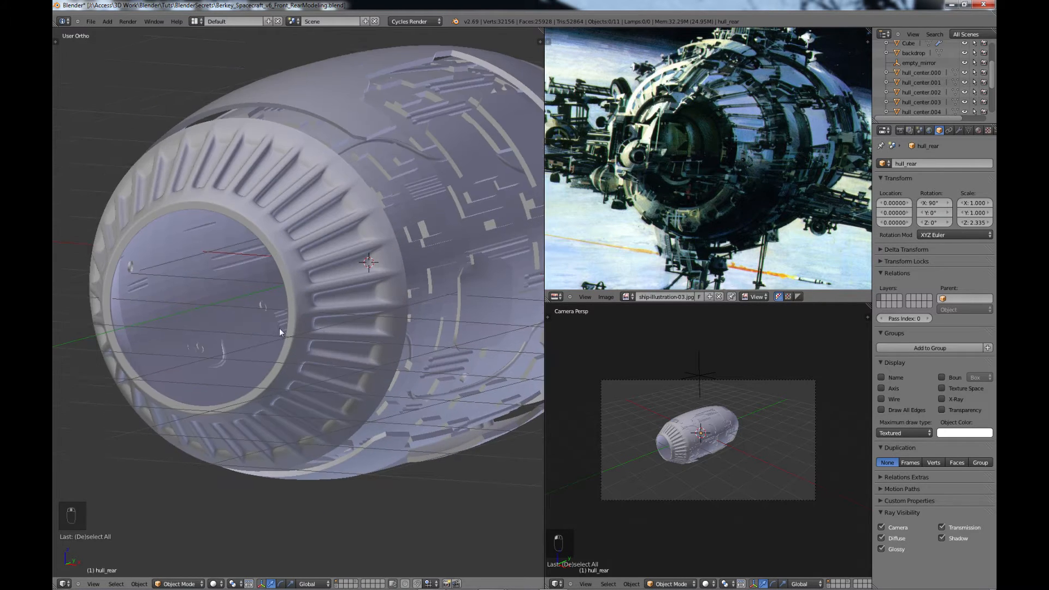
scroll(743, 143, up, 3)
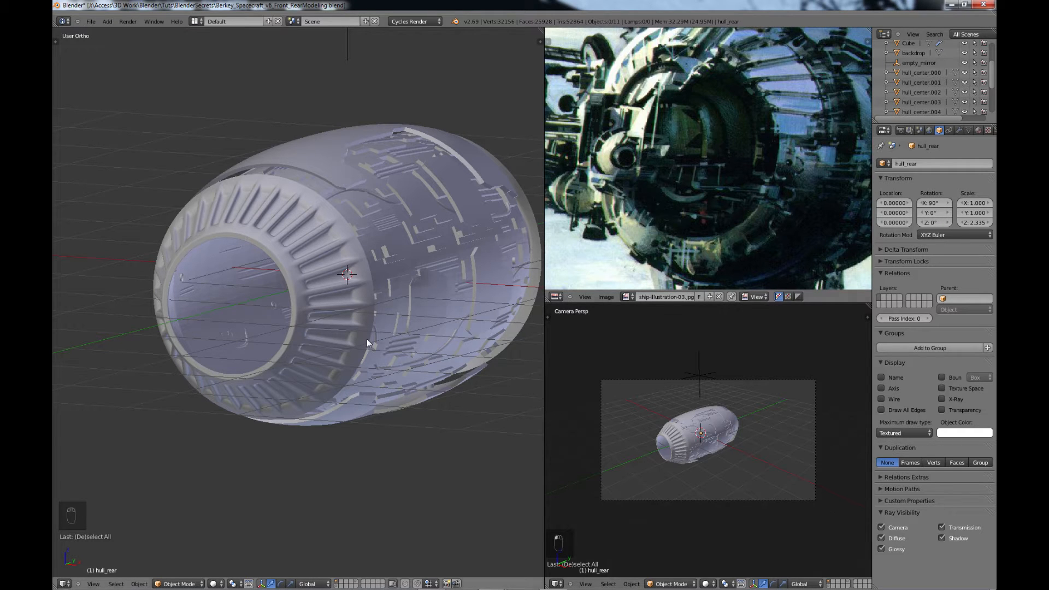
shift+middle_drag(307, 307, 283, 318)
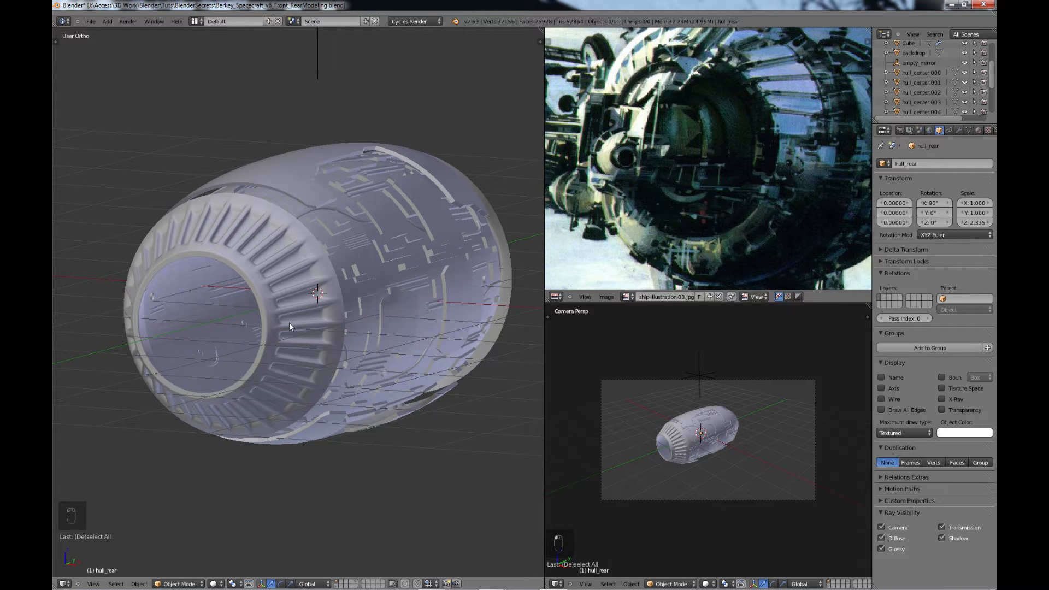
- Maximize the 3D viewport and open the ribbed hull_front object for mesh editing
key(ctrl+Up)
middle_drag(455, 342, 303, 236)
right_click(290, 215)
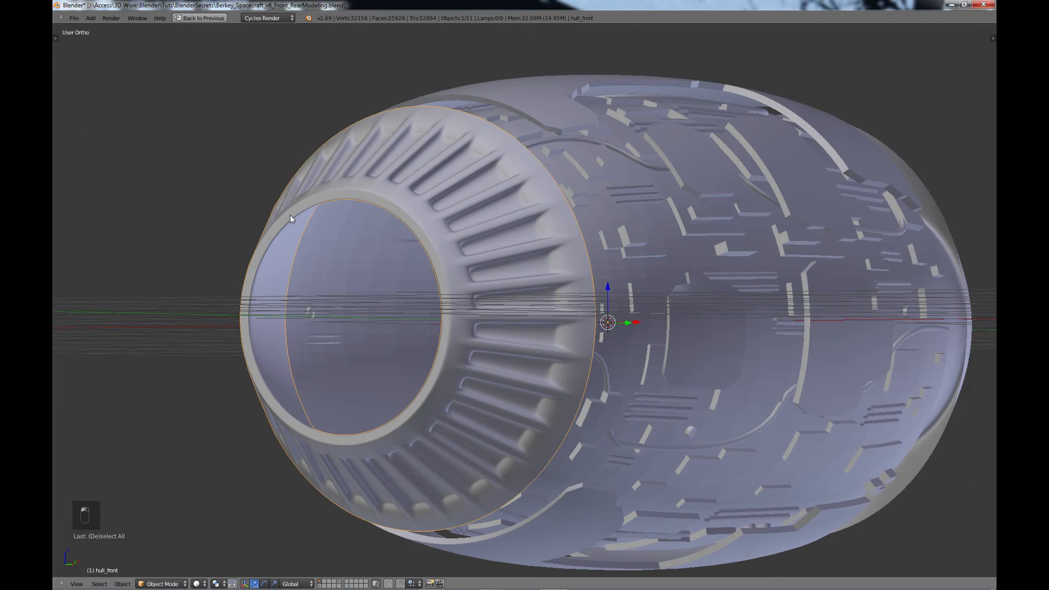
key(Tab)
scroll(426, 223, up, 3)
shift+middle_drag(426, 223, 496, 183)
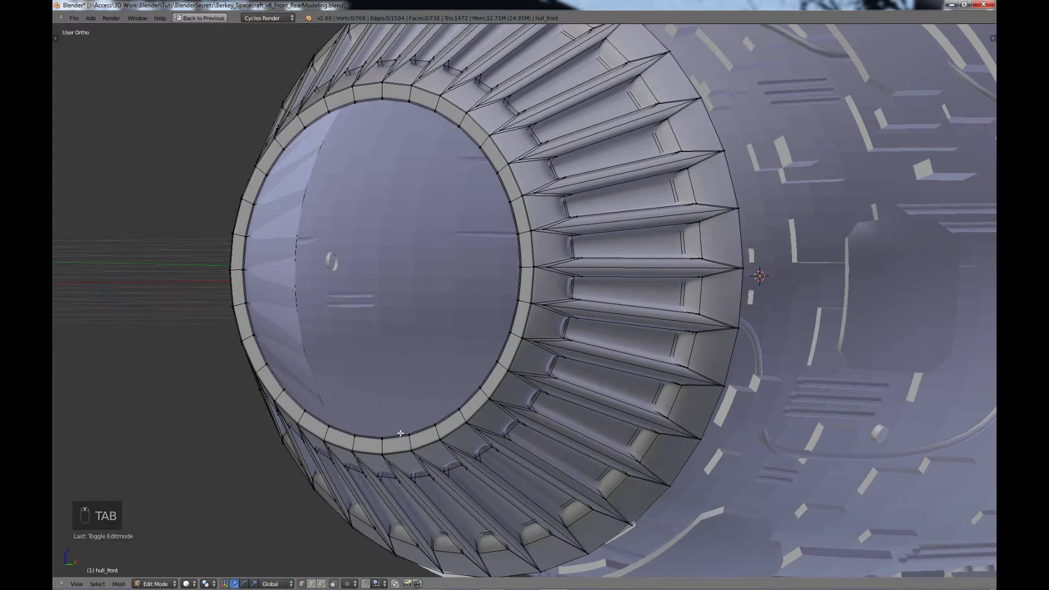
- Fill the inner rear edge loop of the hull_front opening with a single face
alt+right_click(302, 223)
scroll(303, 222, down, 4)
middle_drag(311, 375, 454, 379)
key(f)
scroll(455, 349, up, 2)
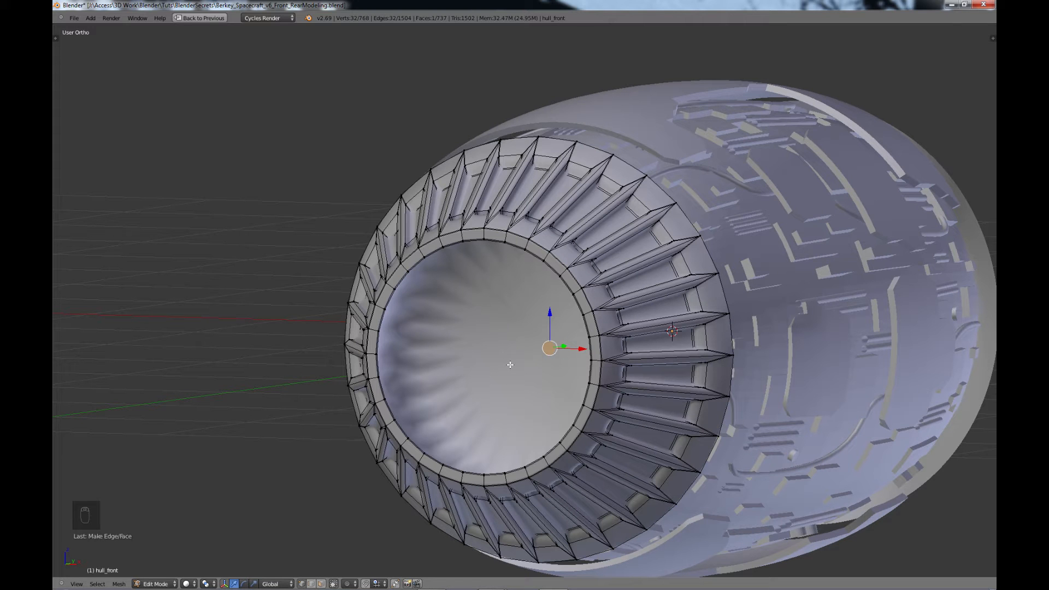
scroll(514, 354, down, 5)
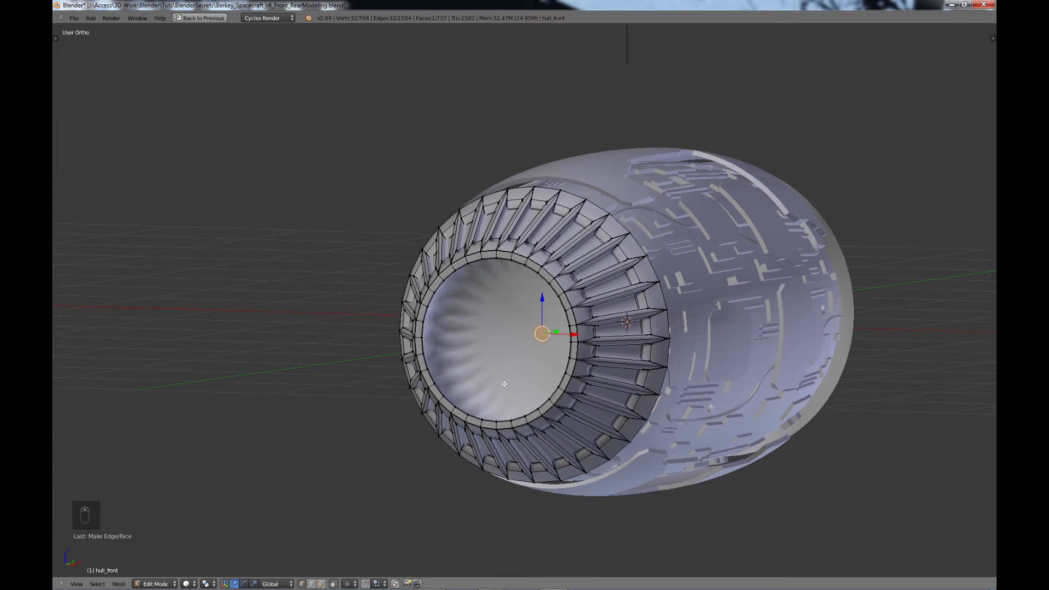
- Add an edge loop around the opening's inner wall, slid by about -0.94 close to the new cap, and finish editing the mesh
middle_drag(514, 354, 359, 359)
scroll(427, 379, up, 3)
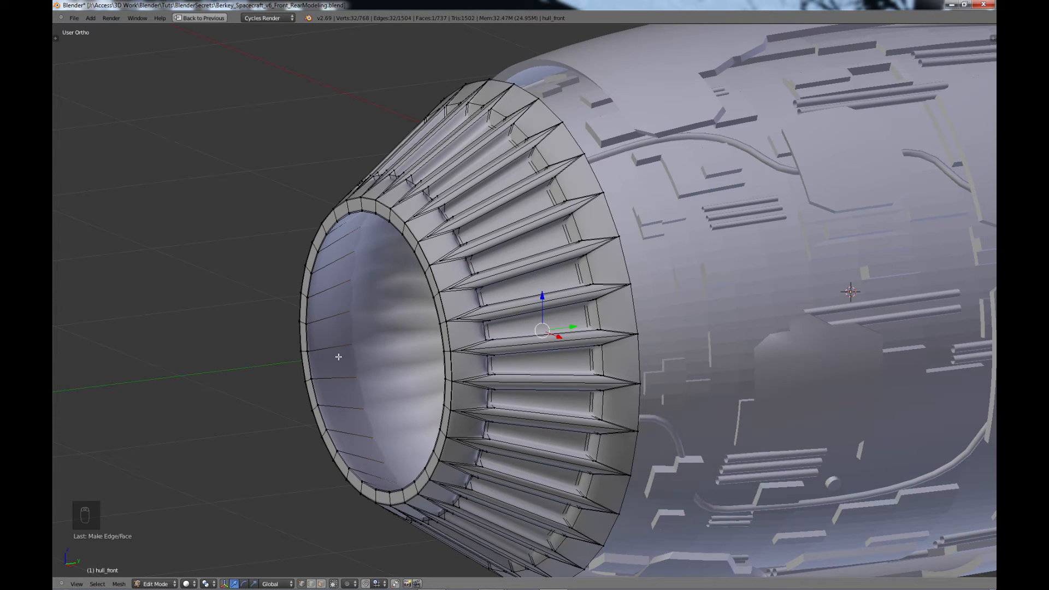
key(ctrl+r)
click(339, 357)
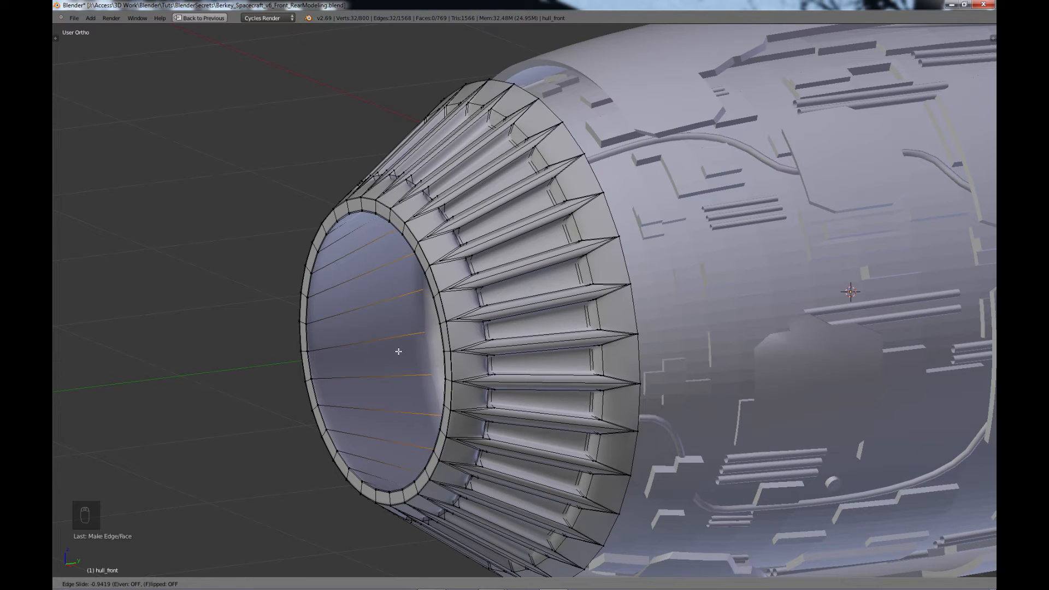
click(398, 351)
middle_drag(398, 351, 549, 352)
key(Tab)
scroll(563, 360, down, 3)
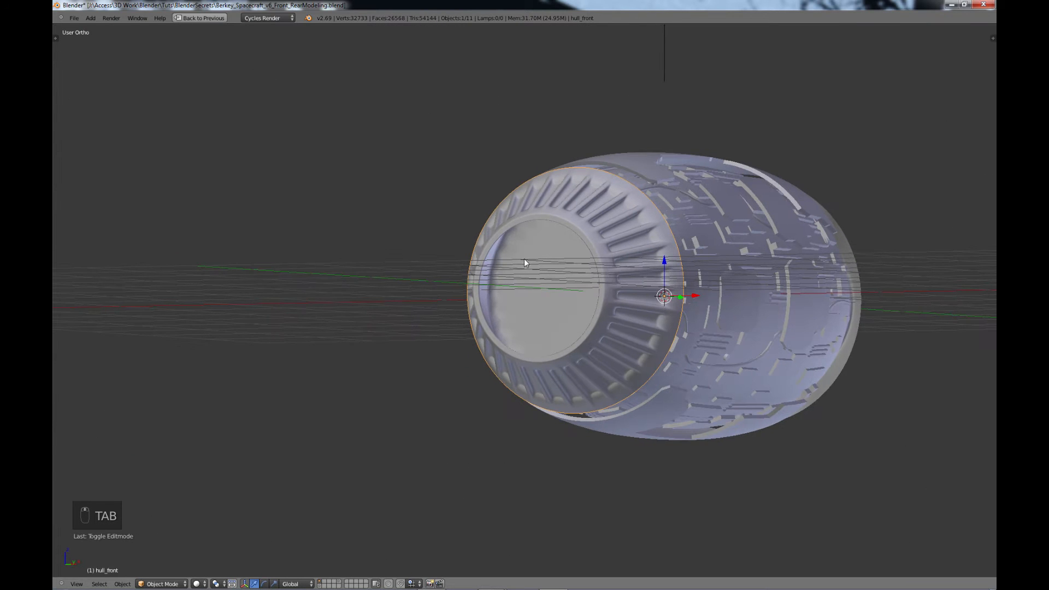
- Add a UV sphere mesh to the scene
shift+middle_drag(483, 307, 425, 371)
middle_drag(478, 337, 470, 295)
scroll(474, 361, up, 1)
scroll(466, 273, up, 2)
scroll(440, 316, up, 2)
shift+middle_drag(440, 328, 467, 332)
scroll(467, 335, down, 1)
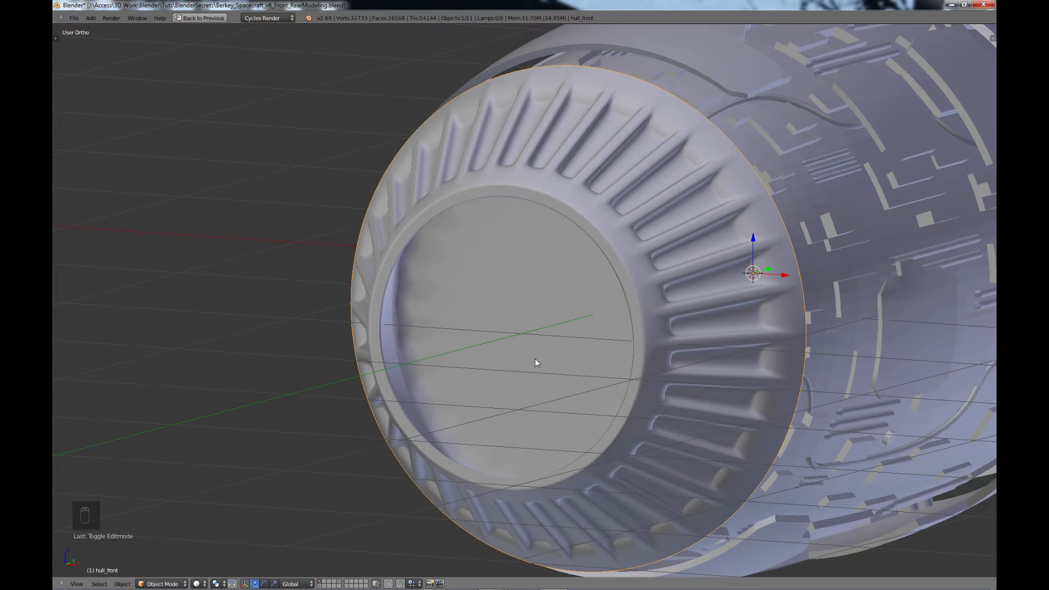
key(shift+a)
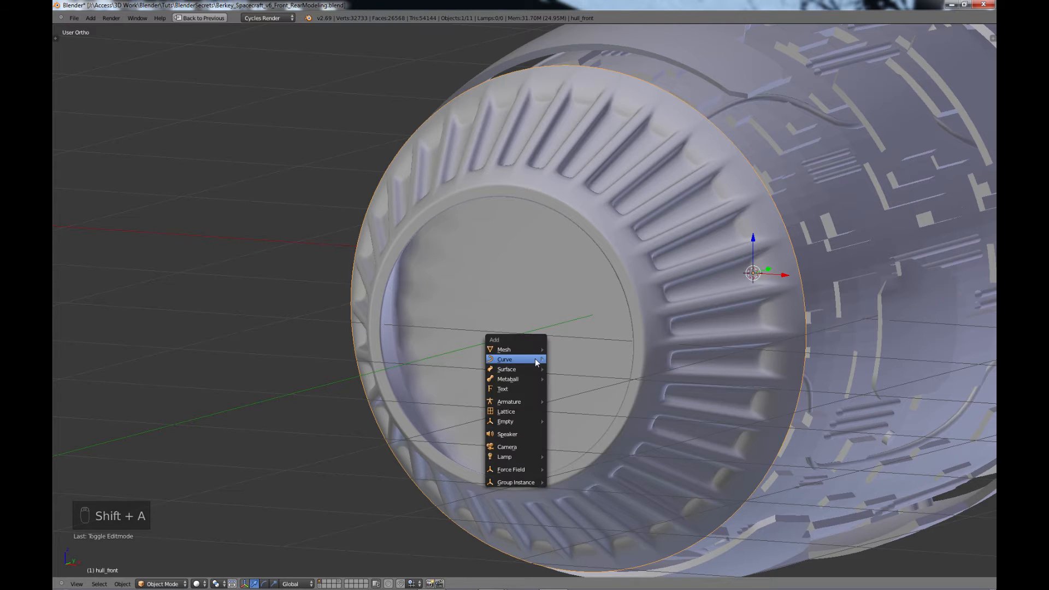
mouse_move(529, 360)
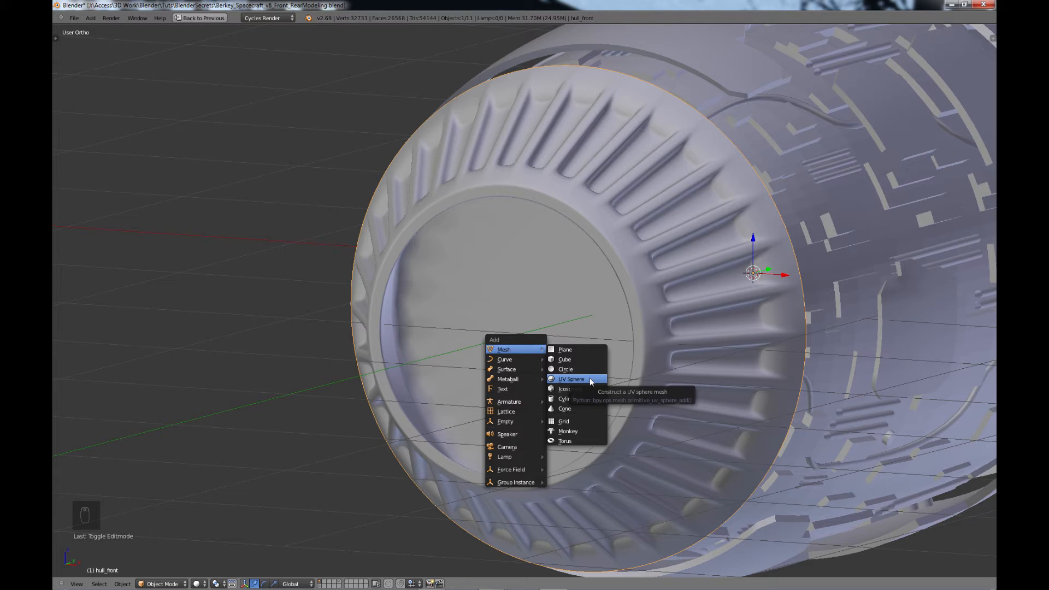
click(572, 379)
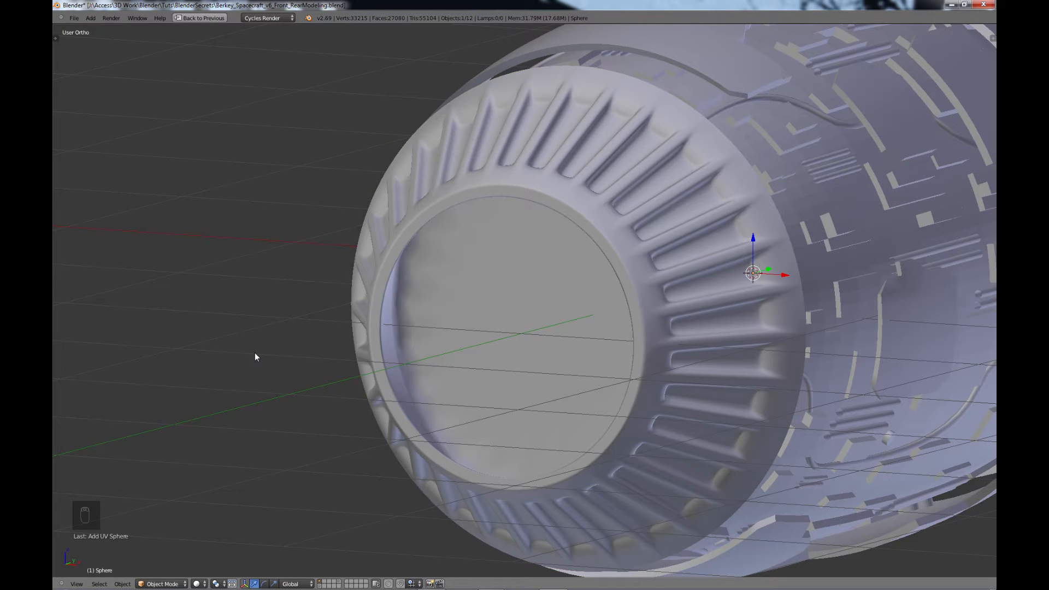
- Set the UV sphere to 16 segments and 12 rings
key(t)
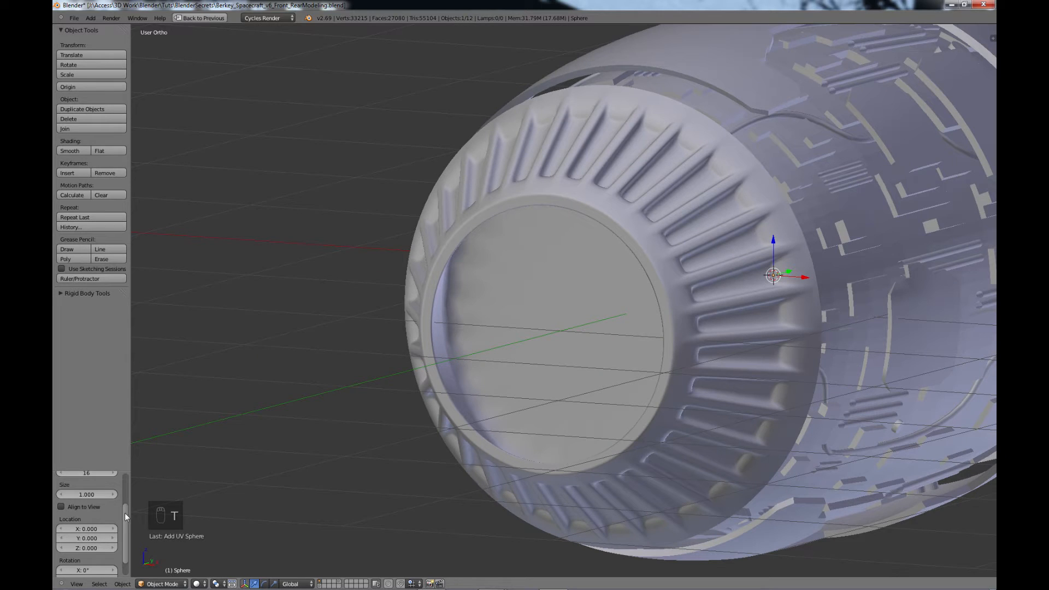
scroll(124, 512, up, 3)
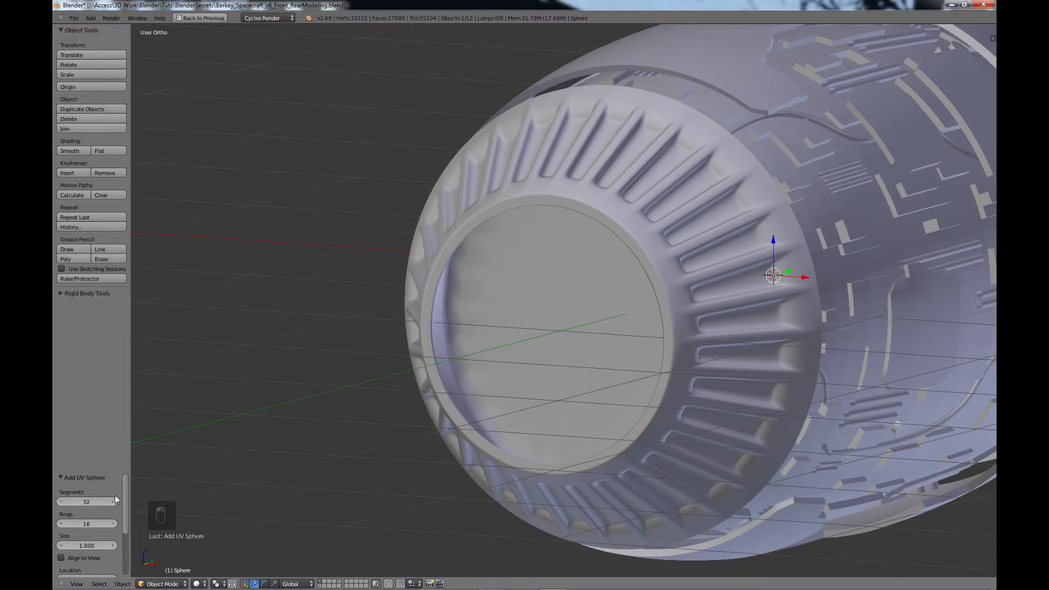
click(89, 506)
text(16)
key(Tab)
key(Tab)
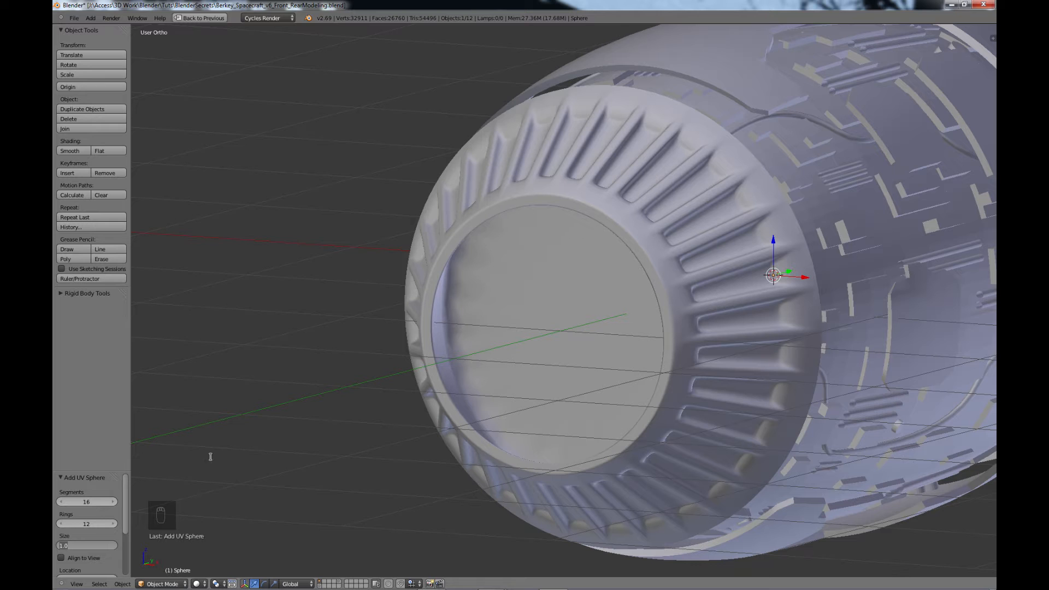
text(a)
- Move the sphere about -3.1 along Y in front of the hull opening and scale it down to about a quarter size
drag(724, 280, 566, 380)
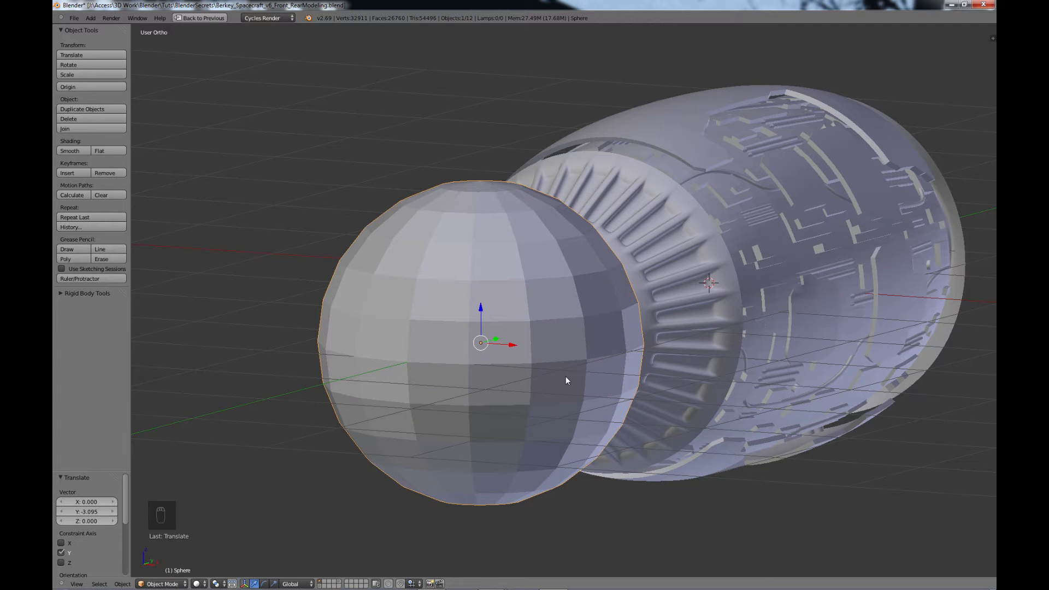
key(s)
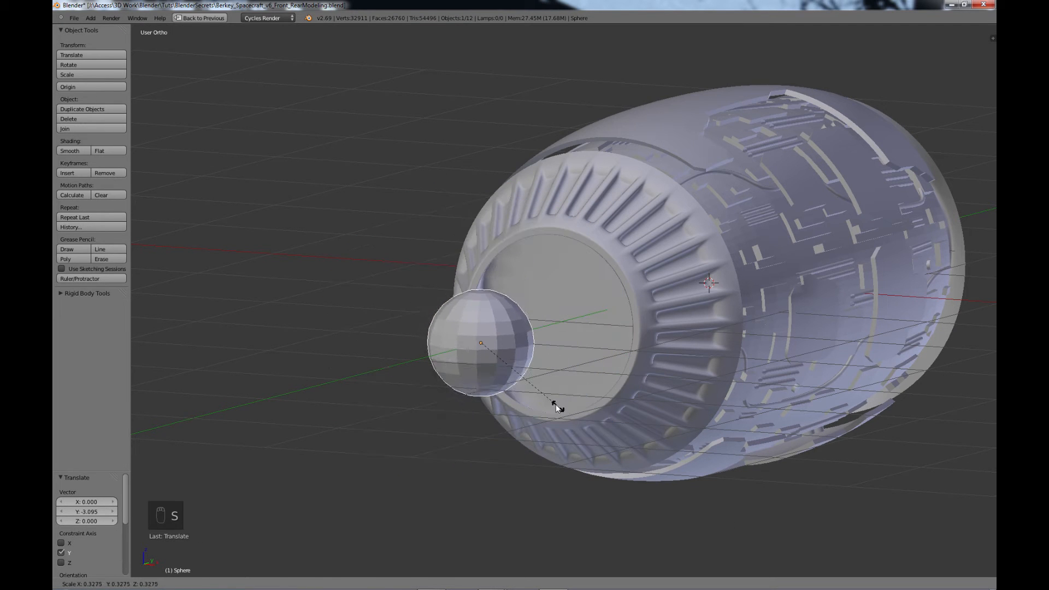
click(482, 342)
- Start editing the sphere's mesh with face selection enabled
key(Tab)
scroll(487, 343, up, 5)
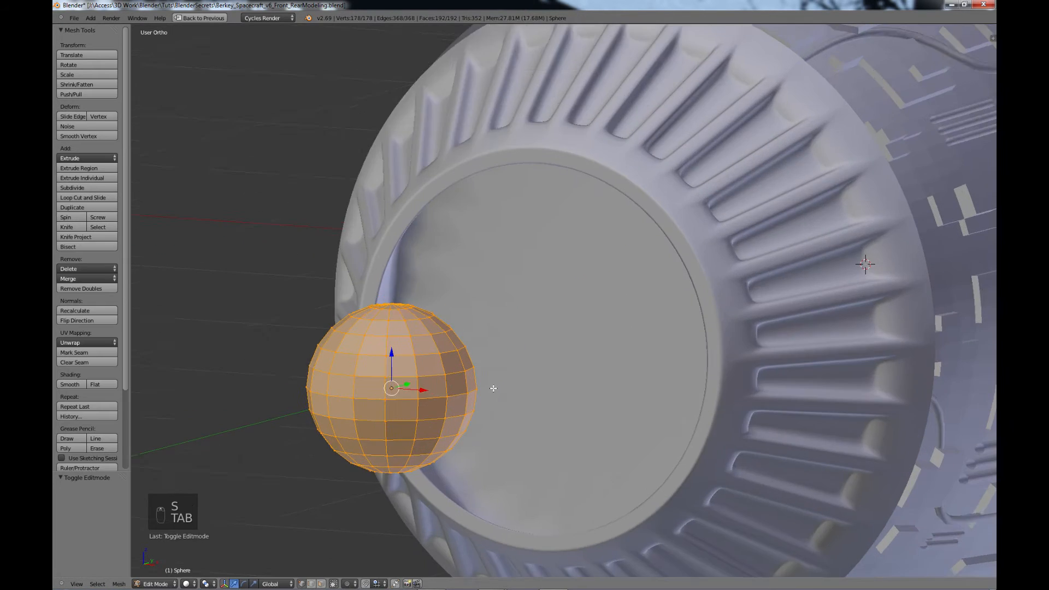
shift+middle_drag(522, 346, 649, 125)
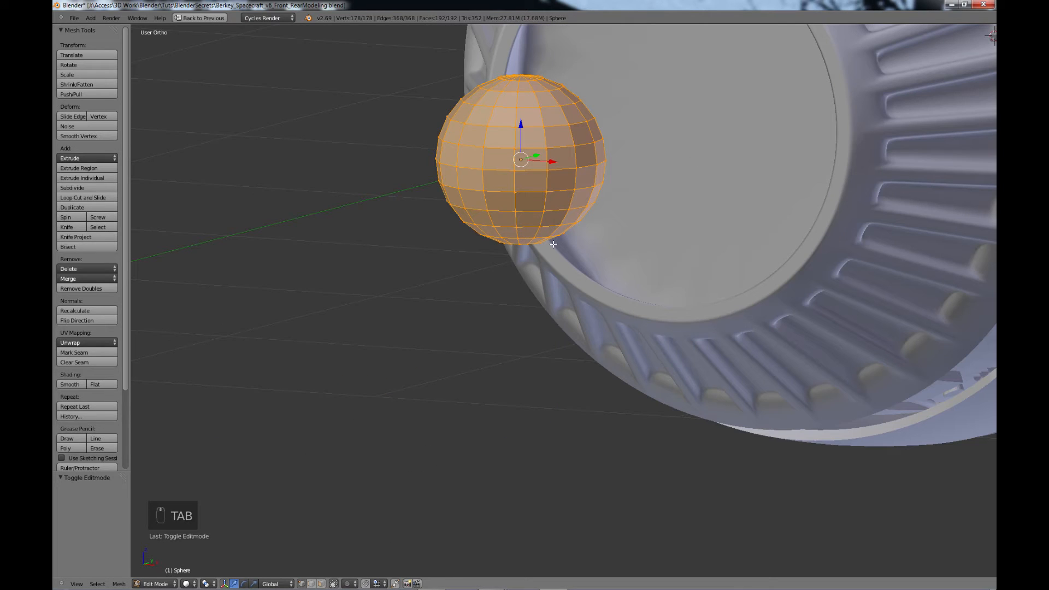
click(322, 583)
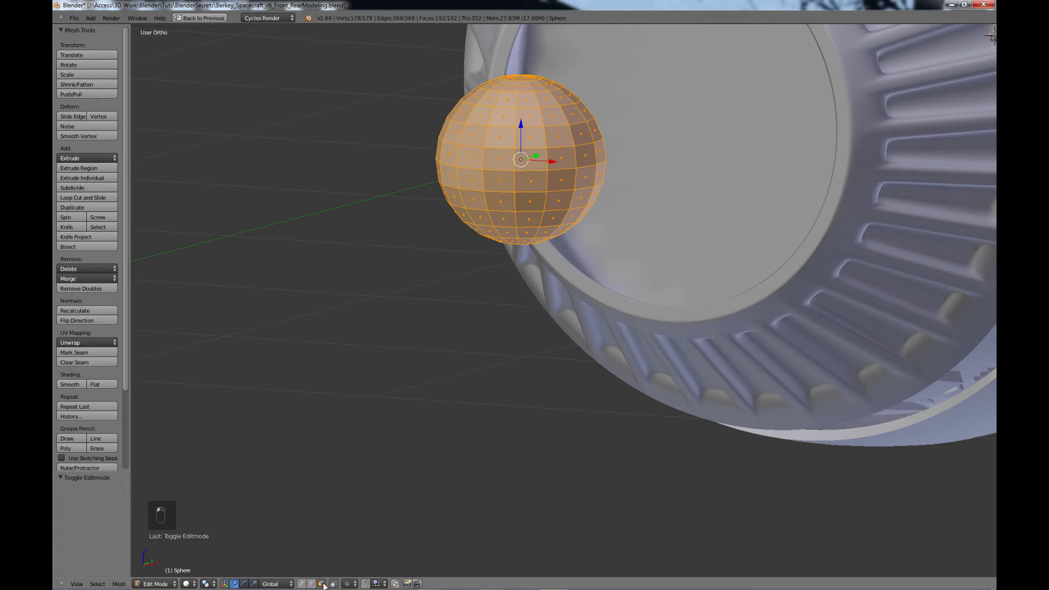
- Select the lower half of the sphere from the front view and move it about -0.331 along Z to stretch the sphere into a capsule
key(KP_1)
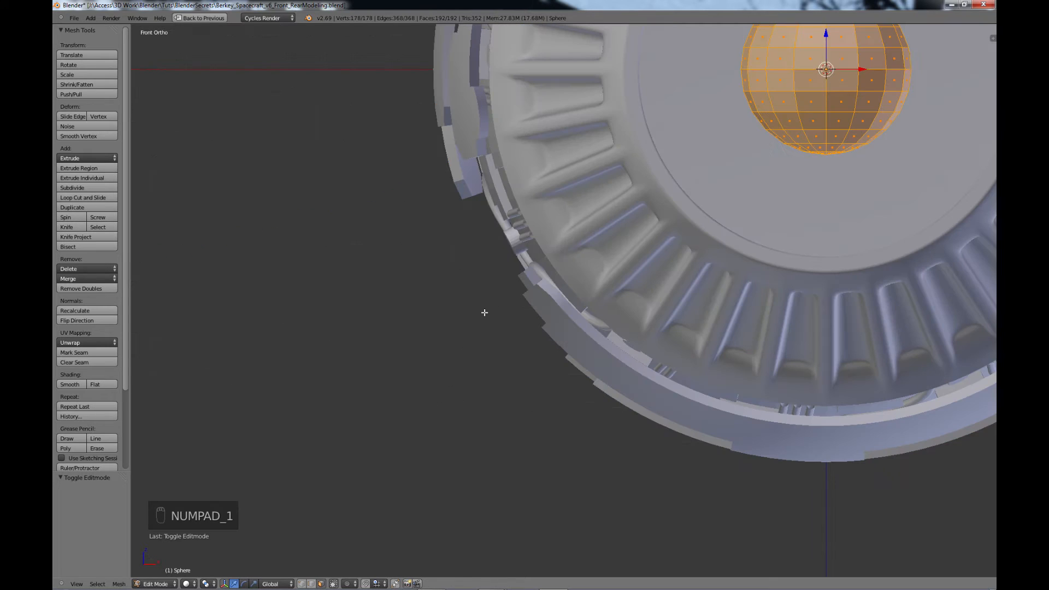
shift+middle_drag(809, 167, 560, 359)
scroll(560, 359, up, 2)
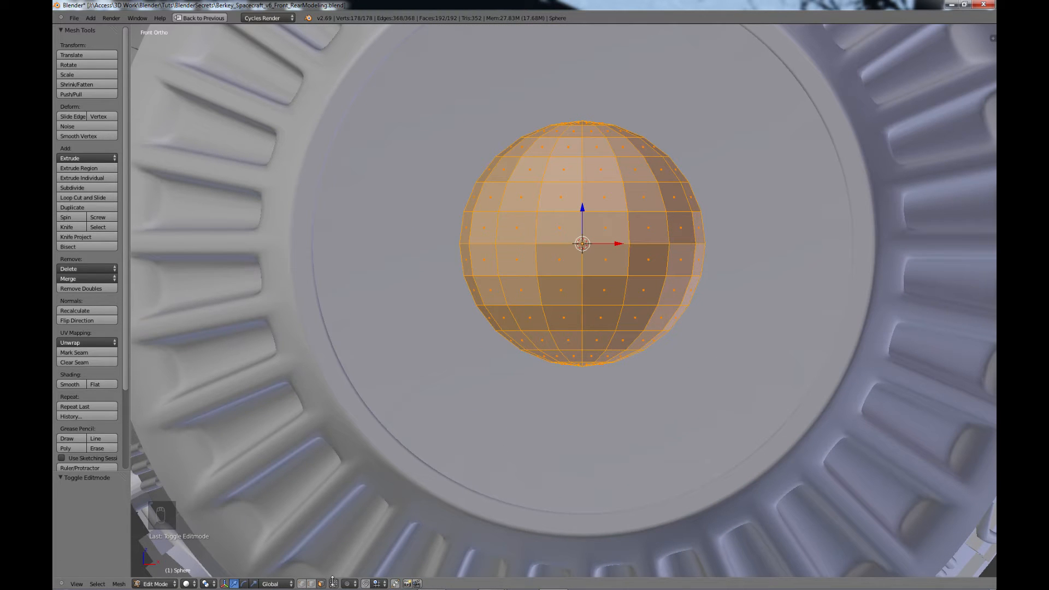
right_click(606, 262)
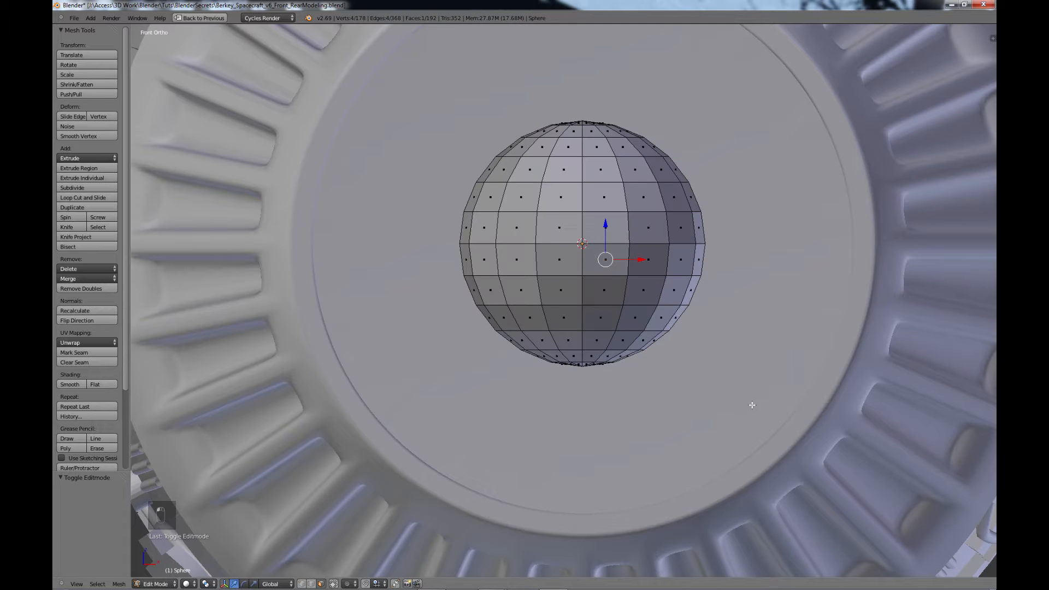
key(b)
drag(751, 405, 411, 246)
key(g)
key(z)
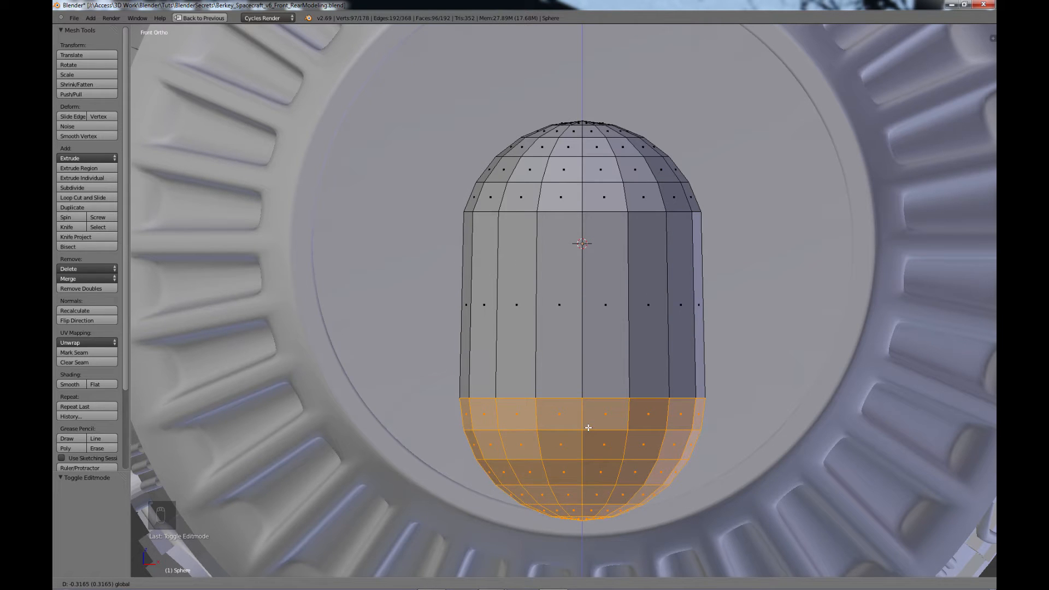
click(595, 434)
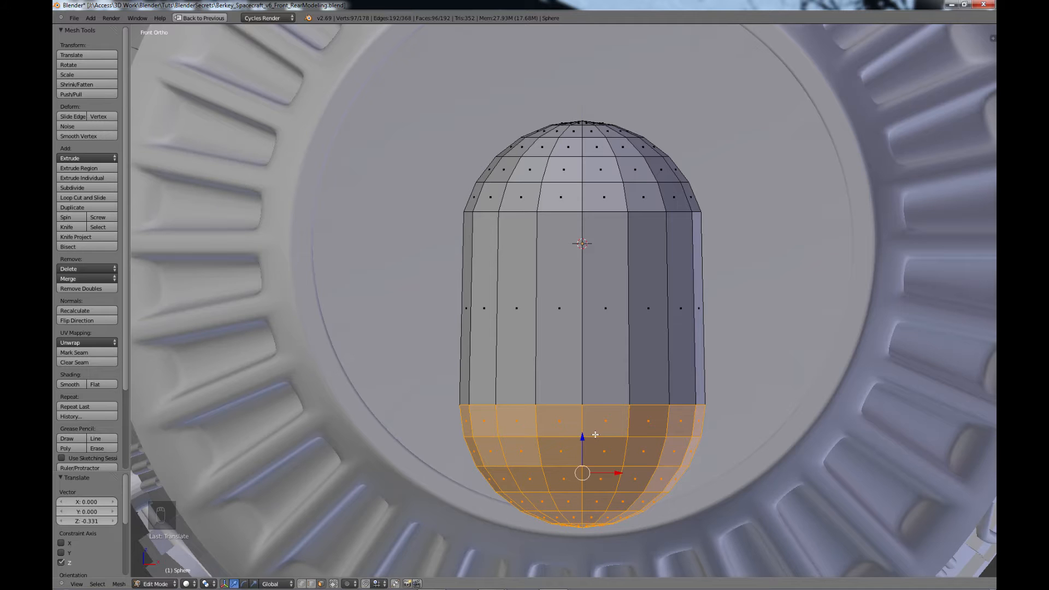
- Clear the selection, finish editing the mesh and move the capsule about 1.285 along Y toward the hull opening
scroll(625, 351, down, 3)
middle_drag(641, 327, 402, 366)
key(a)
key(Tab)
scroll(617, 304, down, 3)
drag(376, 359, 531, 291)
- Shift the capsule in the negative X direction and push it deeper into the hull opening along Y
middle_drag(563, 369, 595, 320)
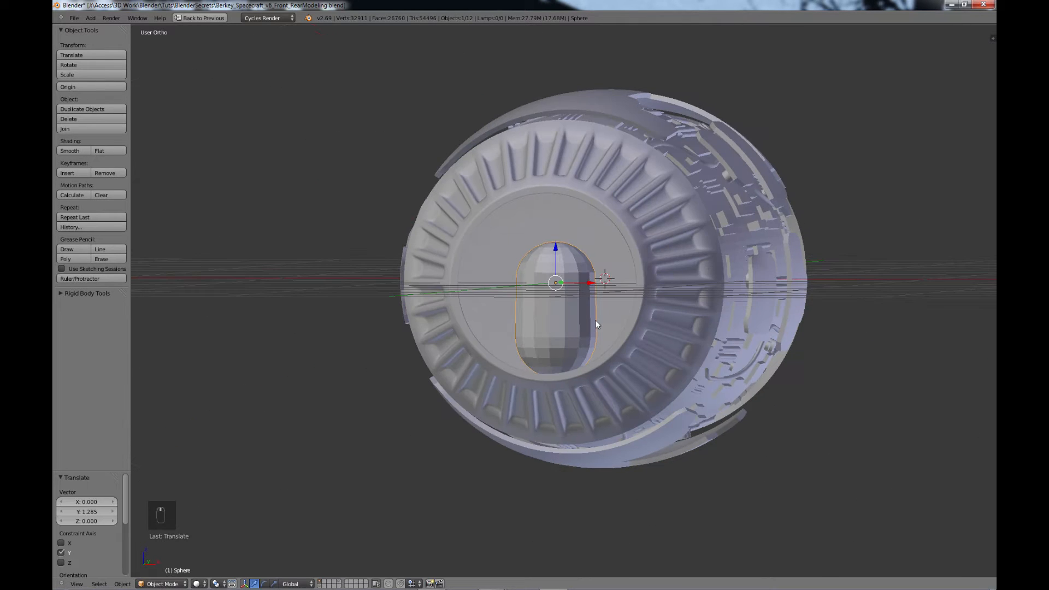
drag(588, 283, 541, 283)
middle_drag(581, 296, 495, 280)
key(g)
click(523, 274)
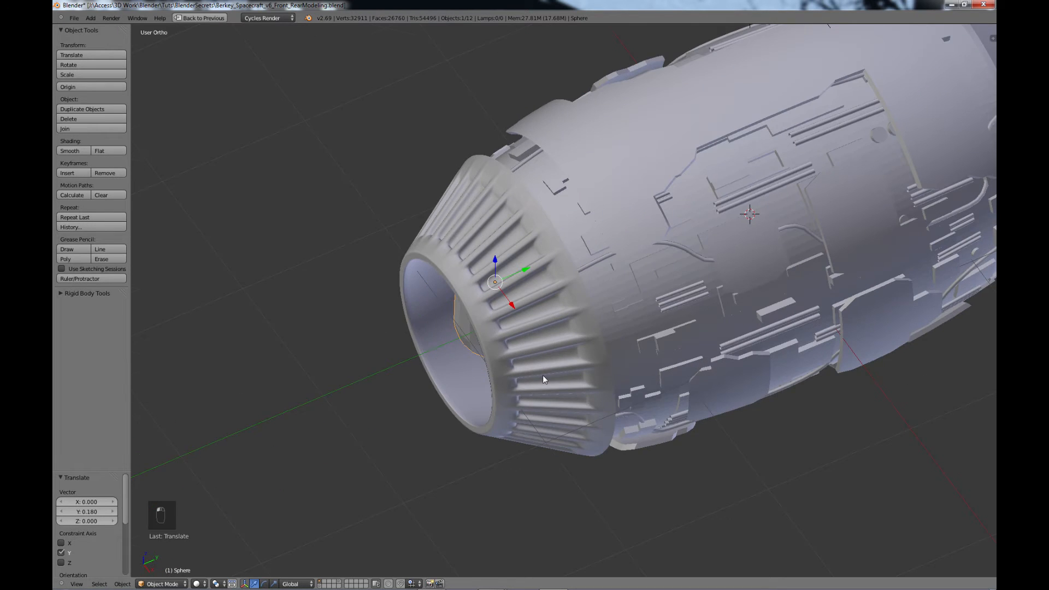
middle_drag(543, 375, 579, 313)
scroll(516, 290, up, 2)
drag(507, 277, 532, 268)
- Fine-tune the capsule's position in the opening by about -0.234 along X, -0.073 along Y and 0.027 back along X
middle_drag(590, 345, 554, 286)
key(g)
key(x)
click(506, 272)
key(g)
key(y)
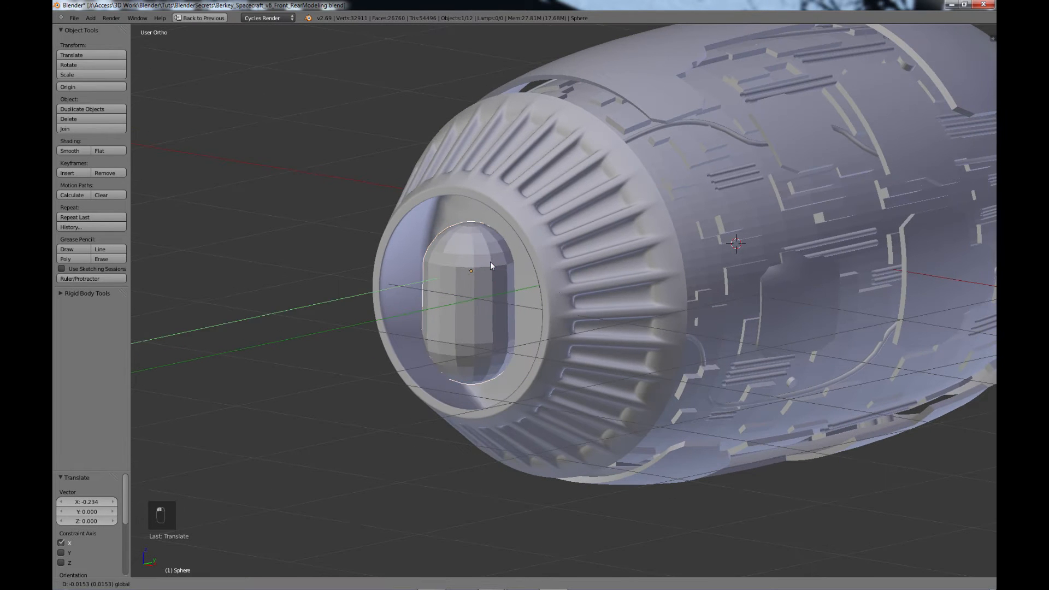
click(485, 263)
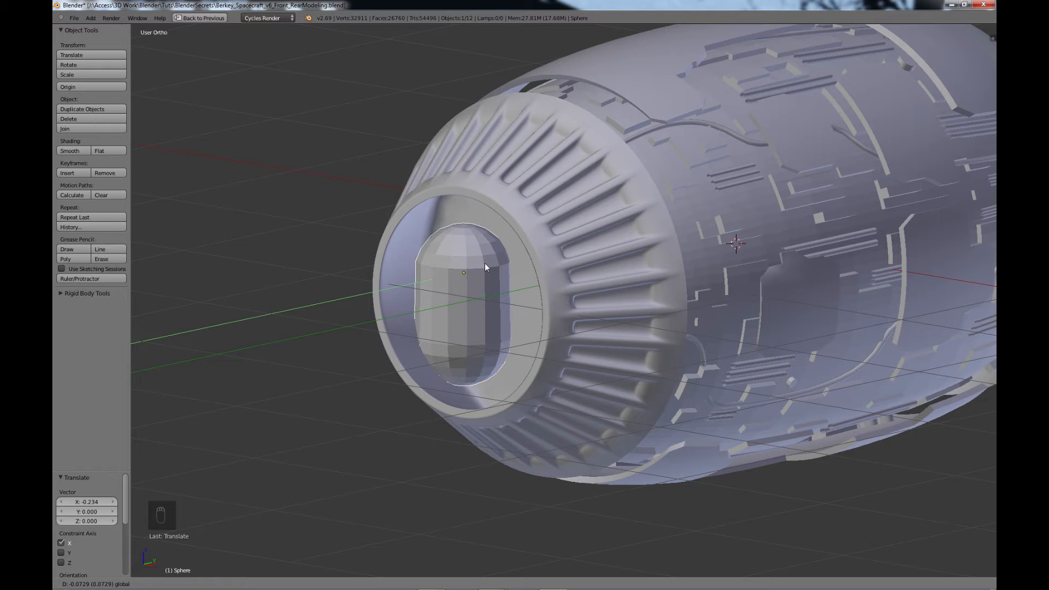
middle_drag(534, 330, 550, 351)
key(g)
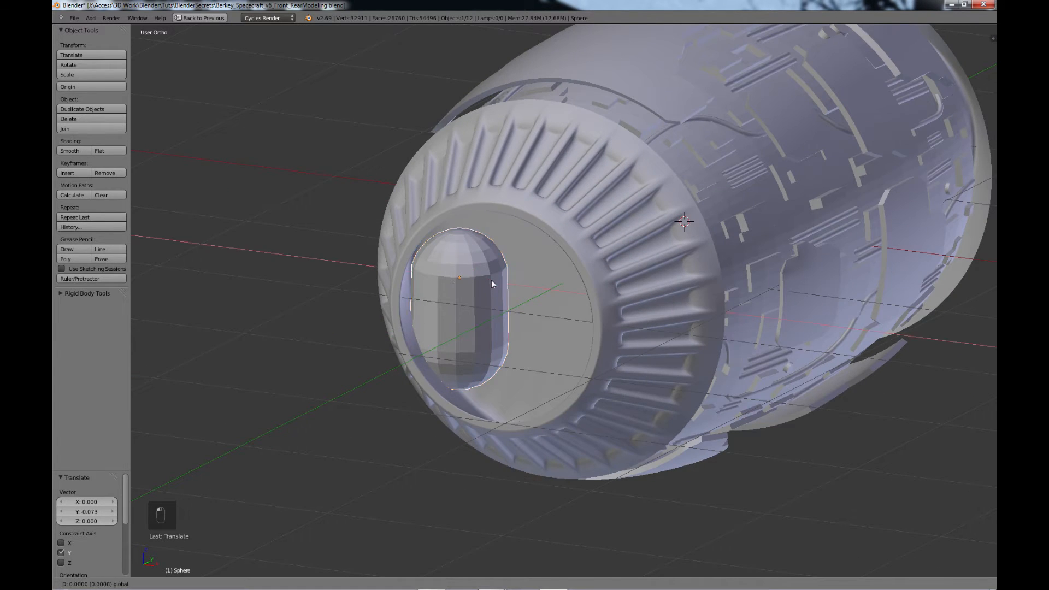
key(x)
click(495, 299)
- Scale the capsule down to about 0.661 and shade it smooth
middle_drag(495, 299, 513, 304)
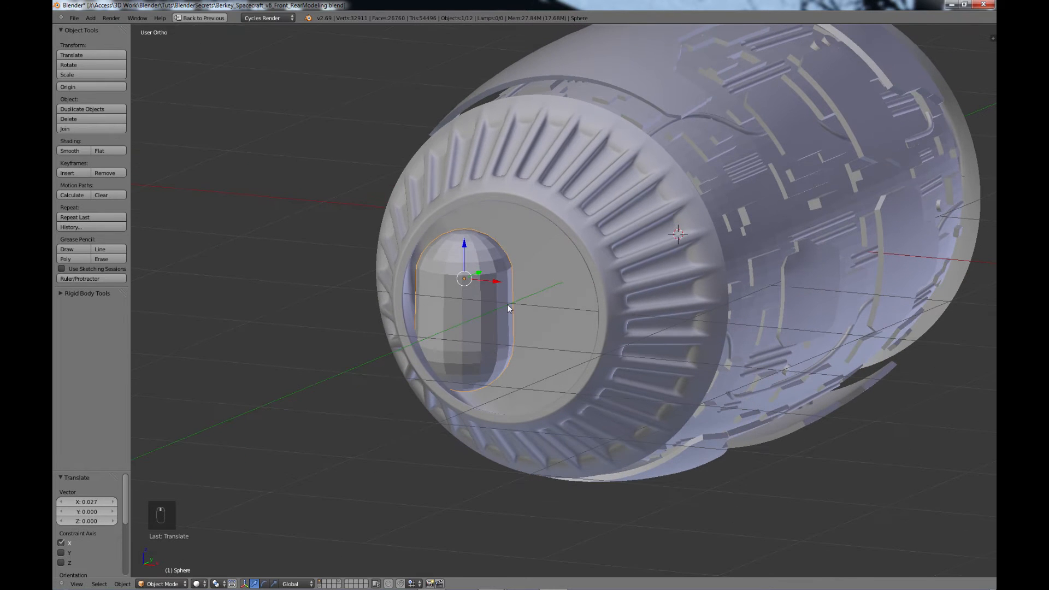
key(s)
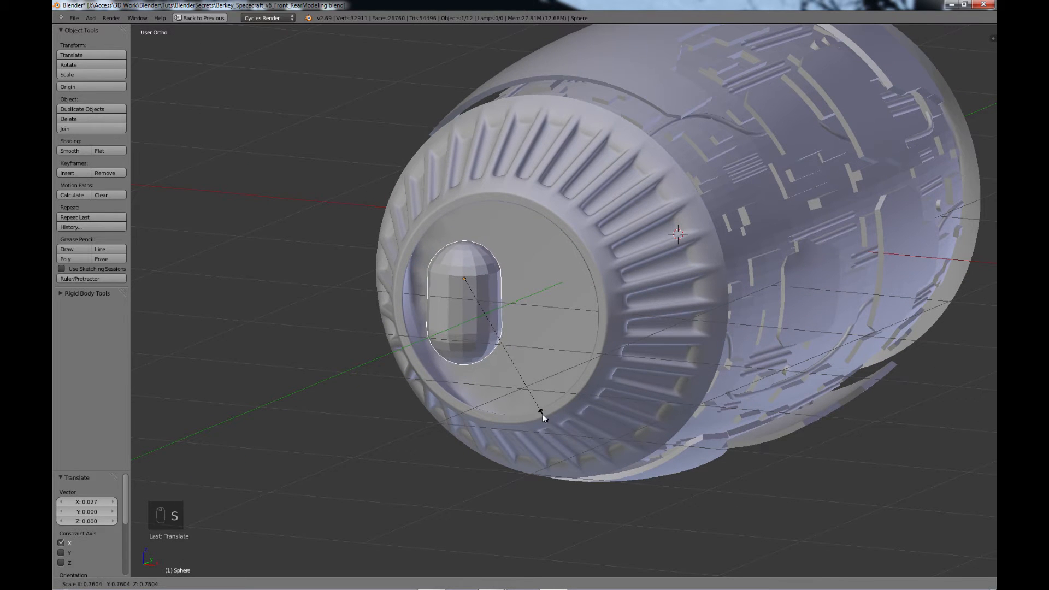
click(529, 400)
middle_drag(528, 399, 503, 378)
scroll(472, 322, up, 2)
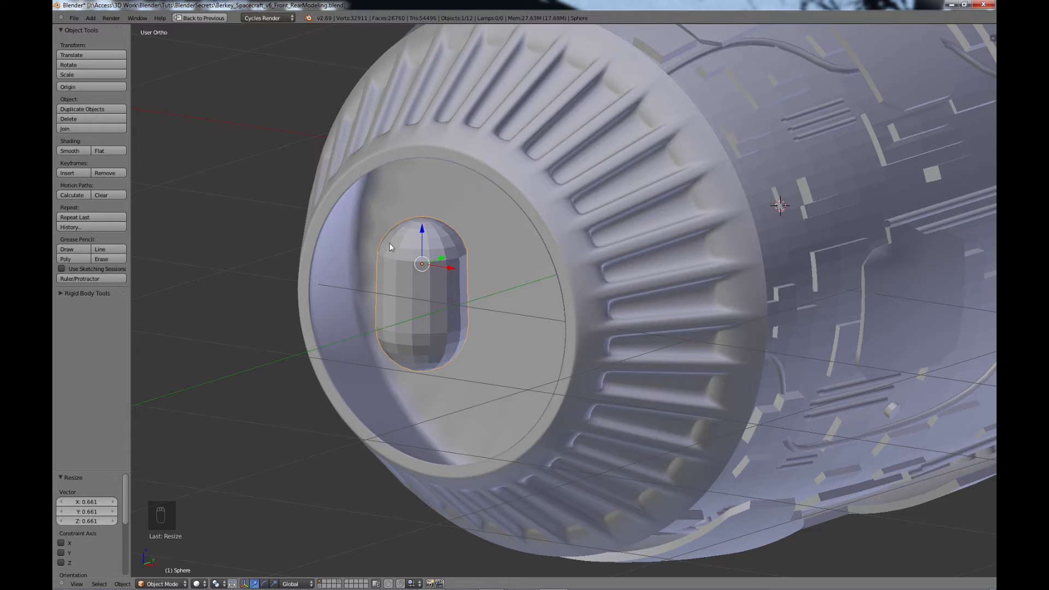
click(70, 150)
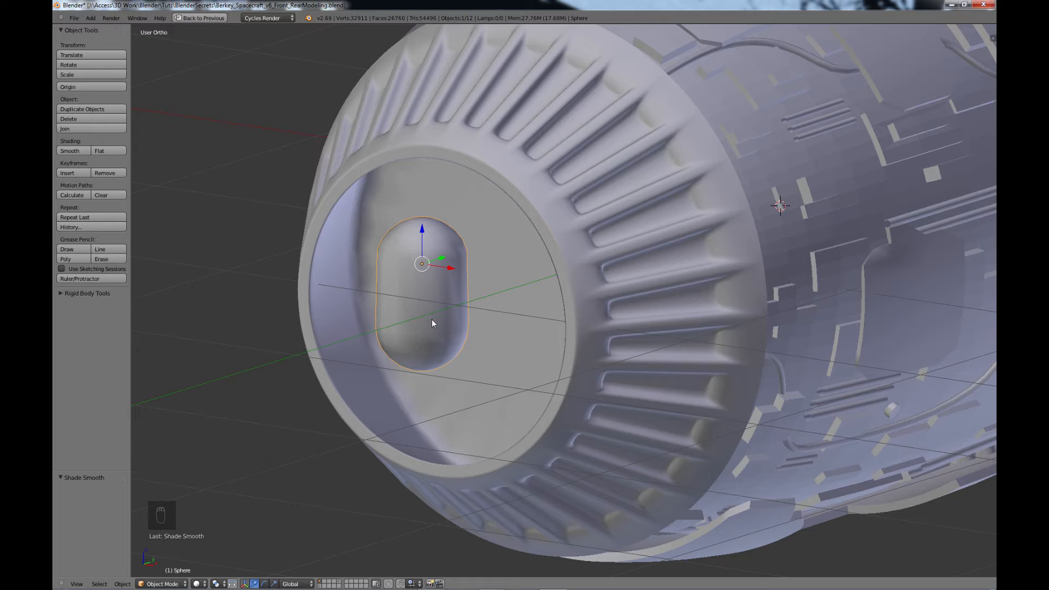
- Edit the capsule's mesh and add an edge loop around its straight section, slid up close to the upper dome
middle_drag(443, 310, 537, 266)
key(Tab)
scroll(439, 304, up, 1)
scroll(536, 291, up, 1)
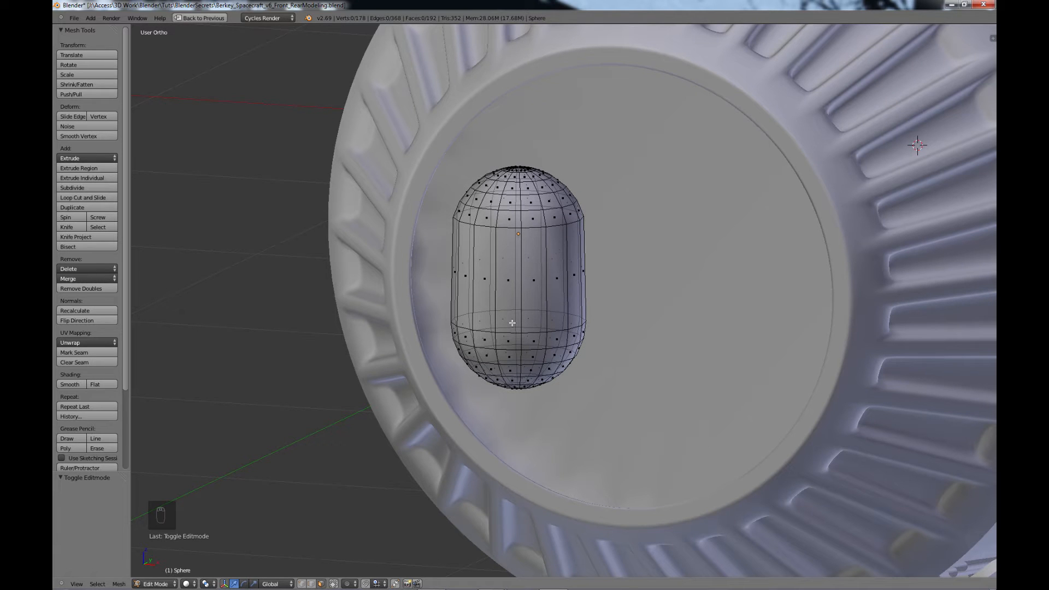
mouse_move(509, 324)
middle_down()
mouse_move(487, 320)
mouse_move(505, 318)
middle_up()
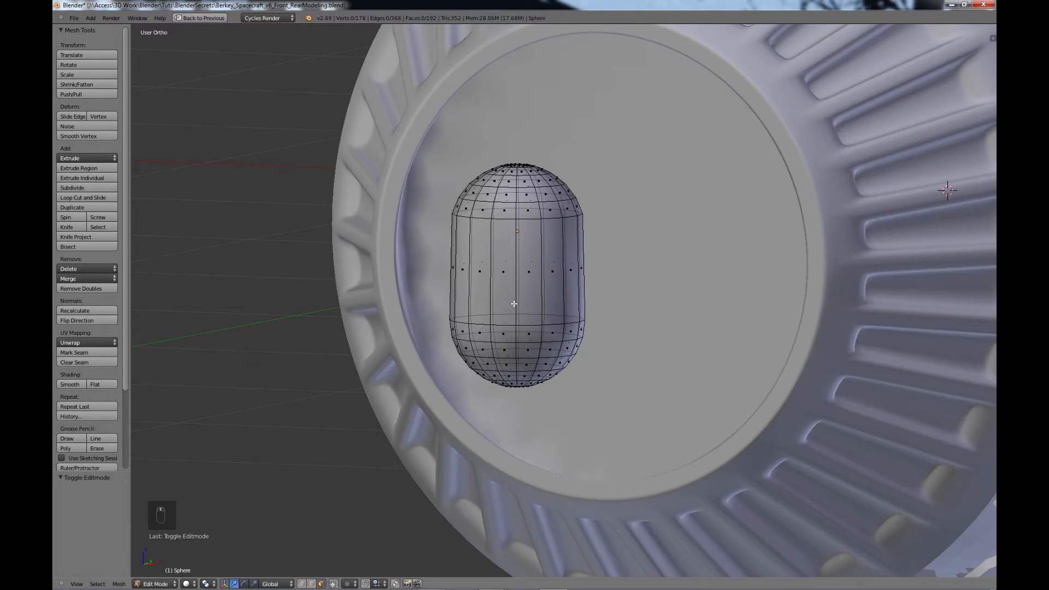
middle_drag(527, 273, 525, 286)
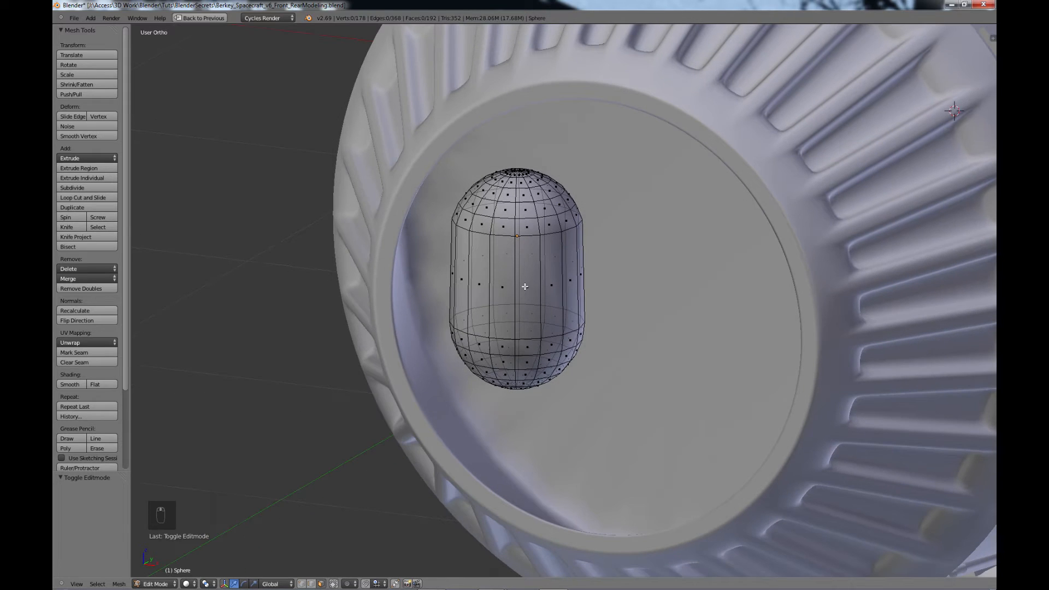
key(ctrl+r)
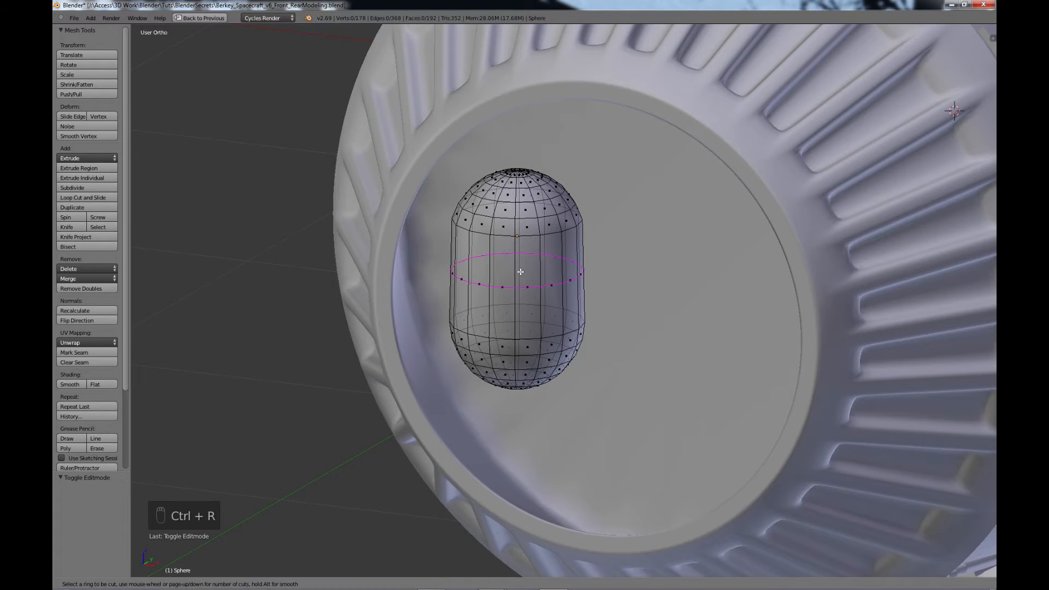
click(520, 271)
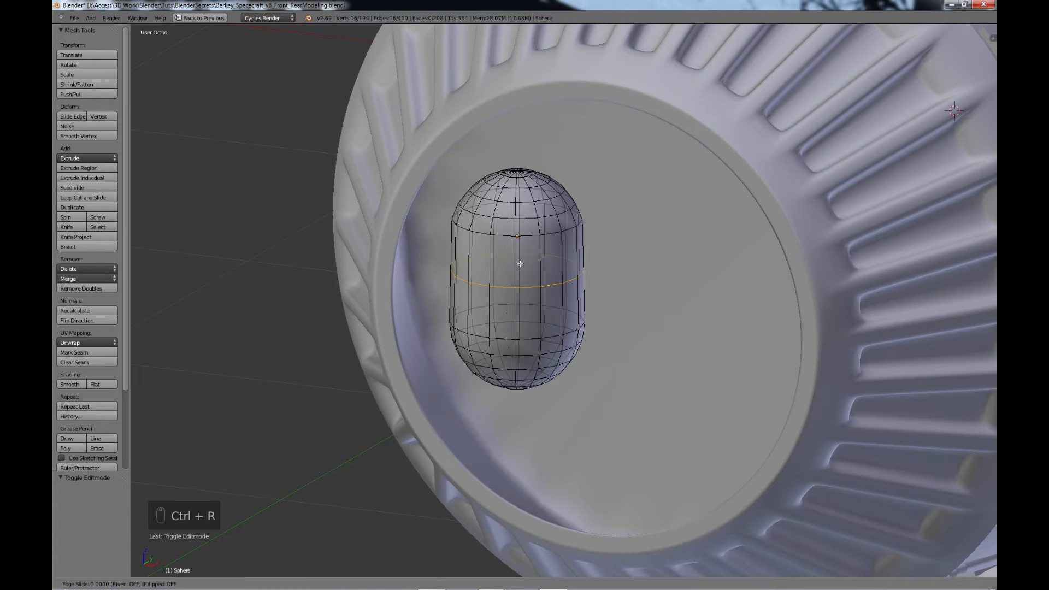
click(517, 235)
- Add a second edge loop around the capsule's straight section, slid down close to the lower dome
key(ctrl+r)
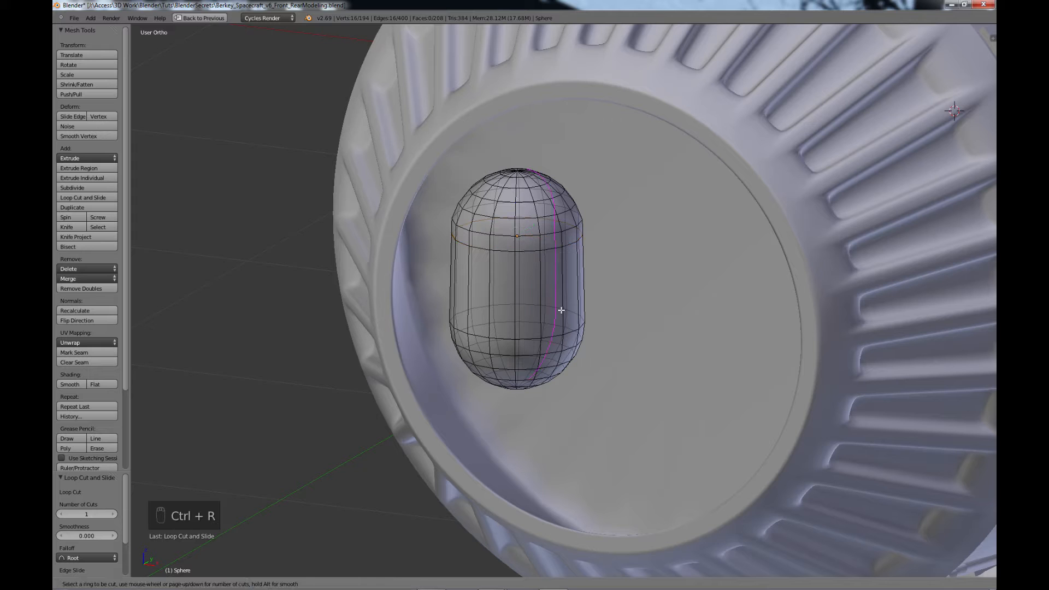
click(535, 293)
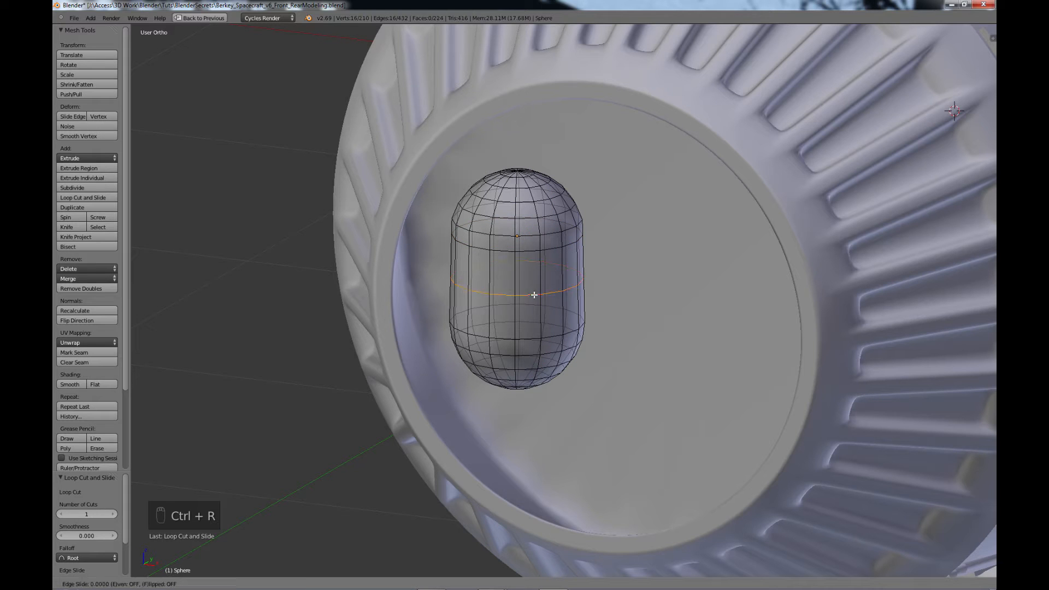
click(537, 325)
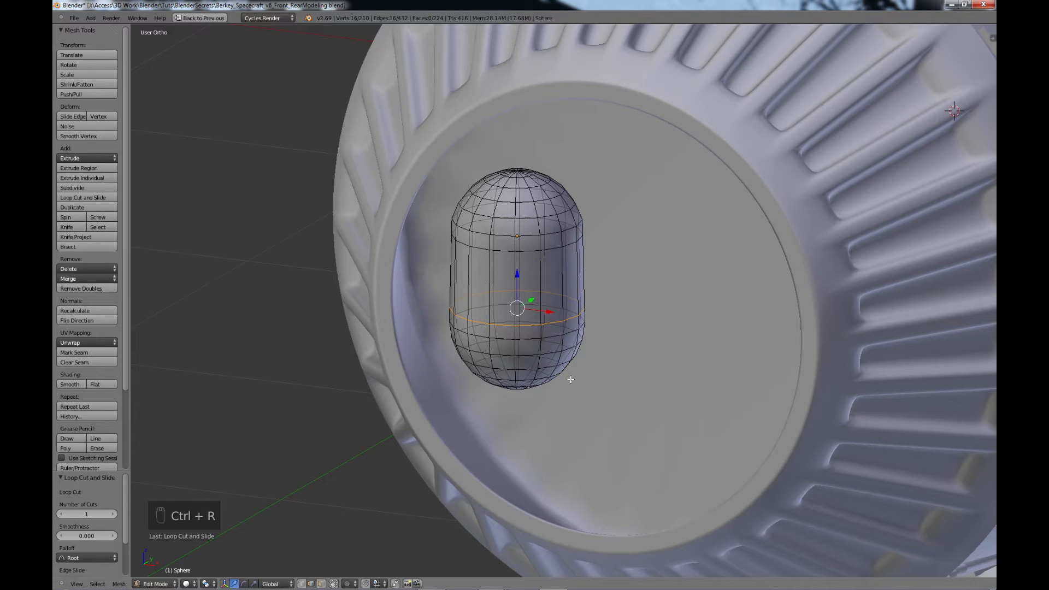
- Select the face band just below the capsule's upper dome in face selection mode and circle-deselect its rear faces
click(321, 583)
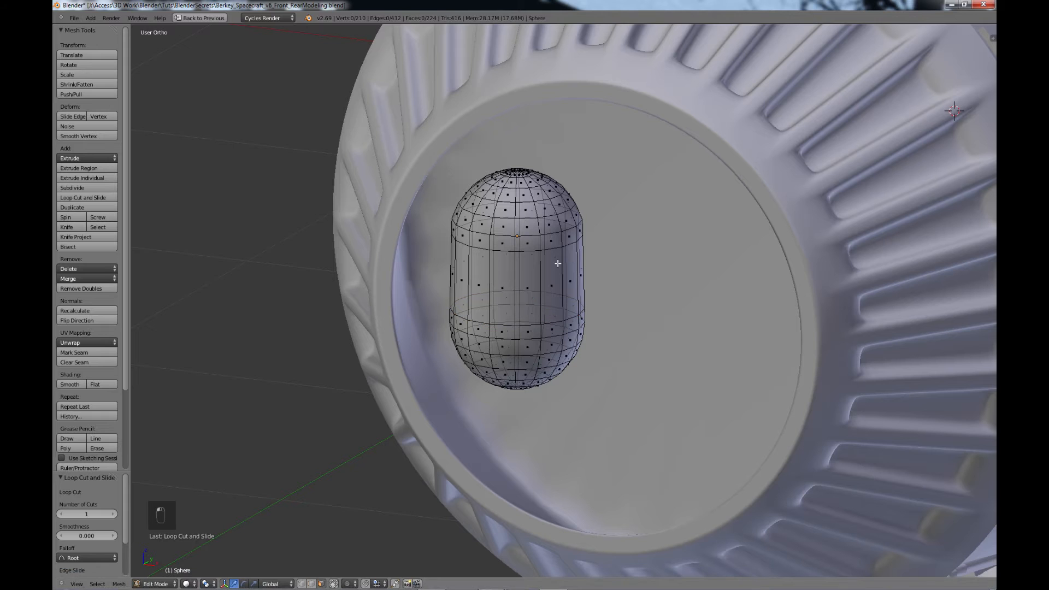
alt+right_click(513, 248)
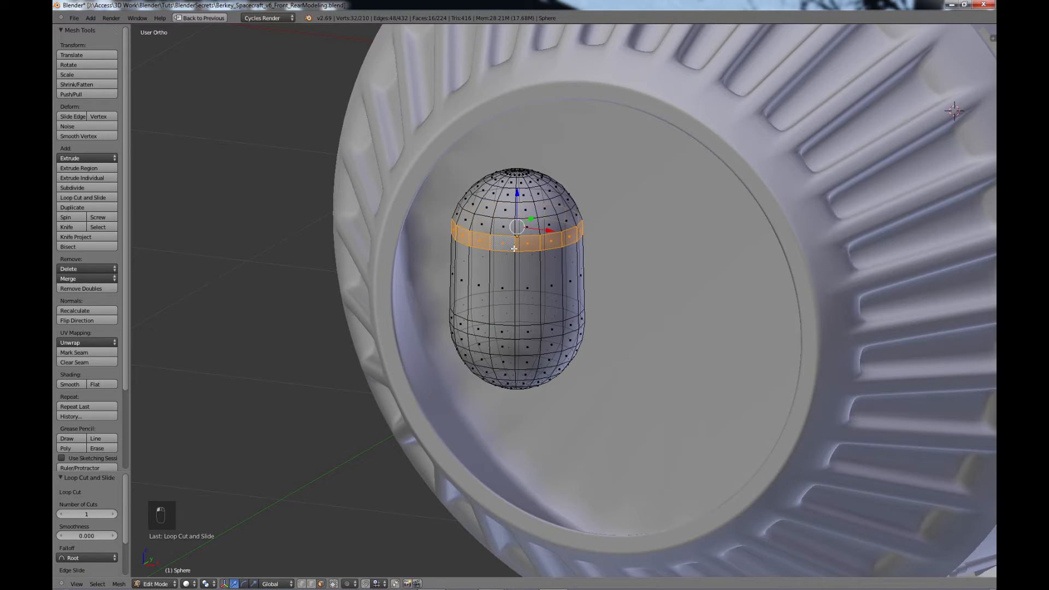
mouse_move(575, 259)
middle_down()
mouse_move(587, 252)
mouse_move(577, 254)
middle_up()
key(c)
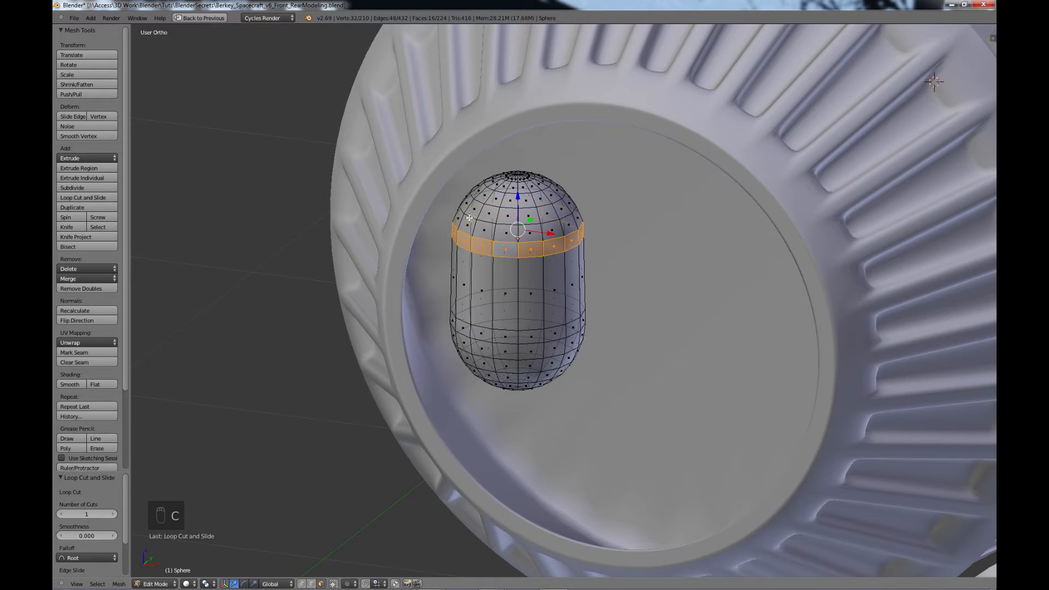
middle_drag(462, 218, 574, 219)
middle_click(579, 221)
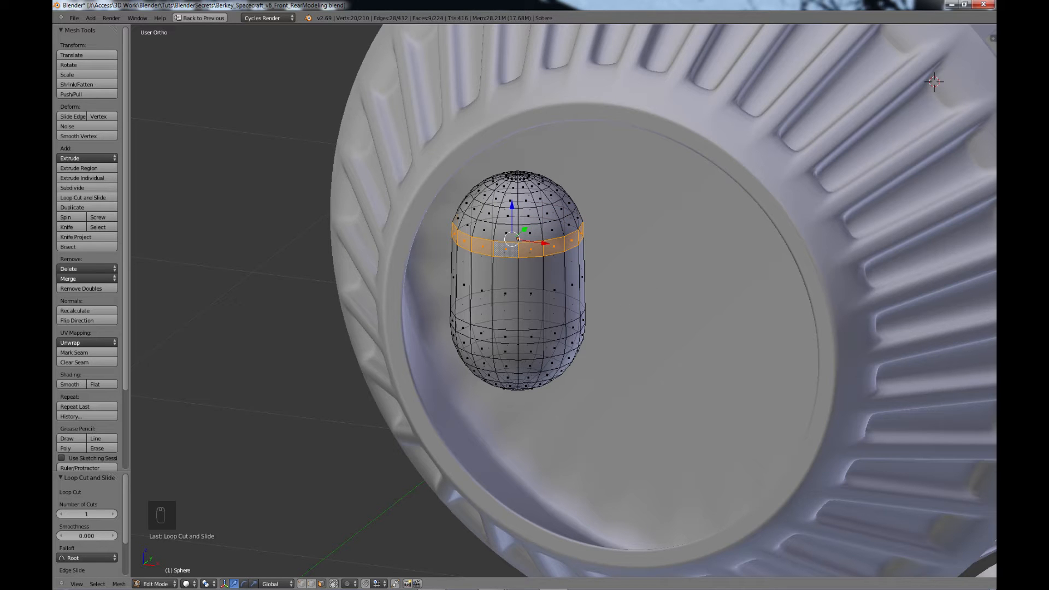
- Duplicate the selected band faces in place and move the copy about -0.044 along Y, out in front of the capsule
key(shift+d)
right_click(651, 339)
middle_drag(650, 340, 481, 334)
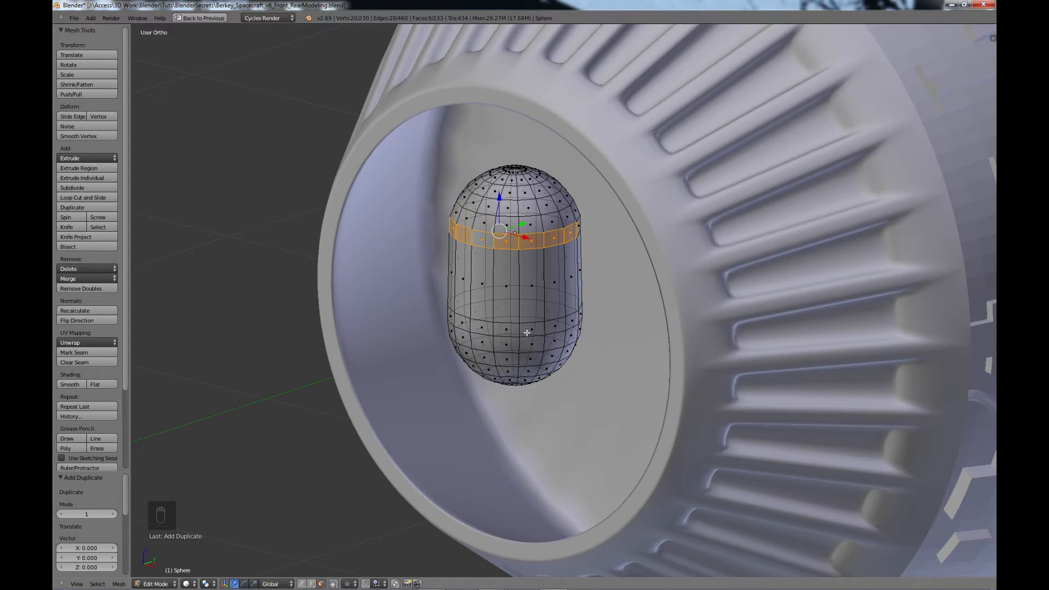
scroll(540, 308, up, 1)
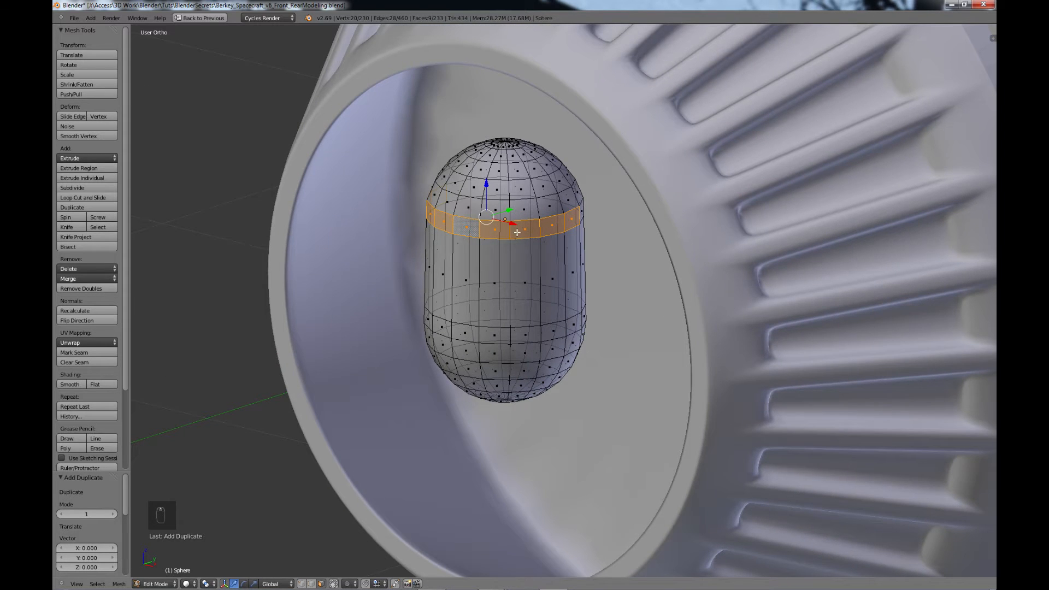
shift+middle_drag(513, 256, 583, 309)
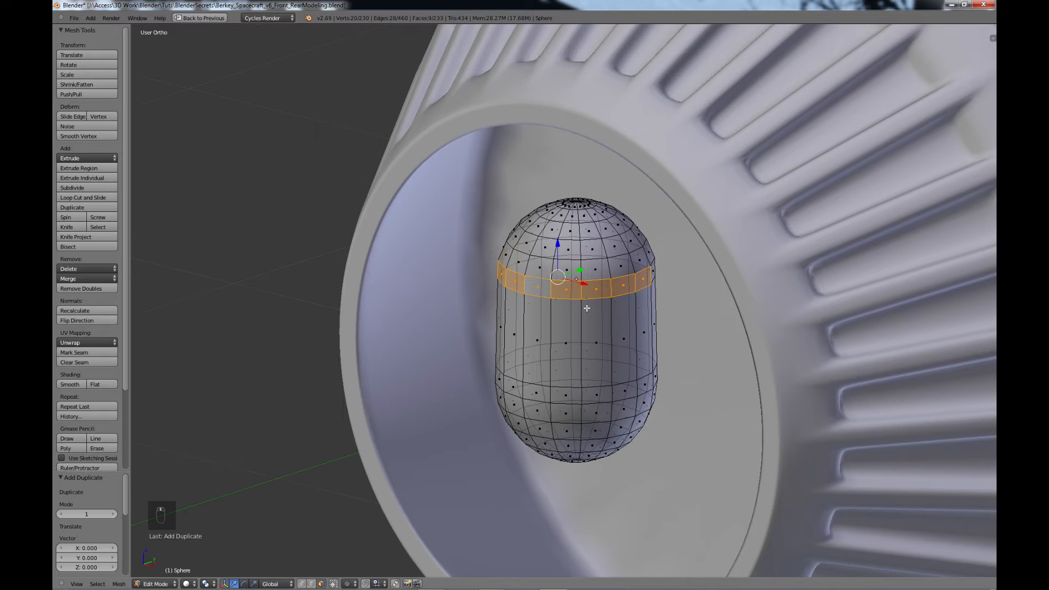
key(g)
key(y)
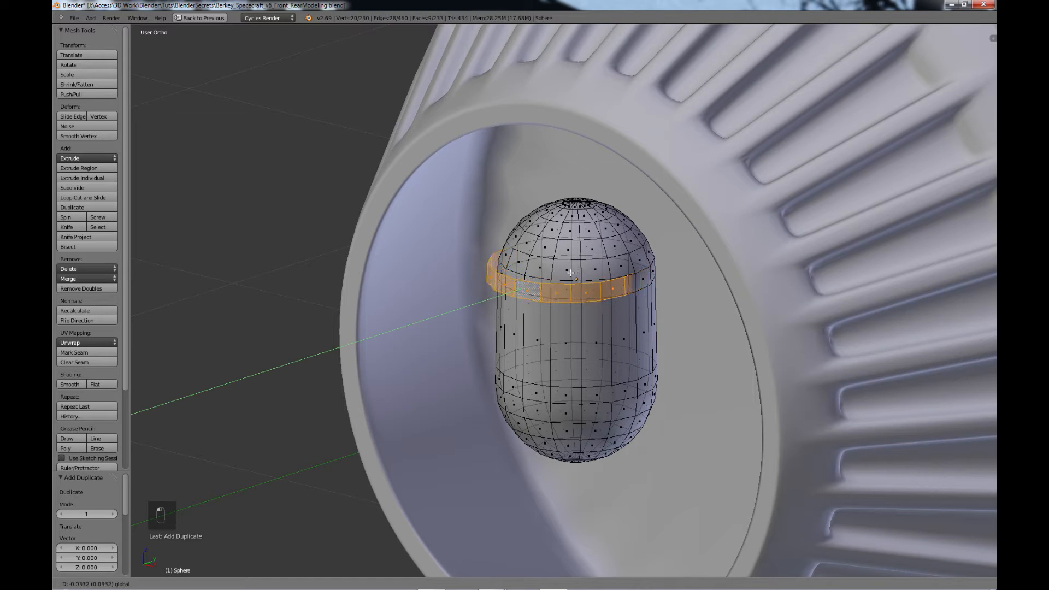
click(568, 273)
- Scale the duplicated face band up to about 1.103
middle_drag(568, 273, 637, 391)
key(s)
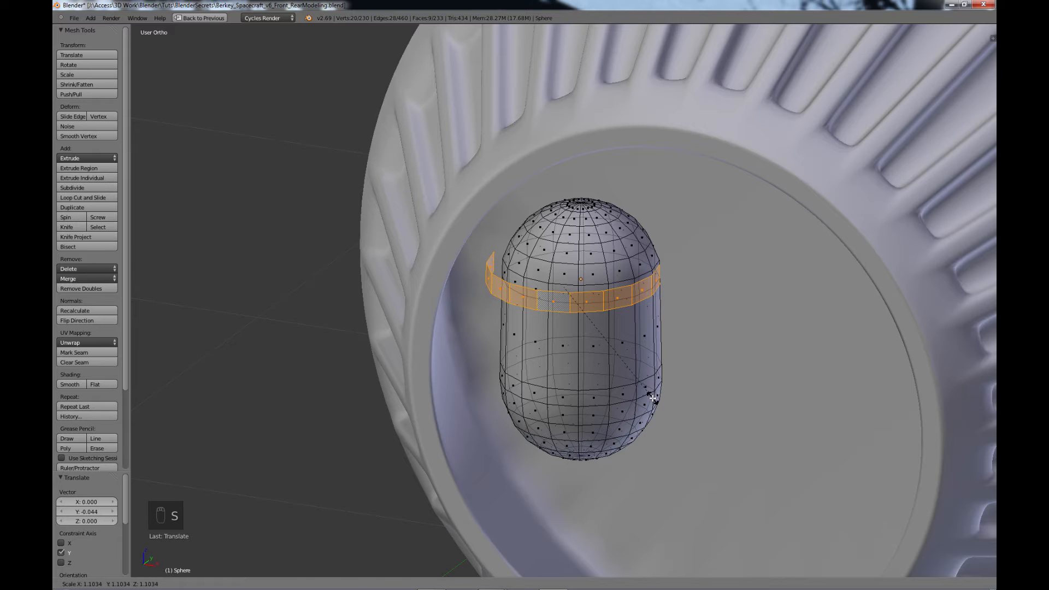
click(650, 397)
middle_drag(632, 373, 613, 366)
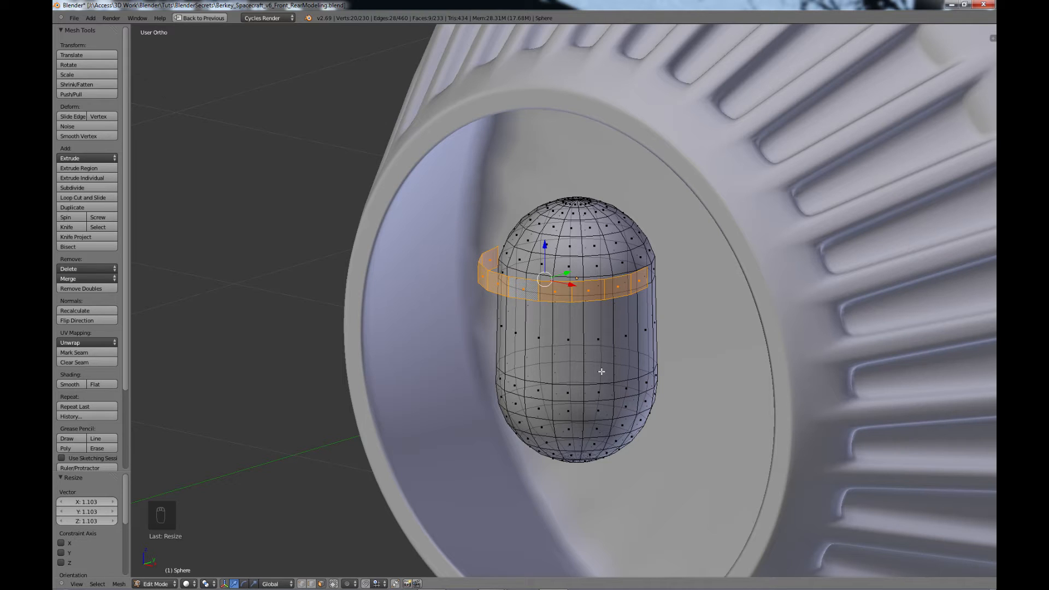
- Separate the selected band into its own object and delete the capsule's horizontal edge loop just above the lower dome
key(p)
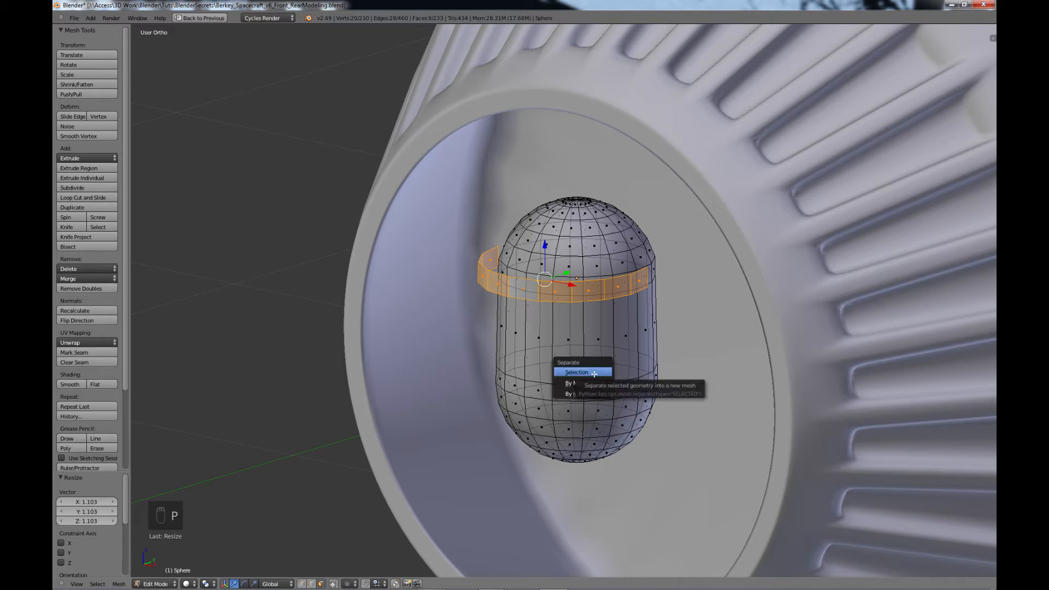
click(594, 373)
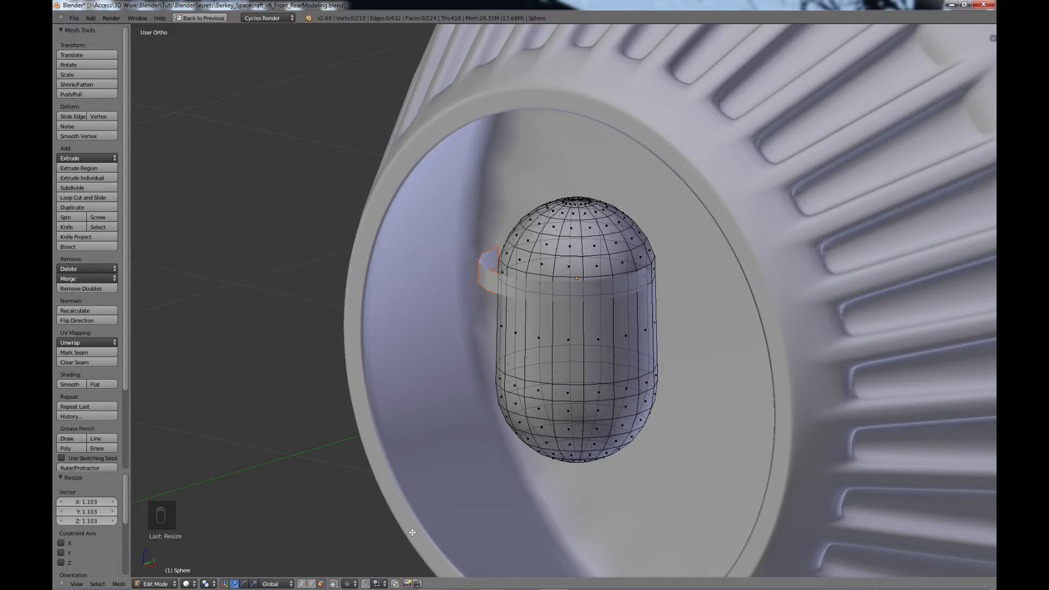
click(302, 584)
alt+right_click(602, 384)
key(x)
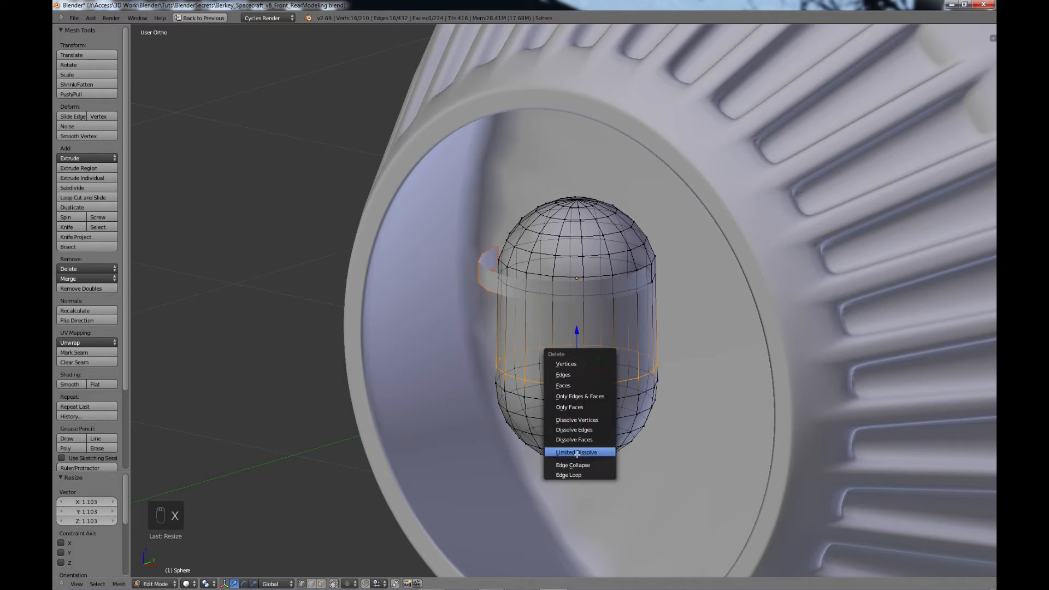
click(576, 475)
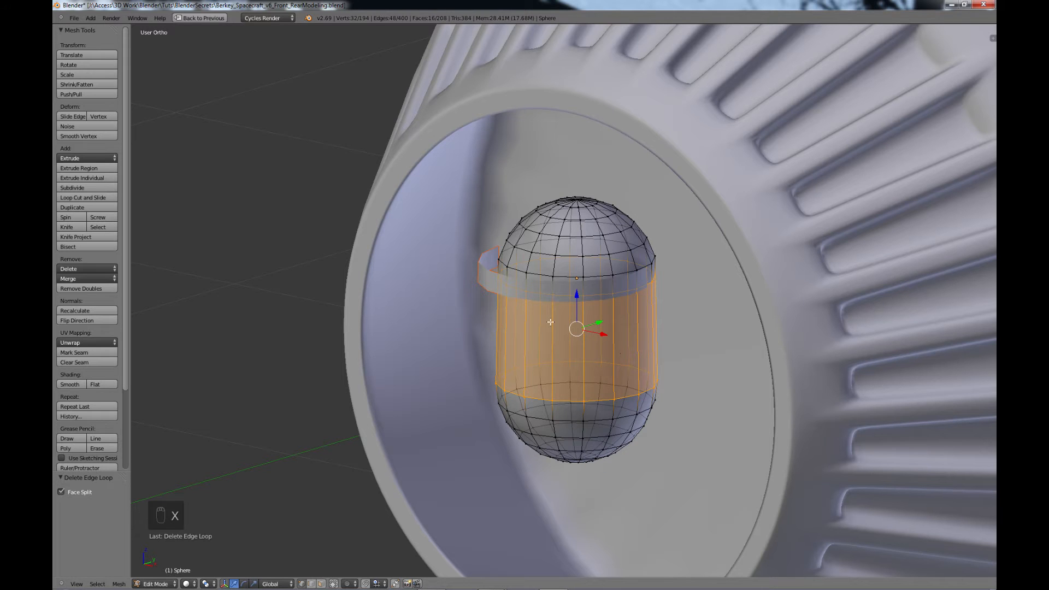
key(a)
key(Tab)
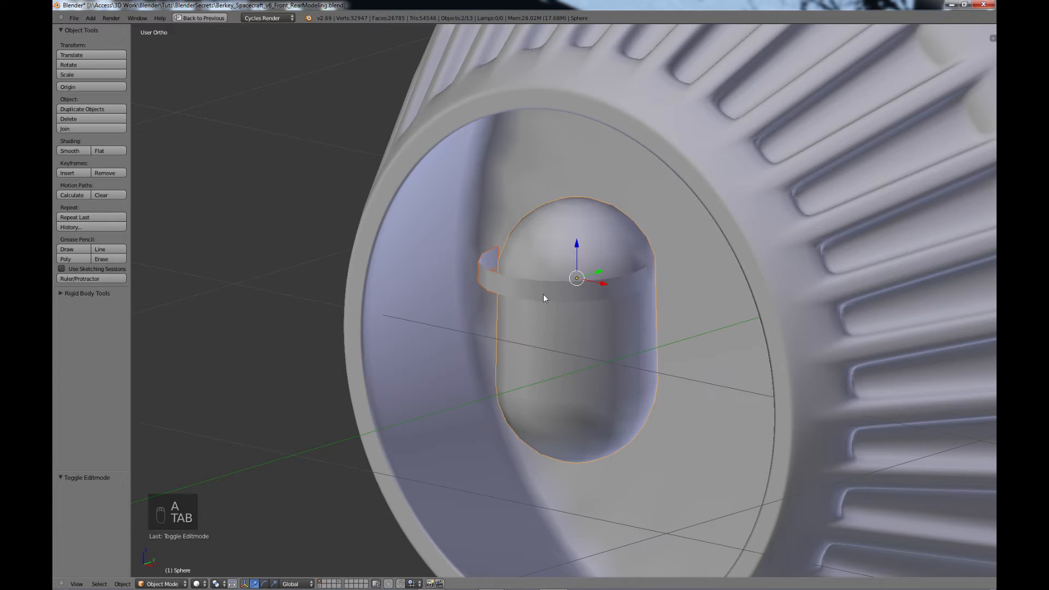
- Add a Solidify modifier to the separated band and set its thickness to about 0.06
right_click(513, 287)
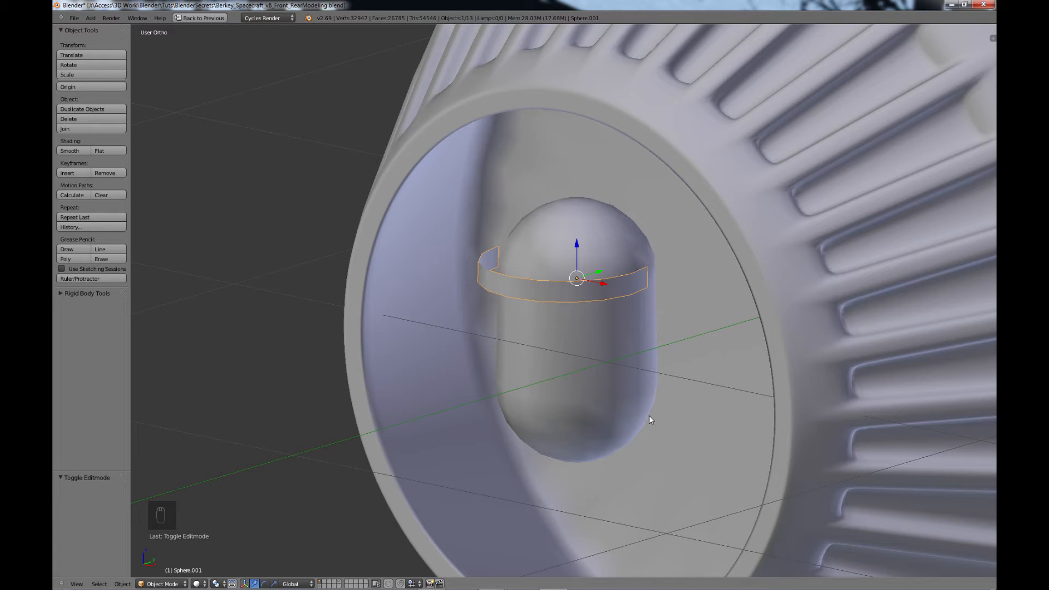
key(ctrl+Up)
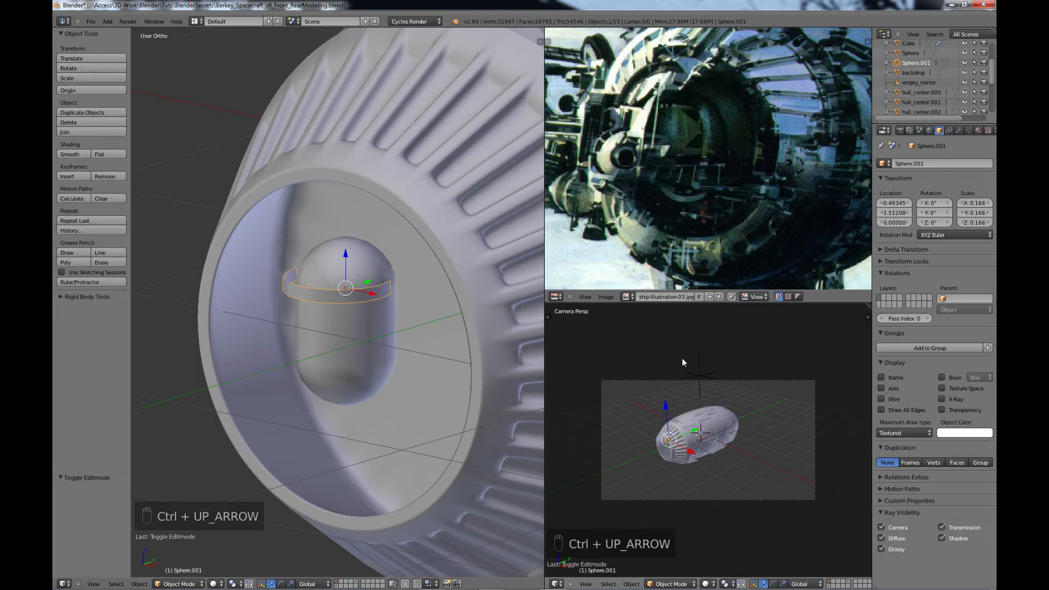
click(959, 130)
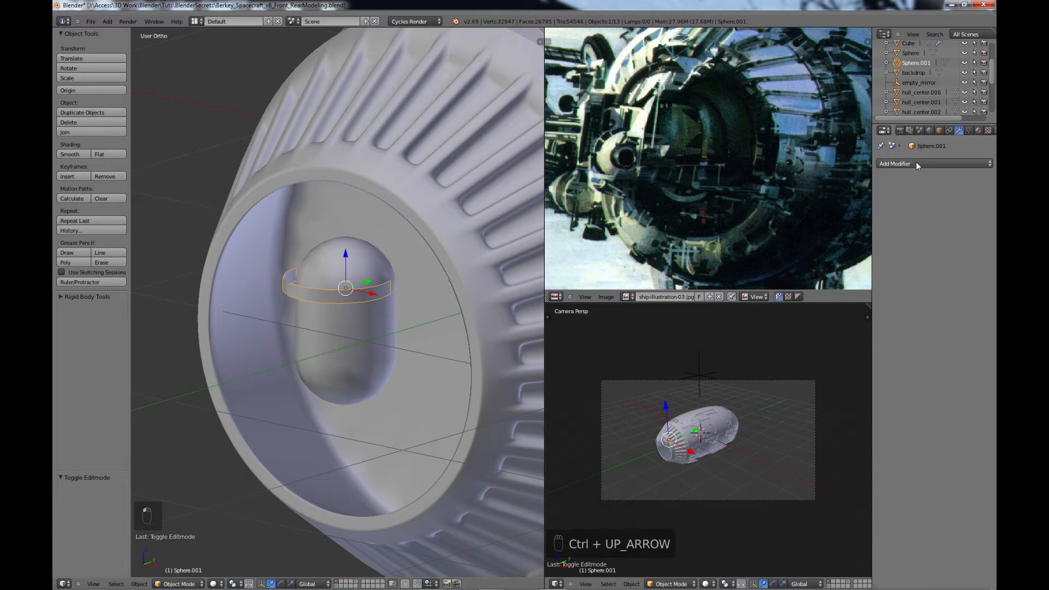
click(925, 163)
click(764, 315)
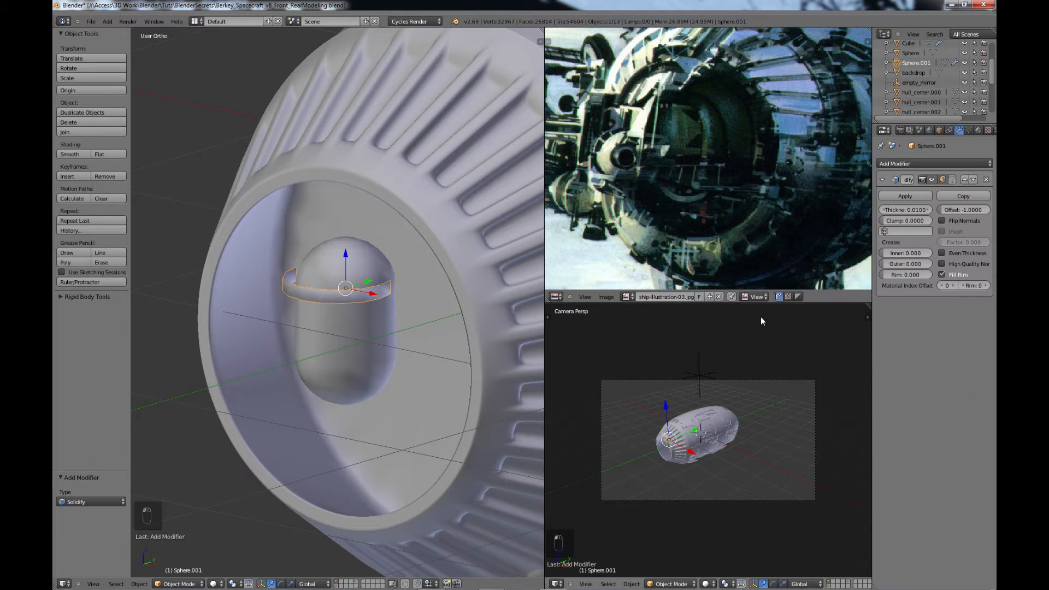
drag(905, 210, 933, 210)
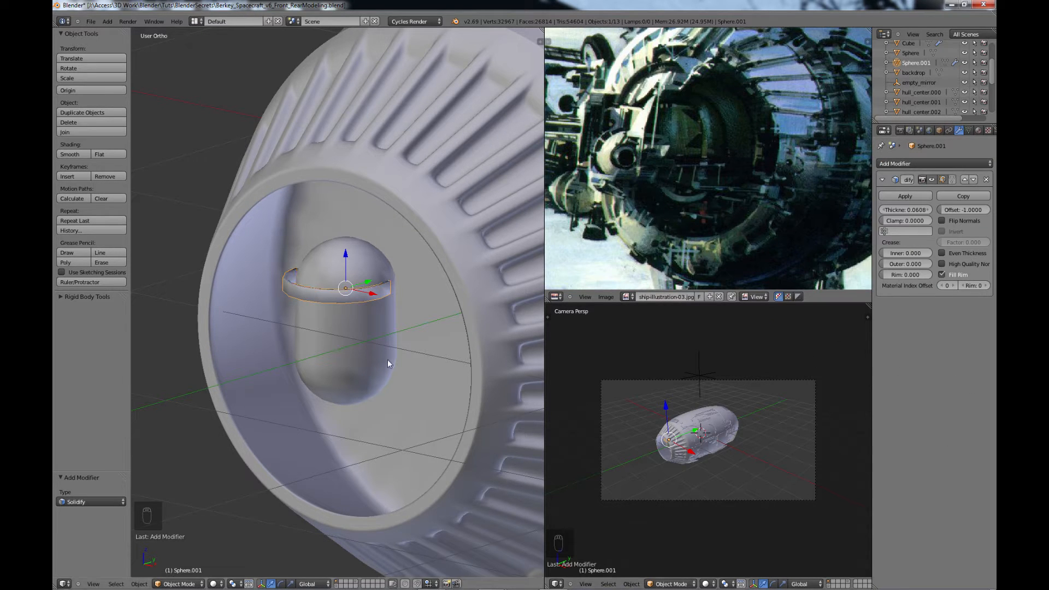
- Pull the vertices at both open ends of the band back along Y so the band extends behind the capsule
key(ctrl+Up)
key(t)
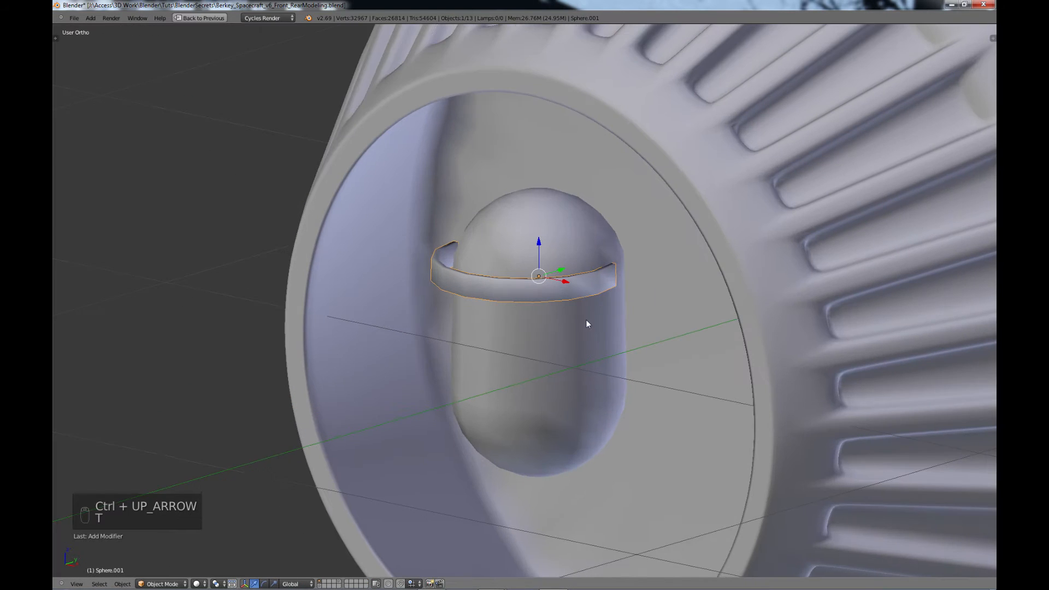
middle_drag(585, 321, 605, 279)
key(Tab)
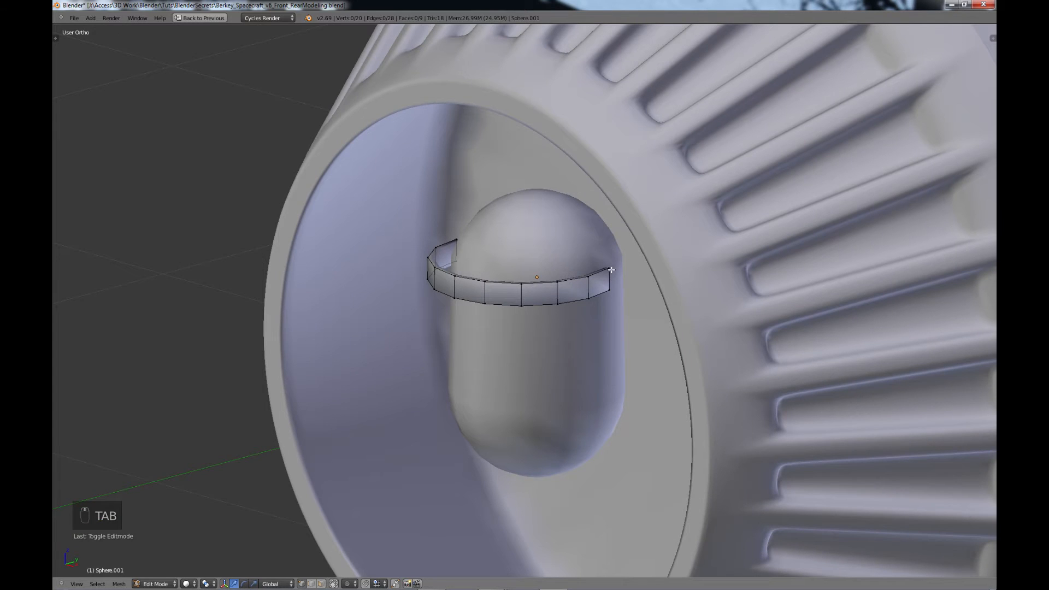
right_click(612, 281)
key(c)
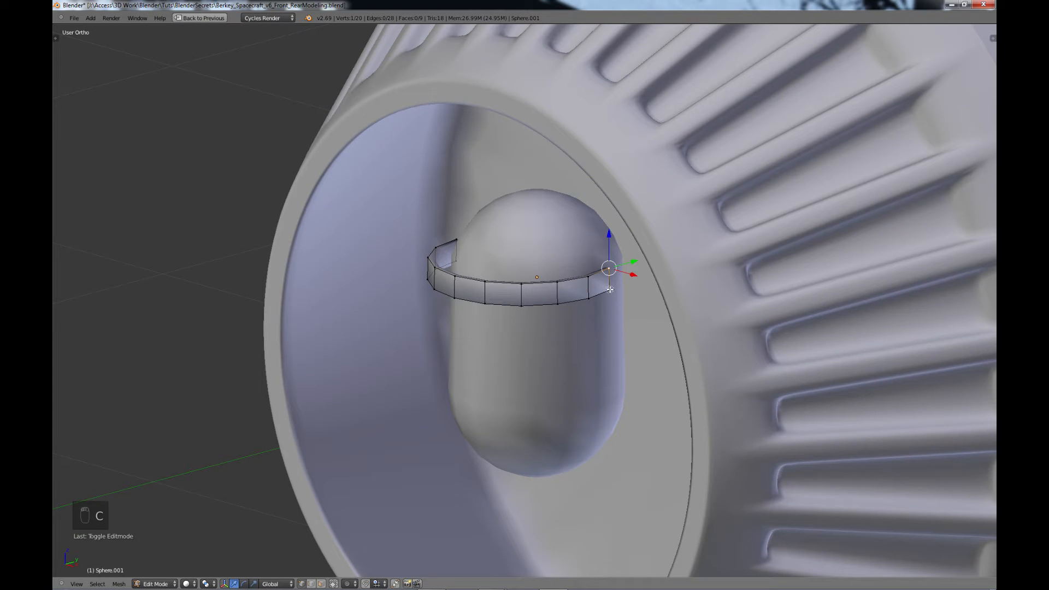
click(611, 293)
drag(633, 274, 671, 262)
middle_drag(671, 262, 601, 306)
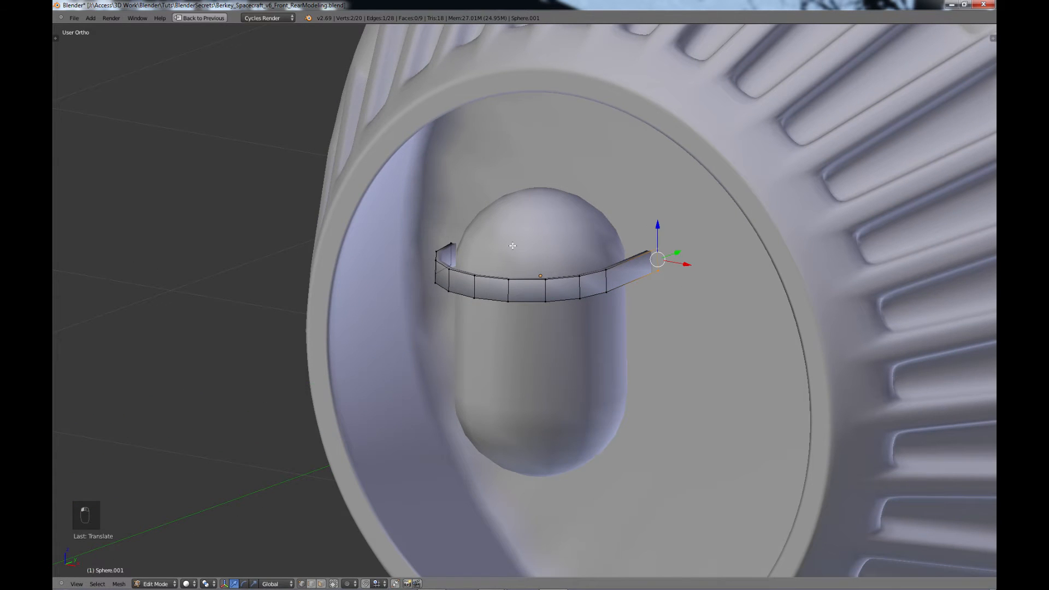
right_click(453, 244)
drag(474, 248, 511, 234)
middle_drag(566, 295, 576, 351)
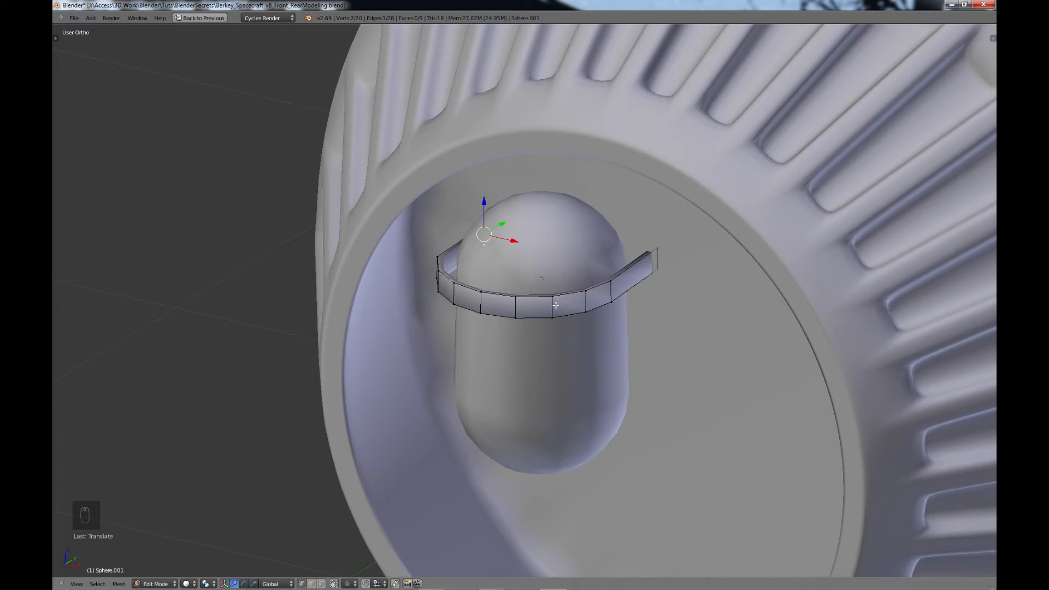
- Scale the whole band mesh down to about 0.83, then widen it along X to about 1.12
key(a)
key(a)
key(a)
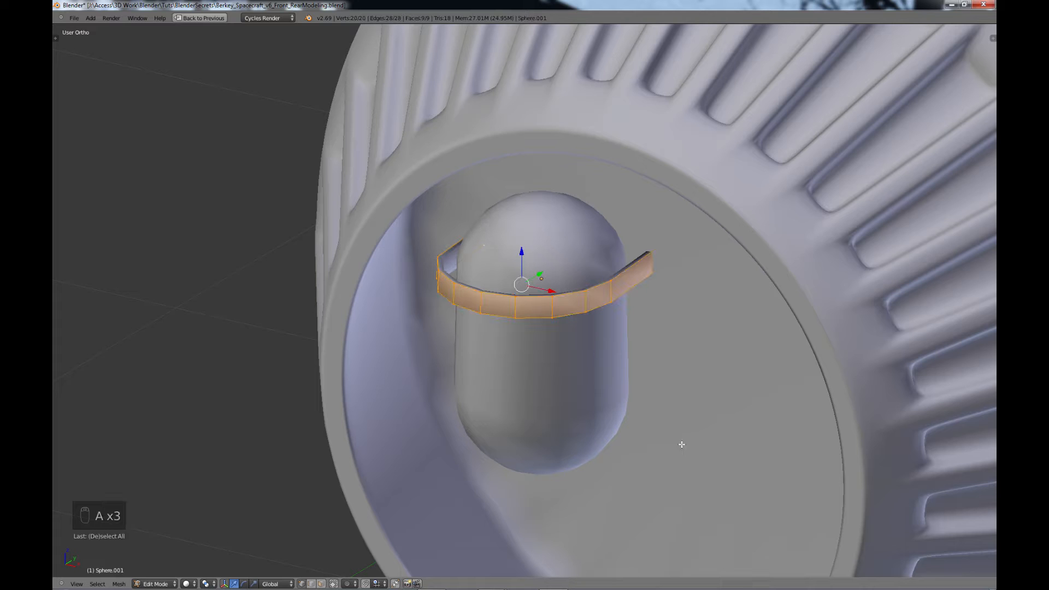
key(s)
key(s)
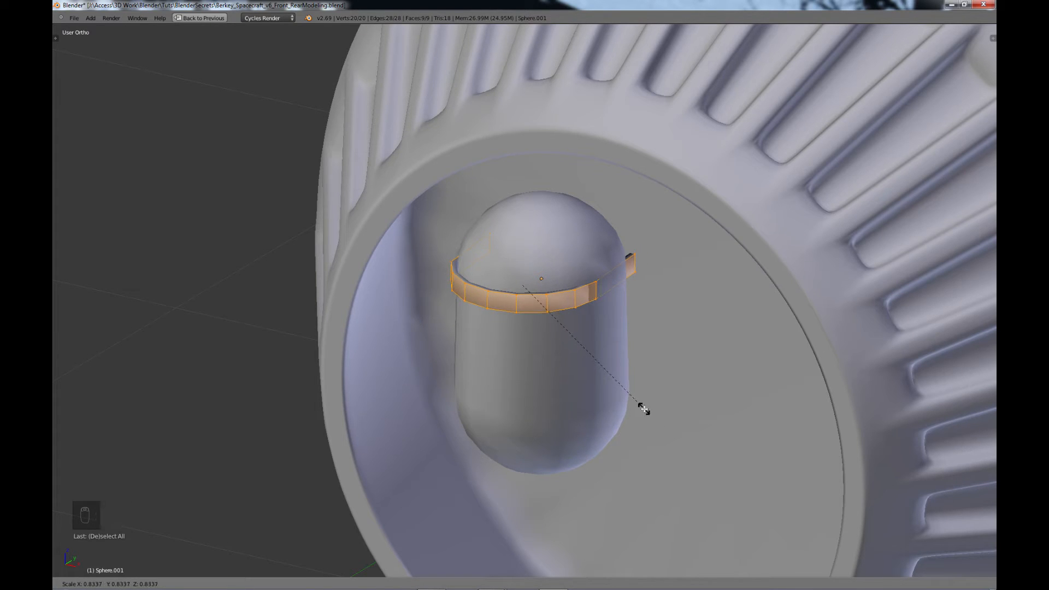
click(645, 411)
key(s)
key(x)
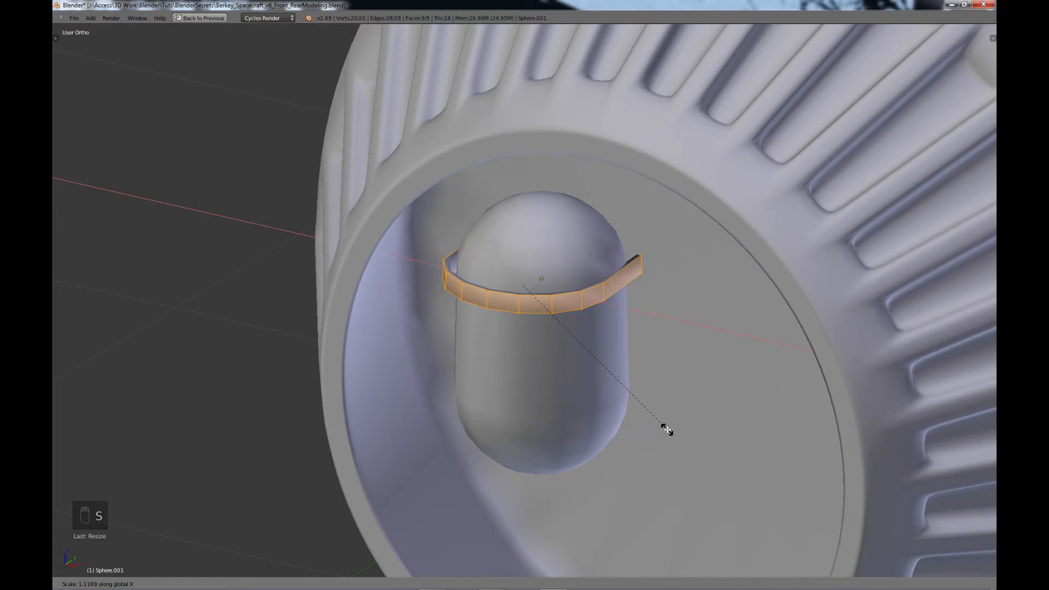
click(666, 428)
- Move the band about 0.026 along Y, closer against the capsule
key(g)
key(y)
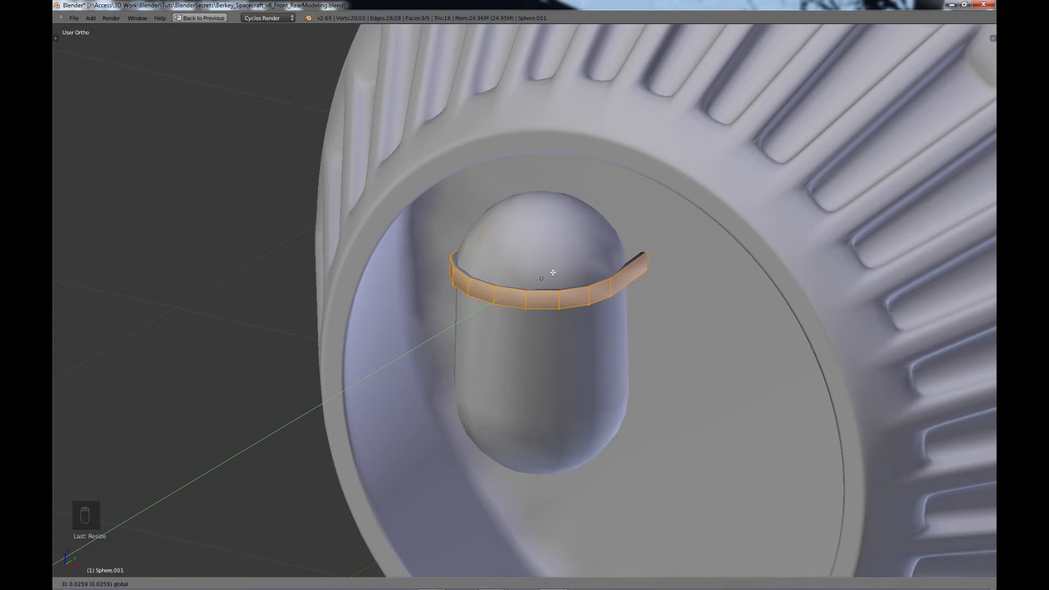
click(553, 272)
middle_drag(555, 378, 559, 376)
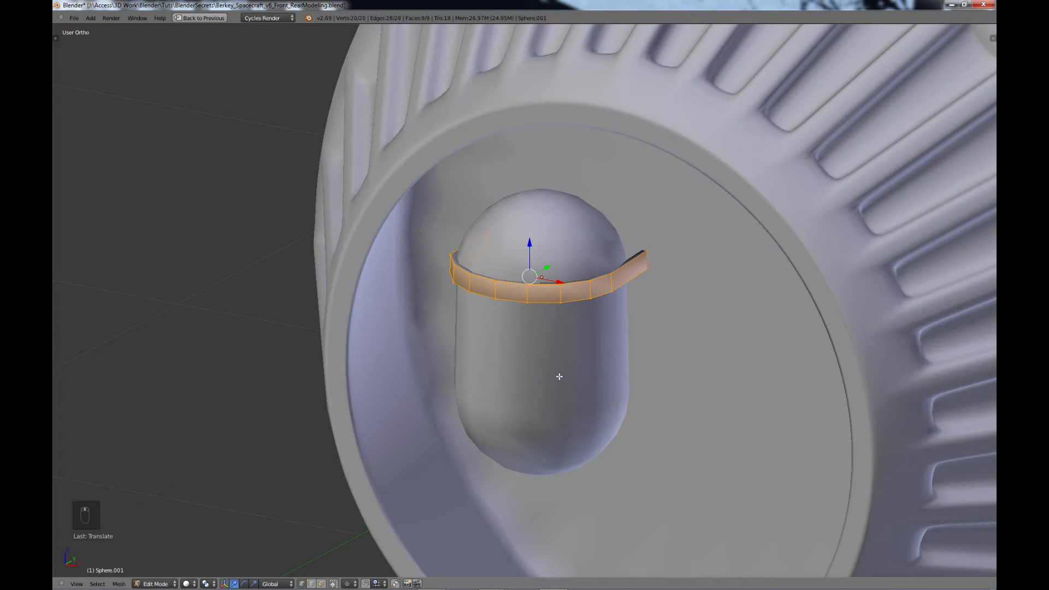
- Duplicate the band in place and move the copy down along Z to the top of the capsule's lower dome
key(shift+d)
right_click(530, 263)
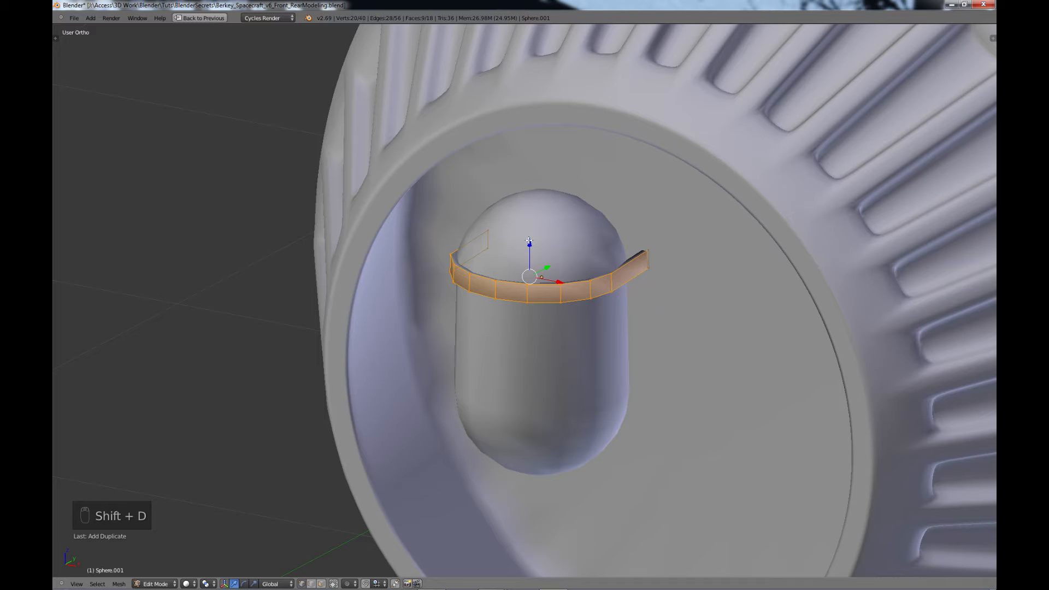
drag(529, 240, 534, 377)
key(a)
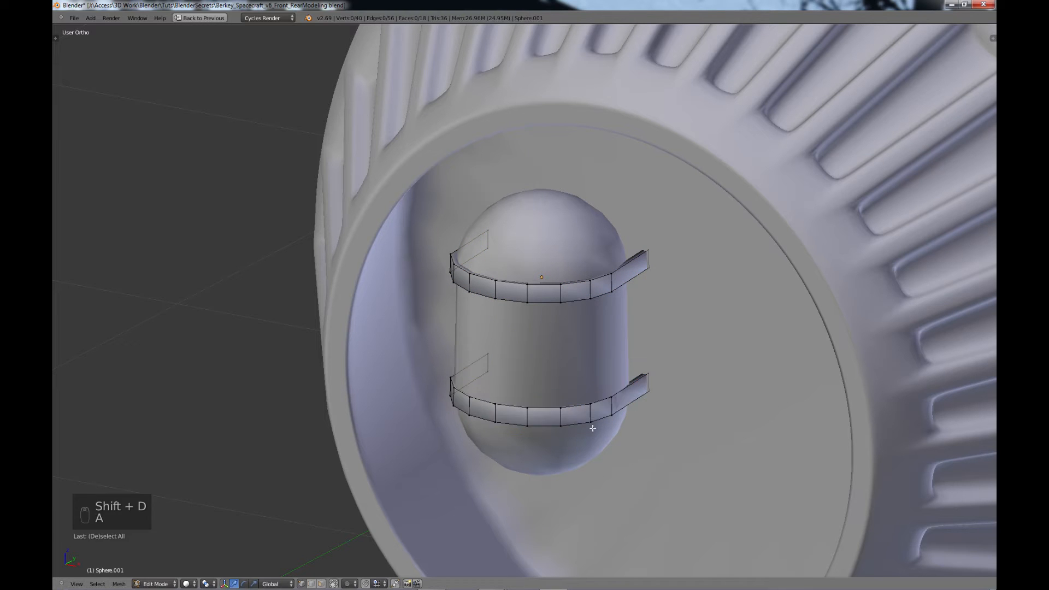
scroll(592, 428, down, 3)
key(Tab)
middle_drag(593, 428, 590, 360)
scroll(588, 402, down, 1)
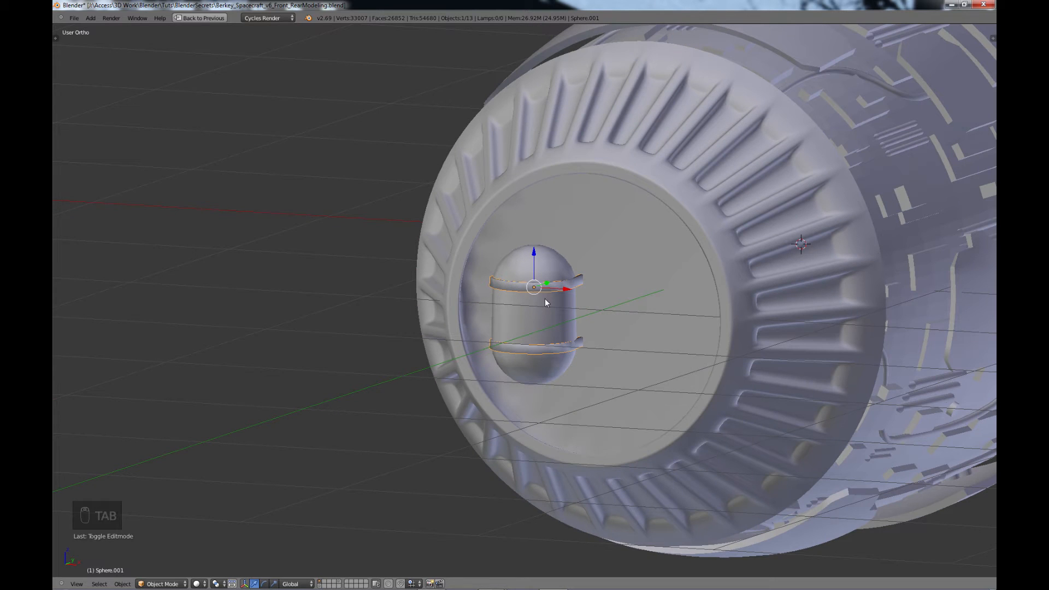
middle_drag(545, 302, 521, 363)
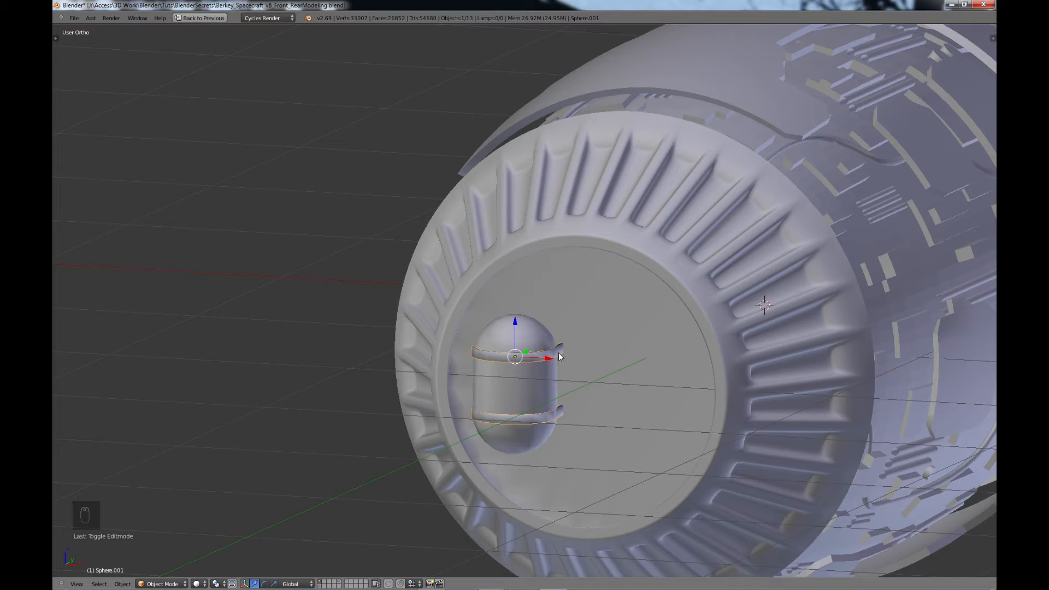
- Add a Bezier curve, move it along Y out in front of the hull opening and scale it down
key(shift+a)
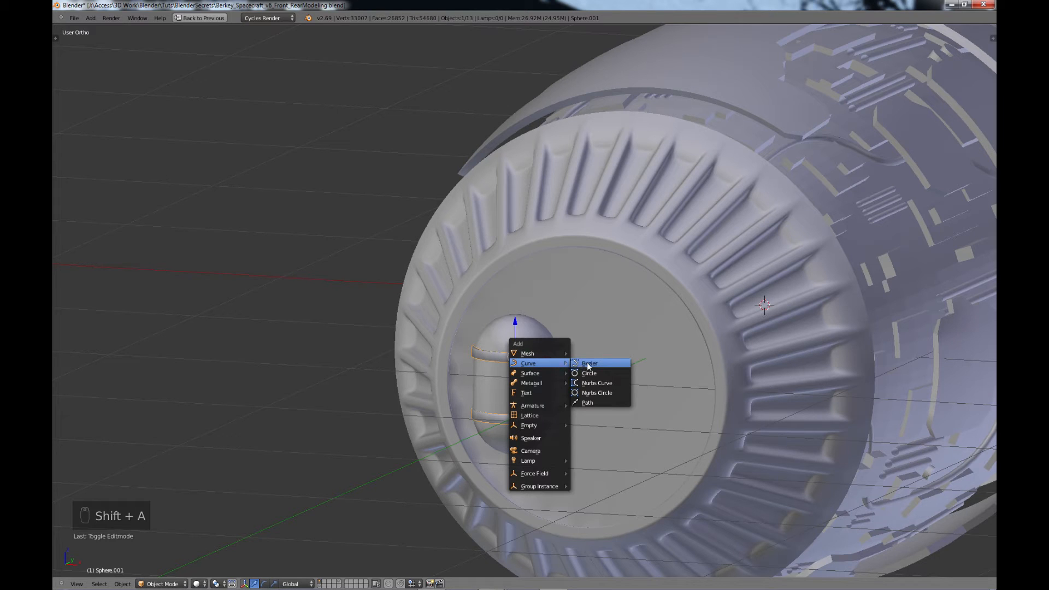
click(589, 363)
middle_drag(841, 275, 815, 314)
key(g)
key(y)
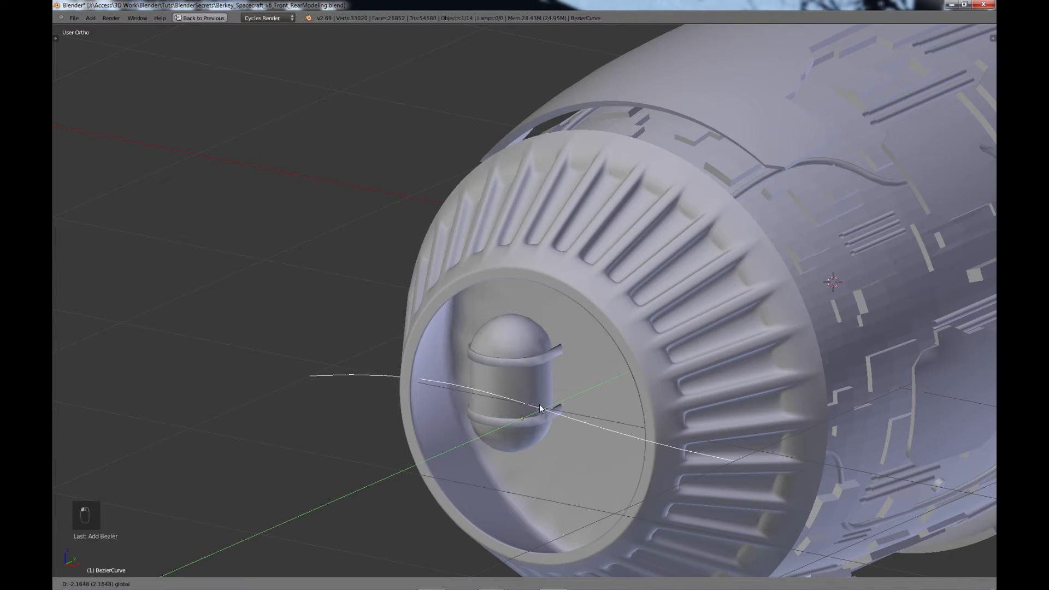
click(567, 487)
key(s)
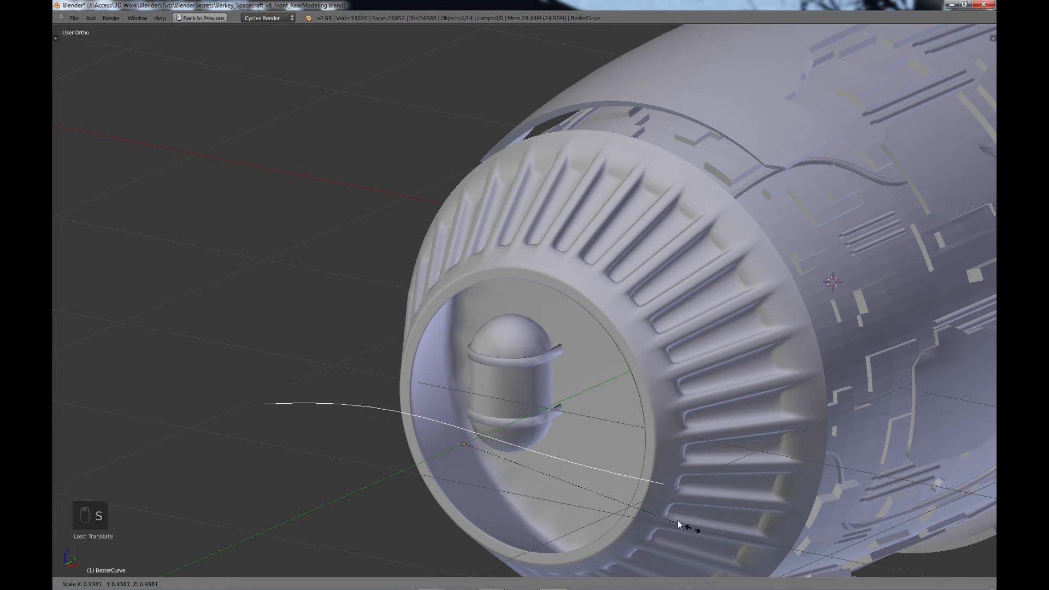
click(536, 465)
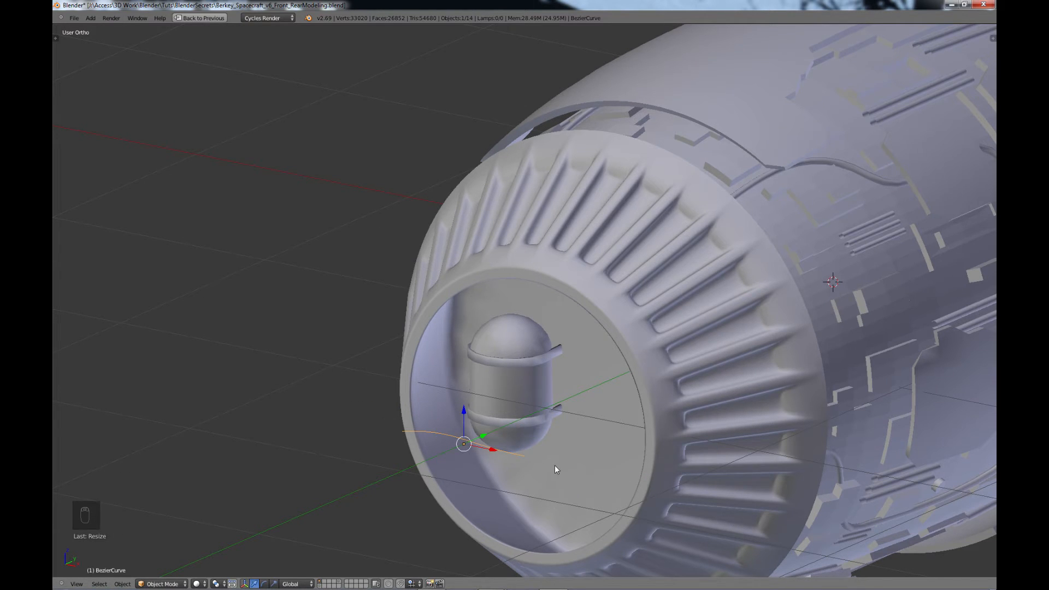
- Turn the Bezier curve into a tube with Full fill, a bevel depth of 0.134 and a bevel resolution of 2
key(ctrl+Up)
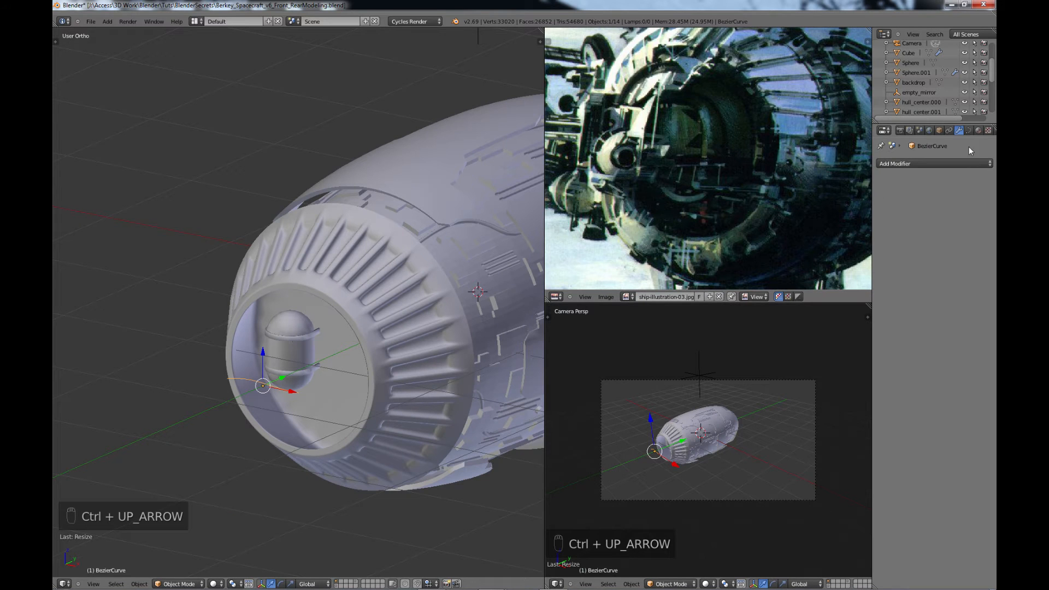
click(968, 131)
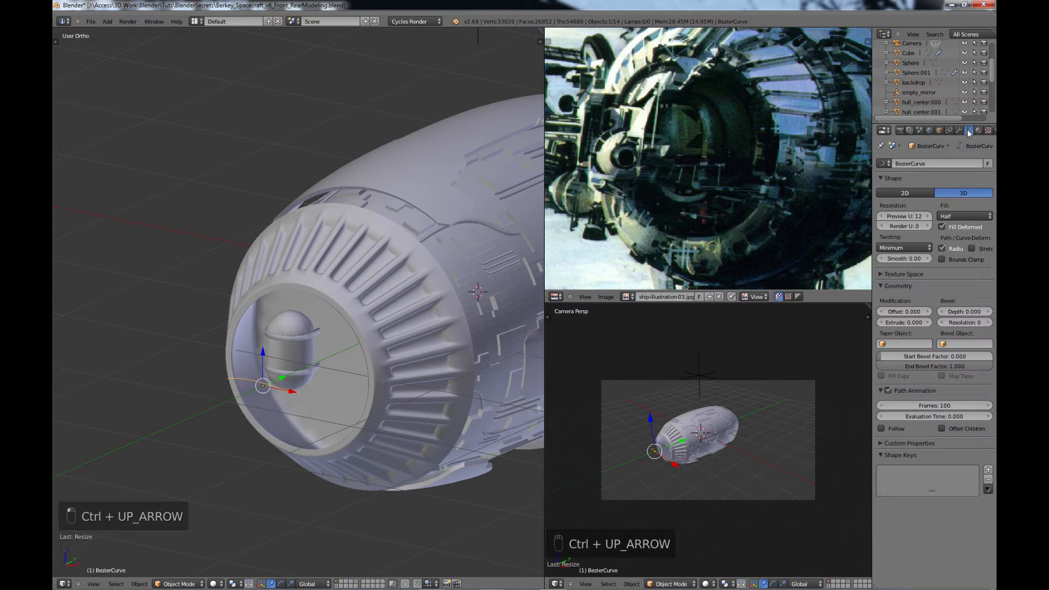
click(959, 215)
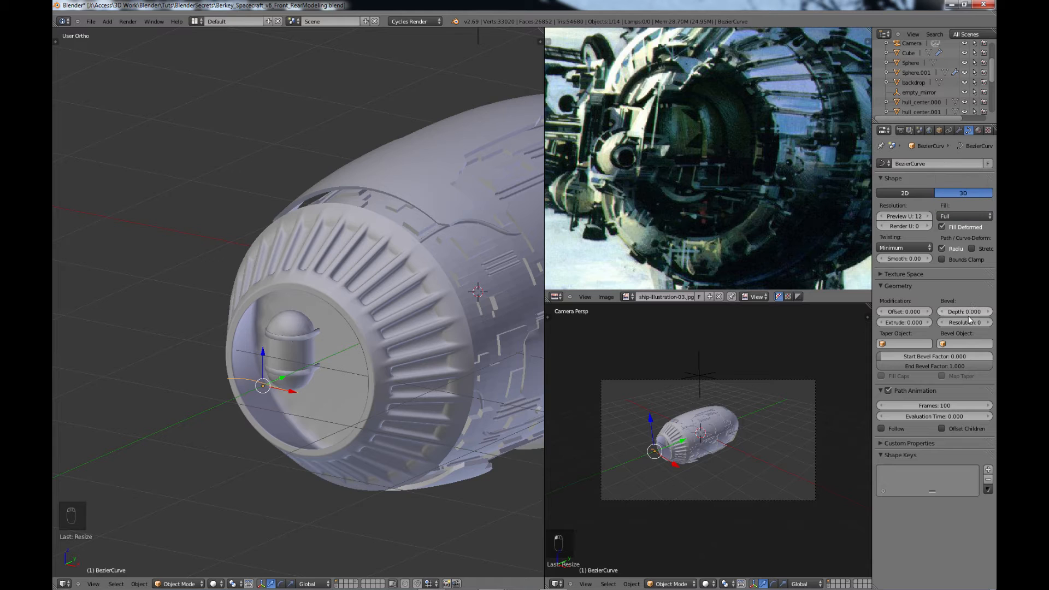
click(986, 312)
click(986, 311)
click(987, 312)
click(987, 312)
click(986, 312)
click(986, 312)
click(987, 312)
click(987, 312)
click(986, 312)
drag(972, 312, 980, 313)
drag(981, 310, 984, 314)
click(988, 322)
click(988, 322)
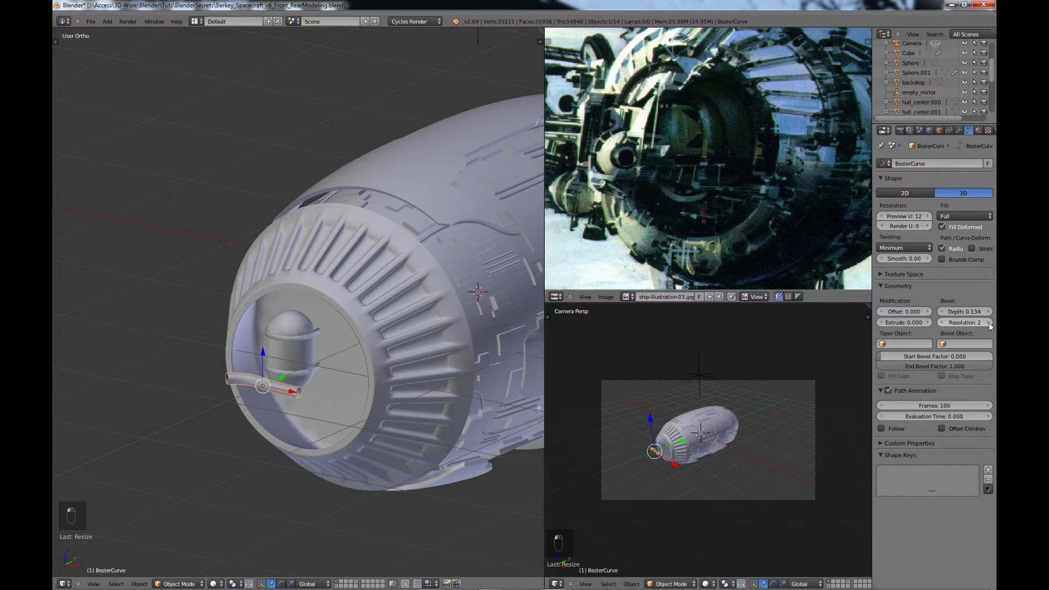
- Move the pipe curve up beside the capsule inside the hull opening and rotate it 90° around X
middle_drag(312, 395, 335, 418)
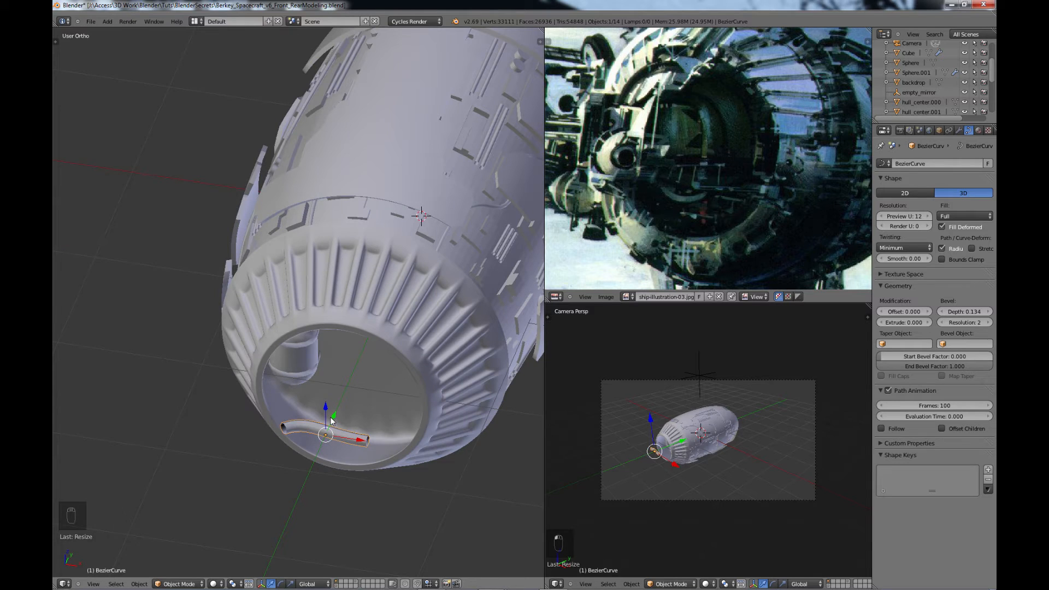
key(g)
click(353, 340)
mouse_move(336, 373)
middle_down()
mouse_move(343, 349)
mouse_move(325, 359)
middle_up()
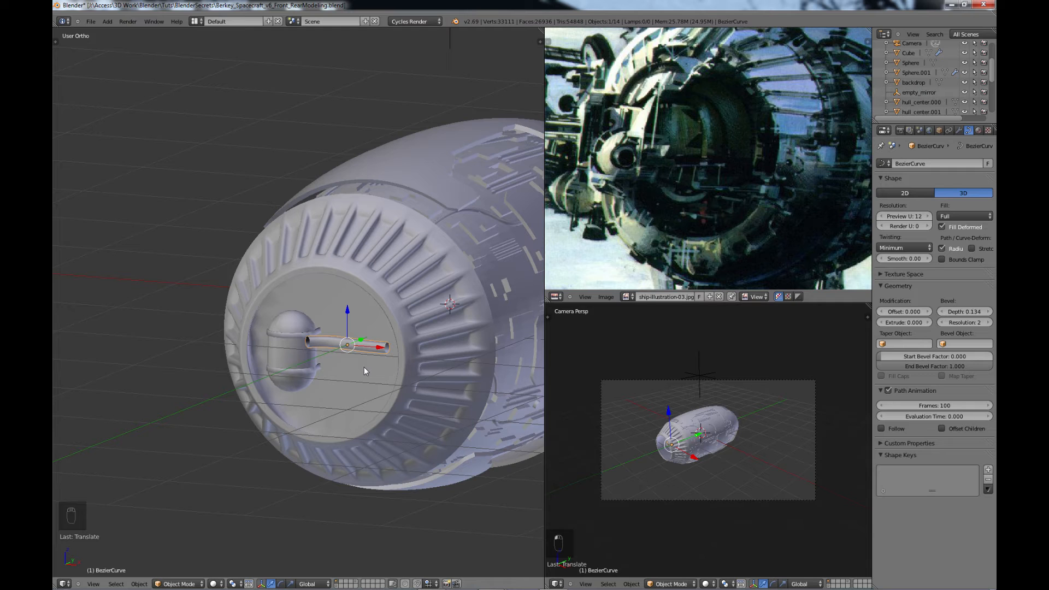
text(rx90)
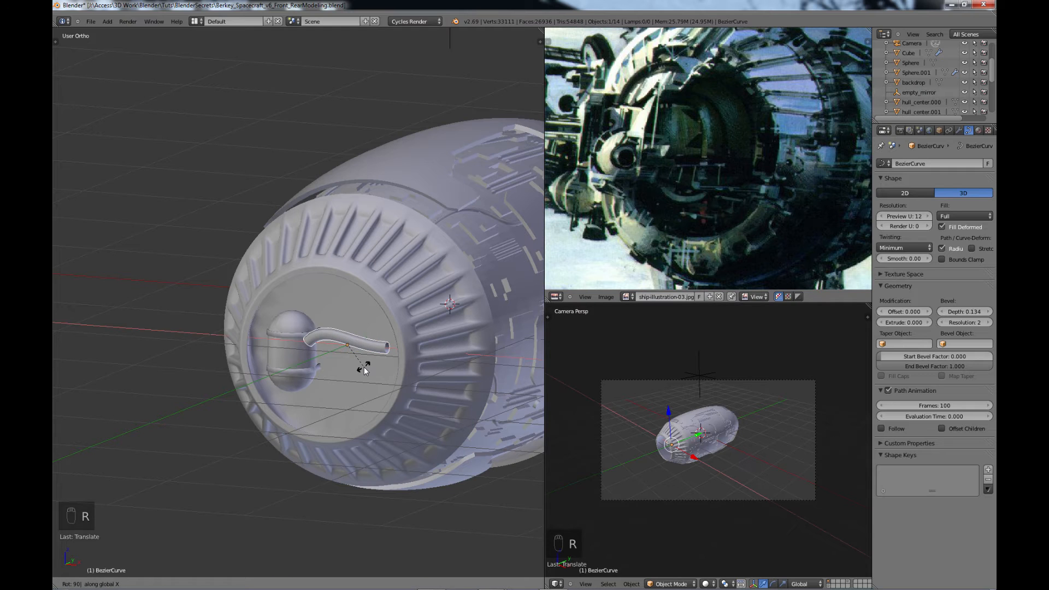
key(Return)
- Move the whole pipe up and along X so that its bent end sits above the capsule's upper dome
scroll(335, 334, up, 3)
shift+middle_drag(330, 410, 358, 397)
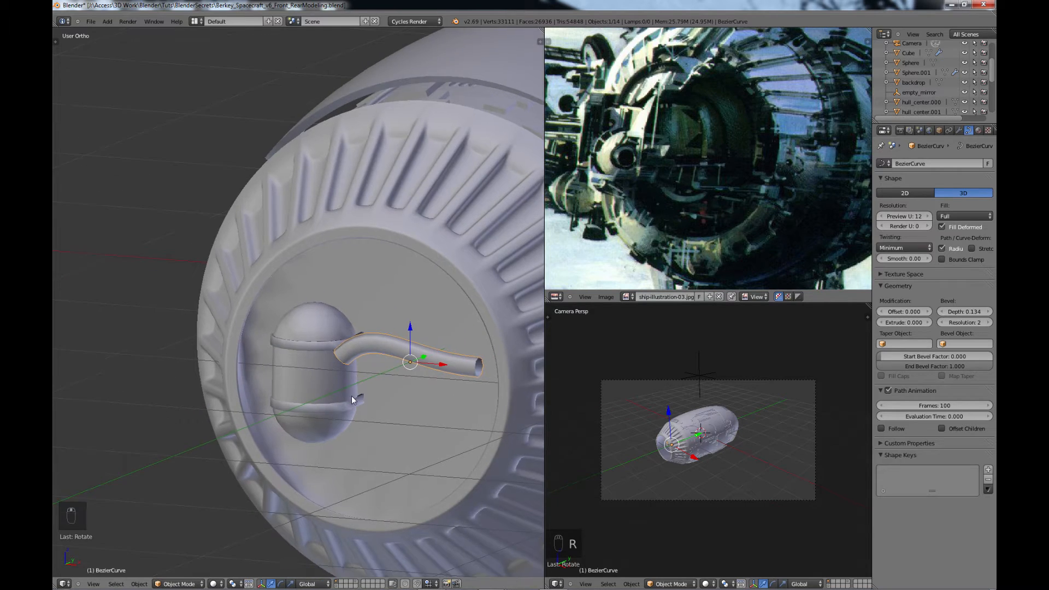
drag(442, 362, 352, 276)
middle_drag(364, 333, 346, 340)
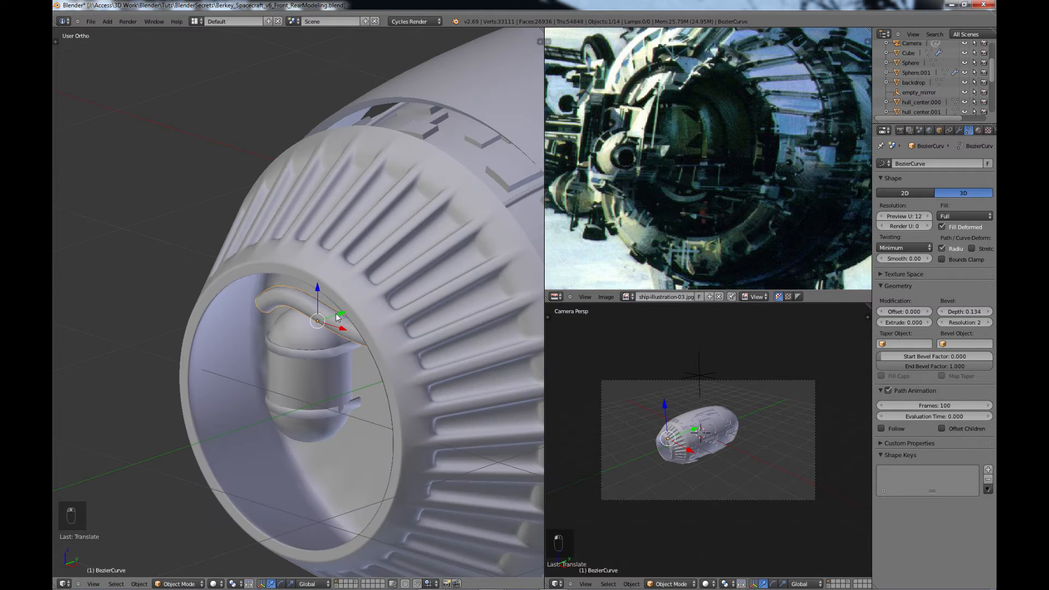
middle_drag(321, 374, 431, 433)
- In Edit Mode, rotate the handles of the control point nearest the capsule to vertical and place that point on the upper dome
scroll(357, 356, up, 2)
key(Tab)
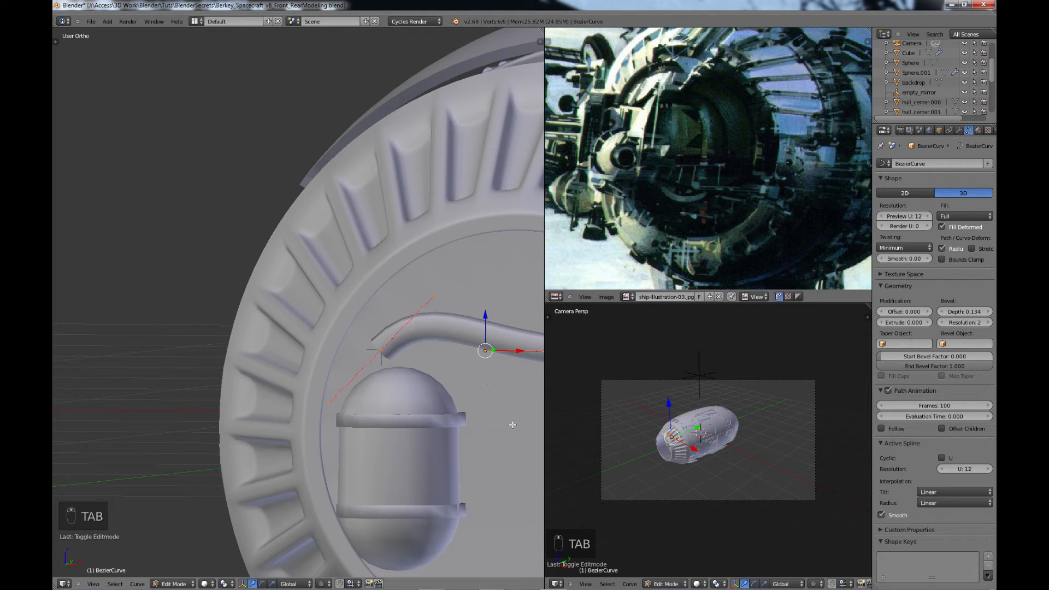
scroll(492, 384, down, 3)
key(r)
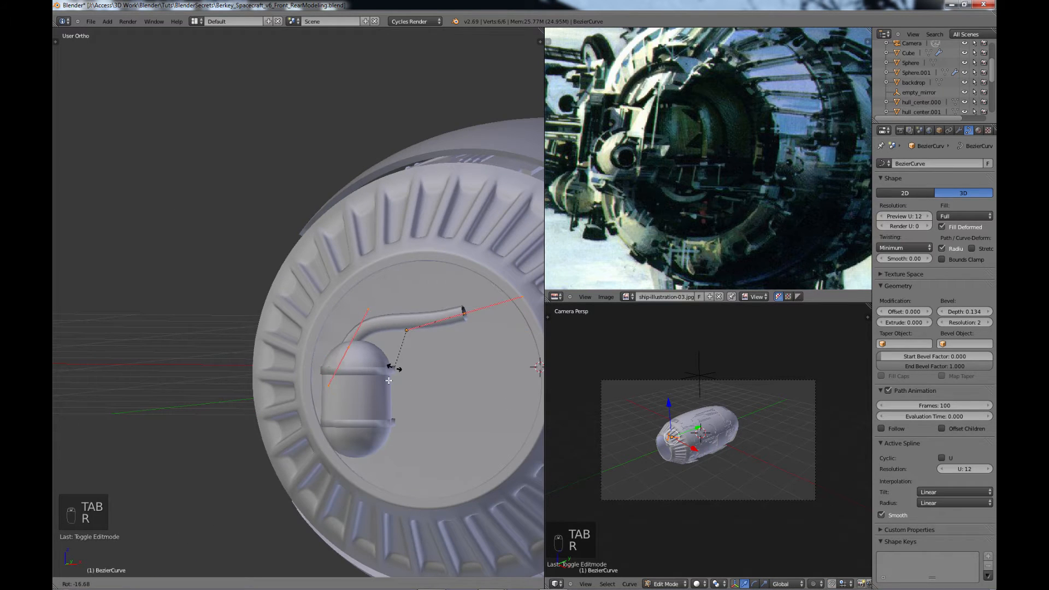
right_click(340, 330)
key(r)
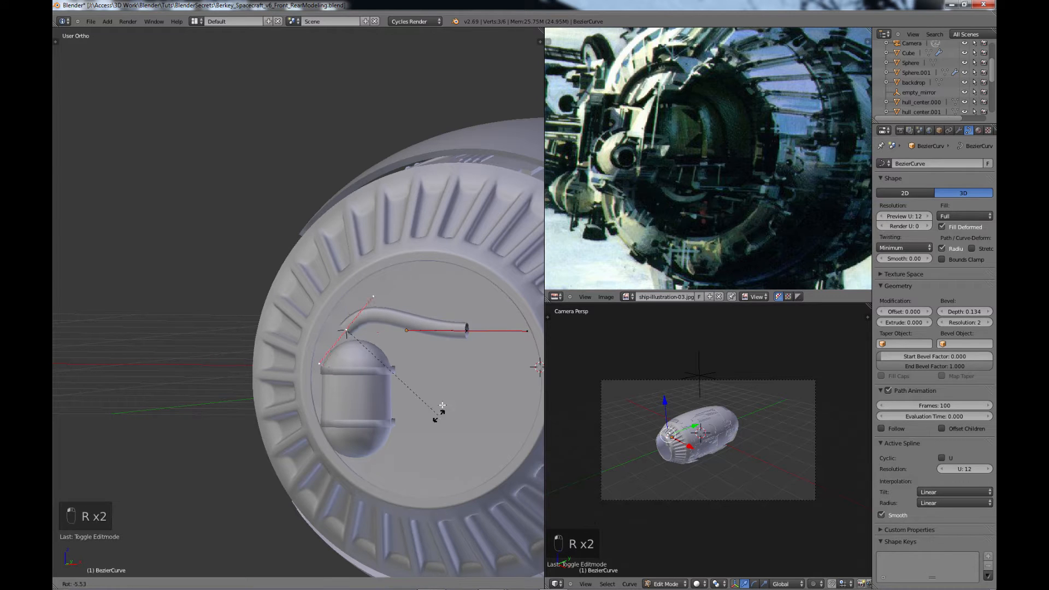
click(426, 339)
key(g)
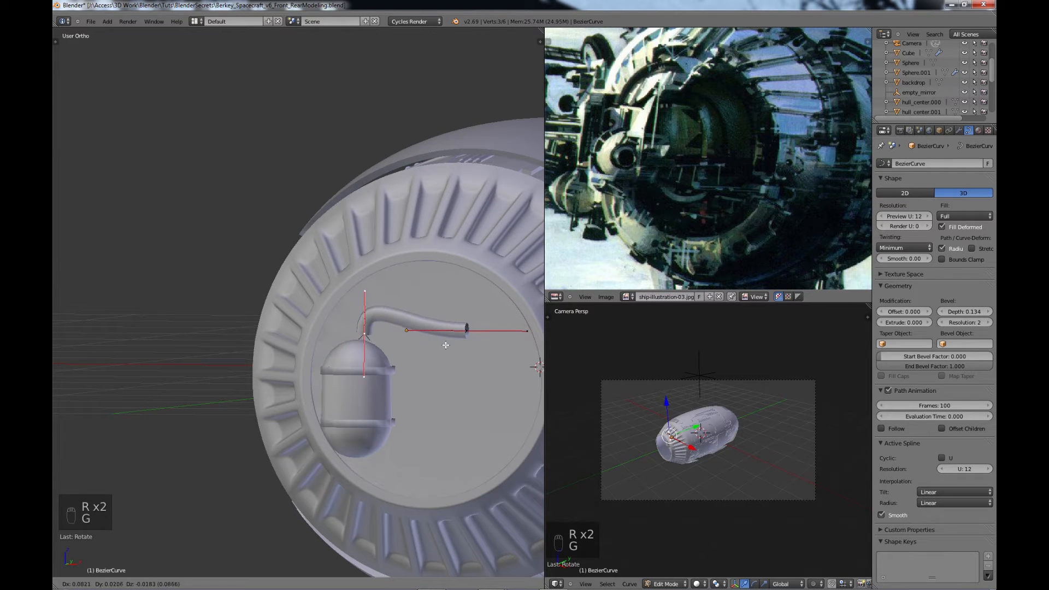
click(442, 356)
middle_drag(440, 356, 414, 405)
scroll(369, 426, up, 3)
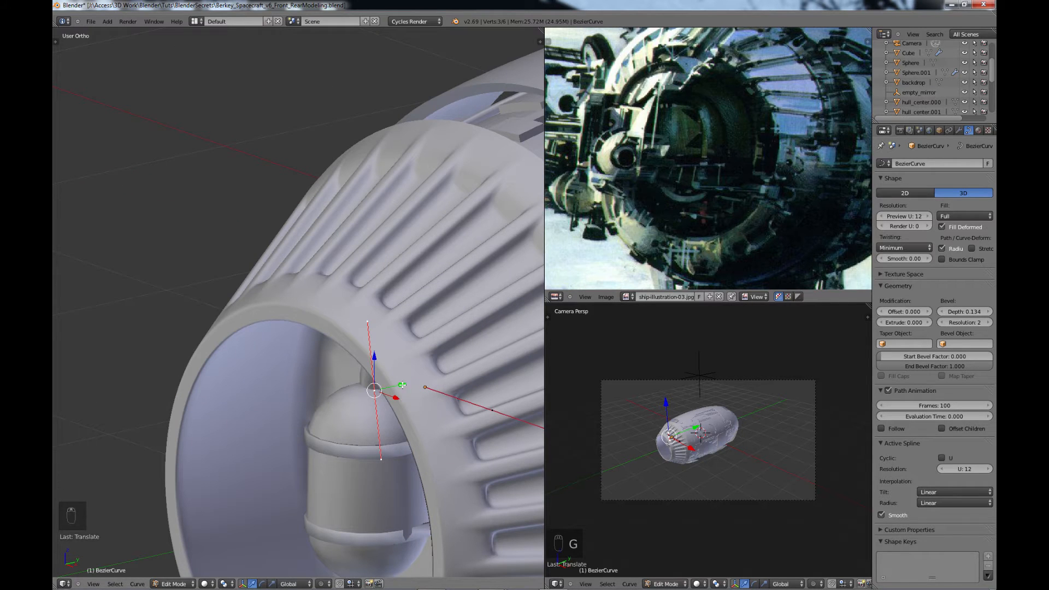
middle_drag(402, 385, 409, 475)
- Raise the pipe's free end point along Z to give it a level run across the opening
scroll(426, 451, down, 4)
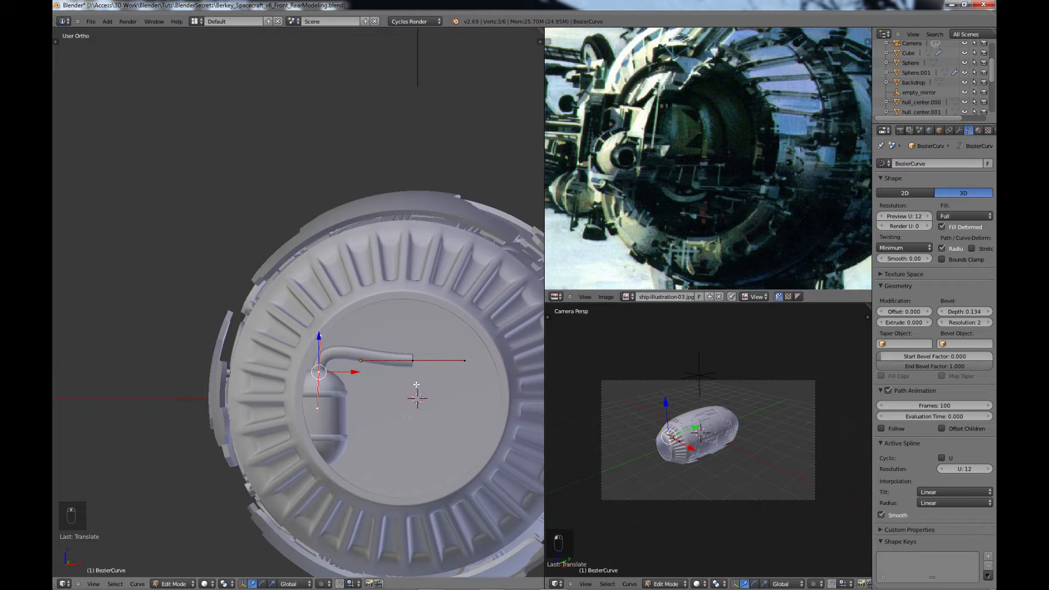
key(g)
key(z)
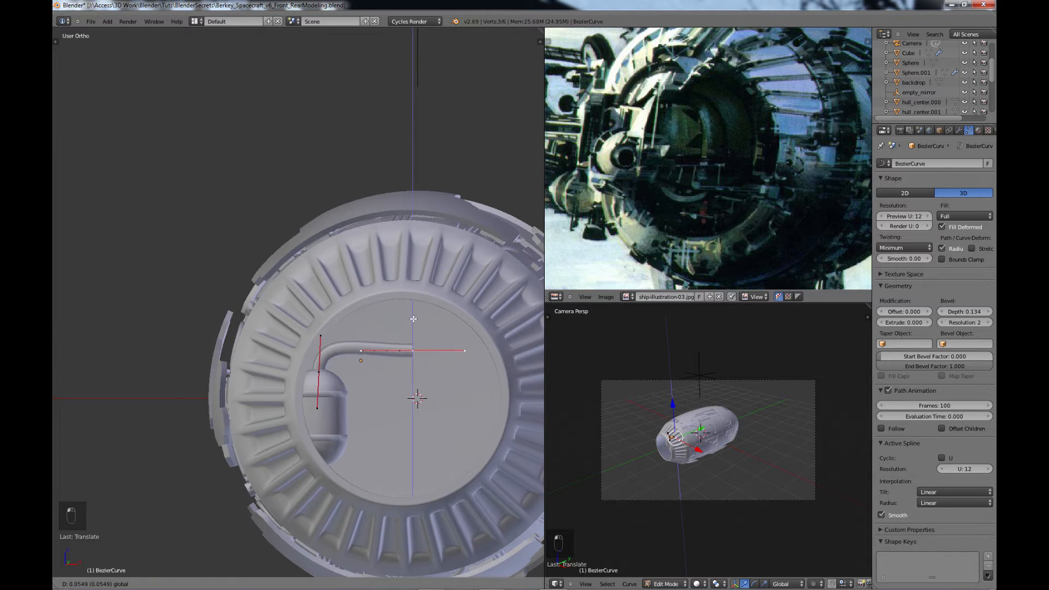
click(405, 347)
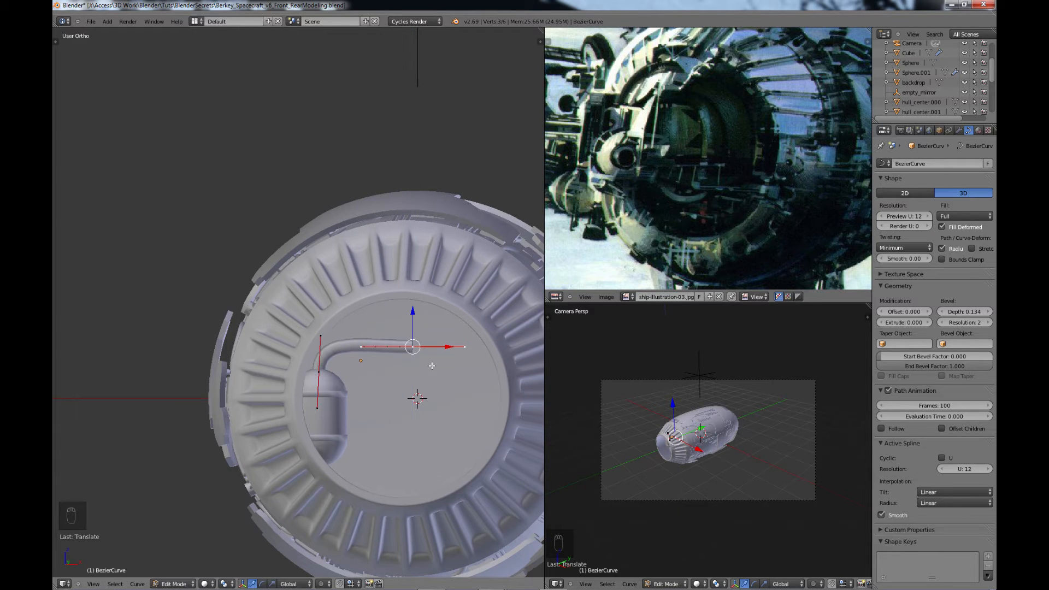
- Extrude the pipe to the far side of the opening and orient the new point vertically, bending the pipe downward
key(e)
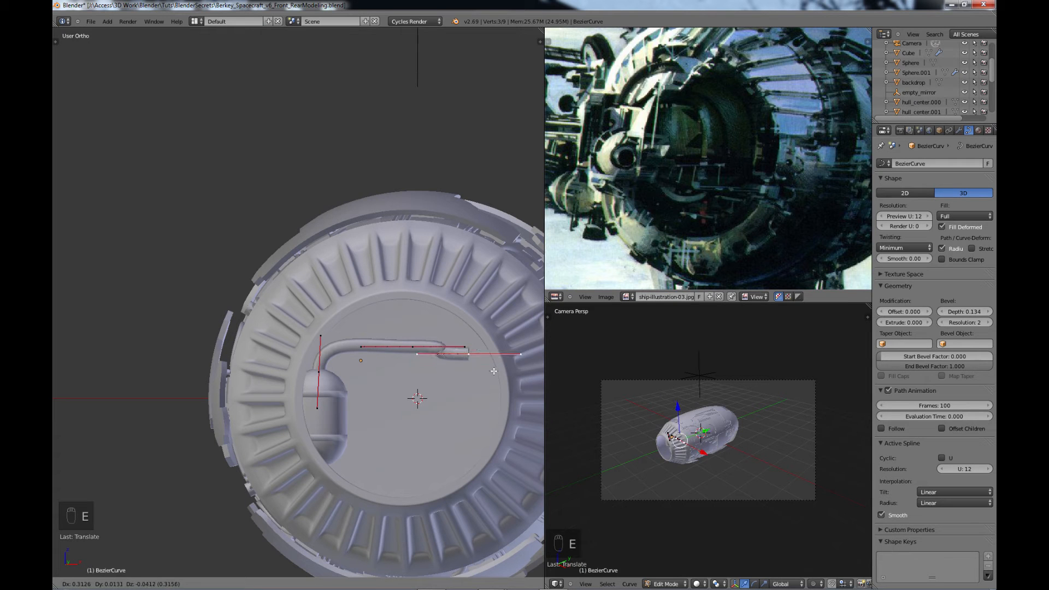
click(506, 379)
key(r)
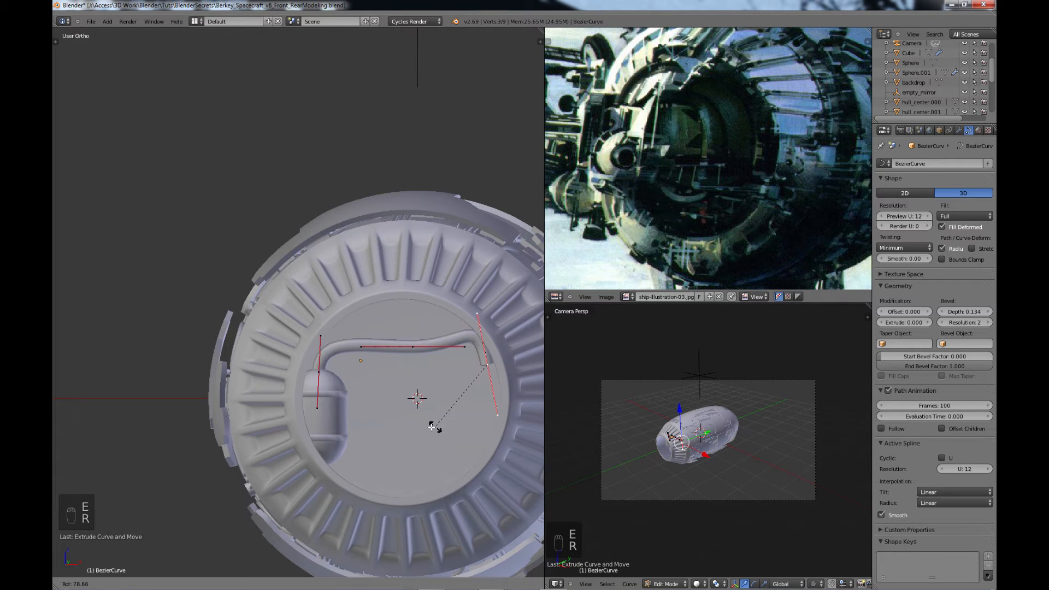
click(428, 426)
key(g)
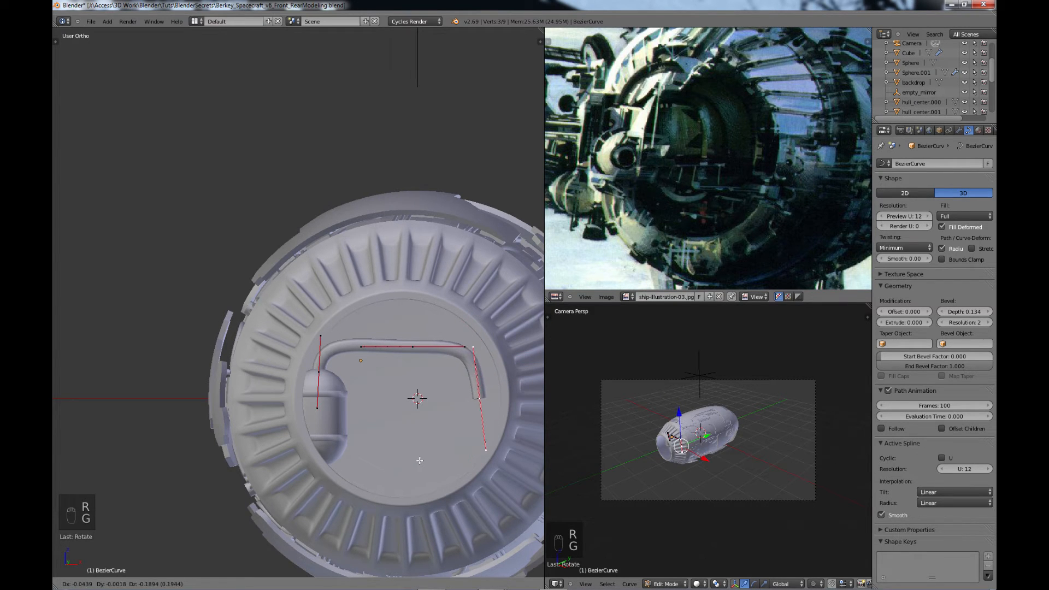
click(422, 460)
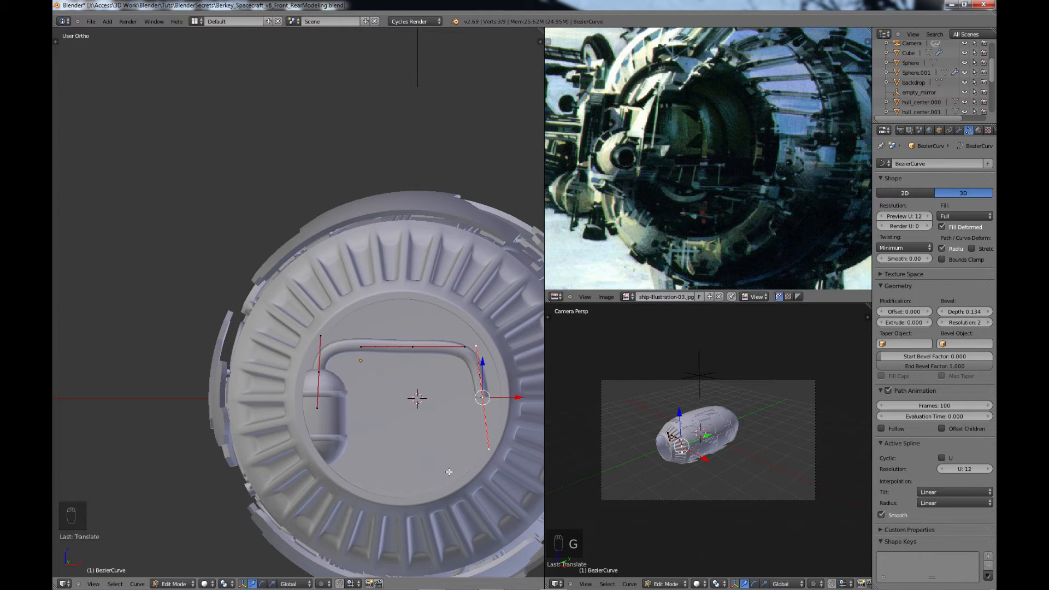
key(r)
click(436, 471)
- Extrude the pipe down to the opening's lower edge, rotate the new point nearly horizontal and nudge it along X
key(e)
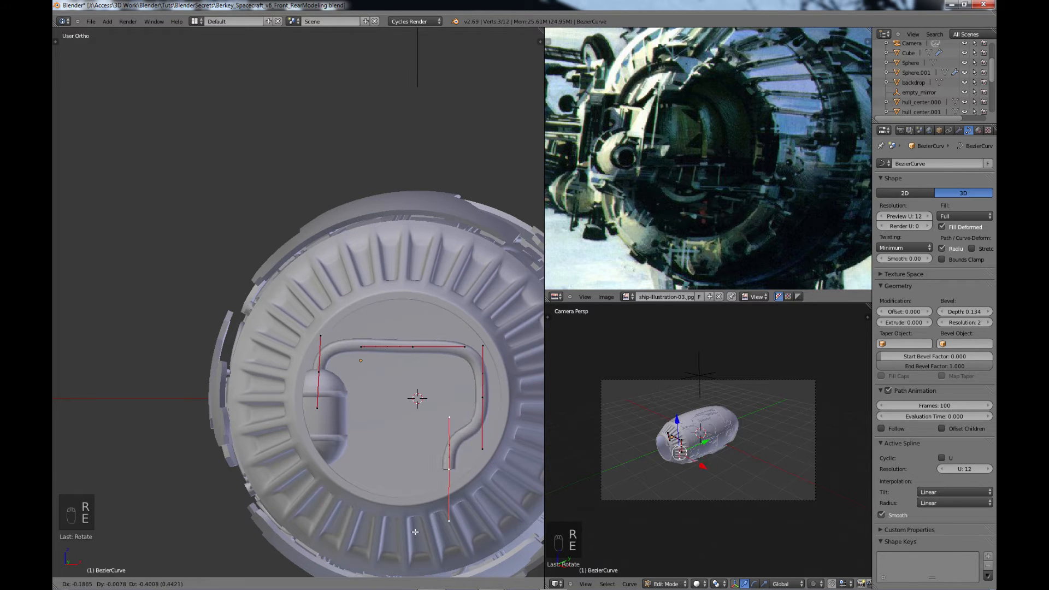
click(411, 541)
key(r)
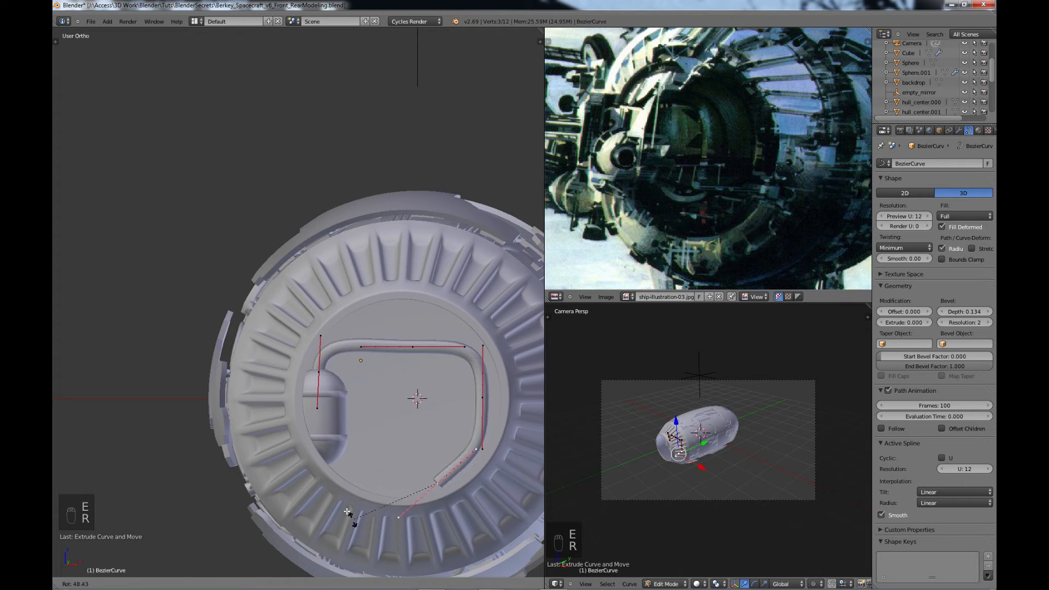
click(333, 456)
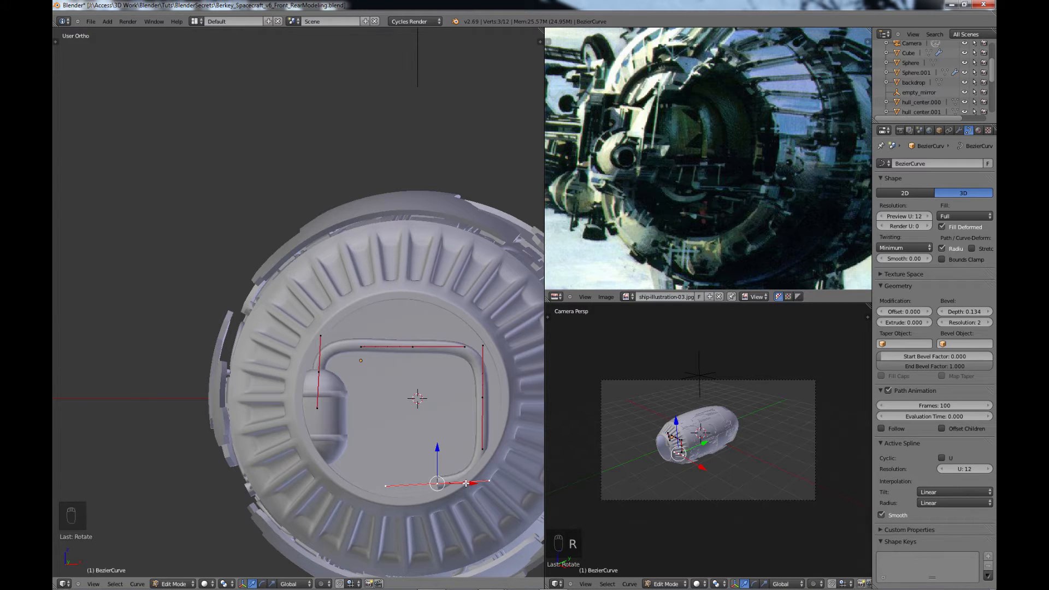
drag(466, 483, 471, 478)
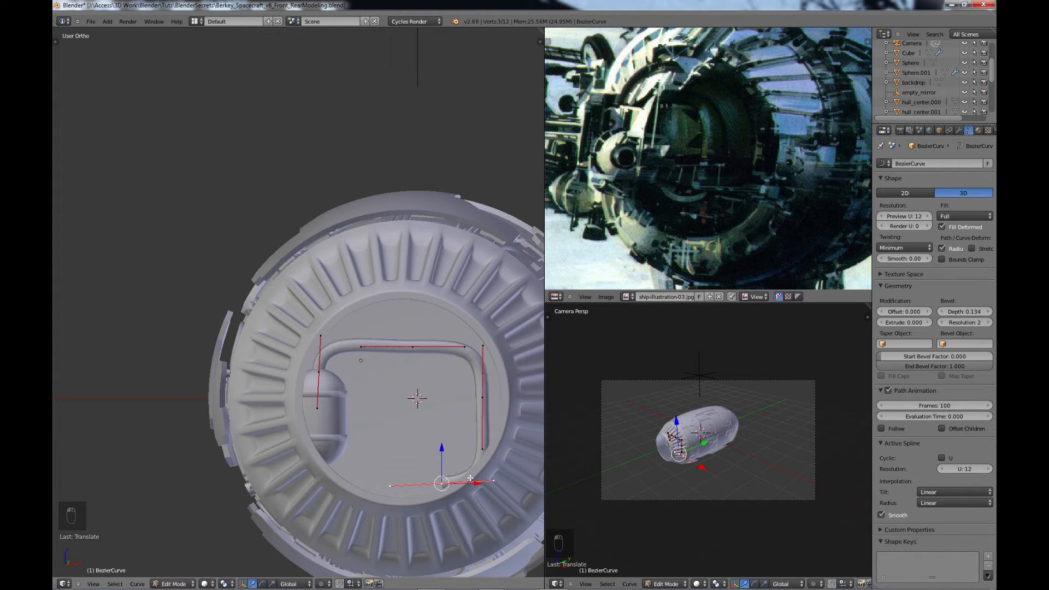
- Extrude the pipe back toward the capsule, rotate the new point to vertical and reposition it to form an upward bend
key(e)
click(416, 440)
key(r)
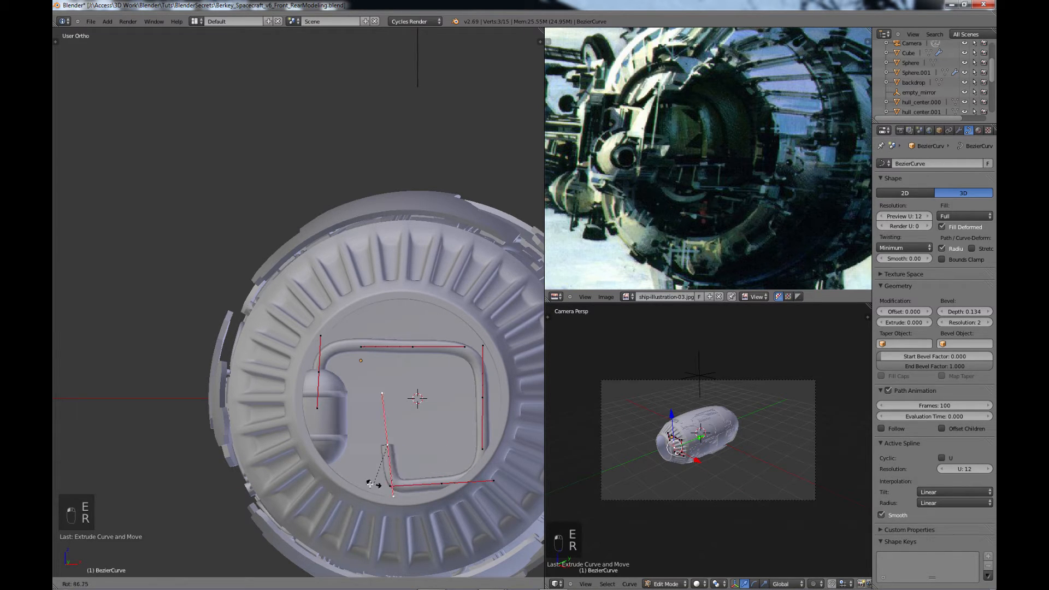
click(370, 483)
key(g)
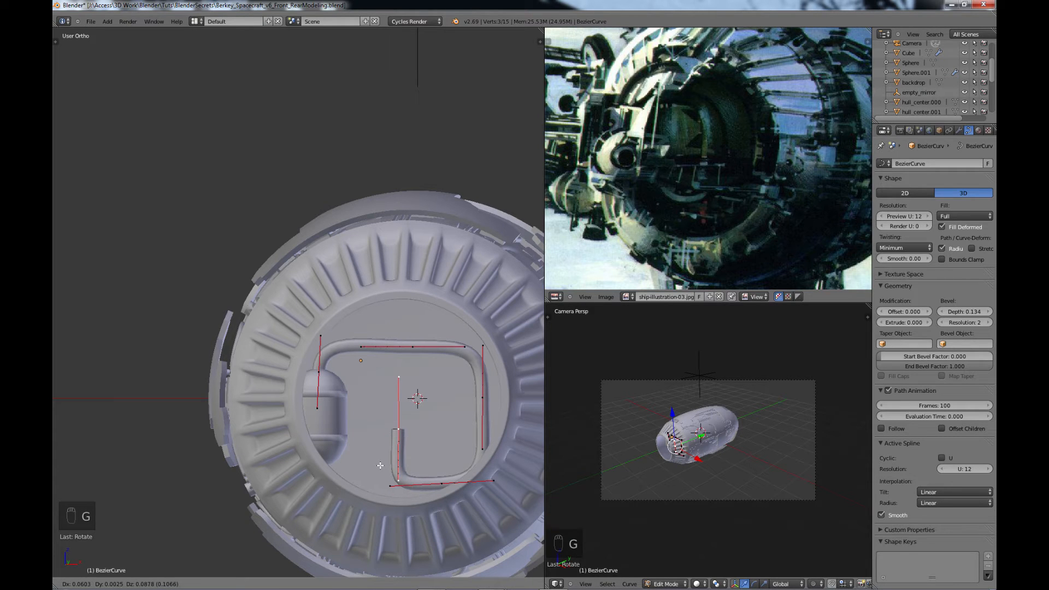
click(380, 466)
middle_drag(426, 459, 412, 467)
- Extrude the pipe straight up, then shorten the handles of the preceding point and lower that point along Z
key(e)
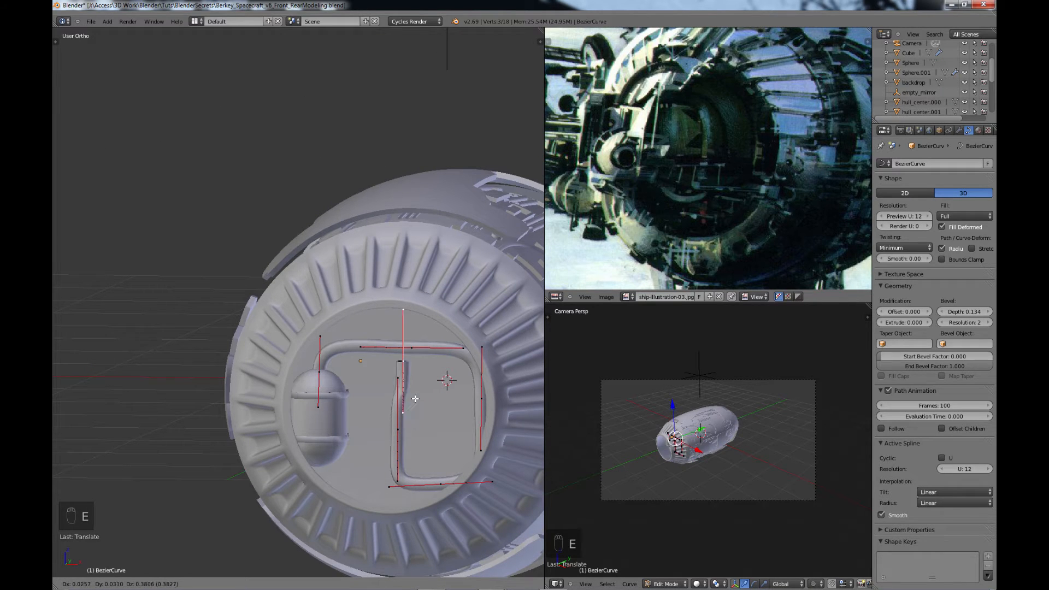
click(410, 413)
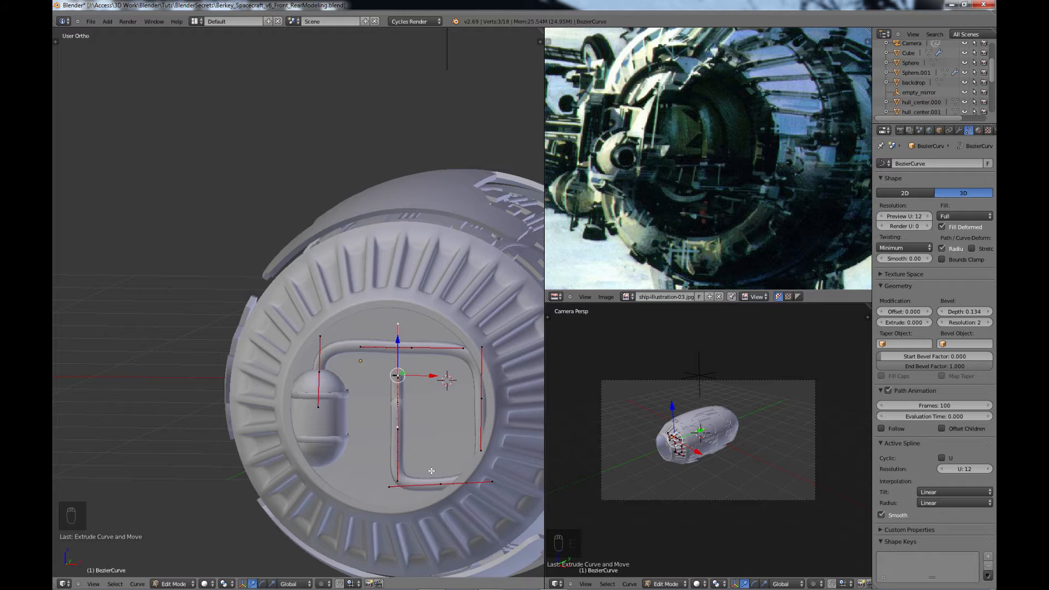
right_click(397, 430)
key(s)
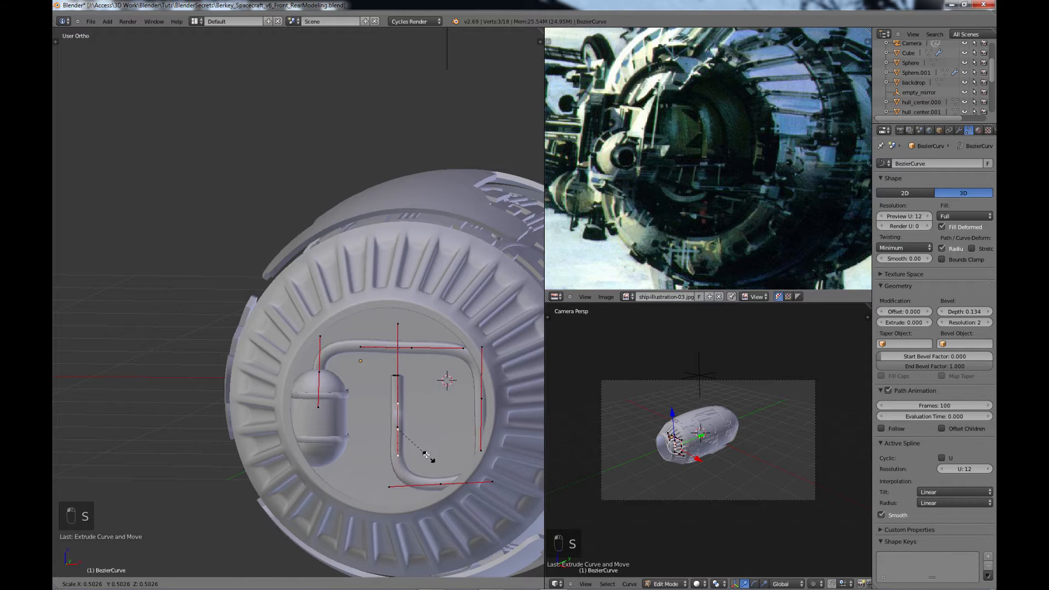
click(406, 433)
drag(399, 402, 398, 423)
- Scale down the handles of the pipe's upper end point and lower that point along Z
right_click(404, 378)
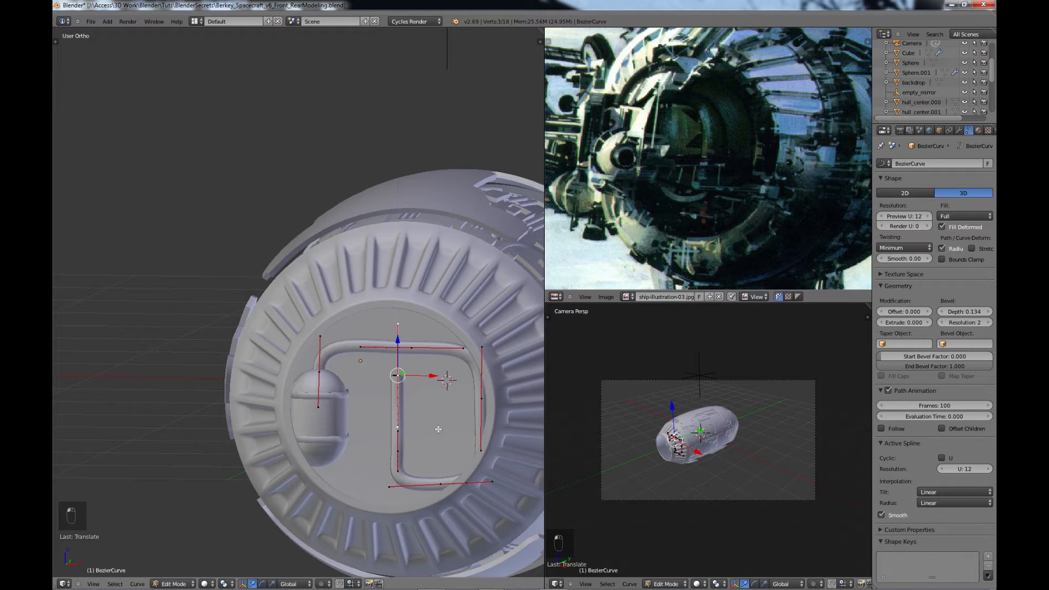
key(s)
click(412, 376)
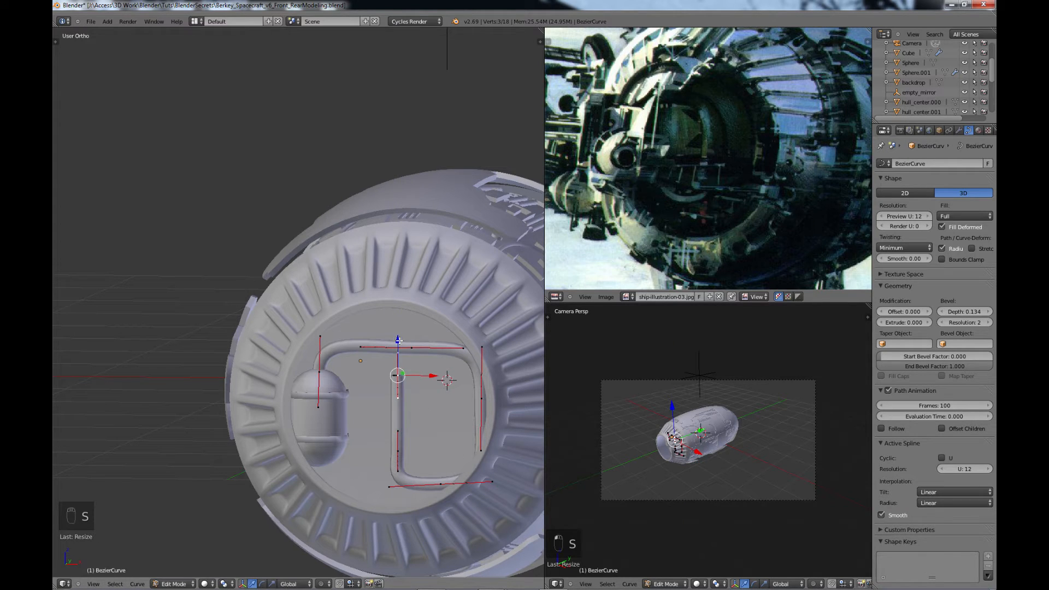
drag(399, 339, 402, 363)
mouse_move(405, 417)
middle_down()
mouse_move(445, 424)
mouse_move(379, 426)
mouse_move(419, 422)
middle_up()
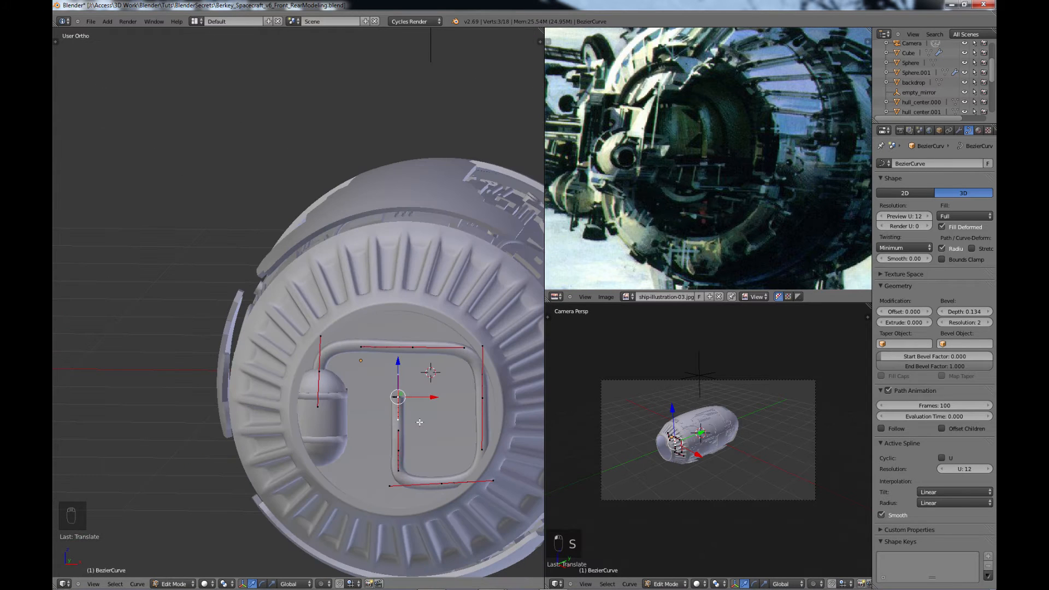
- Rotate the end point's handles in line with Y in the right side view and shift the point slightly along Y
middle_drag(446, 456, 329, 460)
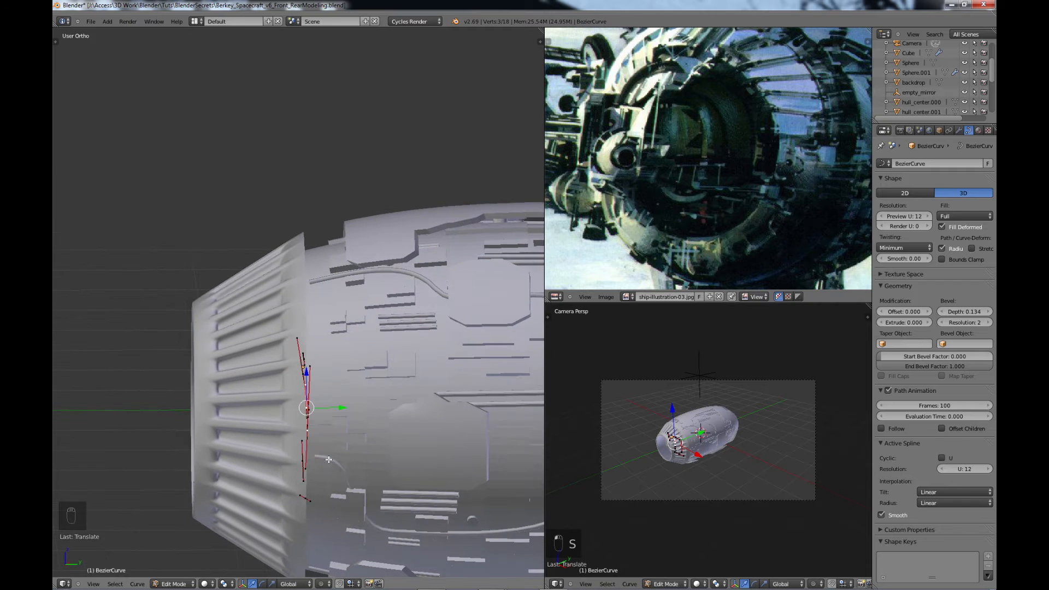
key(KP_3)
key(r)
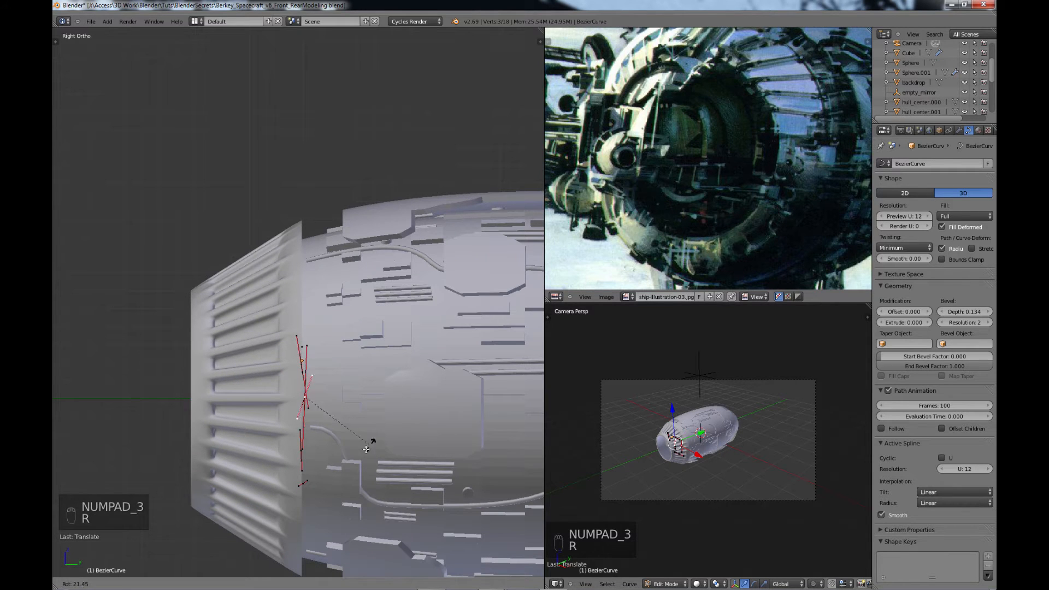
click(284, 462)
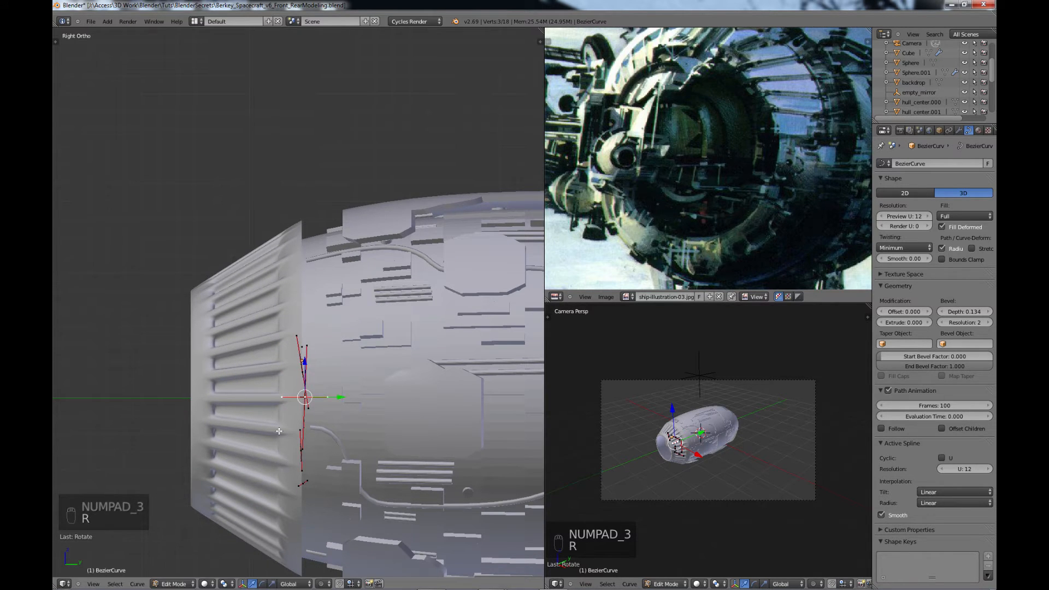
middle_drag(284, 463, 405, 399)
drag(404, 399, 407, 396)
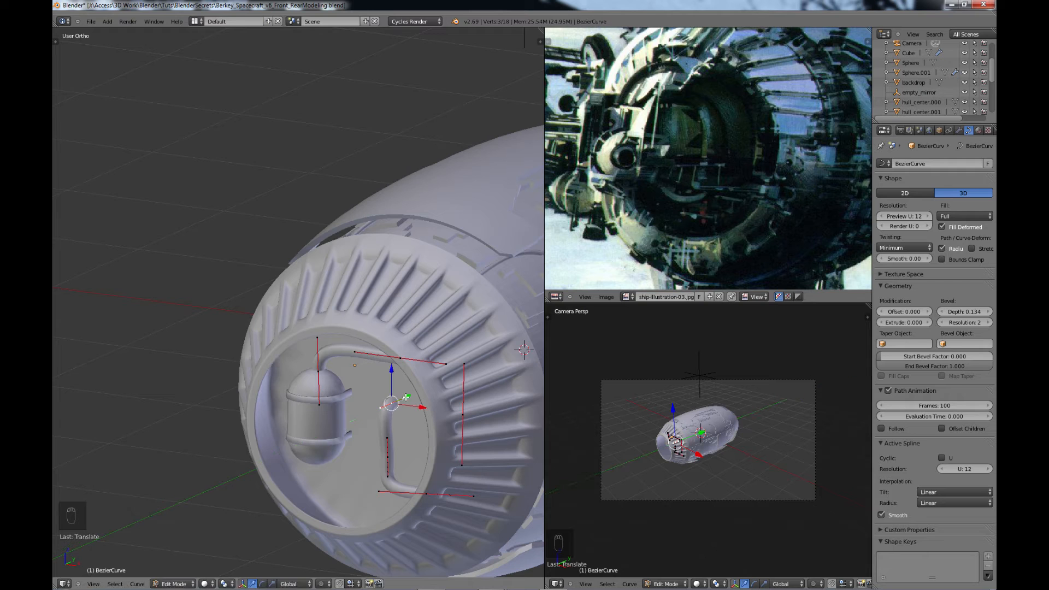
middle_drag(406, 395, 378, 393)
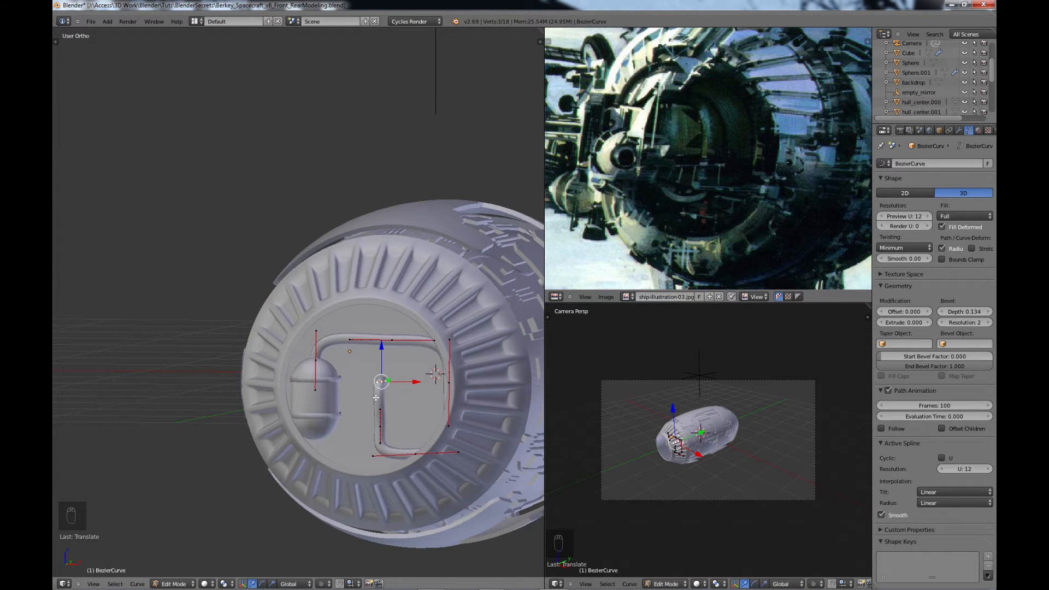
- Return to Object Mode and maximize the 3D viewport with the pipe and capsule in close view
middle_drag(397, 424, 348, 363)
middle_drag(351, 418, 380, 312)
key(Tab)
scroll(416, 401, up, 2)
key(ctrl+Up)
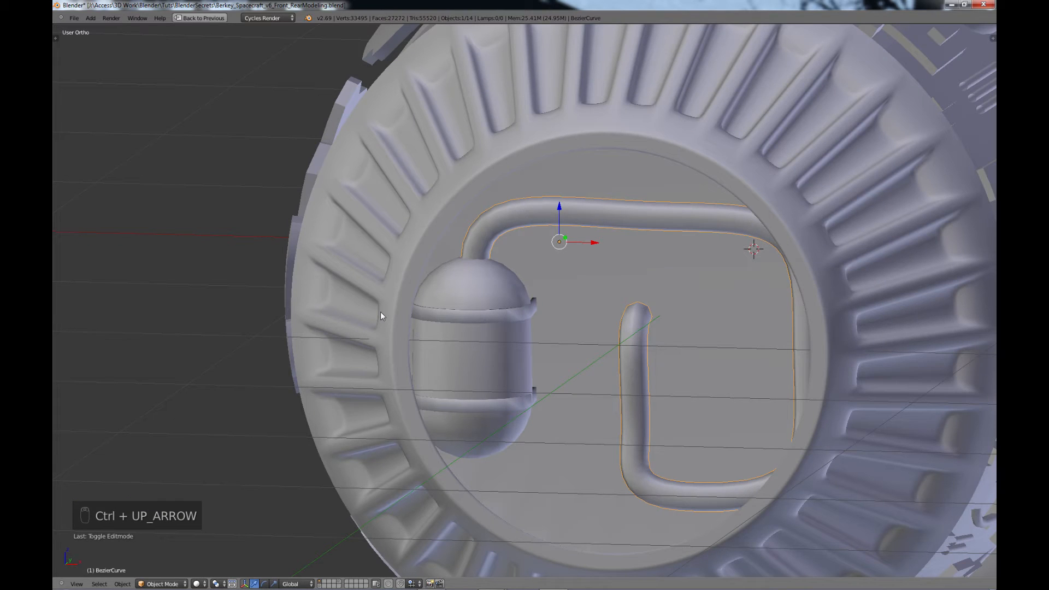
- Duplicate the bent pipe, place the copy slightly lower along Z, and enter Edit Mode on it
key(shift+d)
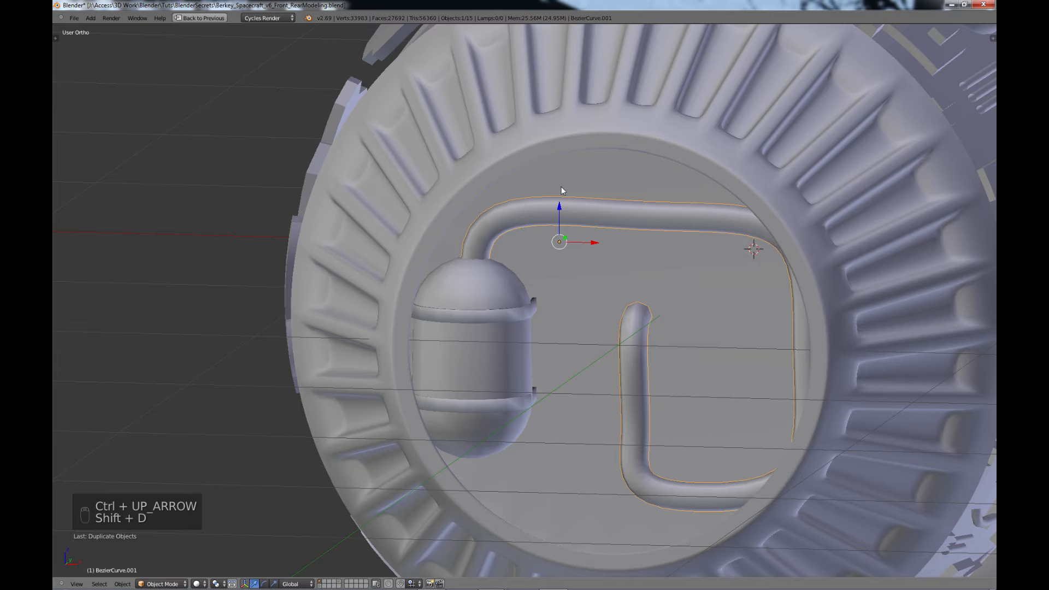
click(636, 327)
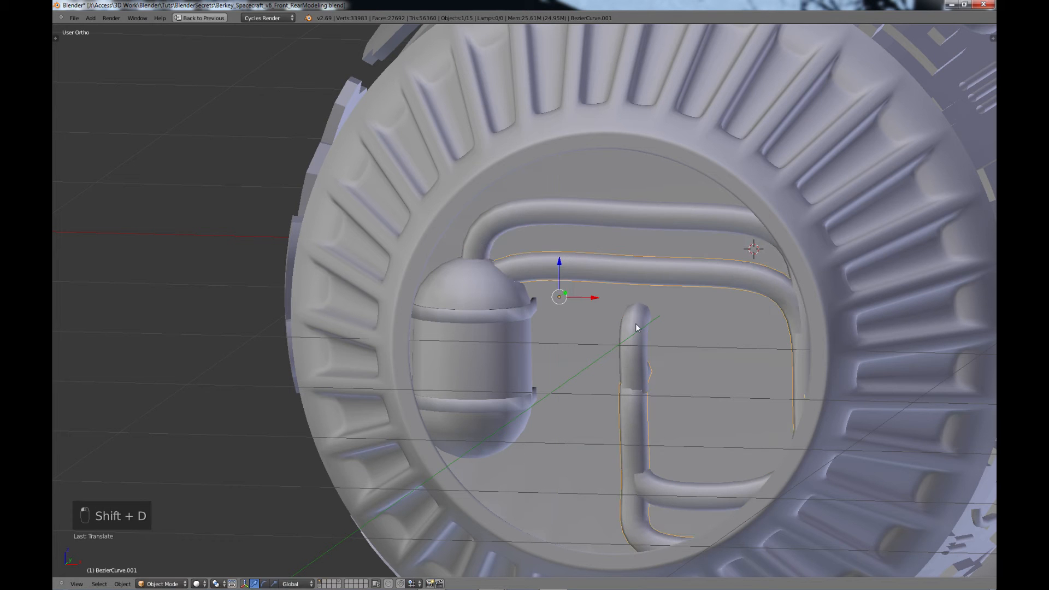
key(Tab)
middle_drag(635, 327, 632, 351)
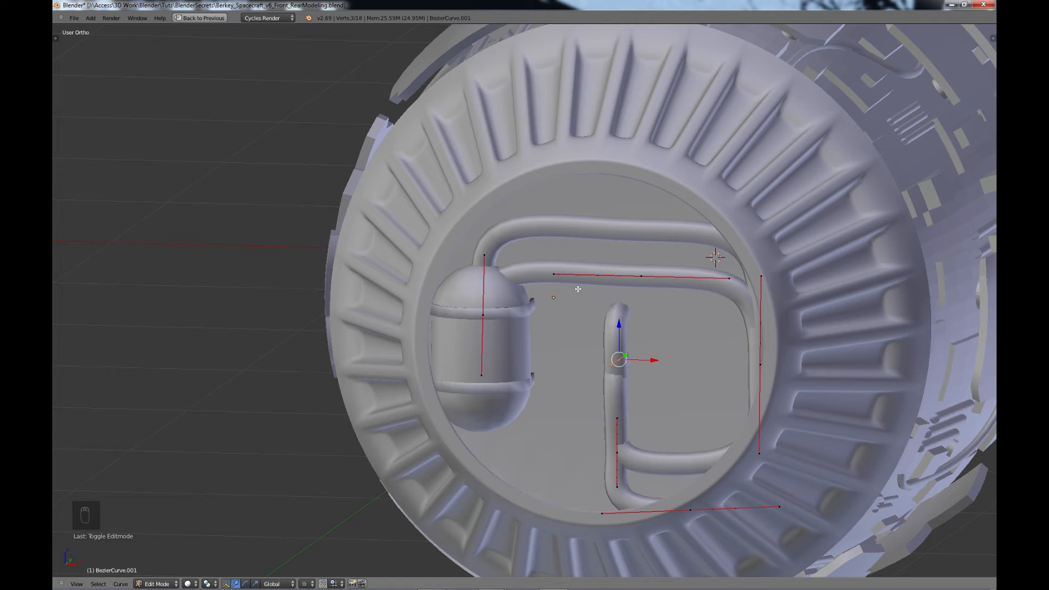
- Try to delete the copied pipe's point at the capsule and its point on the vertical run near the rim
right_click(481, 317)
key(x)
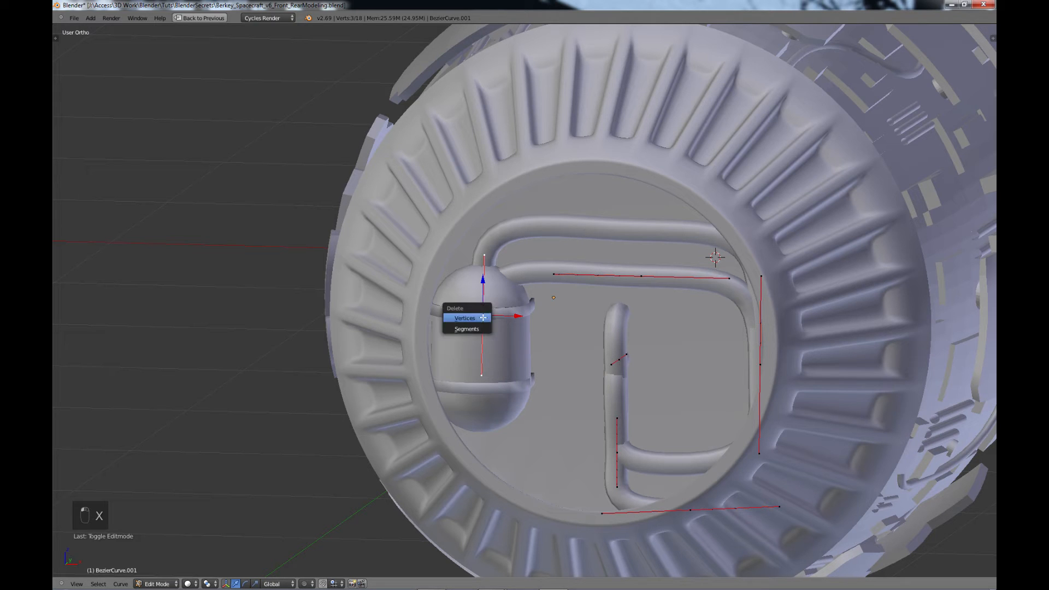
click(492, 344)
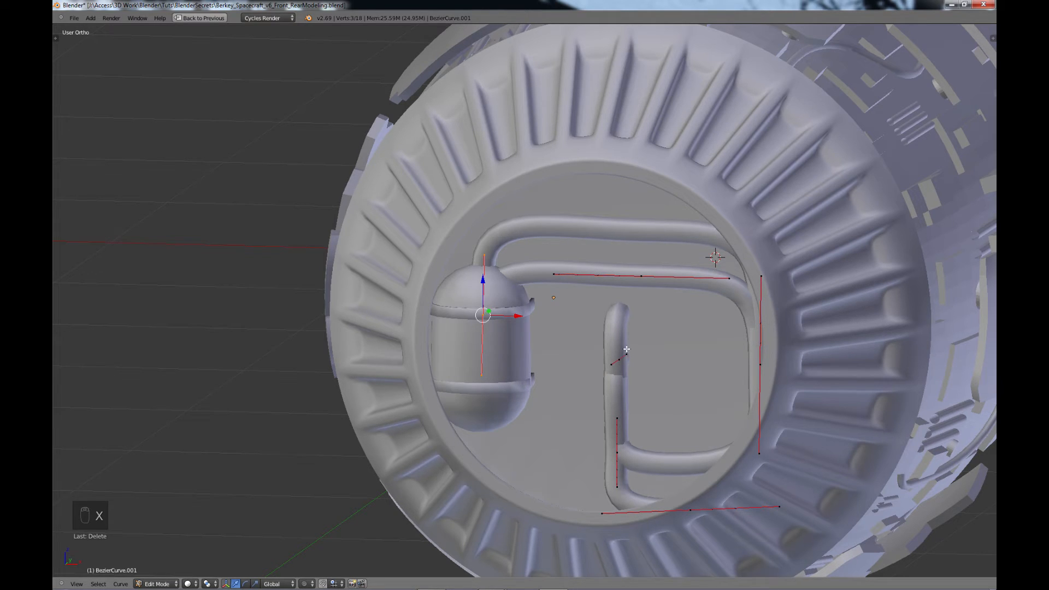
shift+middle_drag(626, 349, 336, 248)
right_click(472, 265)
key(x)
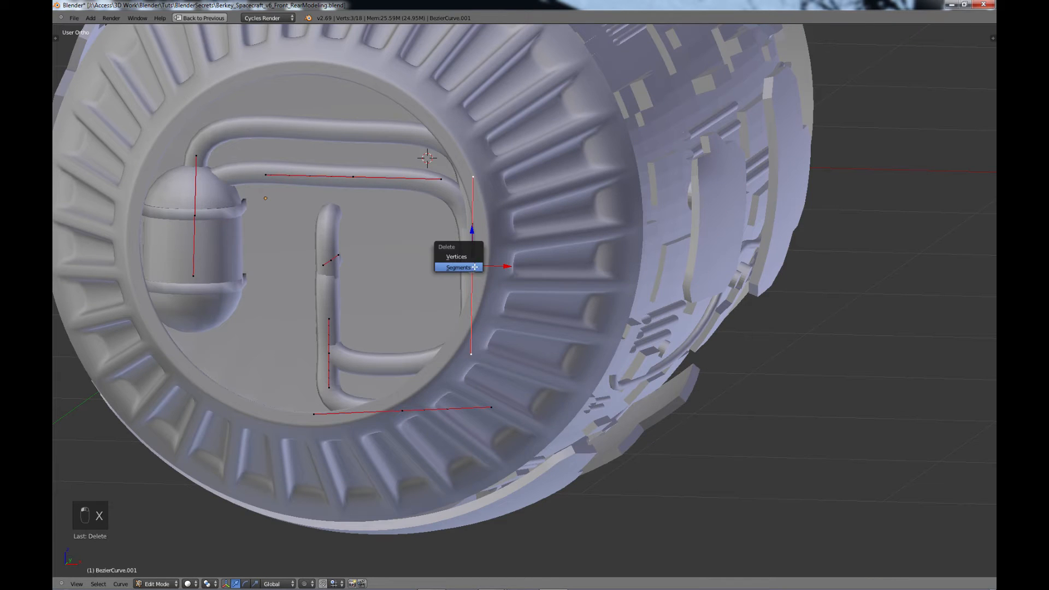
click(470, 266)
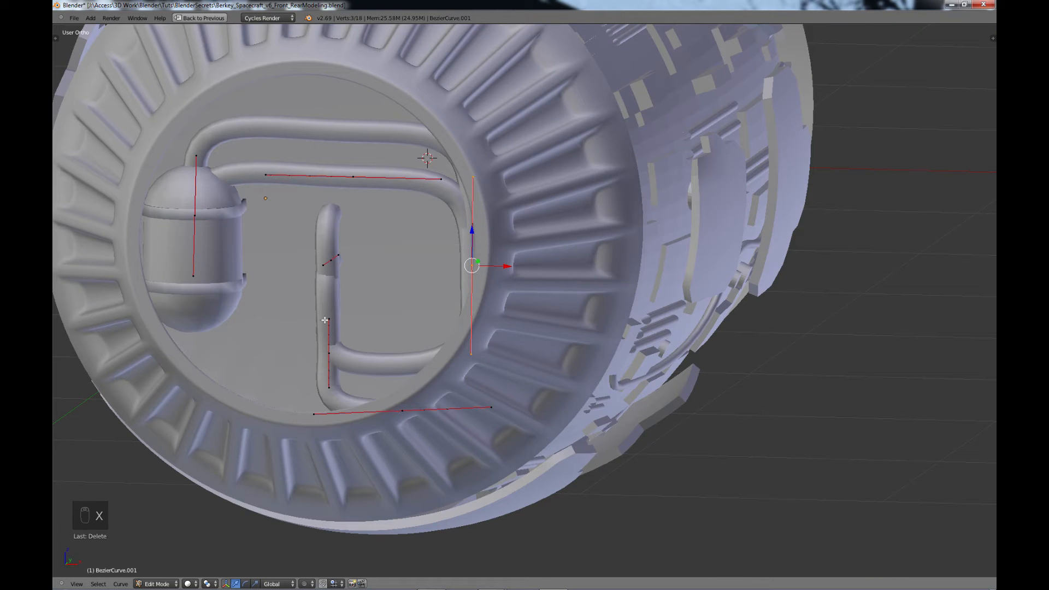
- Delete the copied pipe's last four control points, keeping only the capsule point and the point on the upper horizontal run
right_click(331, 260)
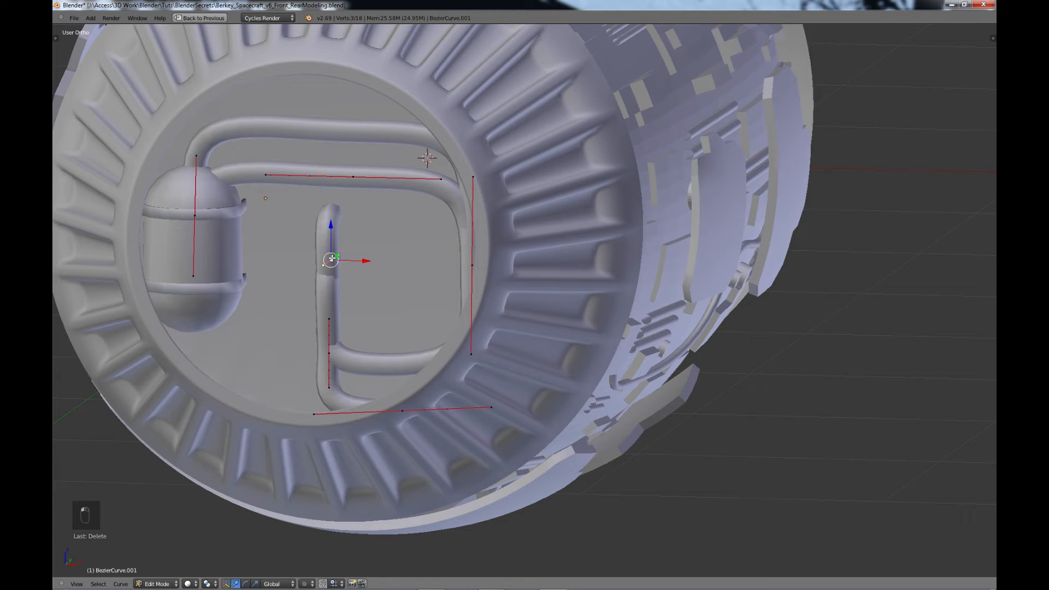
key(x)
click(332, 247)
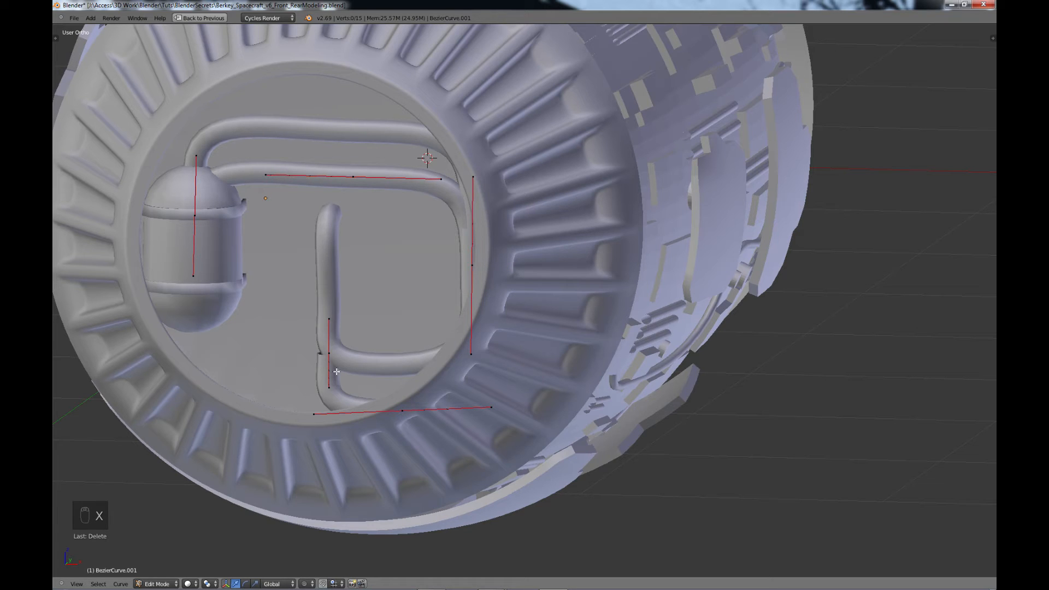
right_click(329, 353)
key(x)
click(329, 355)
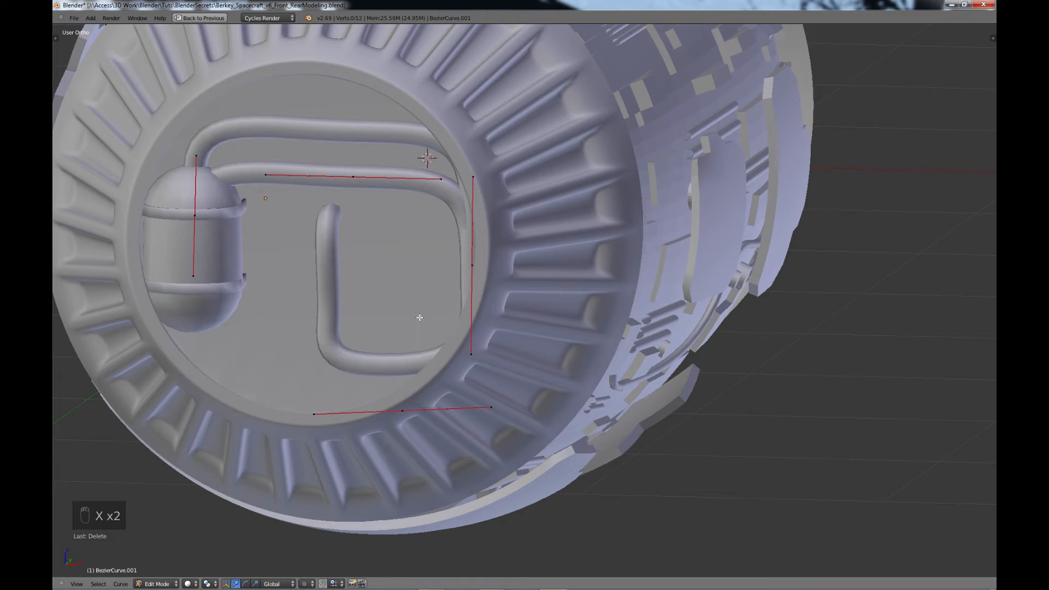
right_click(399, 414)
key(x)
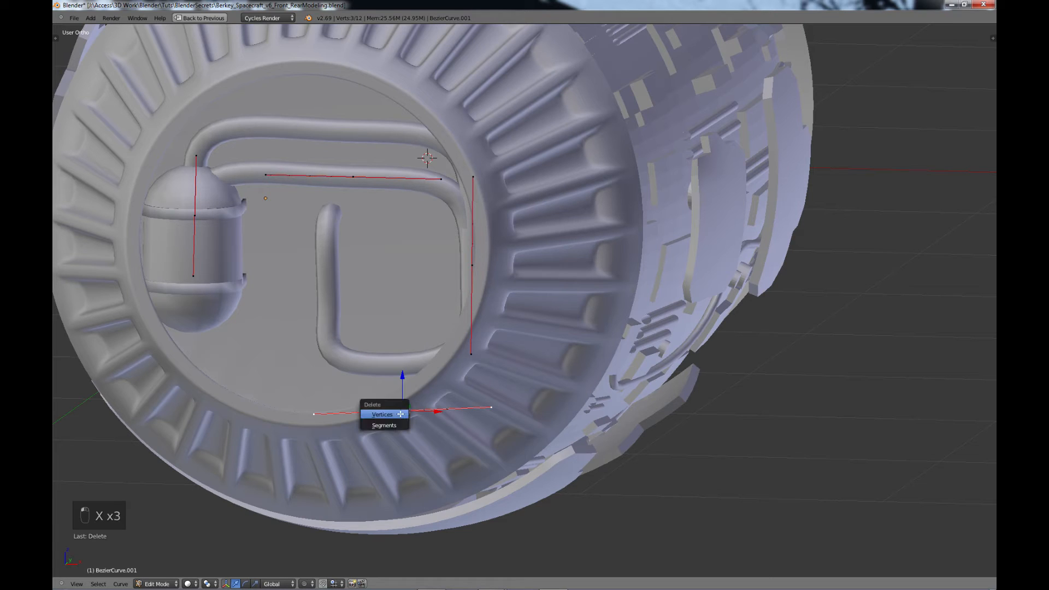
click(400, 414)
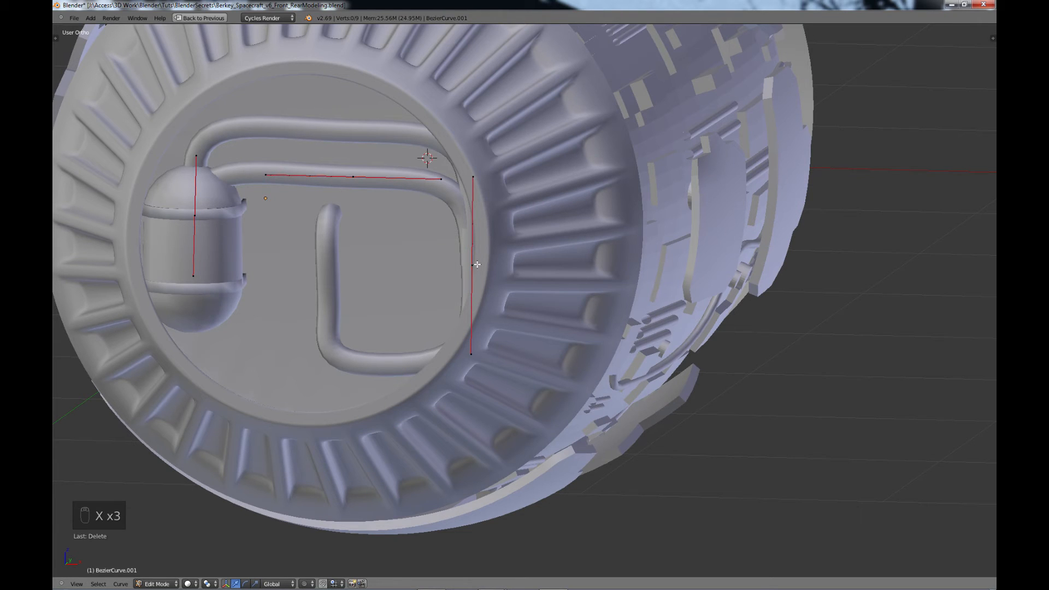
right_click(477, 264)
key(x)
click(473, 266)
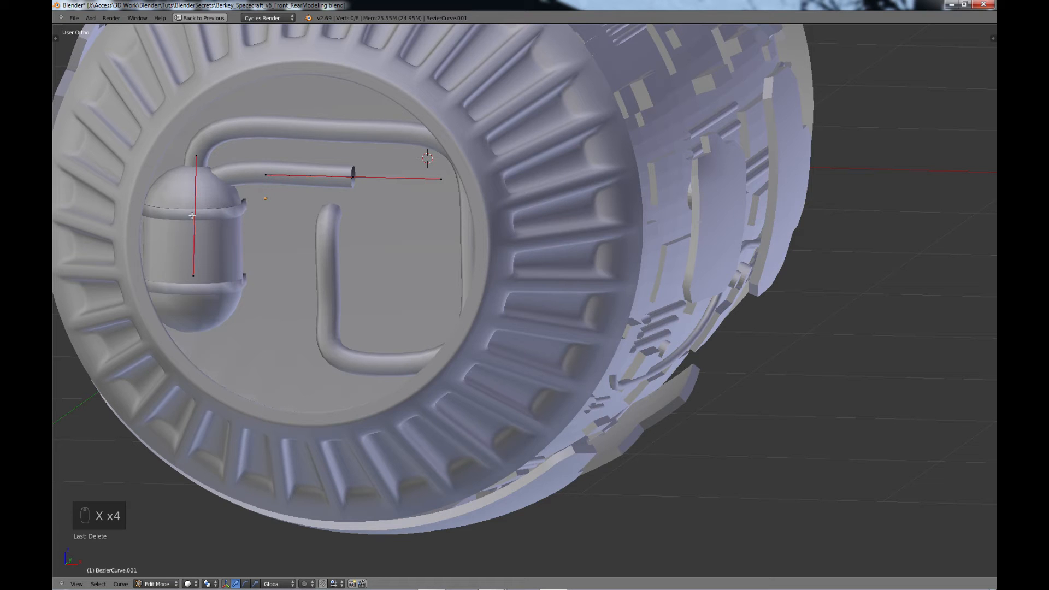
- Rotate the capsule-side point's handles about 90° to horizontal, raise the point along Z, and scale its handles to about 0.5
right_click(191, 216)
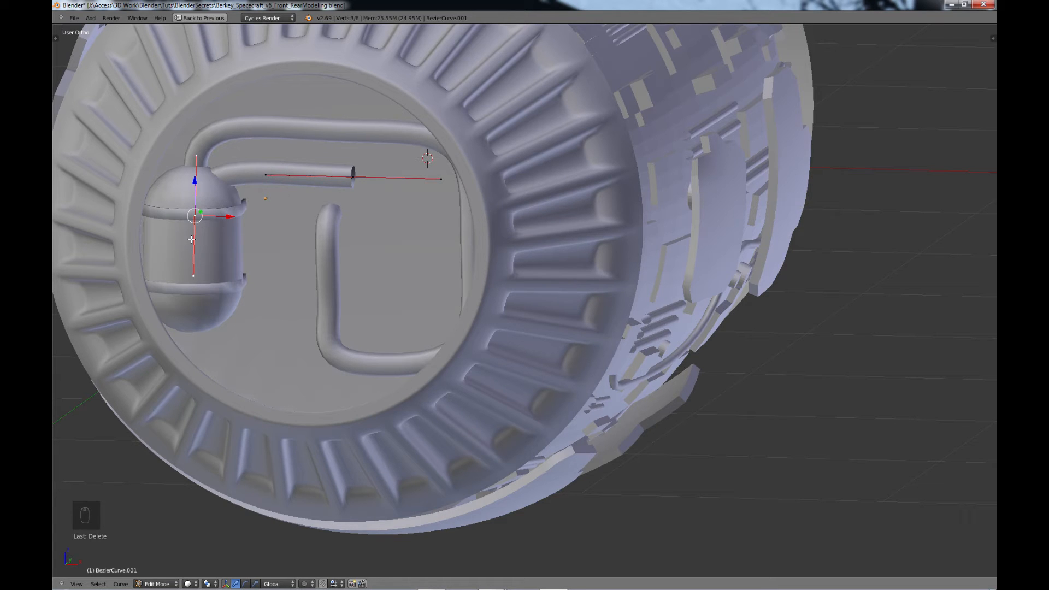
key(r)
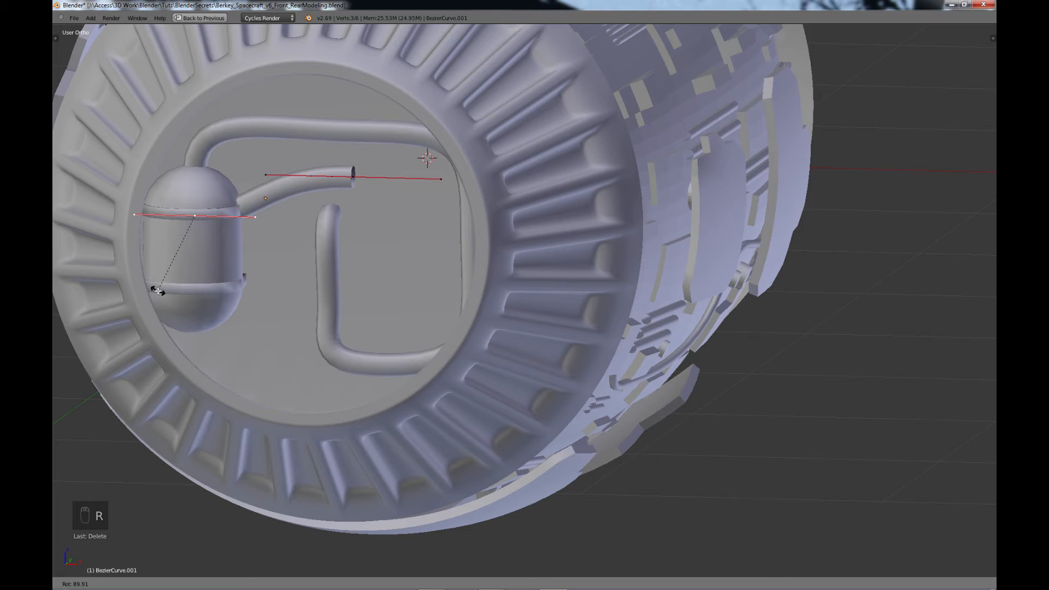
click(159, 290)
drag(192, 188, 192, 143)
key(s)
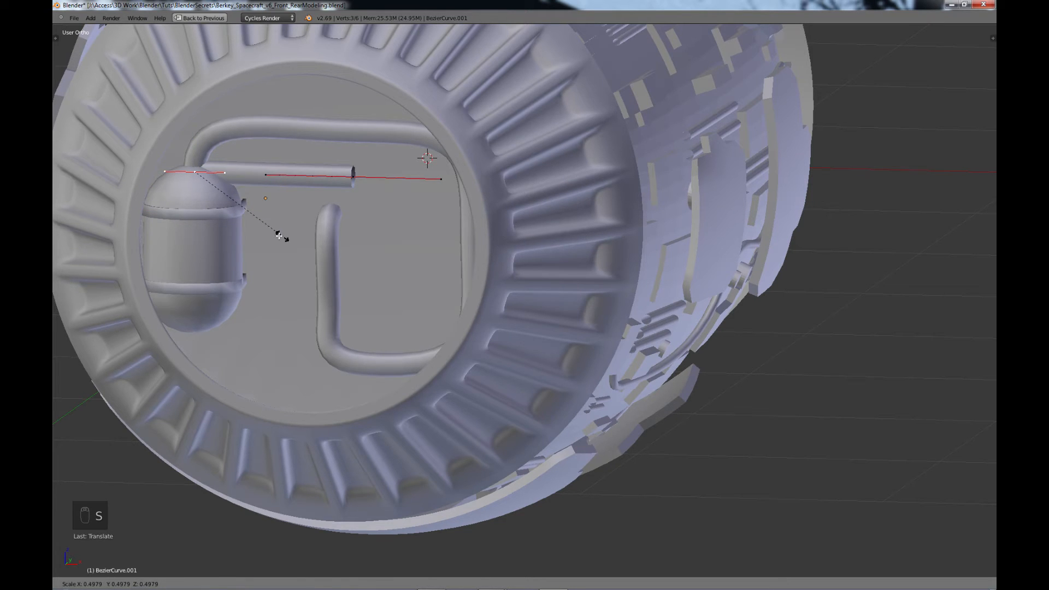
click(281, 234)
- Scale the free end point's handles to about 0.37, then lower the straight pipe along Z in Object Mode to the capsule's mid-height
right_click(353, 180)
key(s)
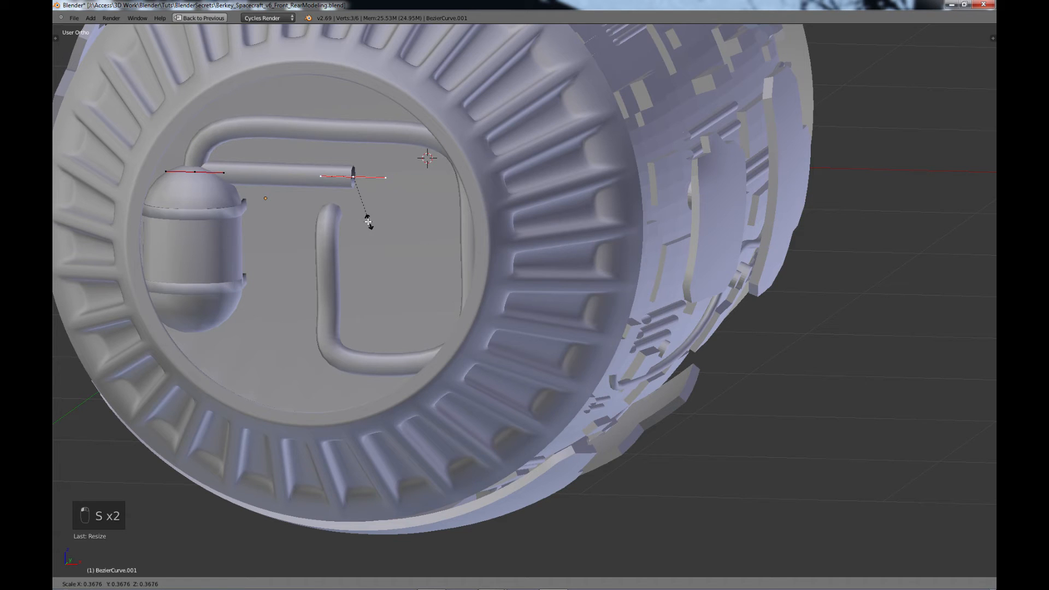
click(333, 214)
key(Tab)
drag(266, 164, 271, 240)
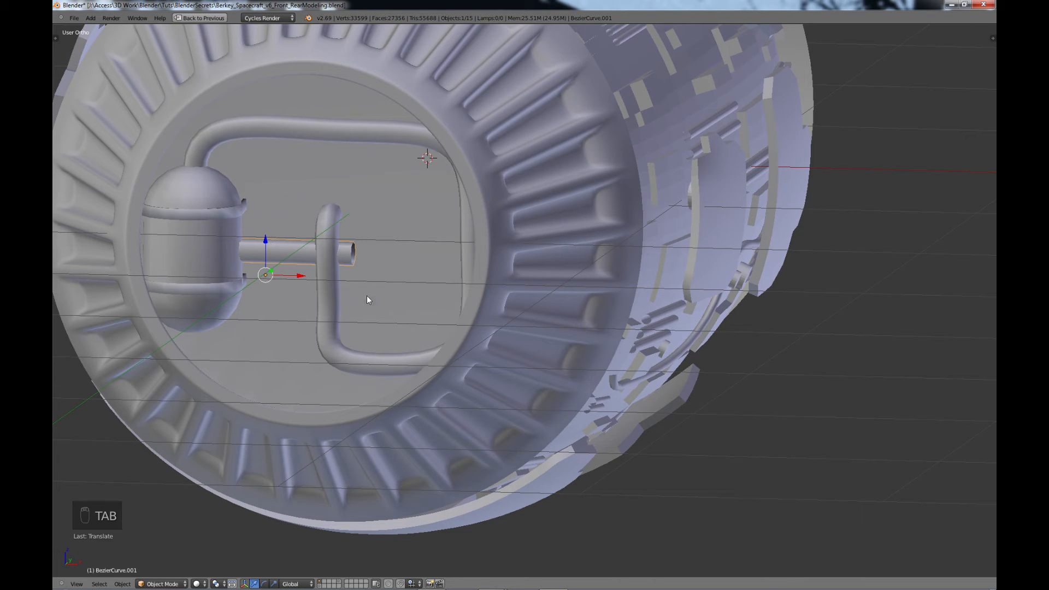
- Thin the straight pipe by setting its bevel depth to 0.050, and maximize the 3D viewport again
key(ctrl+Up)
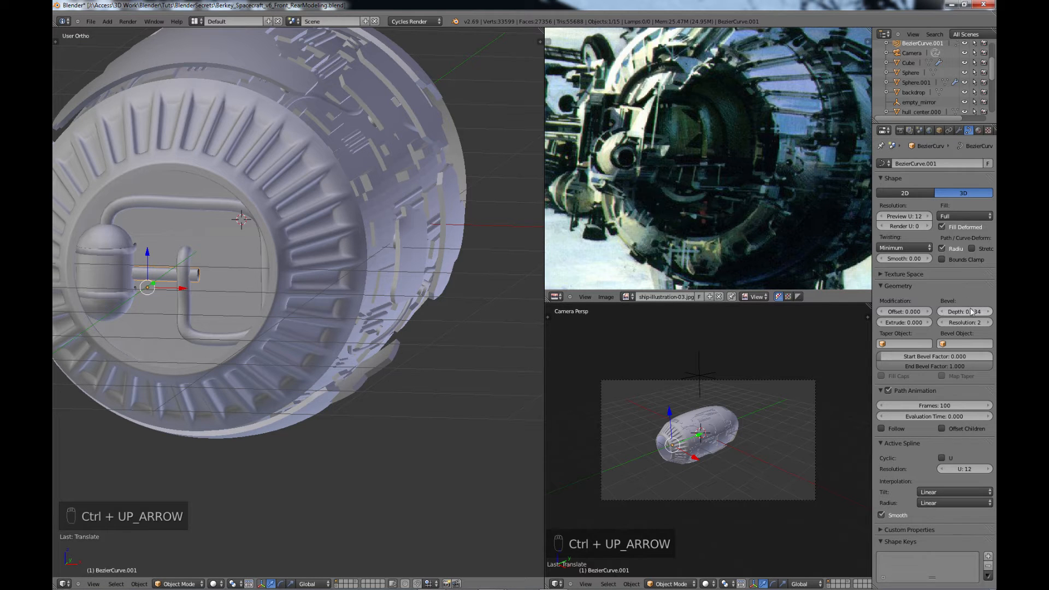
click(942, 312)
click(944, 313)
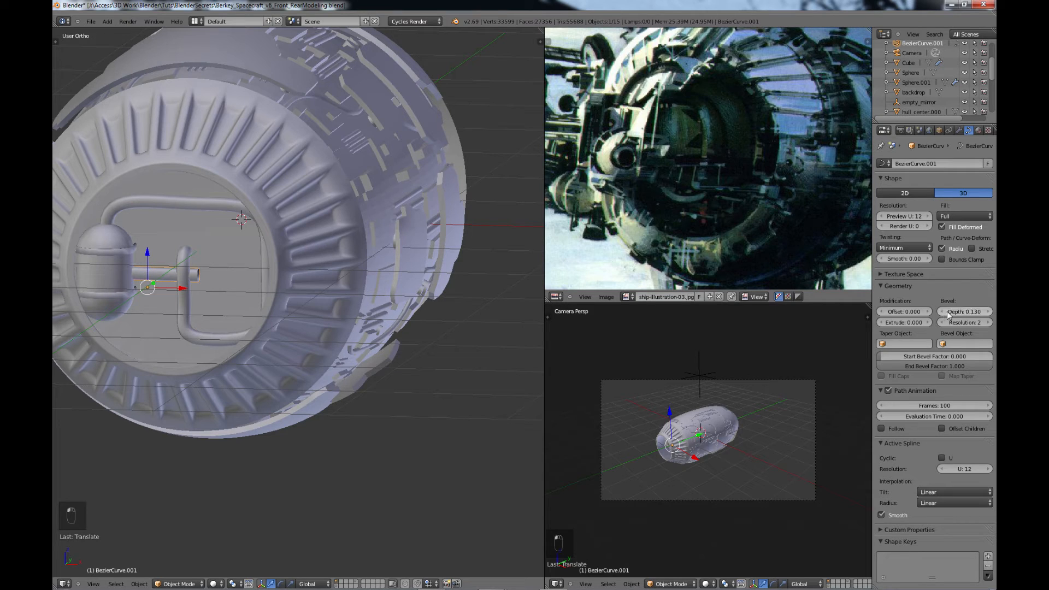
drag(955, 311, 944, 315)
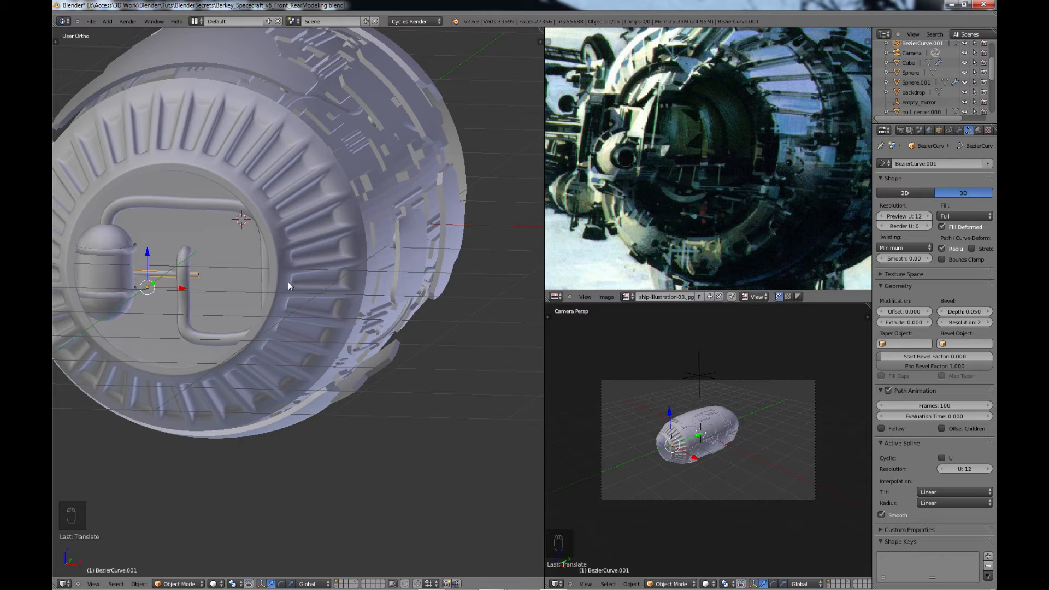
key(ctrl+Up)
- In Edit Mode, rotate the thin pipe's free end point nearly upright and move it between the capsule and the thick pipe's end
scroll(288, 299, up, 4)
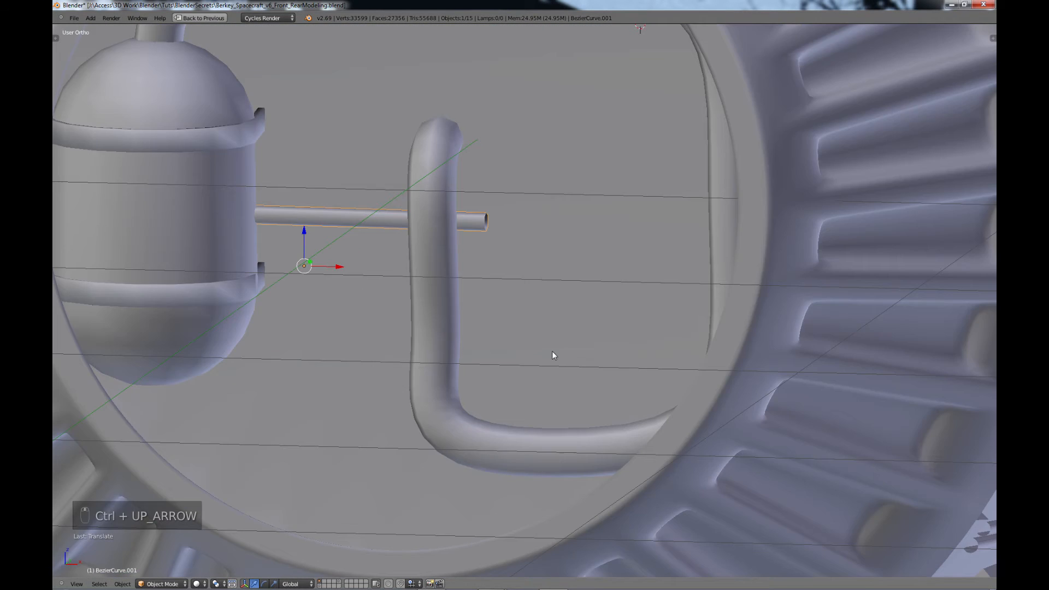
shift+middle_drag(519, 349, 689, 388)
middle_drag(606, 378, 657, 303)
scroll(636, 304, down, 2)
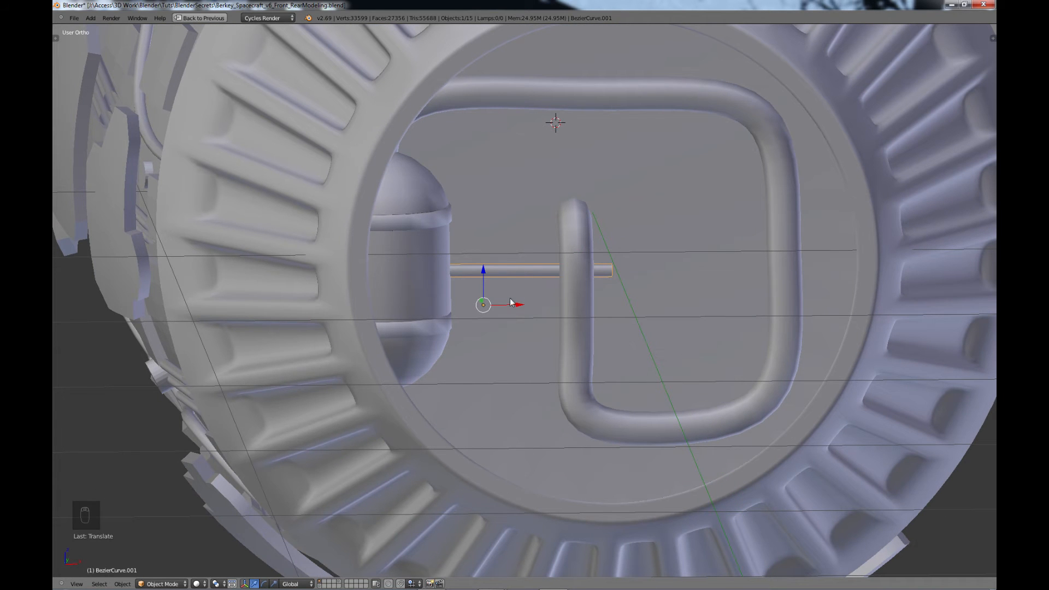
key(Tab)
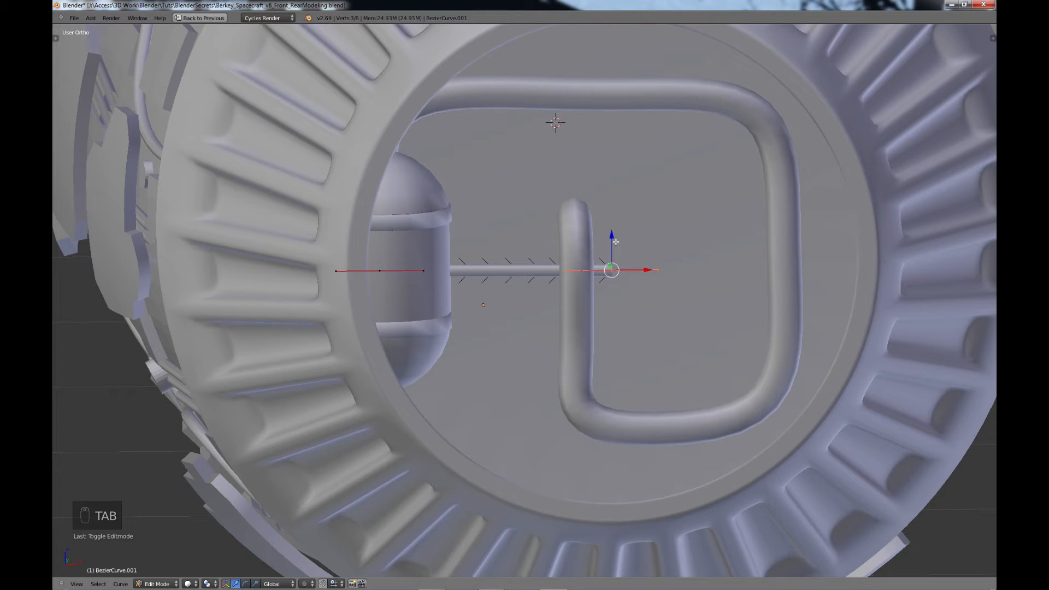
key(r)
click(628, 257)
key(g)
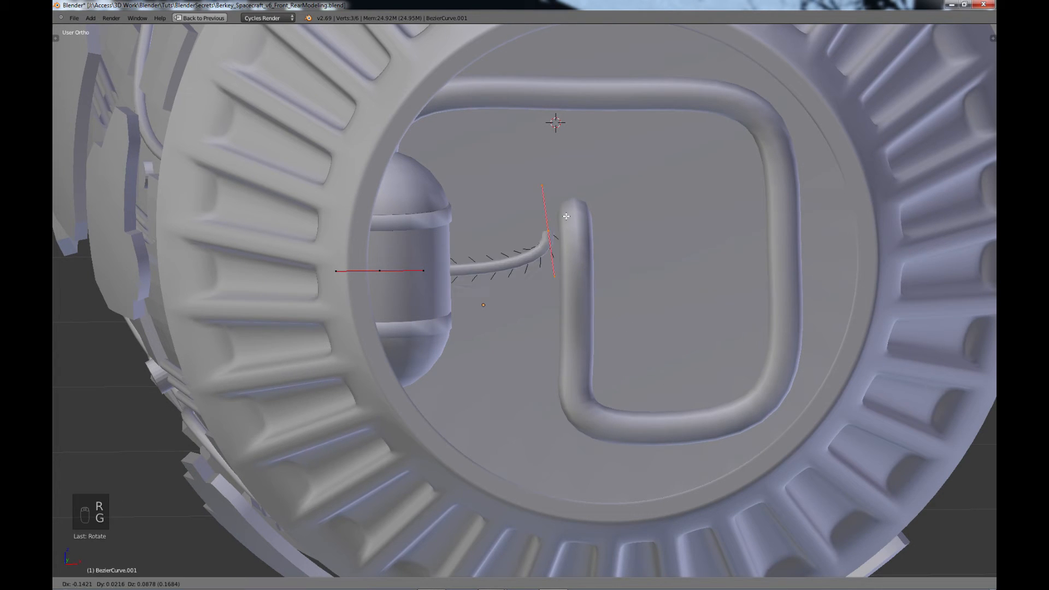
click(561, 219)
- Extrude the thin pipe upward and rotate and shift the new point so its handles run nearly horizontal above the thick pipe's end
key(e)
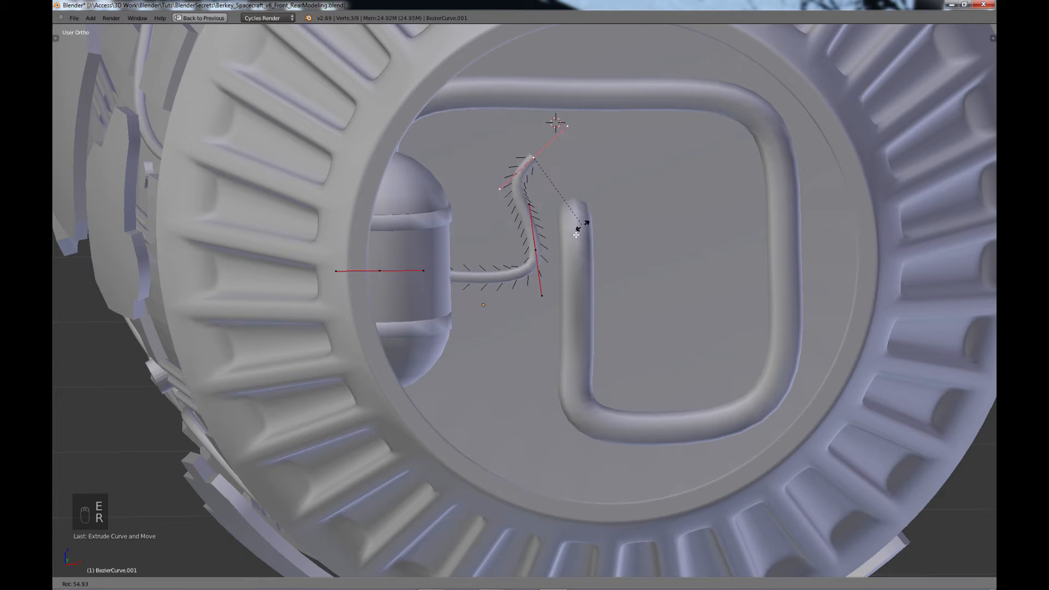
click(543, 248)
key(g)
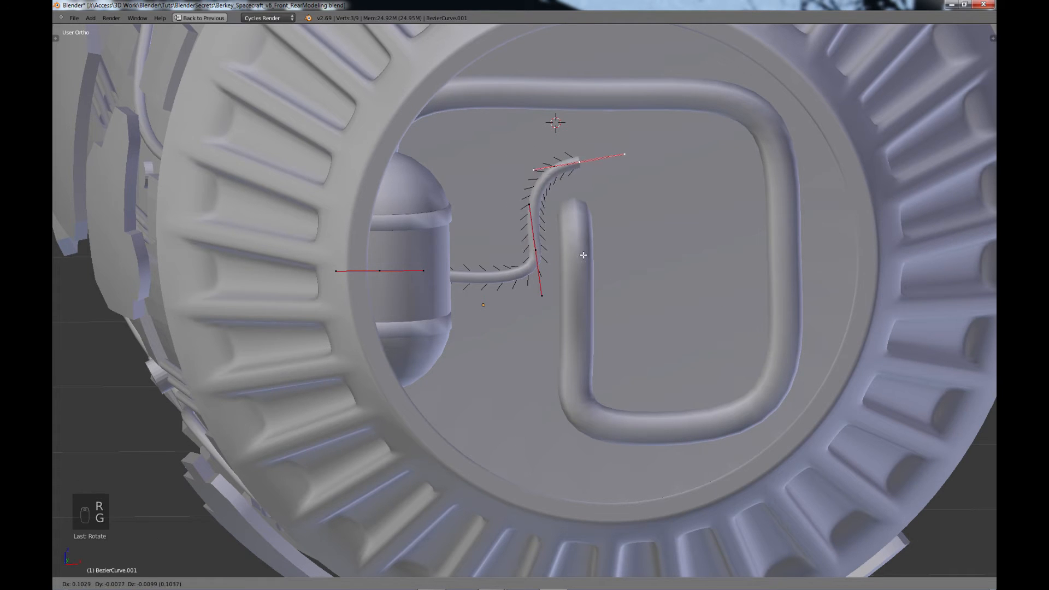
click(576, 254)
key(r)
click(564, 256)
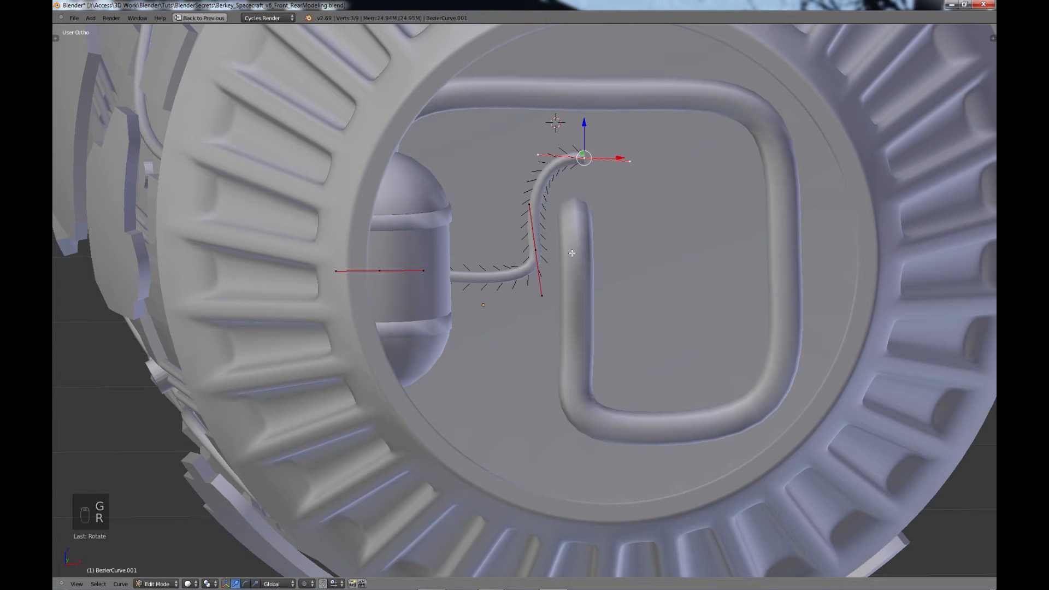
- Extrude the thin pipe sideways across the opening, past the thick pipe's vertical run and into the ribbed rim
key(e)
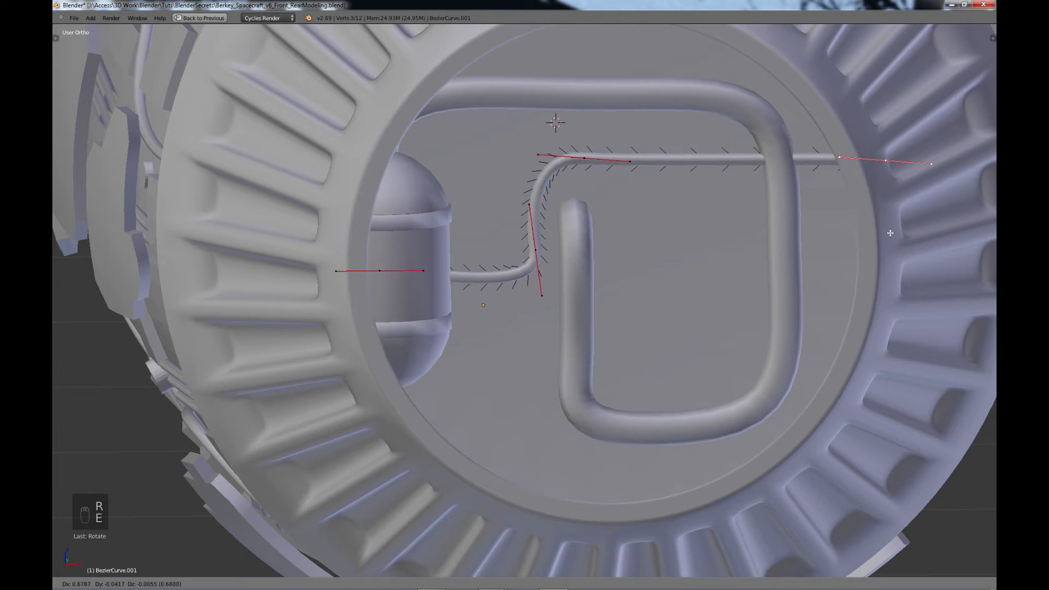
click(894, 231)
mouse_move(770, 236)
middle_down()
mouse_move(819, 227)
mouse_move(742, 236)
mouse_move(756, 230)
mouse_move(642, 260)
mouse_move(769, 234)
middle_up()
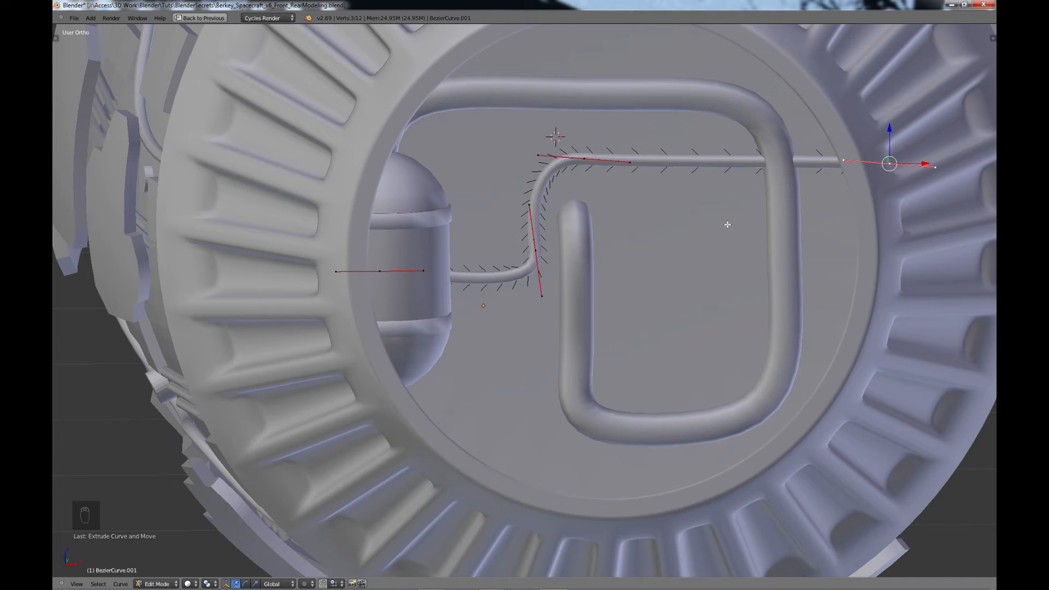
- Rotate the handles of the thin pipe's lower bend point close to vertical and scale them up for a tighter bend
right_click(542, 250)
key(r)
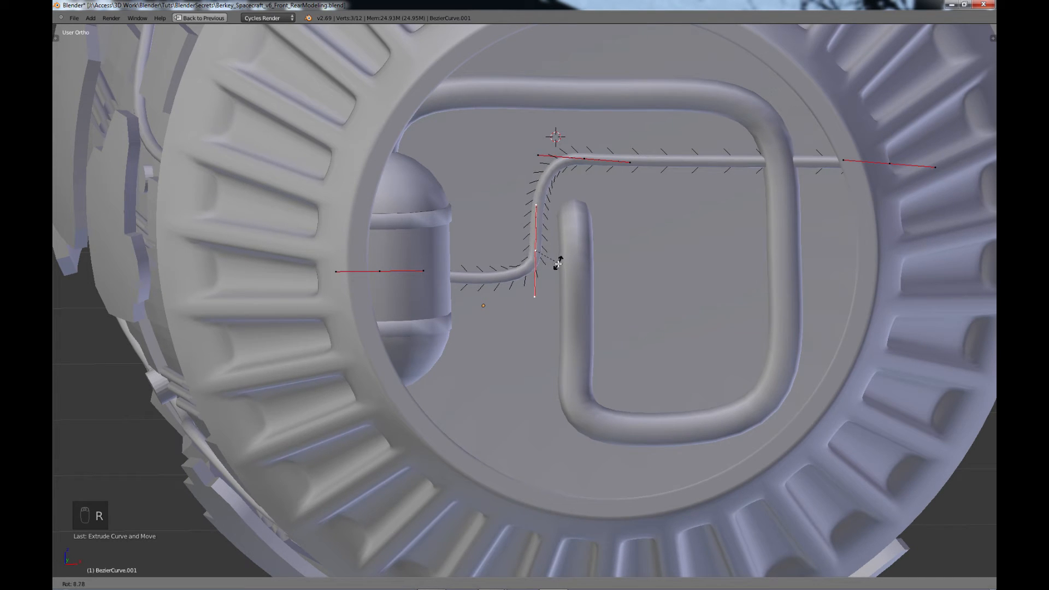
click(558, 264)
key(s)
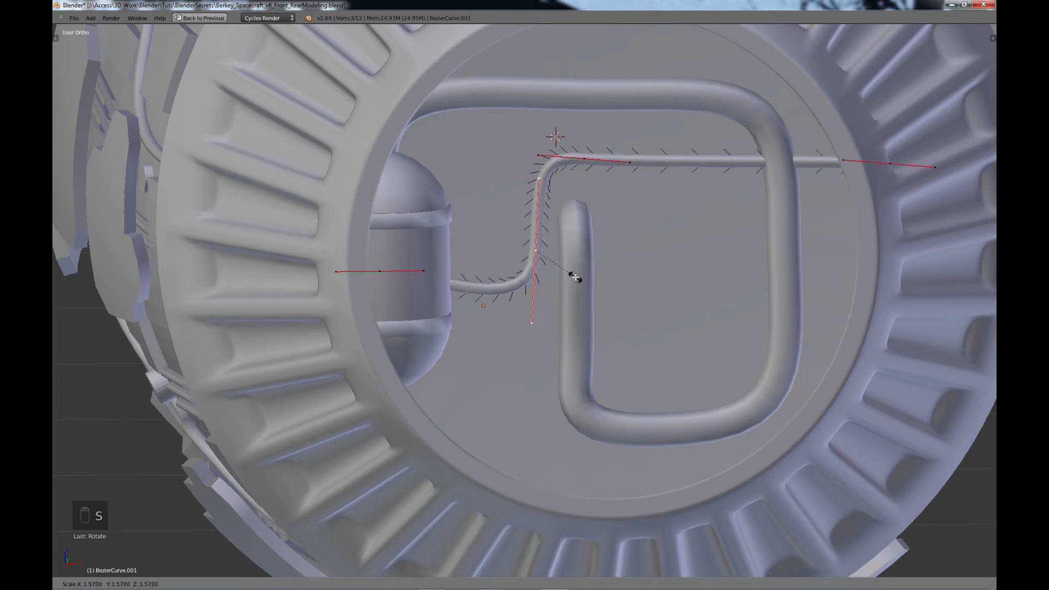
click(570, 272)
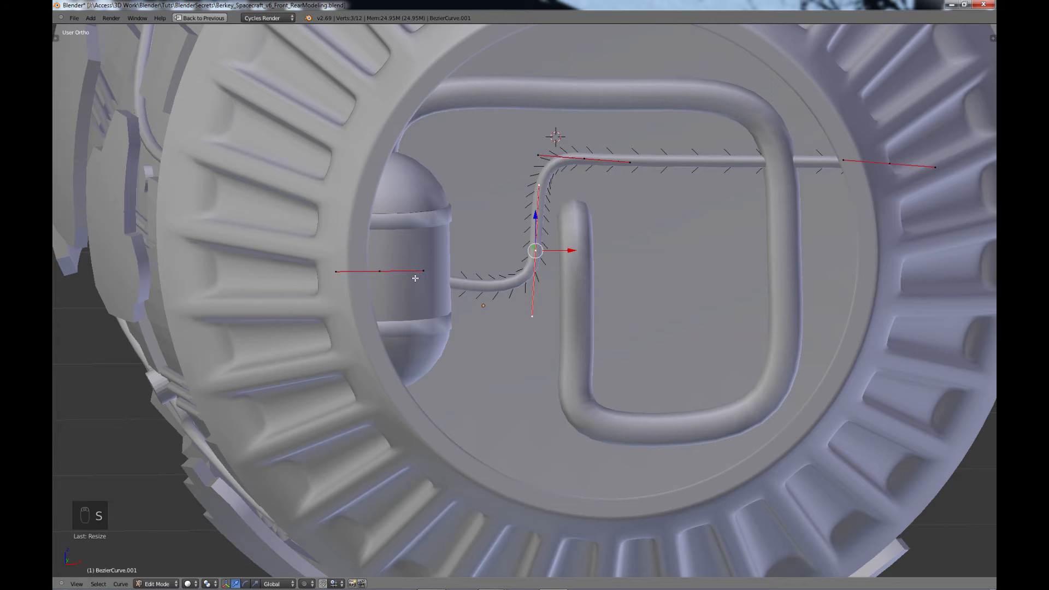
- Lower the thin pipe's point inside the capsule slightly along Z and return to Object Mode
right_click(383, 276)
drag(381, 249, 384, 265)
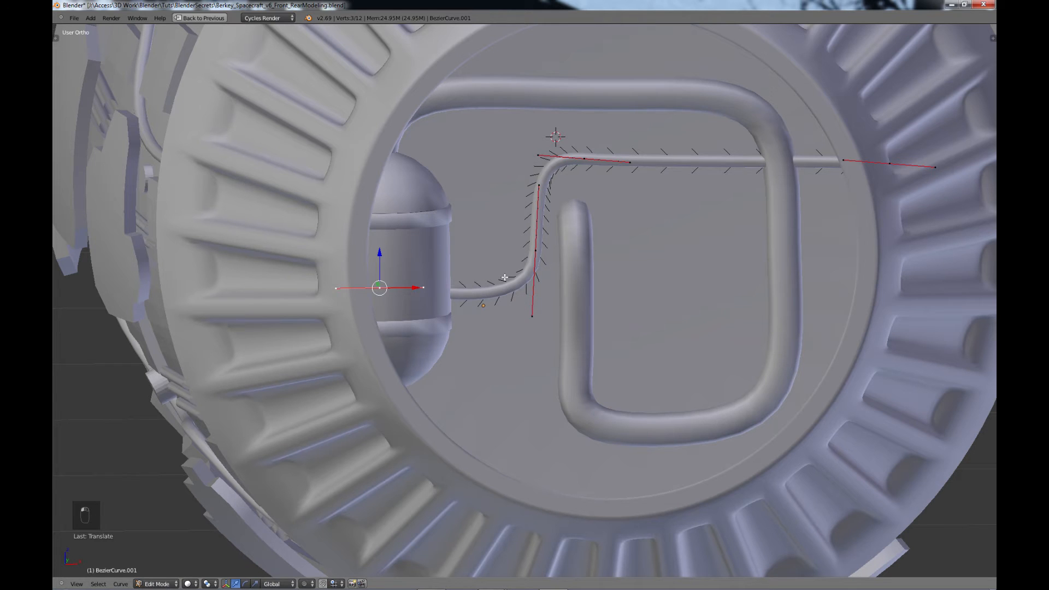
key(Tab)
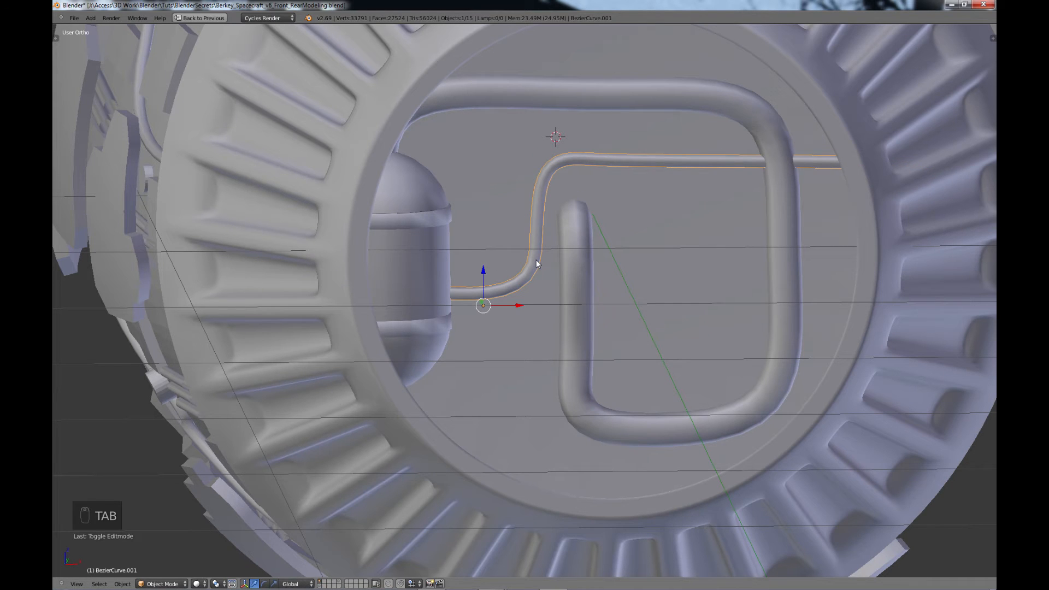
- Duplicate the thin pipe and place the copy just above and parallel to the original
key(shift+d)
key(g)
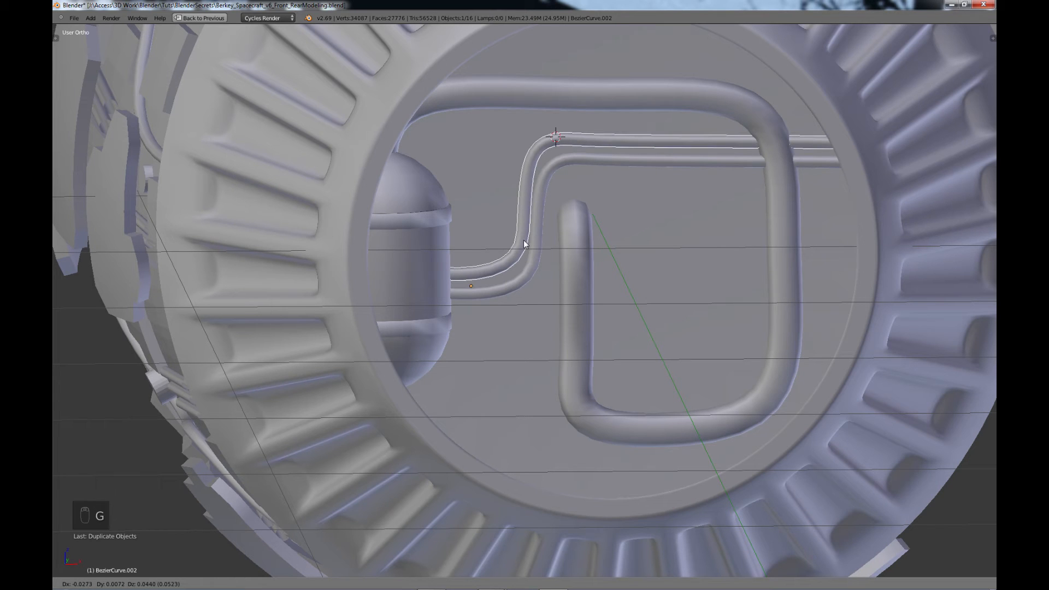
click(526, 235)
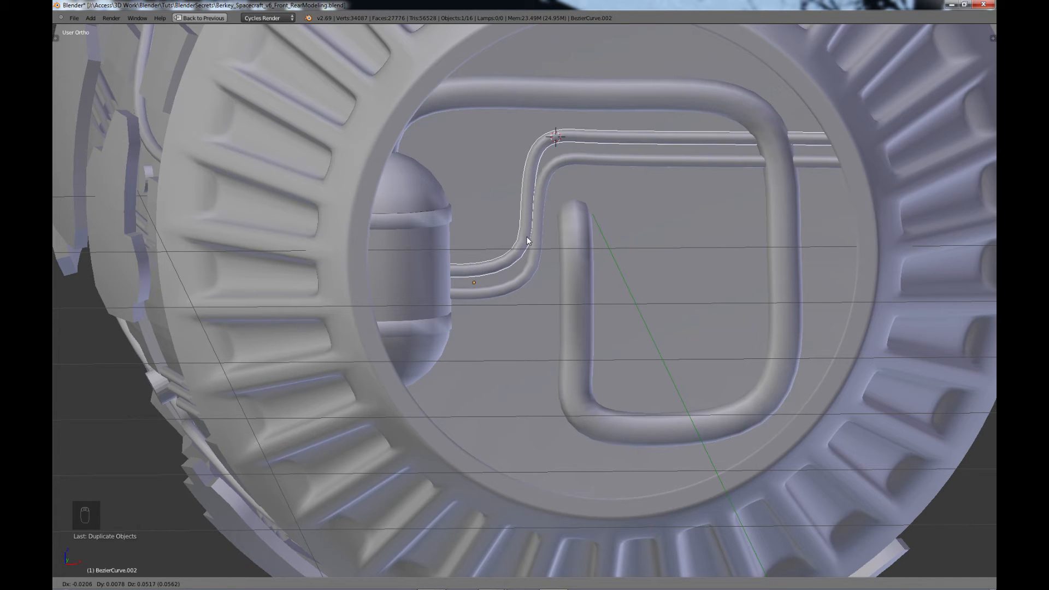
- Shift the copied pipe's lower bend point along X away from the original, rotate its handles to vertical and lower it slightly
key(Tab)
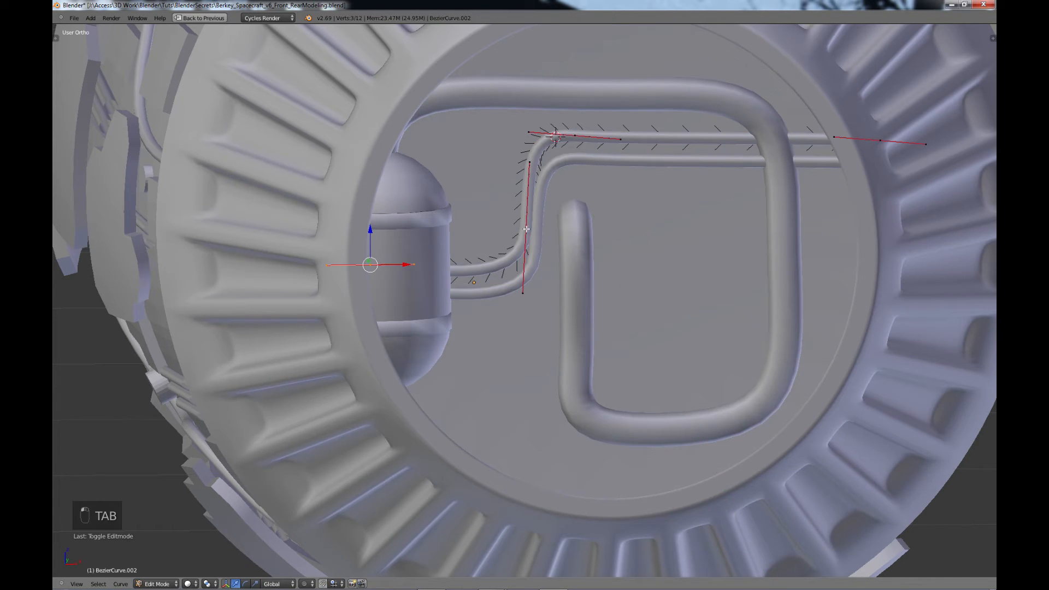
key(g)
key(x)
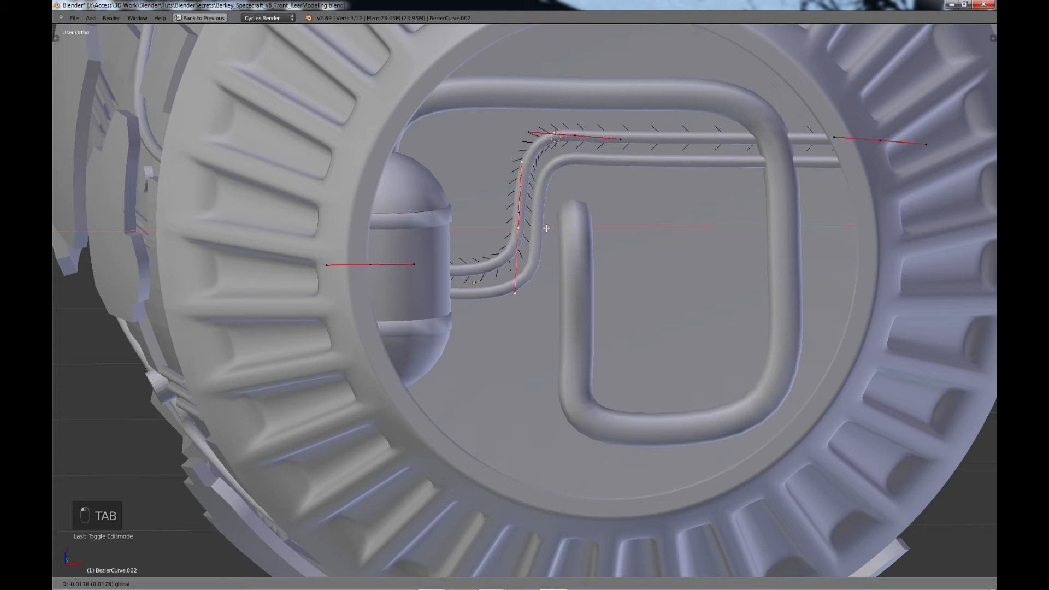
click(546, 228)
key(r)
key(g)
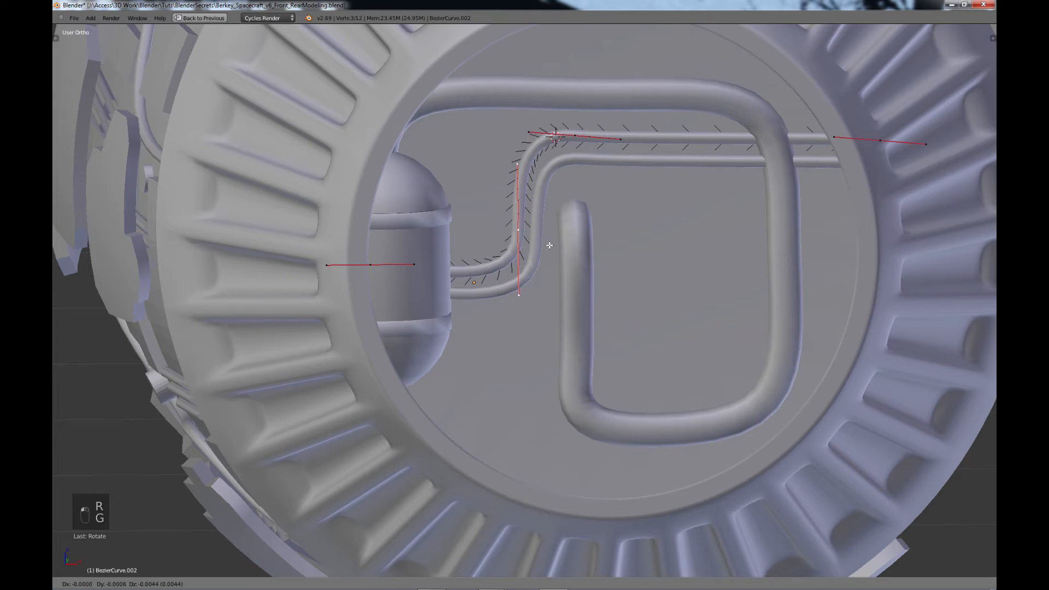
click(550, 242)
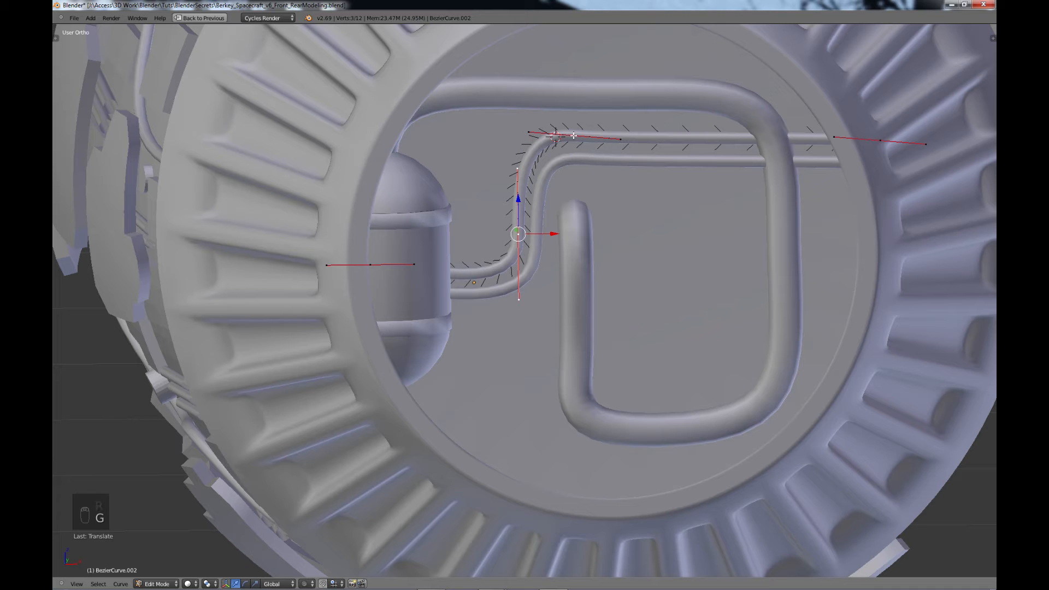
- Rotate the handles of the copied pipe's upper bend point slightly toward horizontal and nudge the point down
right_click(556, 134)
key(r)
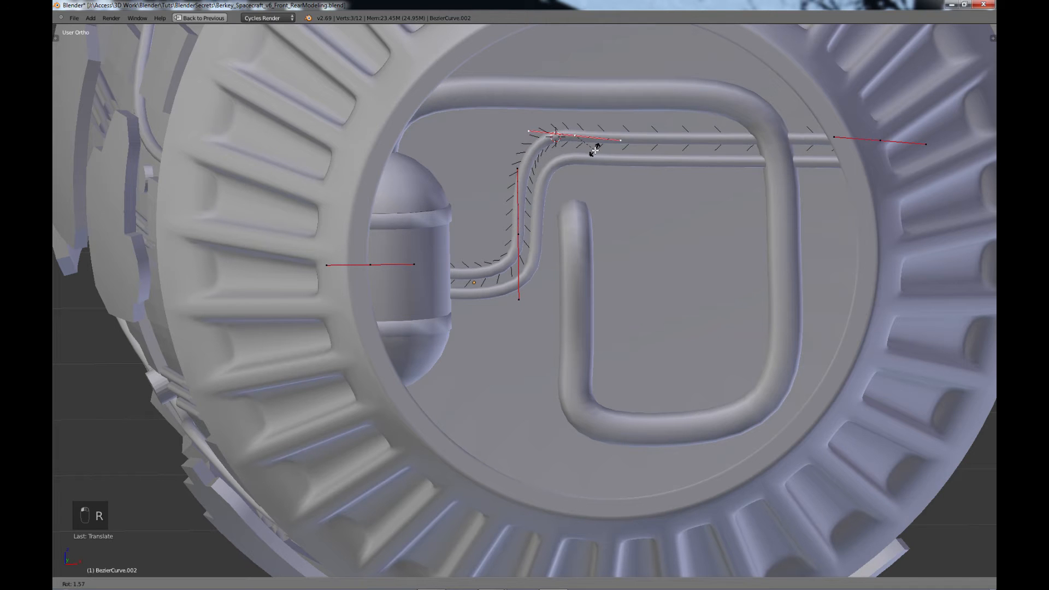
click(595, 150)
key(g)
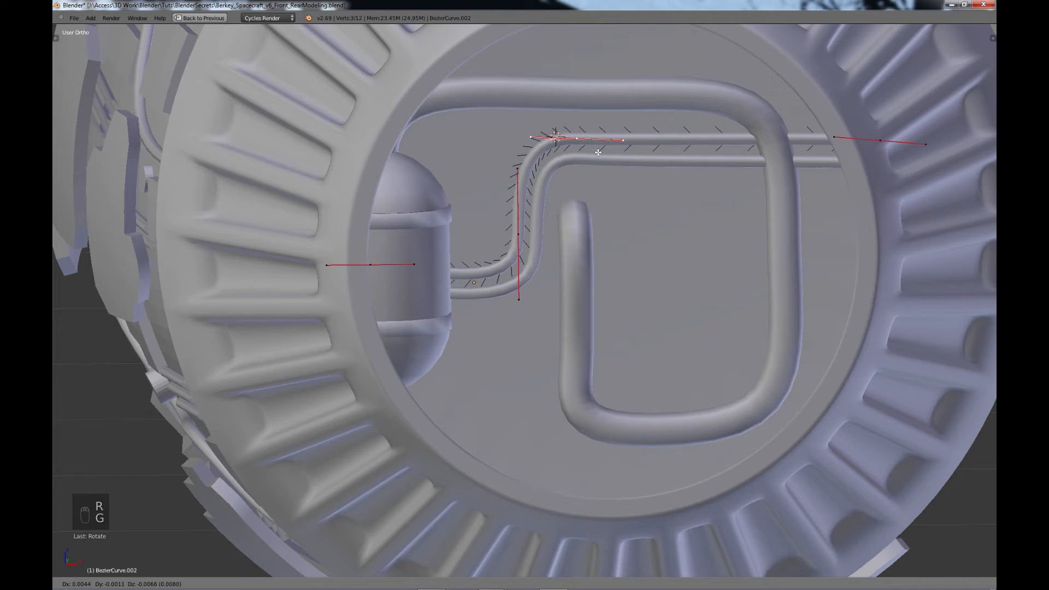
click(598, 152)
- Shift the copied pipe's end point inside the ribbed rim slightly, deselect everything and return to Object Mode
right_click(877, 142)
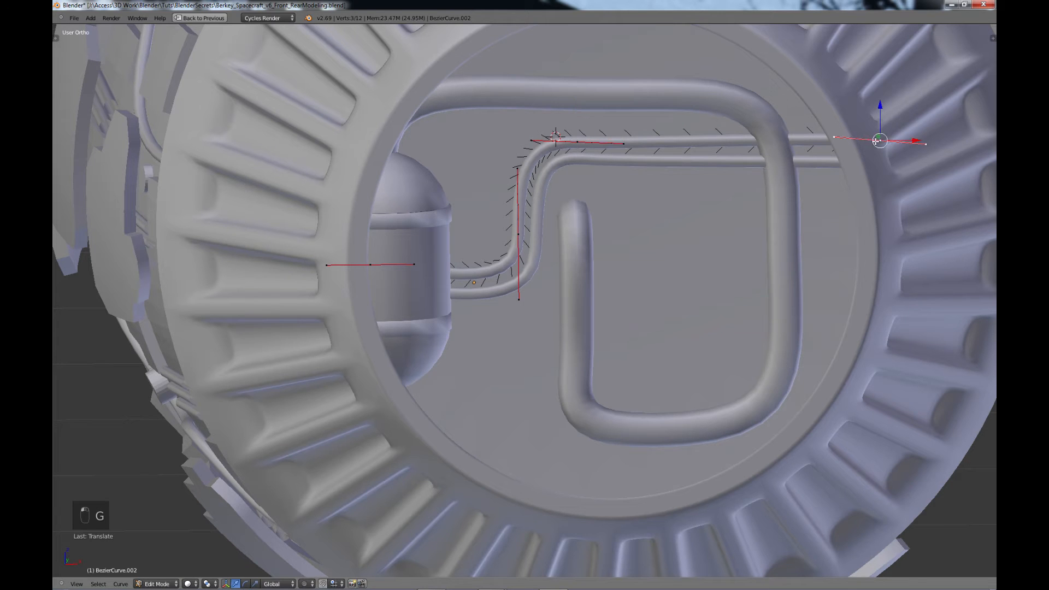
key(g)
click(874, 153)
scroll(824, 189, down, 5)
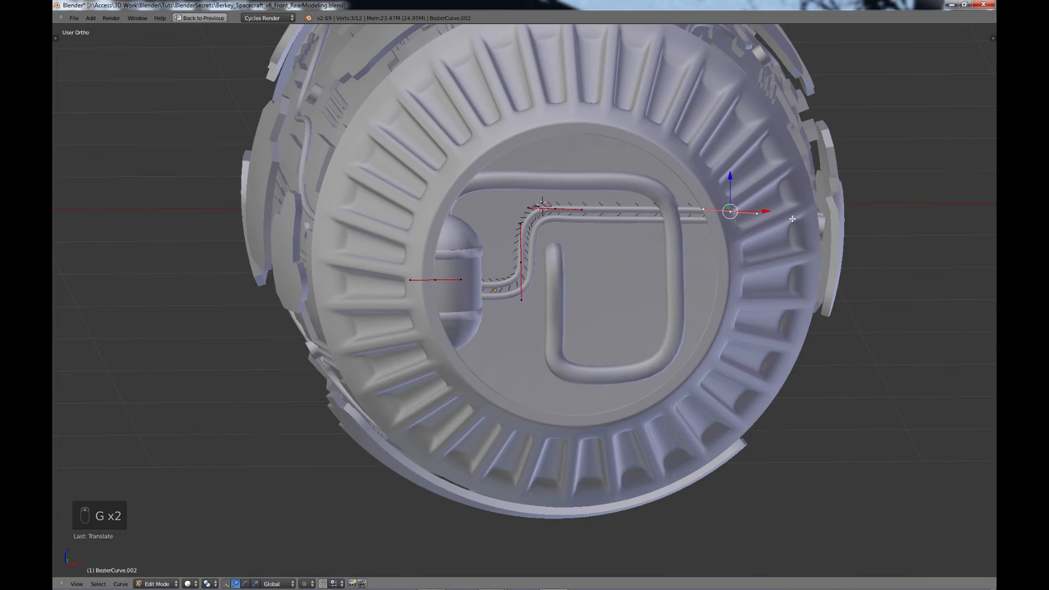
key(a)
key(Tab)
- Add a mesh cylinder and move it along Y until it stands in front of the hull
scroll(726, 269, down, 2)
middle_drag(677, 295, 612, 296)
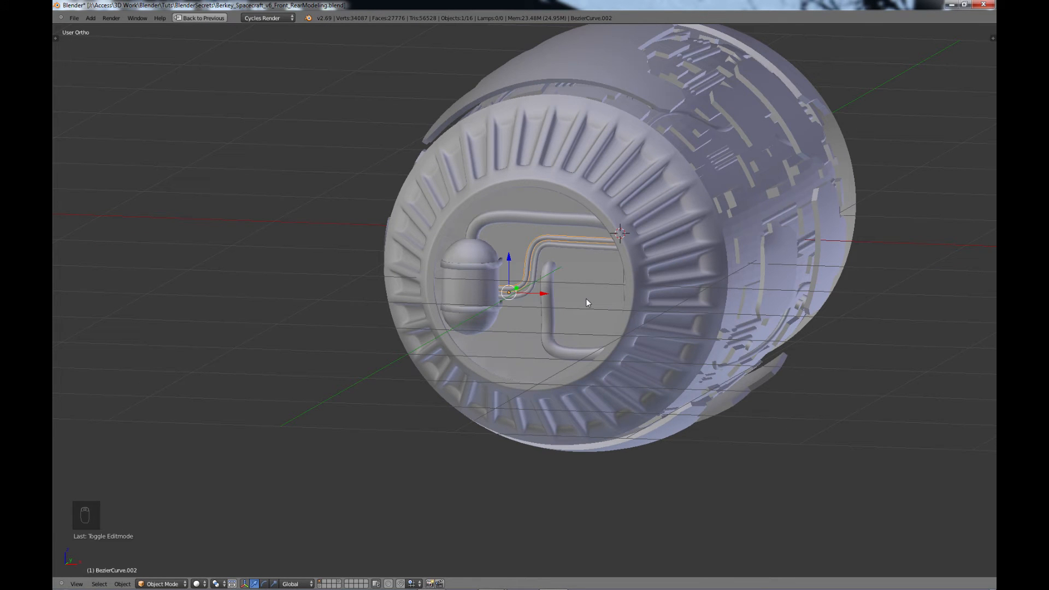
key(shift+a)
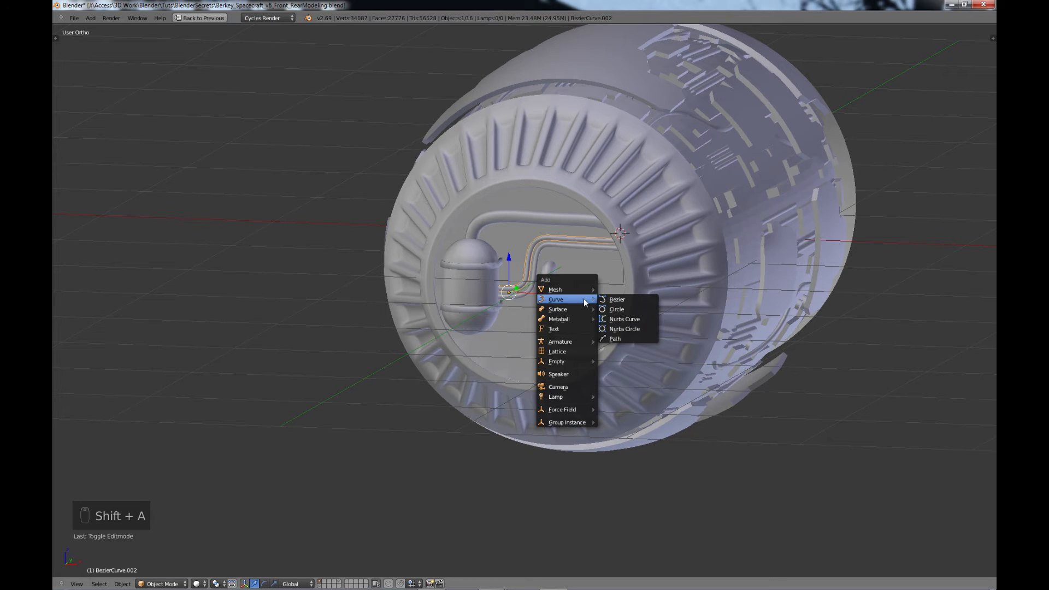
mouse_move(573, 290)
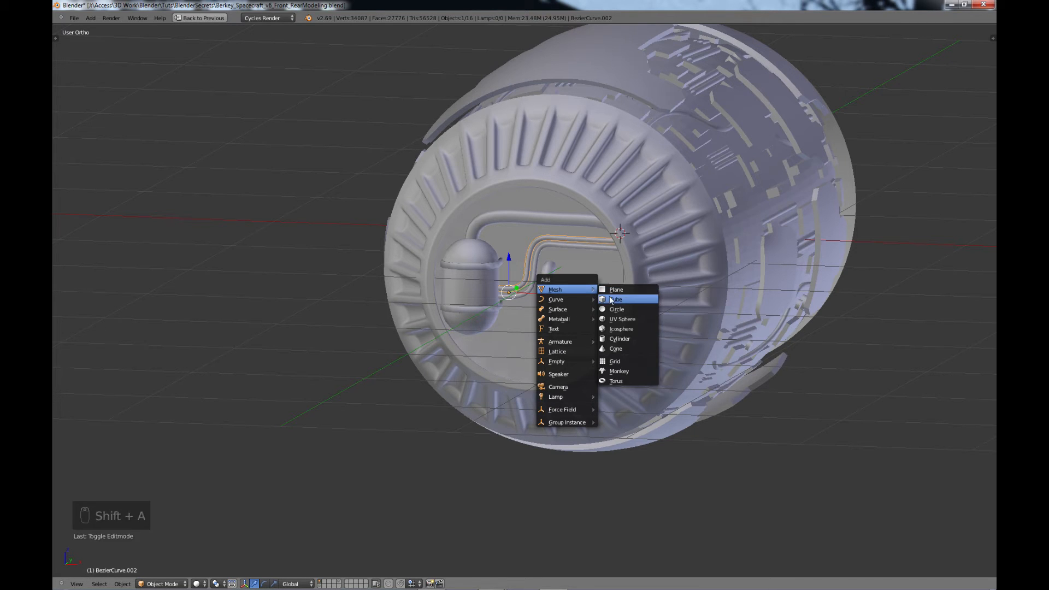
click(612, 338)
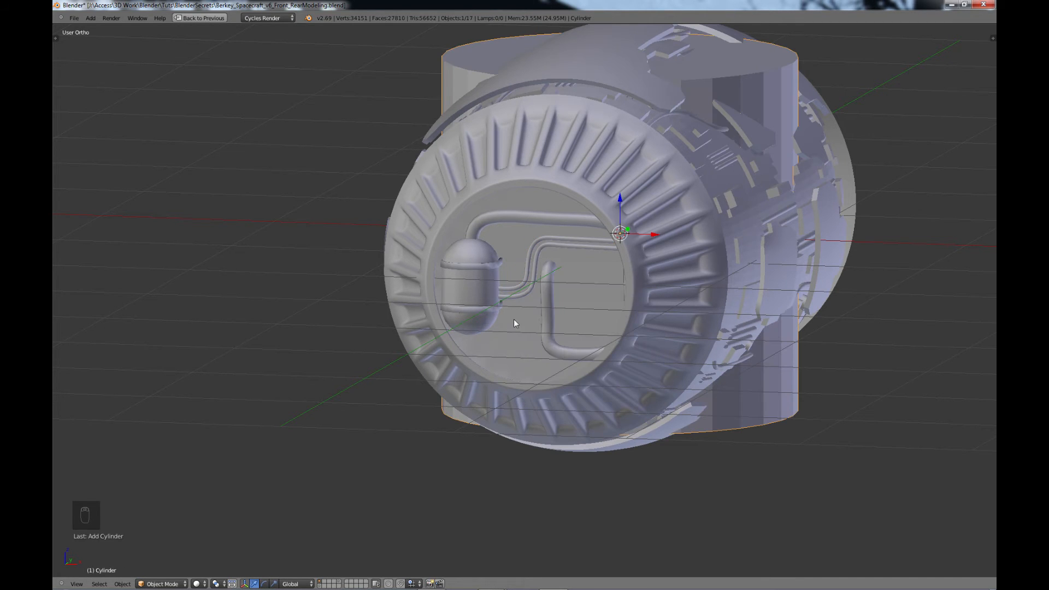
middle_drag(638, 246, 622, 260)
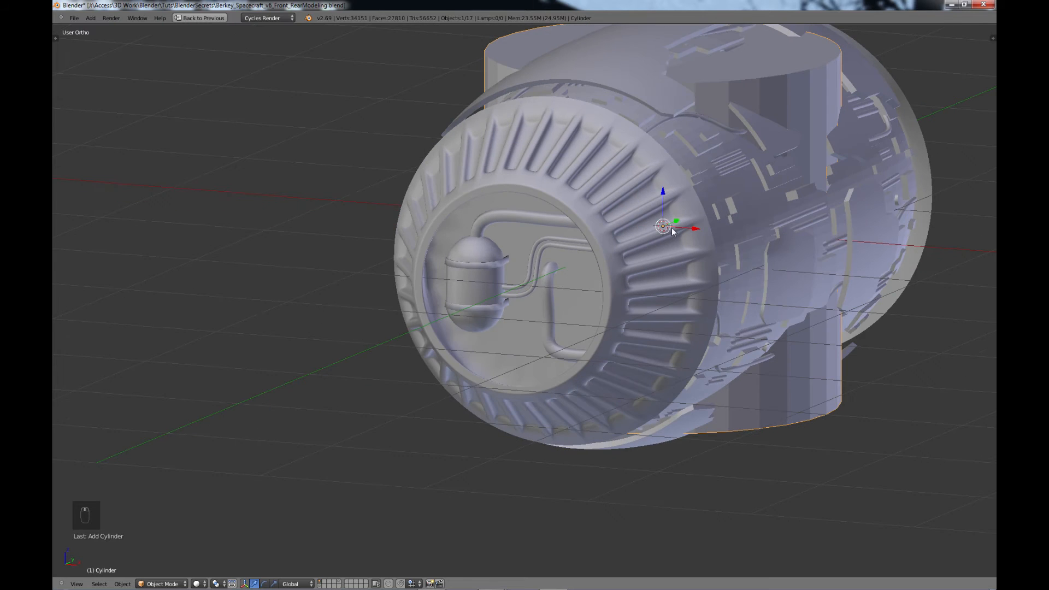
drag(677, 220, 507, 328)
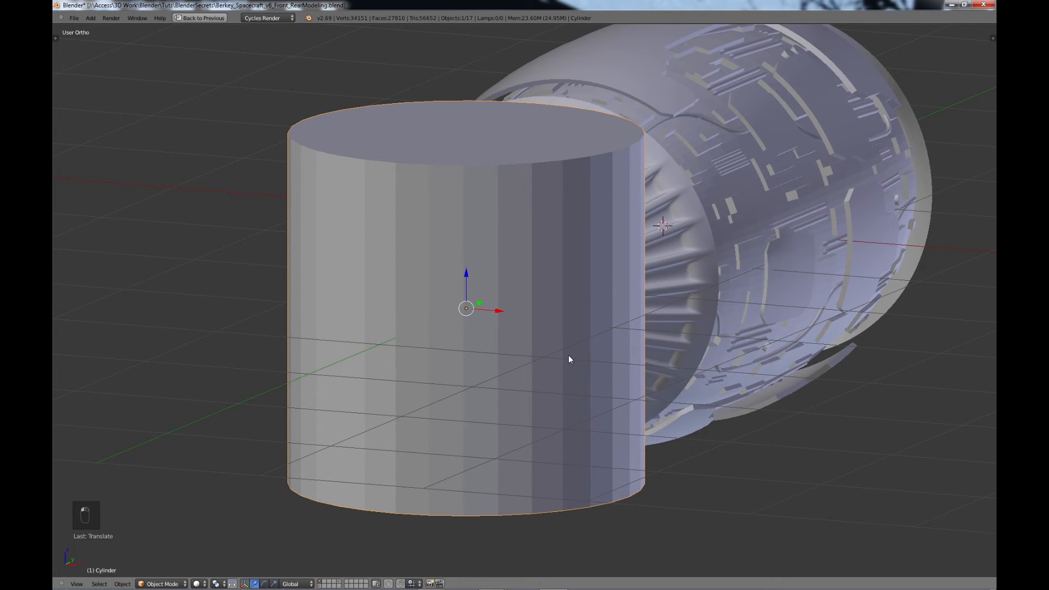
- Rotate the cylinder 90 degrees about the X axis
key(r)
key(x)
key(9)
key(0)
key(Return)
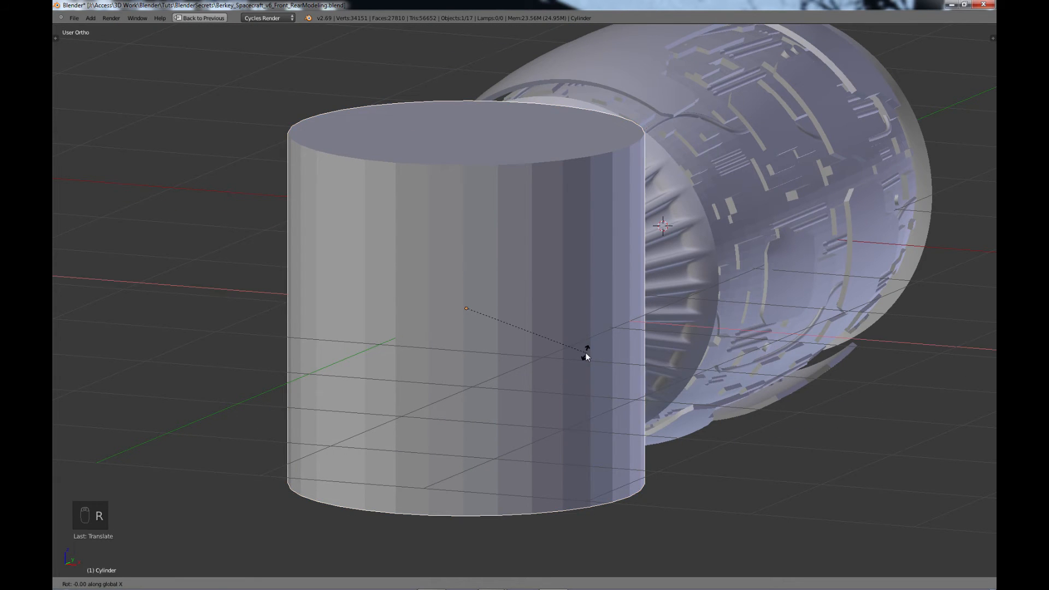
- Scale the cylinder down to about the capsule's width and move it farther forward along Y, clear of the opening
key(s)
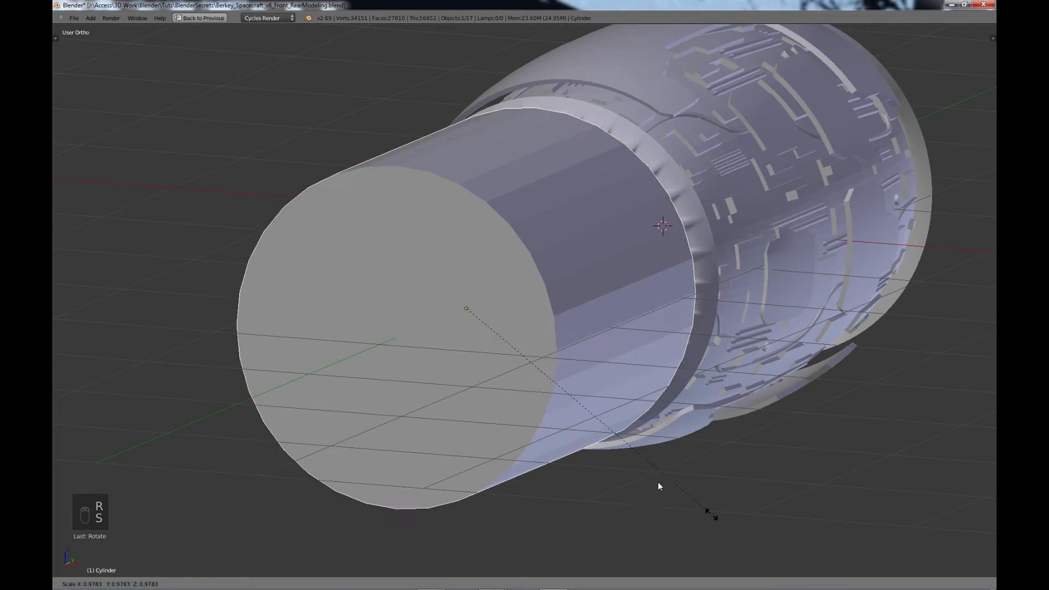
click(506, 343)
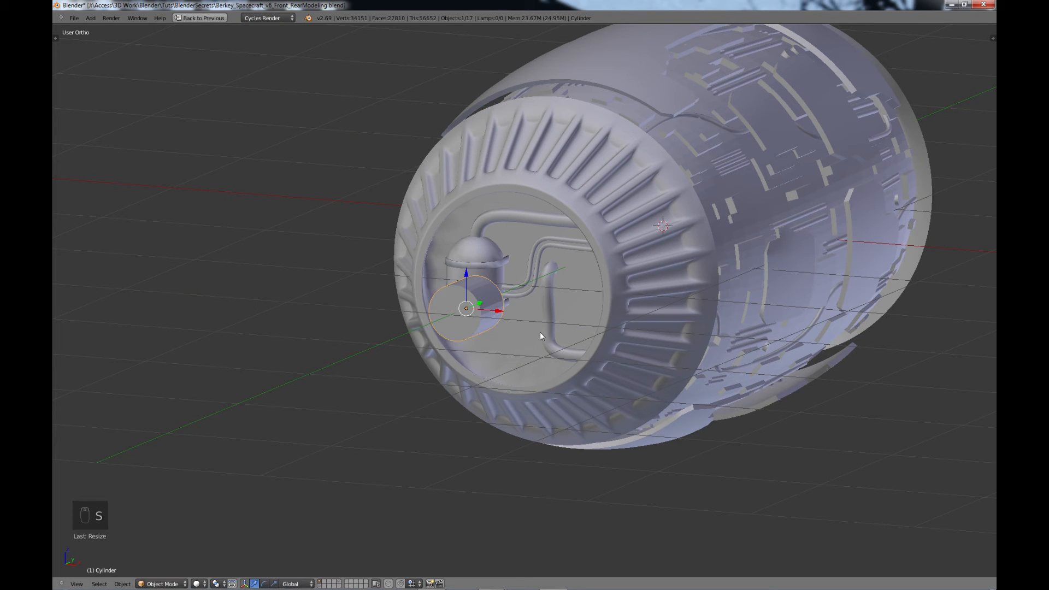
key(g)
key(y)
click(434, 321)
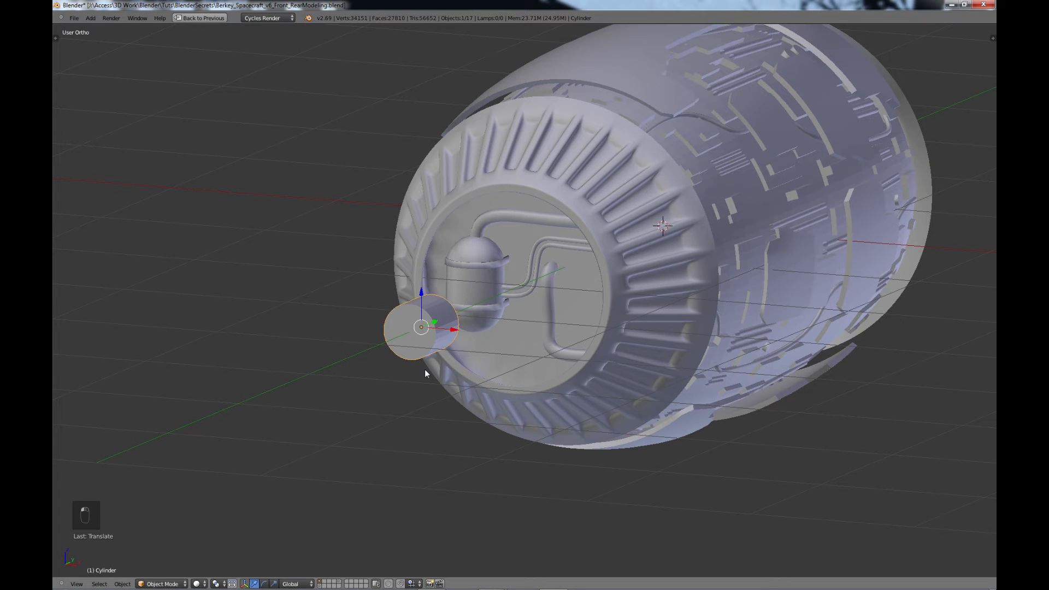
- Delete the cylinder's rear cap face in Edit Mode and return to Object Mode
key(Tab)
scroll(432, 374, up, 3)
scroll(393, 398, up, 1)
mouse_move(393, 399)
middle_down()
mouse_move(404, 400)
mouse_move(384, 399)
mouse_move(409, 395)
middle_up()
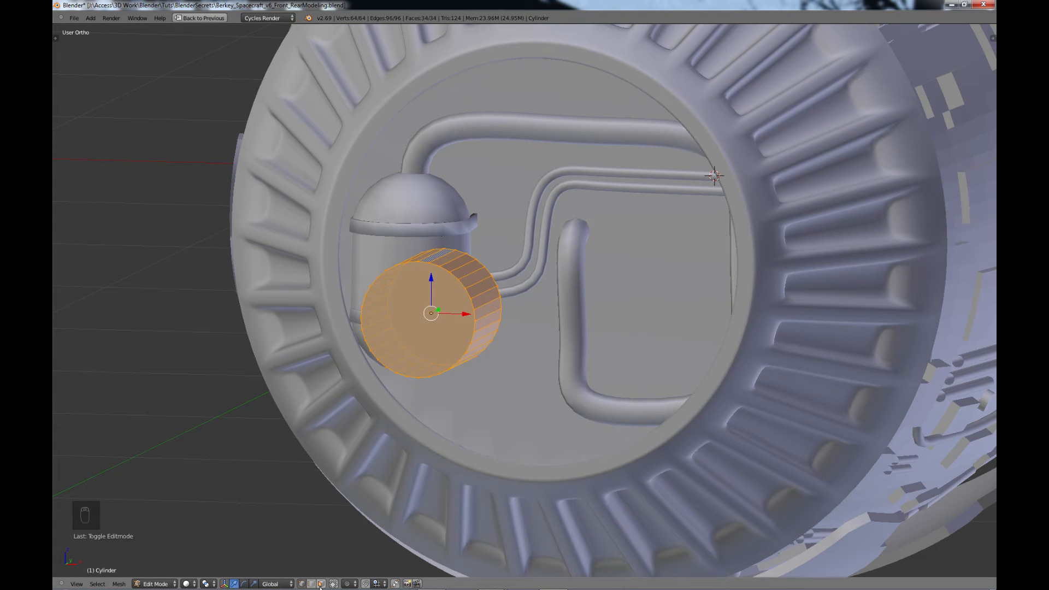
right_click(450, 325)
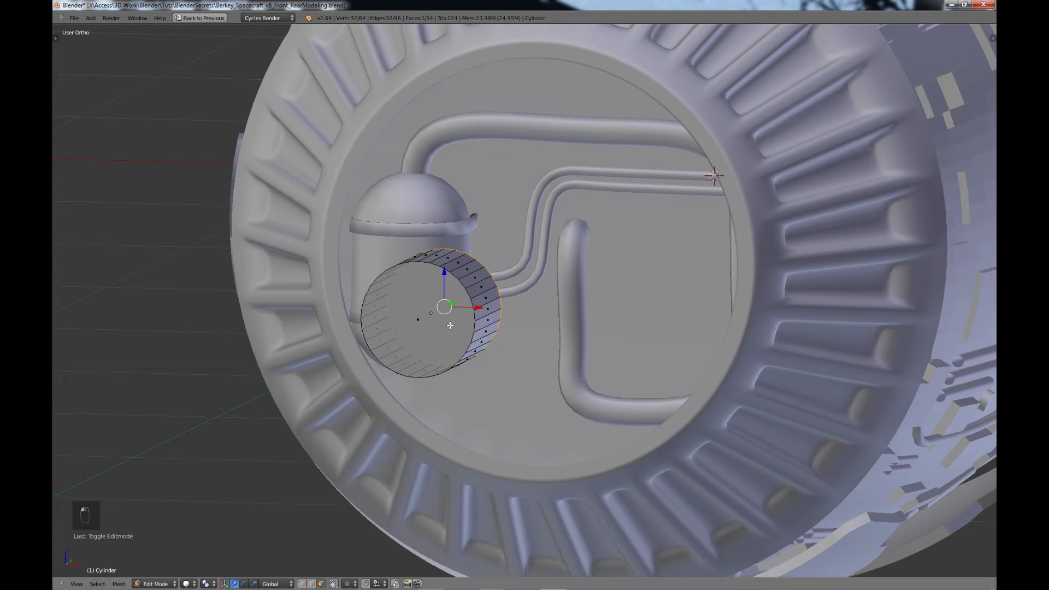
key(x)
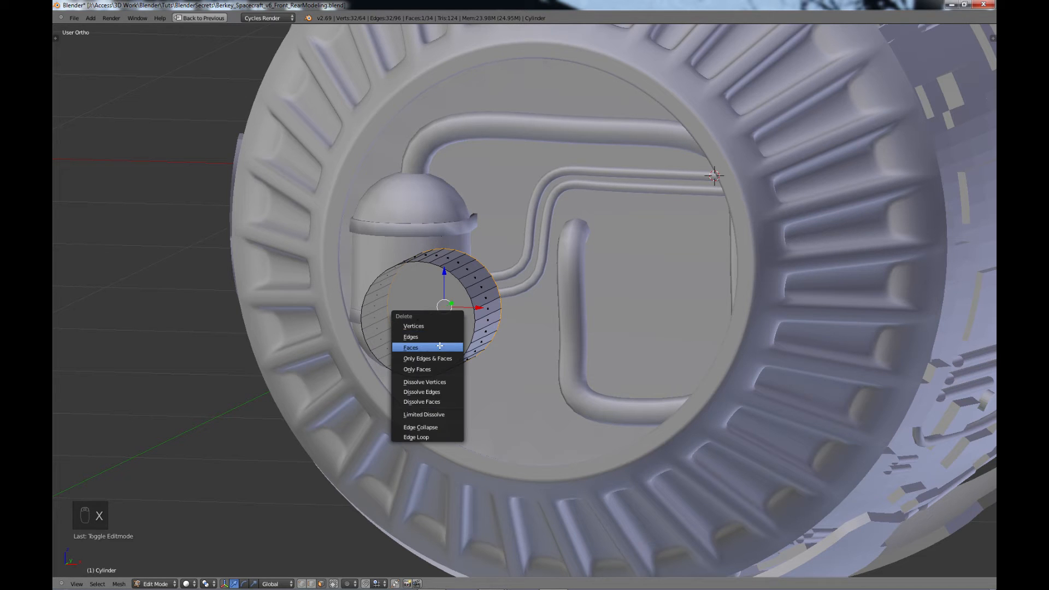
click(443, 345)
key(Tab)
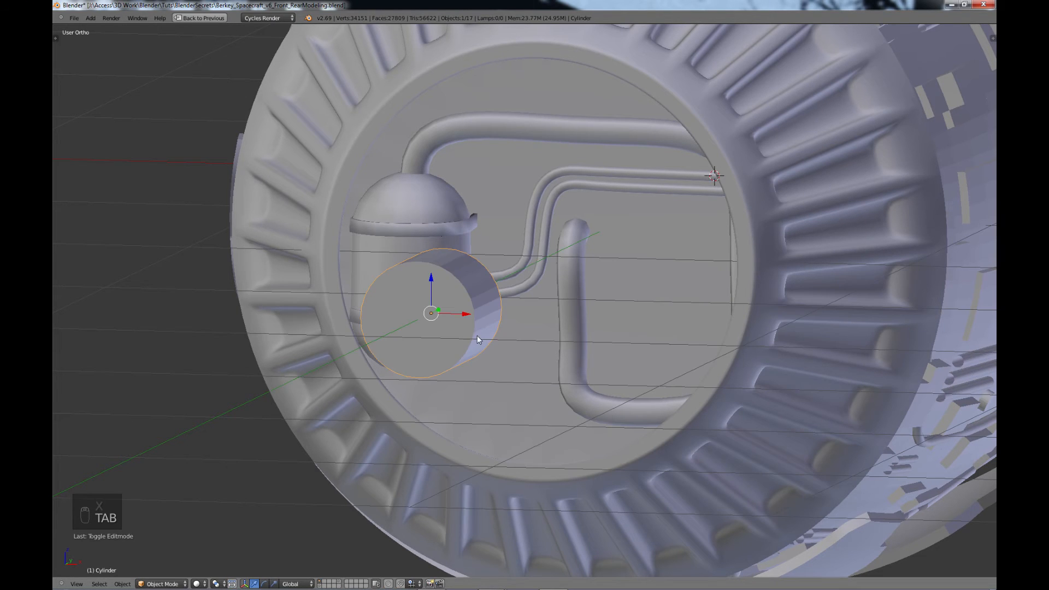
- Move the cylinder over the opening and position it within the lower part of the thick pipe's loop
middle_drag(503, 310, 409, 360)
key(g)
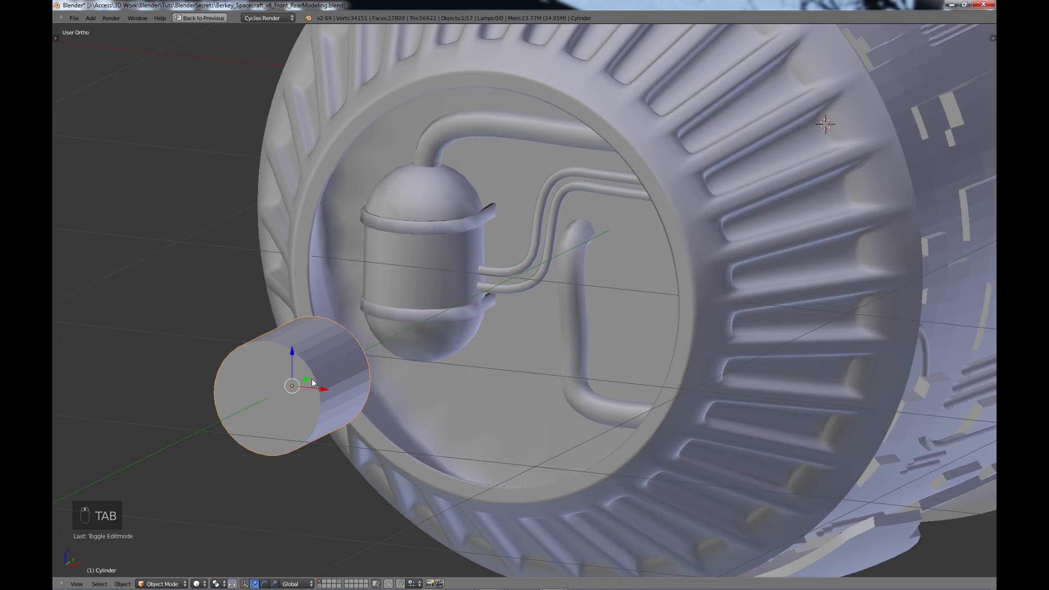
click(603, 280)
mouse_move(603, 280)
middle_down()
mouse_move(595, 320)
mouse_move(600, 263)
middle_up()
drag(581, 201, 582, 314)
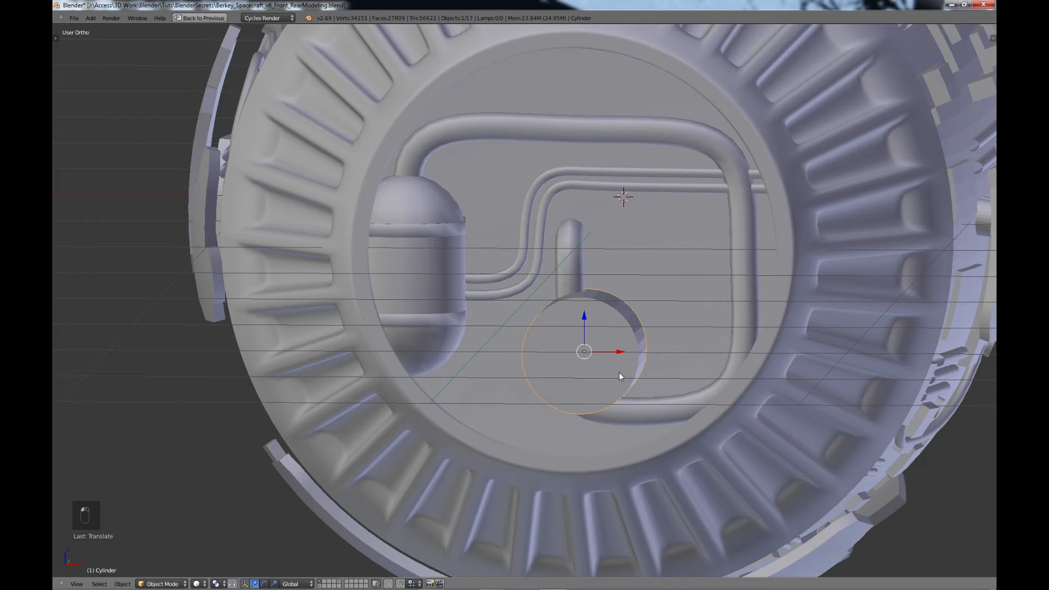
drag(620, 352, 684, 345)
- Scale the cylinder down to fit inside the thick pipe's loop and move it back along Y into the opening
key(s)
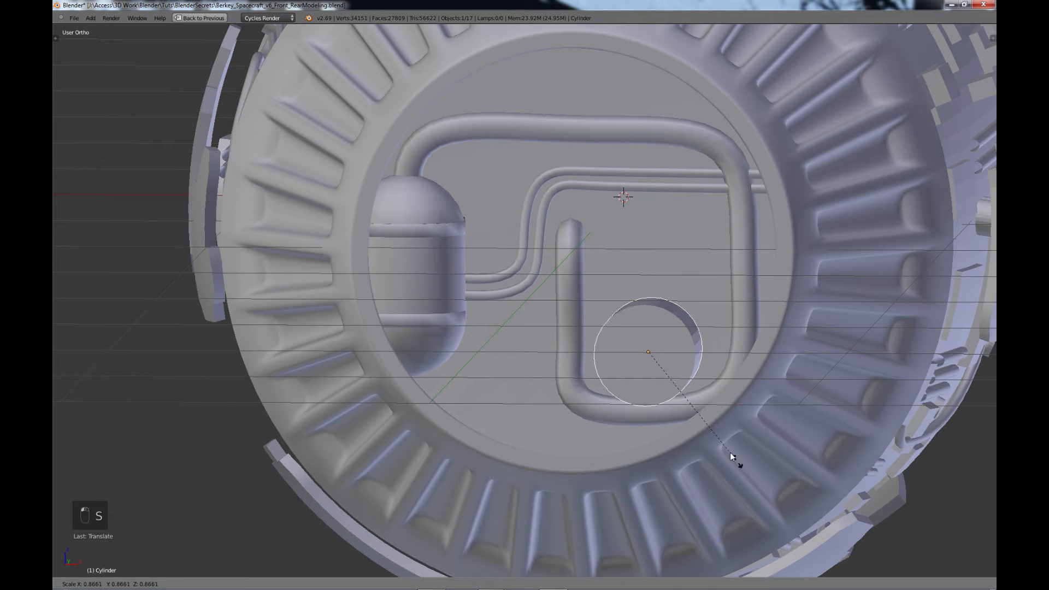
click(701, 419)
middle_drag(706, 424, 689, 438)
key(g)
key(y)
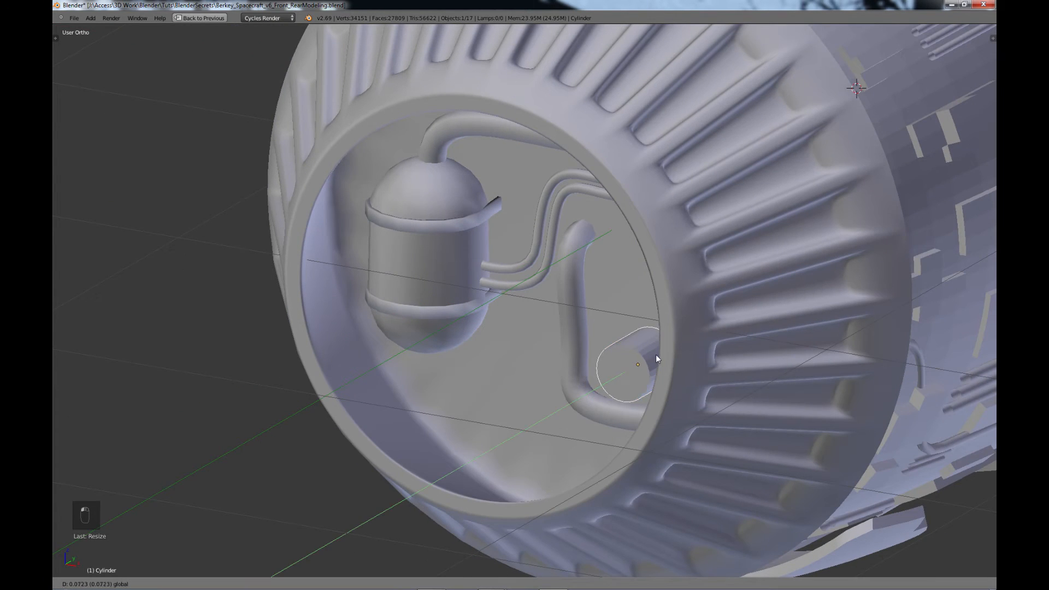
click(640, 352)
- Lengthen the cylinder along the Y axis and push it slightly deeper into the opening
key(s)
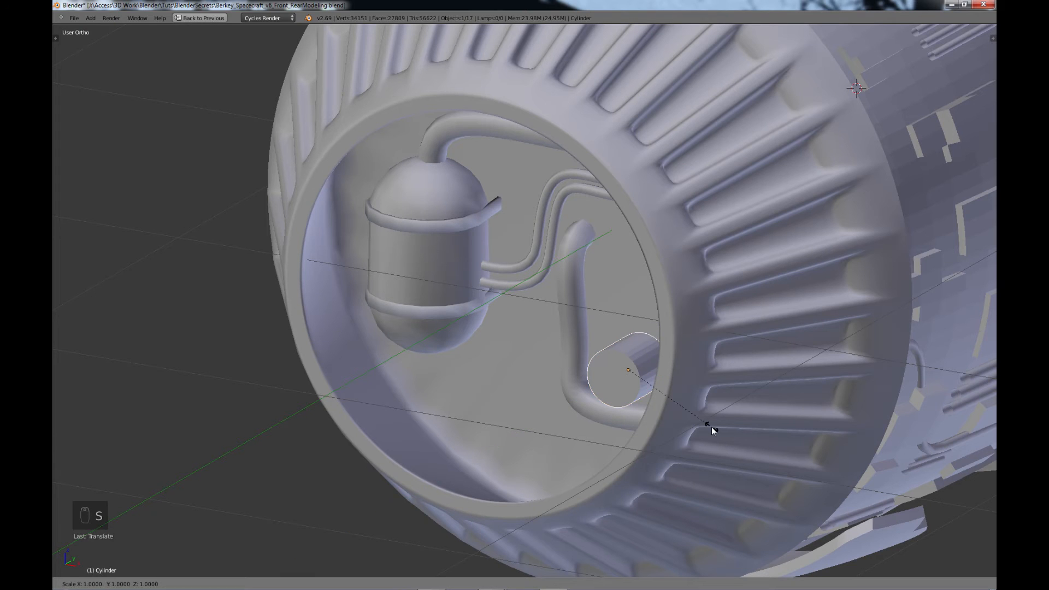
key(y)
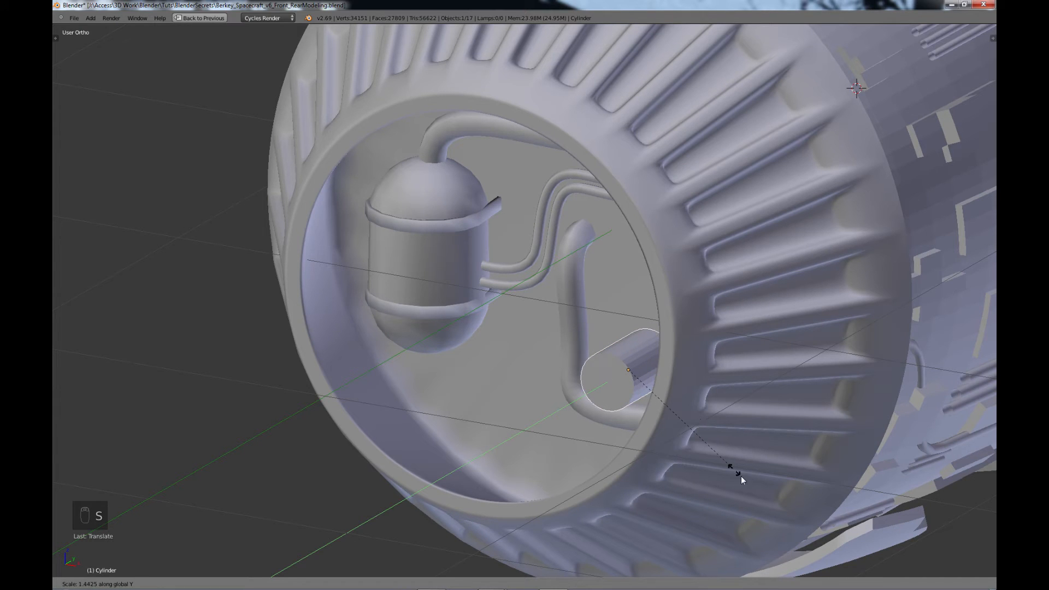
click(774, 500)
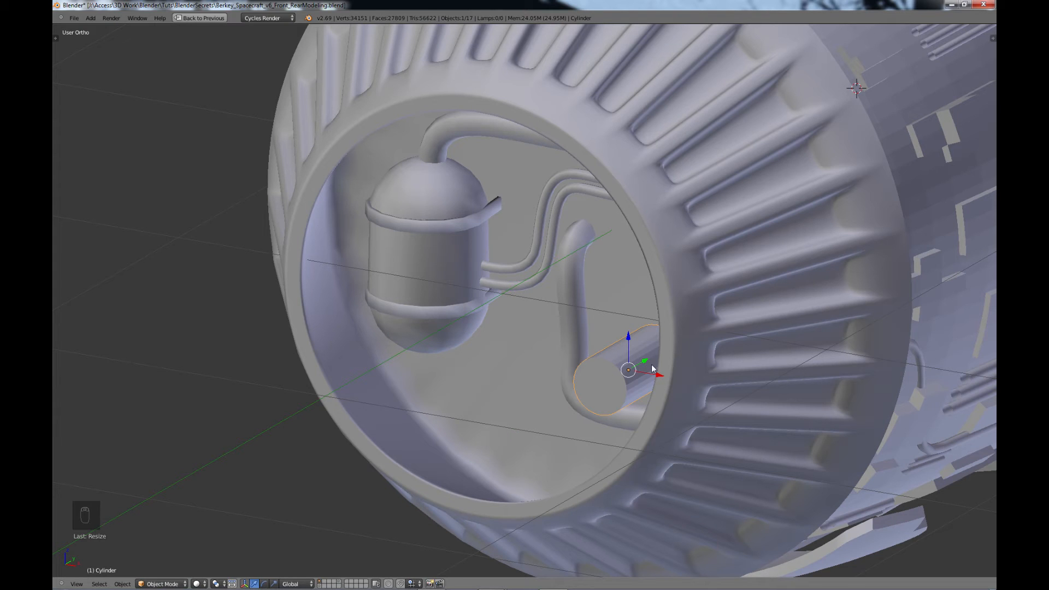
drag(647, 359, 657, 353)
- Add a cube and pull it forward along Y until it stands clear in front of the hull opening
middle_drag(658, 353, 713, 392)
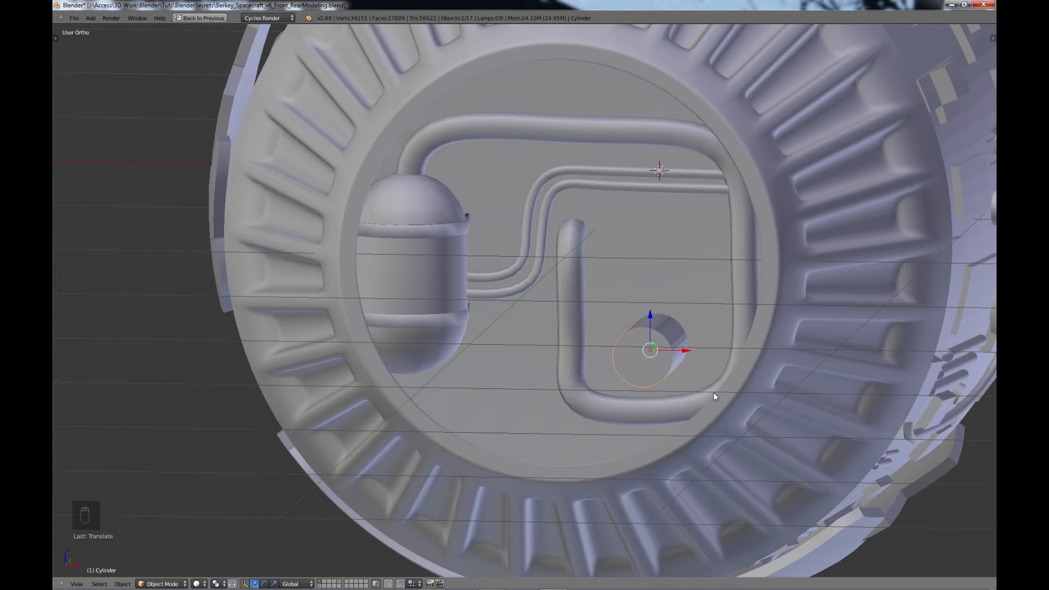
key(shift+a)
mouse_move(713, 392)
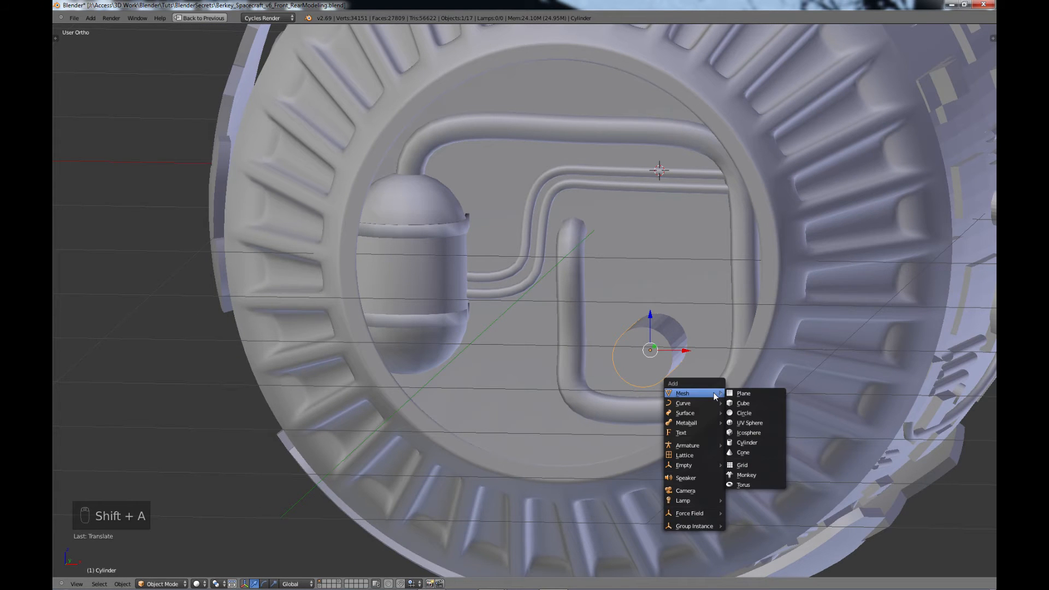
click(745, 405)
scroll(759, 366, down, 4)
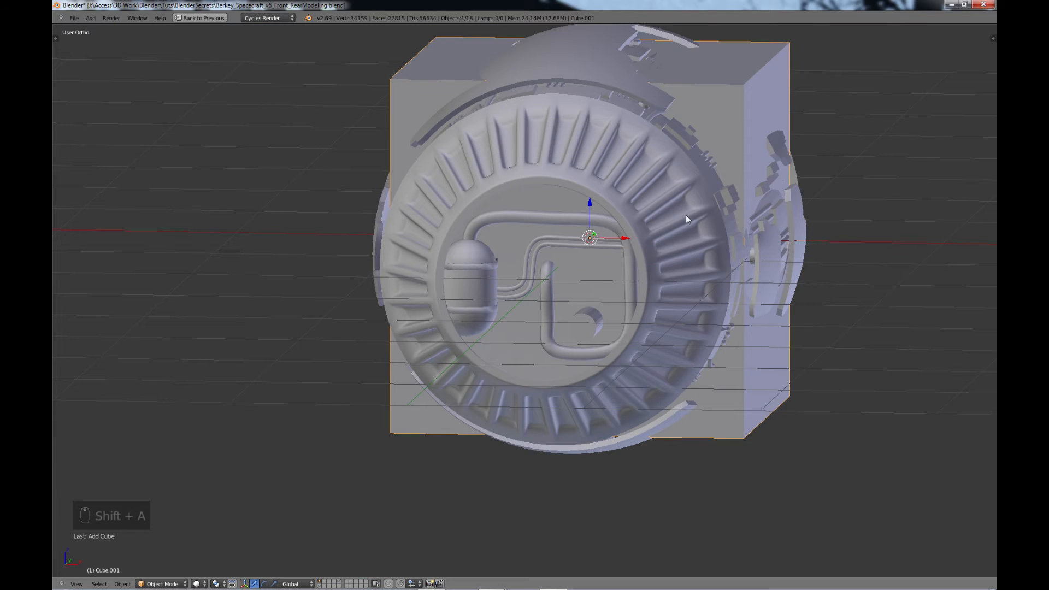
middle_drag(686, 215, 641, 257)
key(g)
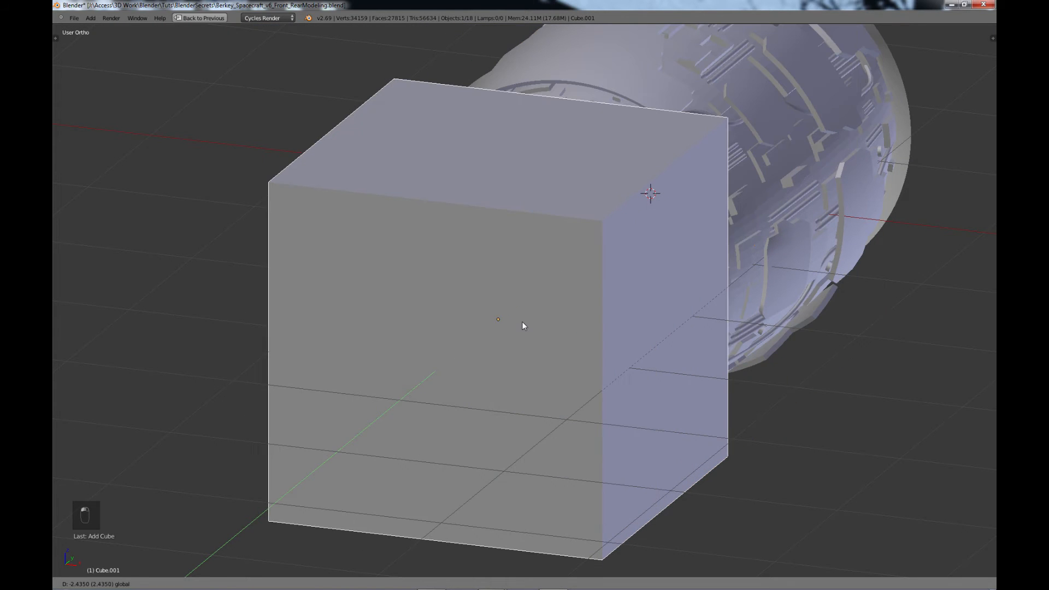
click(522, 321)
- Scale the cube down to a small block and shift it along X in front of the thick pipe's loop
key(s)
click(514, 310)
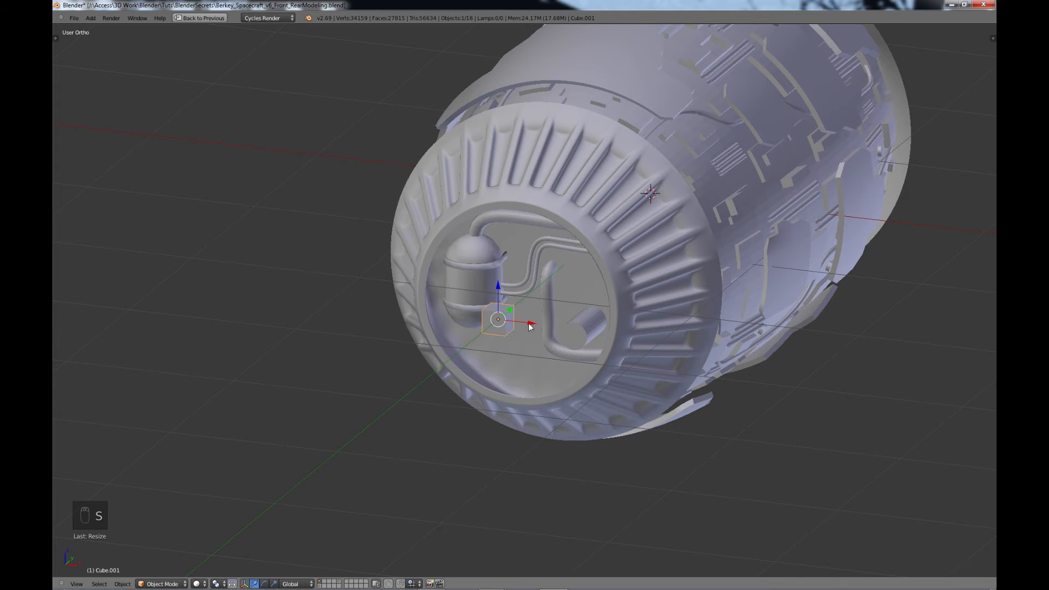
drag(530, 326, 569, 377)
key(s)
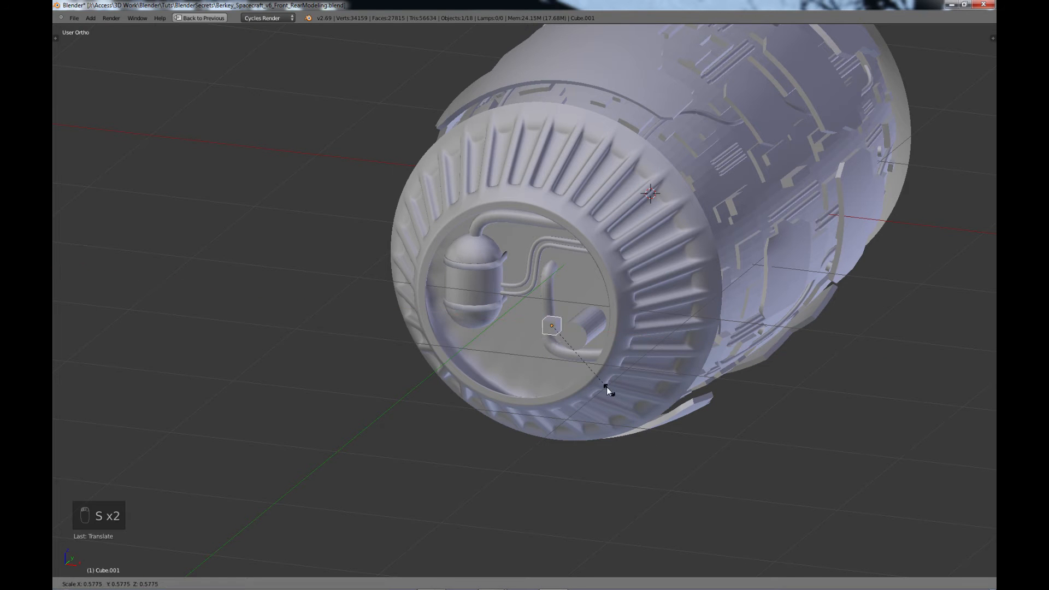
click(600, 379)
- Shrink the cube further and lower it along Z between the thick pipe's upright part and the cylinder
scroll(596, 396, up, 3)
middle_drag(591, 411, 608, 347)
shift+middle_drag(617, 301, 595, 434)
scroll(600, 398, up, 2)
scroll(595, 435, up, 1)
key(s)
click(694, 471)
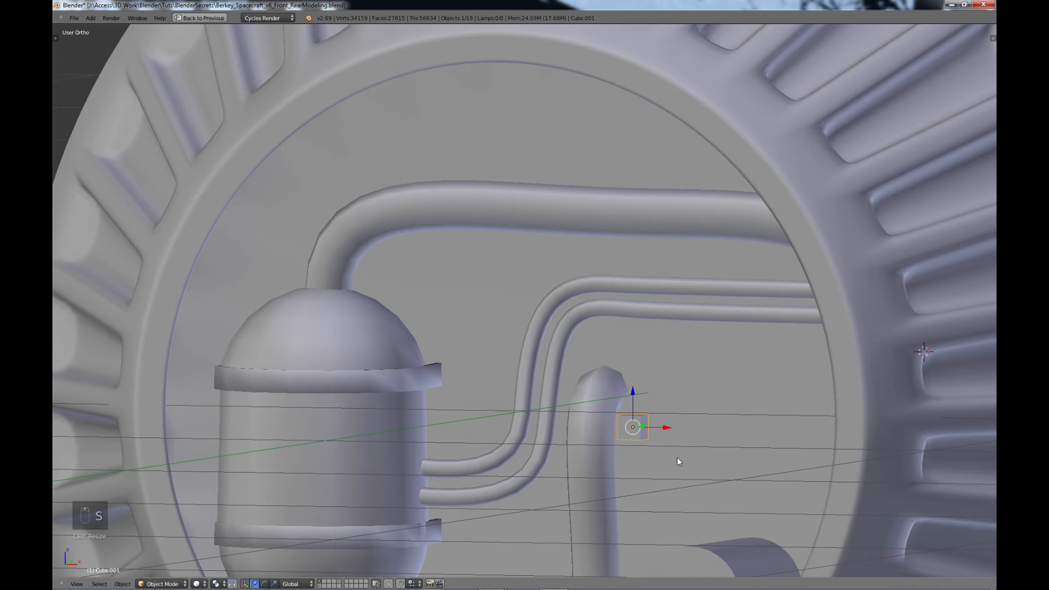
drag(633, 390, 640, 538)
- Reselect the small cube and move it back along Y into the hull opening
scroll(708, 500, down, 5)
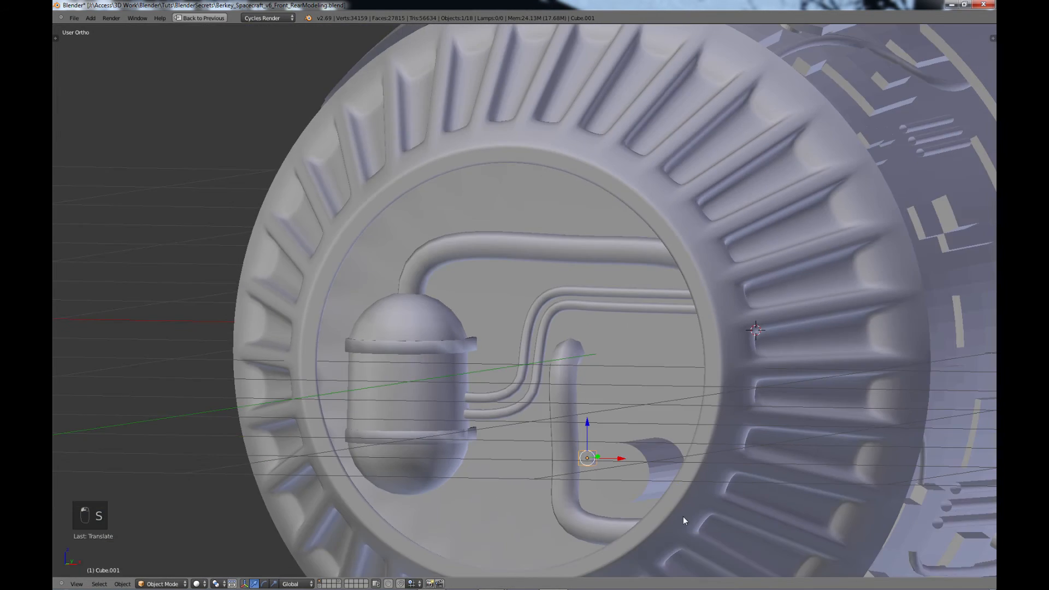
middle_drag(683, 516, 548, 582)
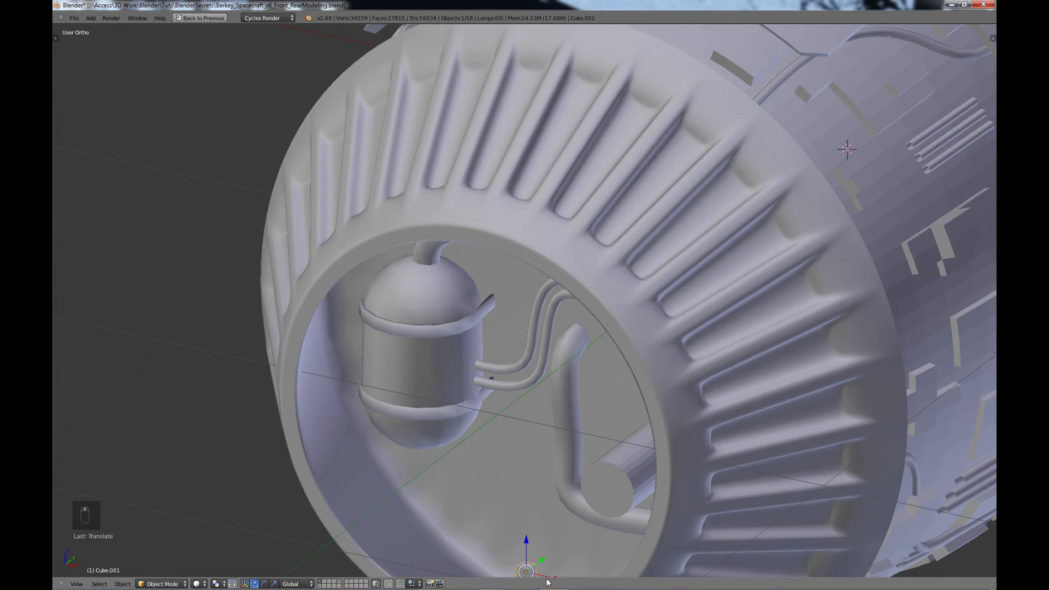
right_drag(582, 539, 607, 513)
right_click(608, 513)
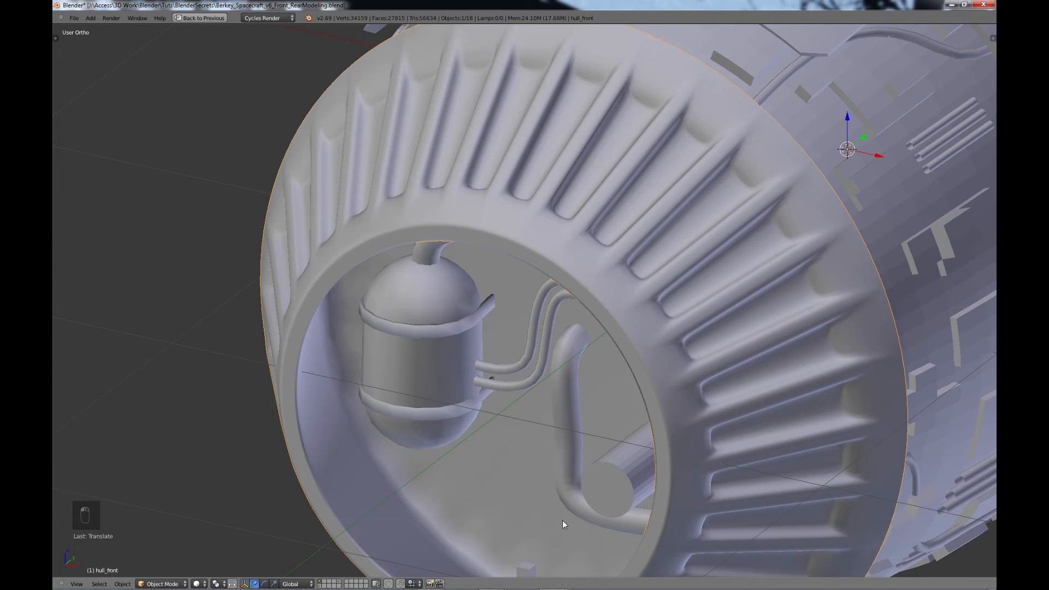
scroll(562, 524, down, 1)
right_click(526, 527)
key(g)
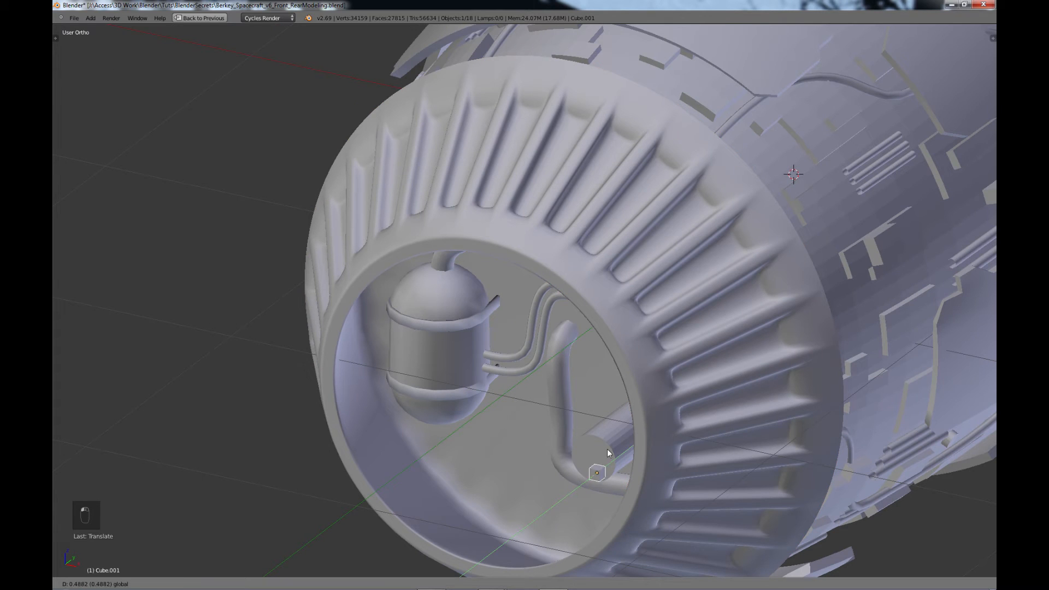
click(631, 440)
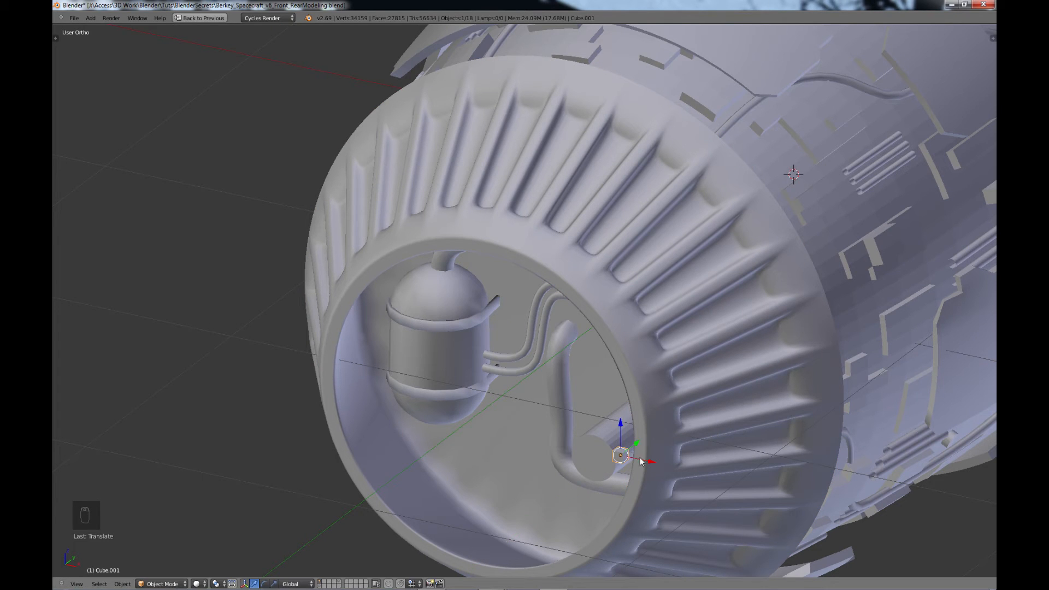
- Position the small cube beside the cylinder, between it and the thick pipe, adjusting it along X, Y and Z
key(g)
key(x)
click(586, 449)
scroll(628, 458, up, 3)
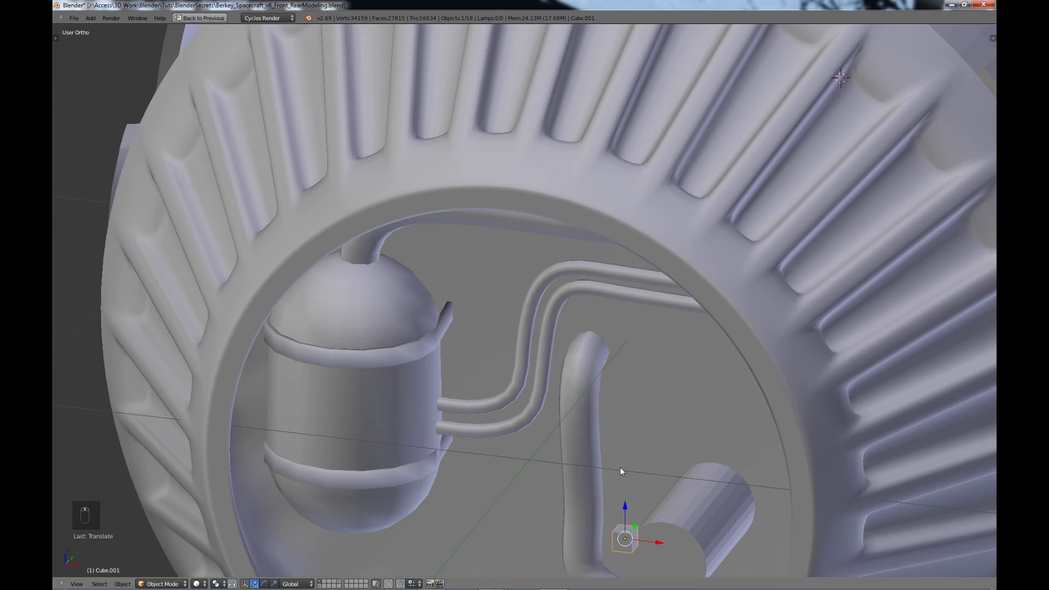
middle_drag(621, 467, 618, 540)
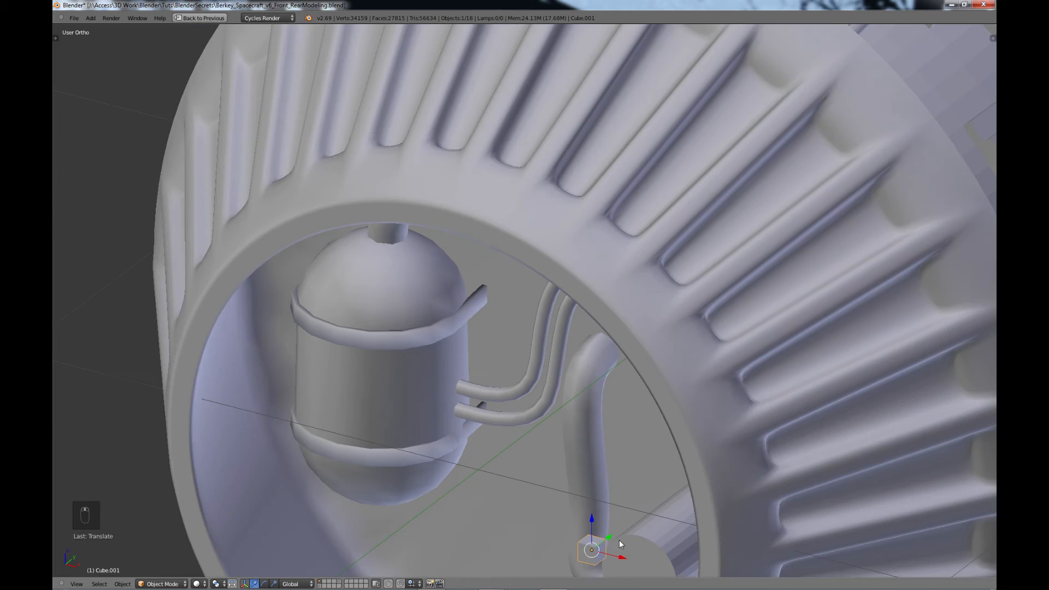
key(g)
click(642, 529)
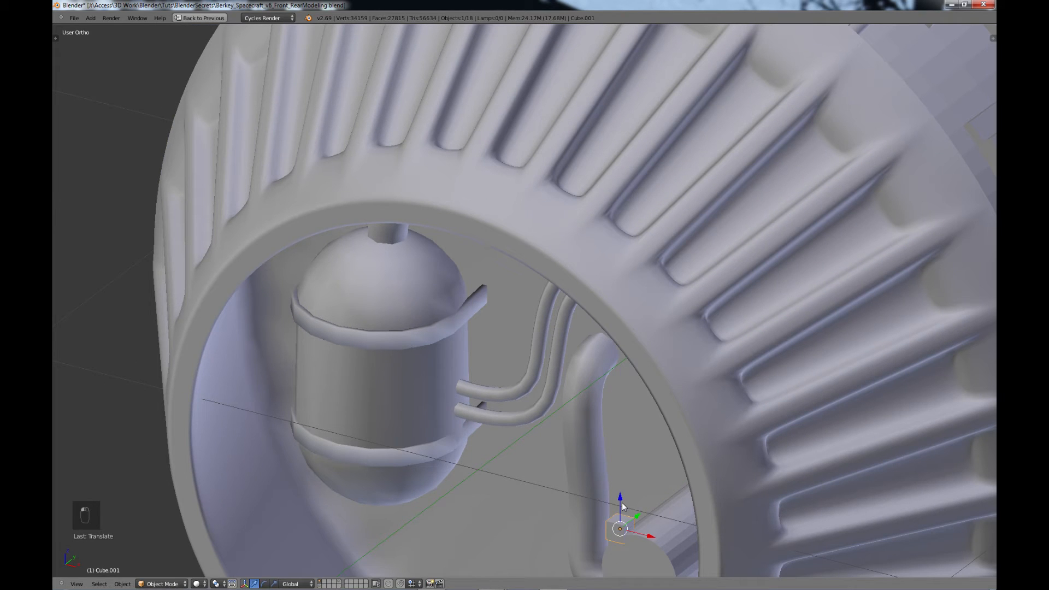
drag(621, 506, 621, 565)
- In Edit Mode, raise the small cube's top face along Z to form a tall upright bar beside the thick pipe
scroll(618, 503, down, 3)
mouse_move(618, 496)
middle_down()
mouse_move(624, 462)
mouse_move(644, 466)
mouse_move(601, 490)
mouse_move(713, 461)
mouse_move(685, 478)
mouse_move(608, 487)
middle_up()
key(Tab)
scroll(608, 487, up, 7)
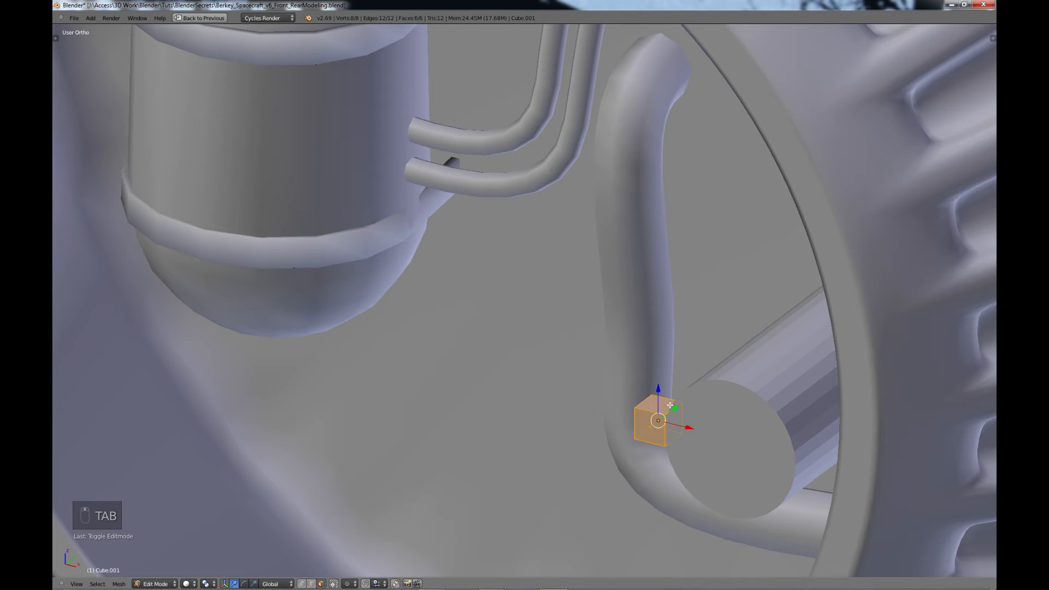
right_click(670, 405)
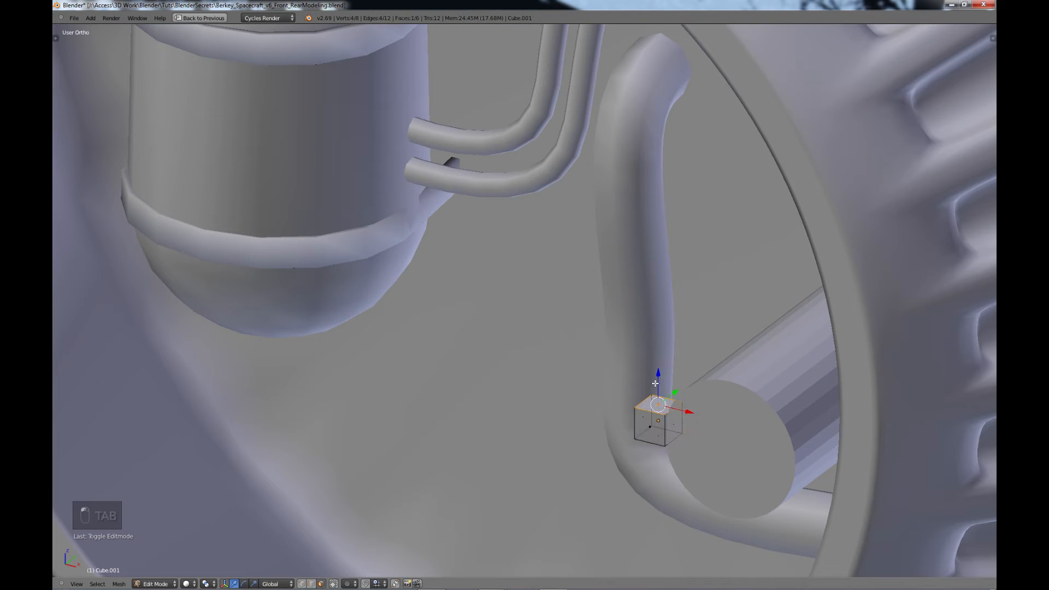
key(g)
key(z)
click(657, 110)
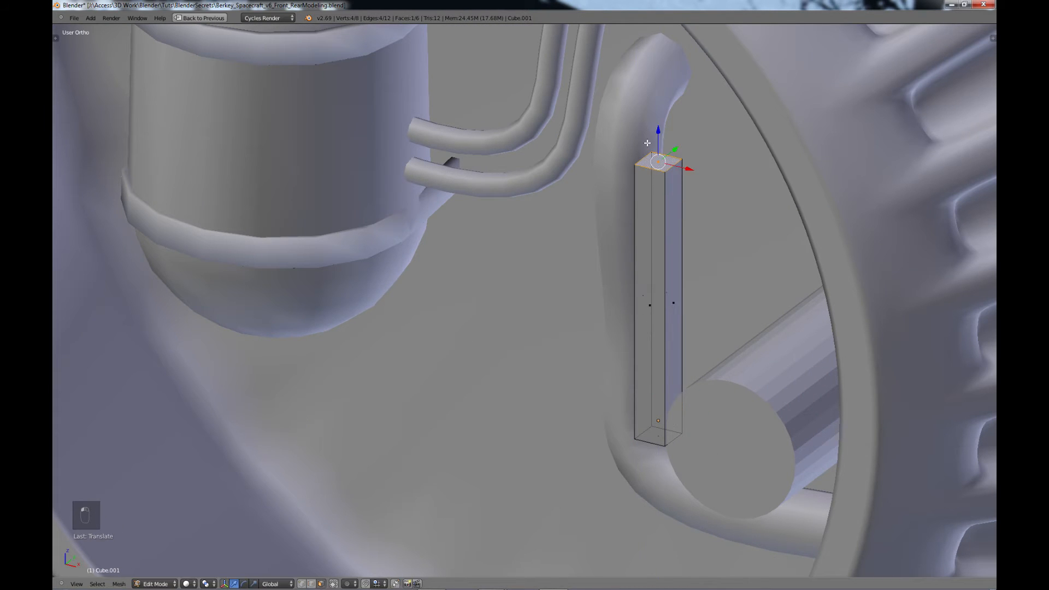
- Extrude the bar's top face upward and push it back along Y to form a slanted upper segment
scroll(702, 328, down, 3)
middle_drag(702, 328, 660, 248)
drag(602, 185, 603, 183)
key(e)
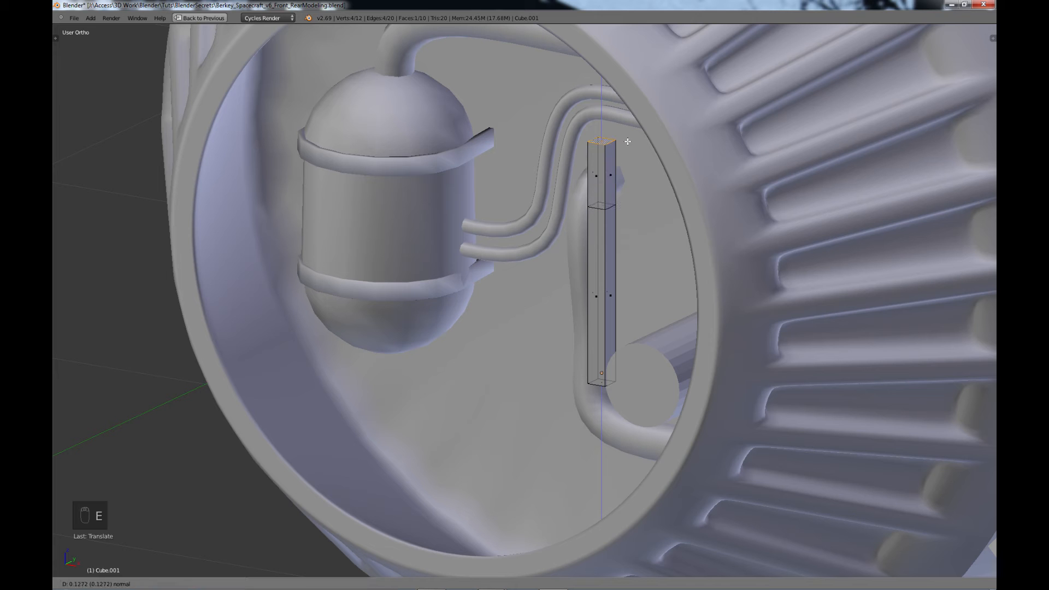
click(589, 106)
drag(621, 79, 662, 58)
- Nudge the slanted segment's end face into place, delete that face and return to Object Mode
scroll(611, 252, down, 2)
scroll(614, 257, down, 1)
middle_drag(614, 256, 638, 315)
scroll(636, 296, up, 2)
shift+middle_drag(599, 193, 616, 365)
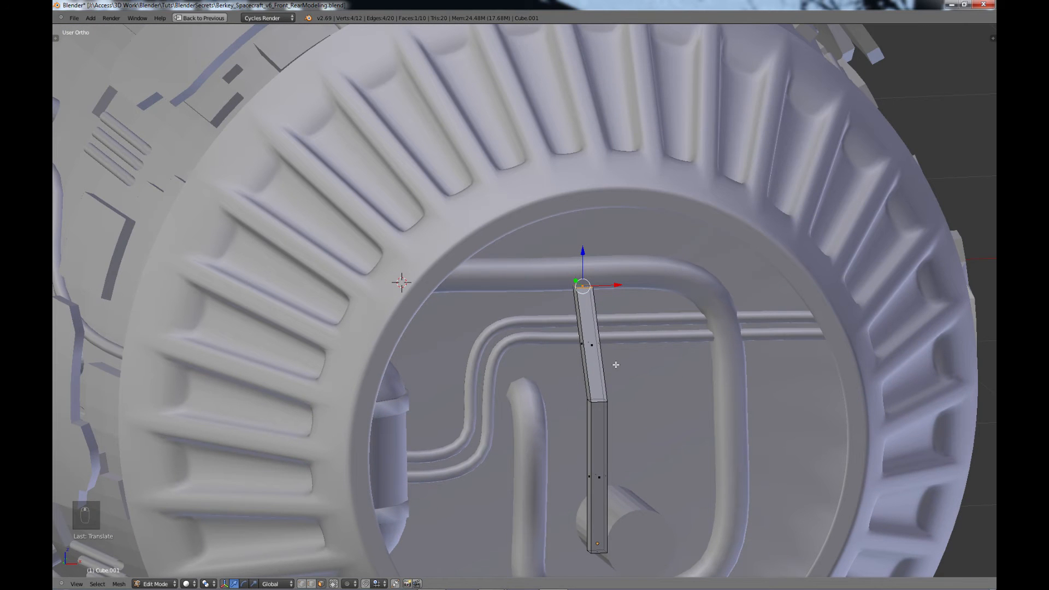
mouse_move(586, 264)
mouse_down()
mouse_move(585, 254)
mouse_move(571, 277)
mouse_up()
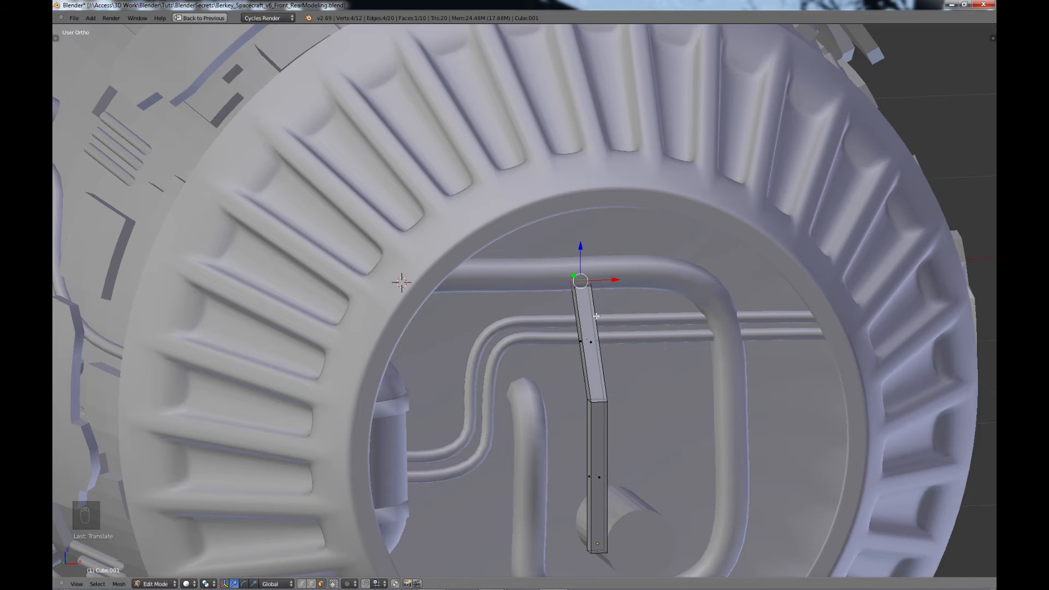
key(x)
click(570, 316)
key(Tab)
- Duplicate the bent bar, place the copy beside it along X toward the thick pipe's far side, and deselect everything
key(shift+d)
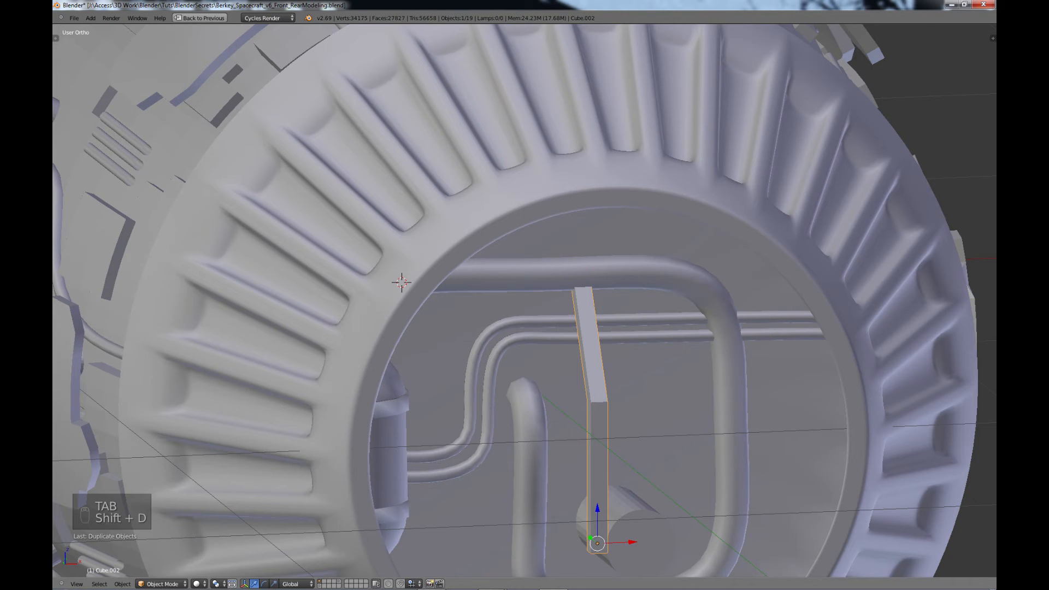
click(706, 539)
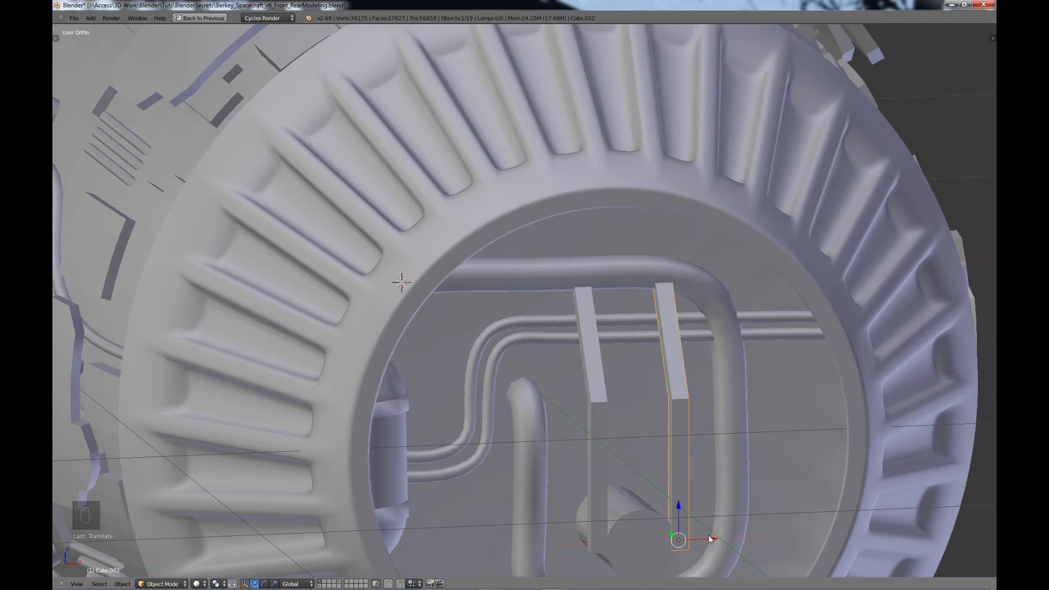
middle_drag(706, 538, 620, 388)
key(a)
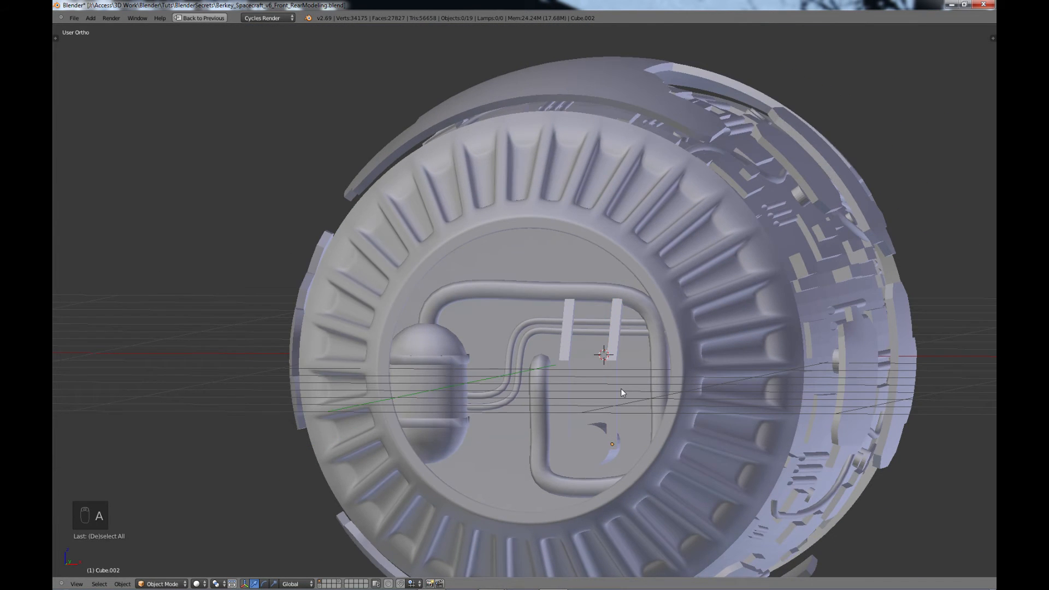
- Add another cube and bring it forward along Y in front of the hull
key(shift+a)
mouse_move(621, 388)
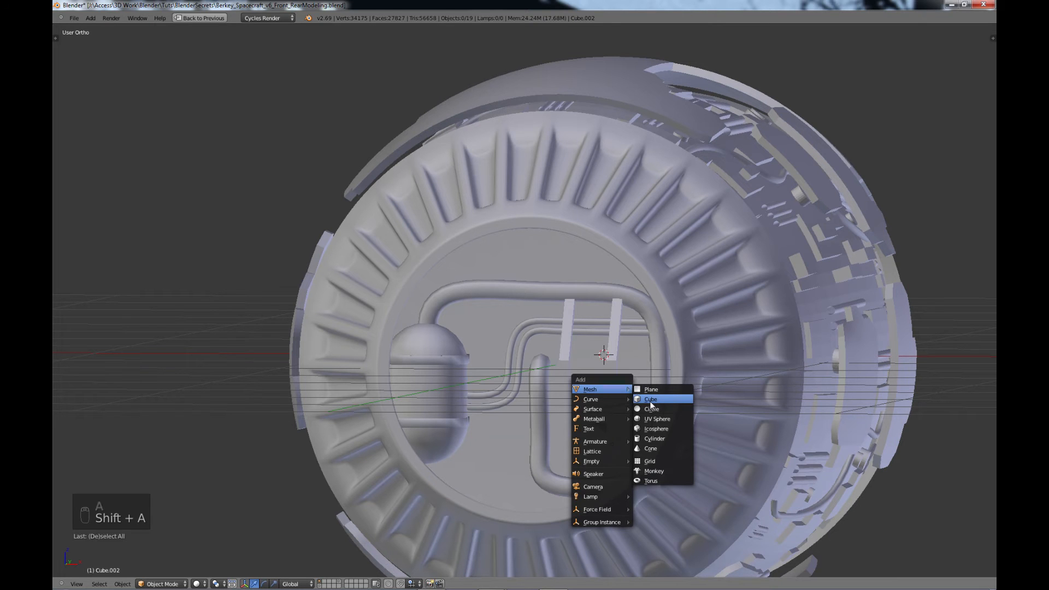
click(650, 400)
middle_drag(657, 365, 742, 248)
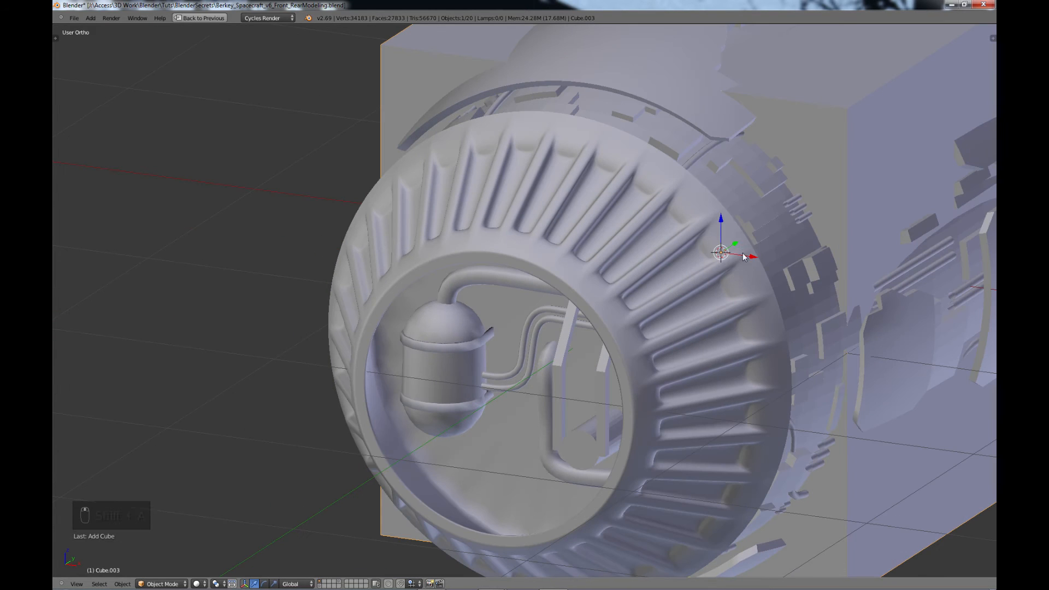
scroll(510, 404, down, 6)
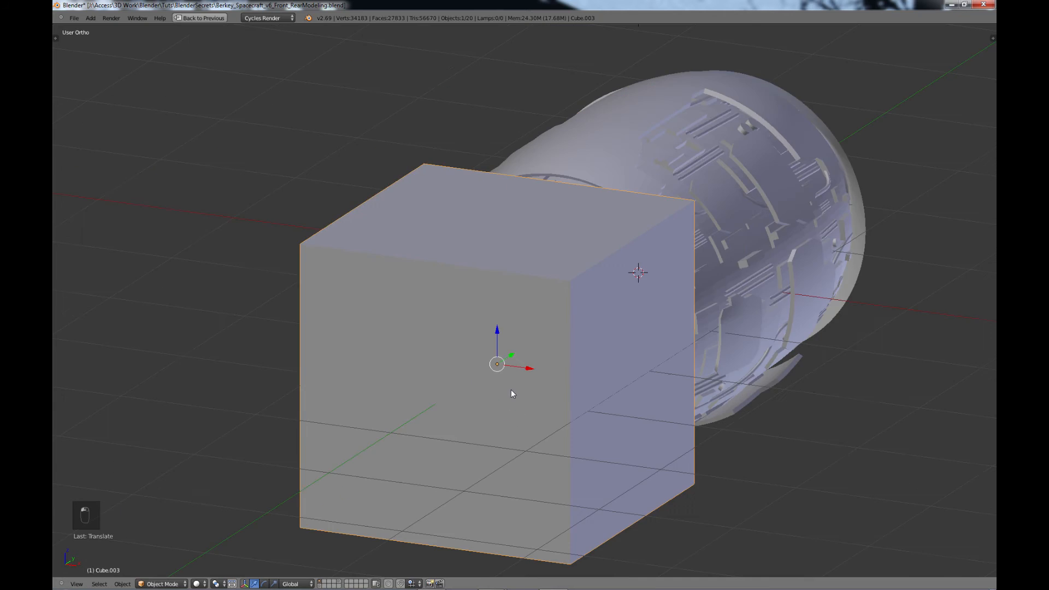
- Scale the new cube down to a small box and lower it toward the bottom of the hull opening
key(s)
click(509, 389)
middle_drag(509, 385, 523, 352)
scroll(522, 350, up, 1)
drag(504, 337, 504, 371)
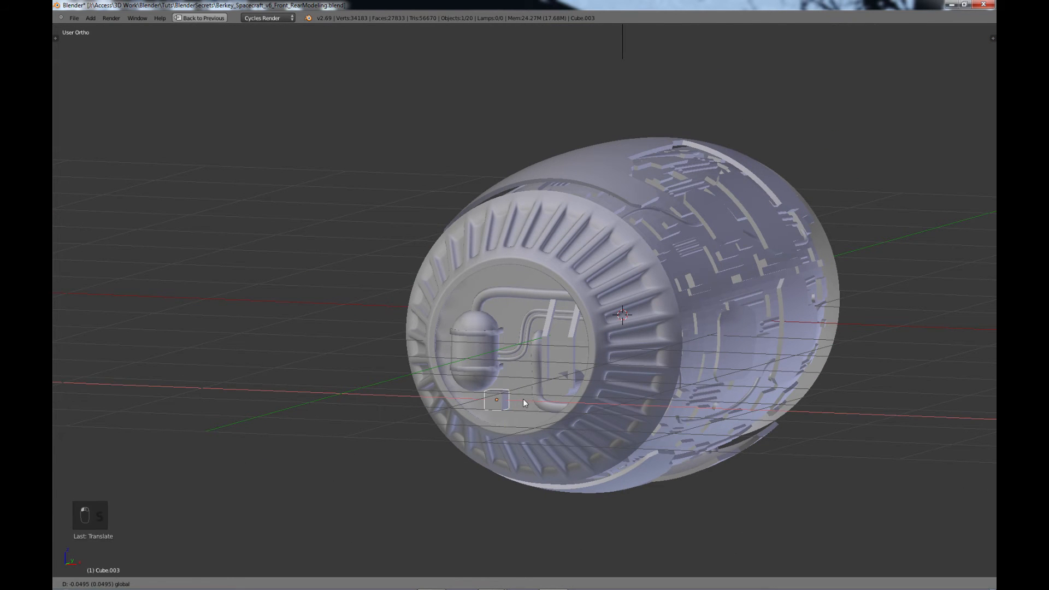
- Delete the back face of the small cube below the tank inside the rear opening
middle_drag(512, 406, 578, 200)
scroll(518, 398, up, 3)
scroll(527, 398, up, 3)
scroll(603, 255, up, 2)
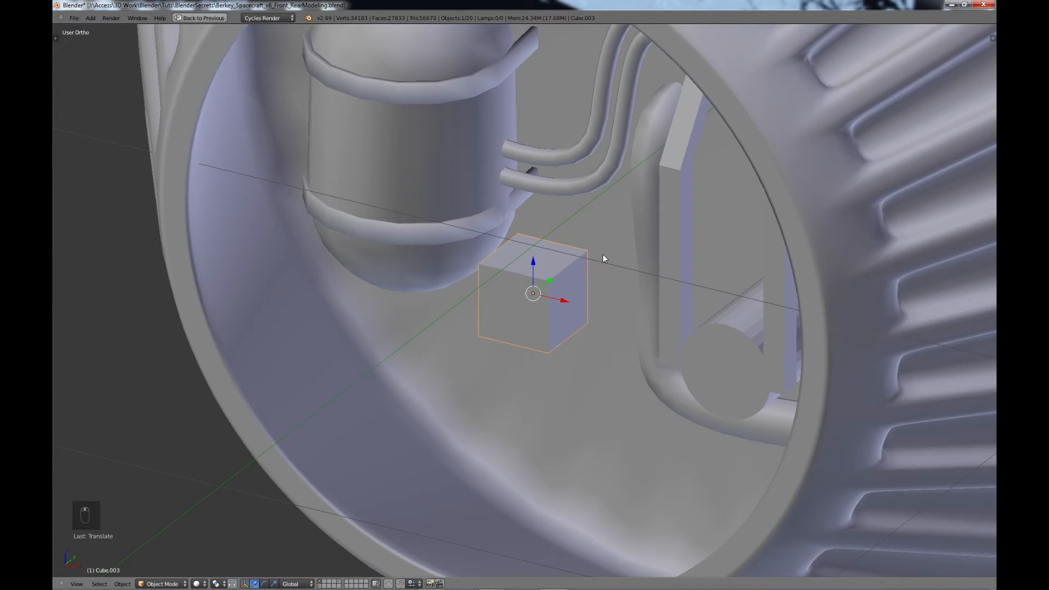
key(Tab)
scroll(594, 300, up, 2)
right_click(583, 274)
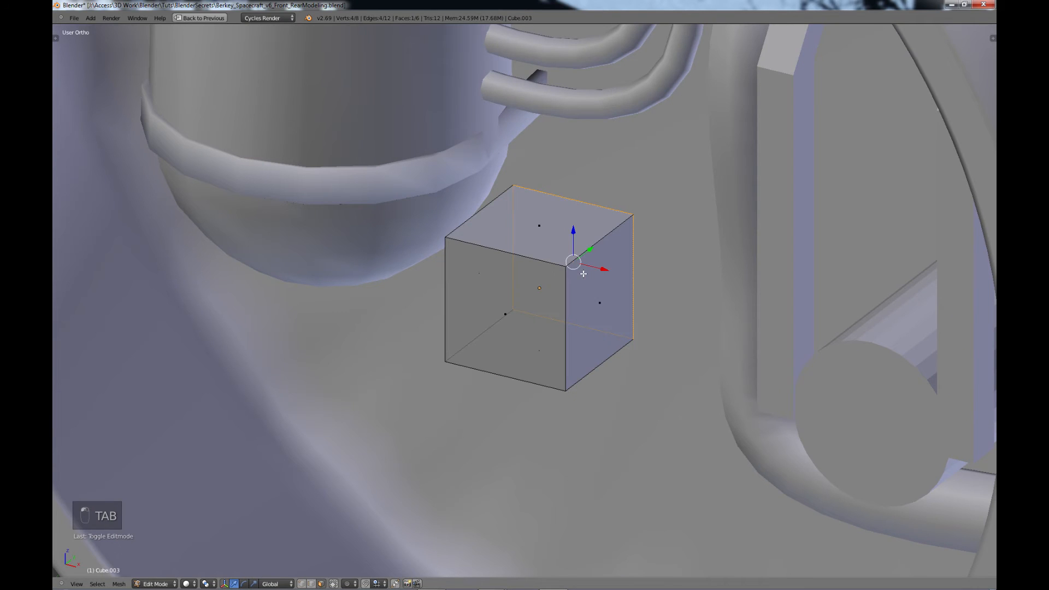
key(x)
click(580, 274)
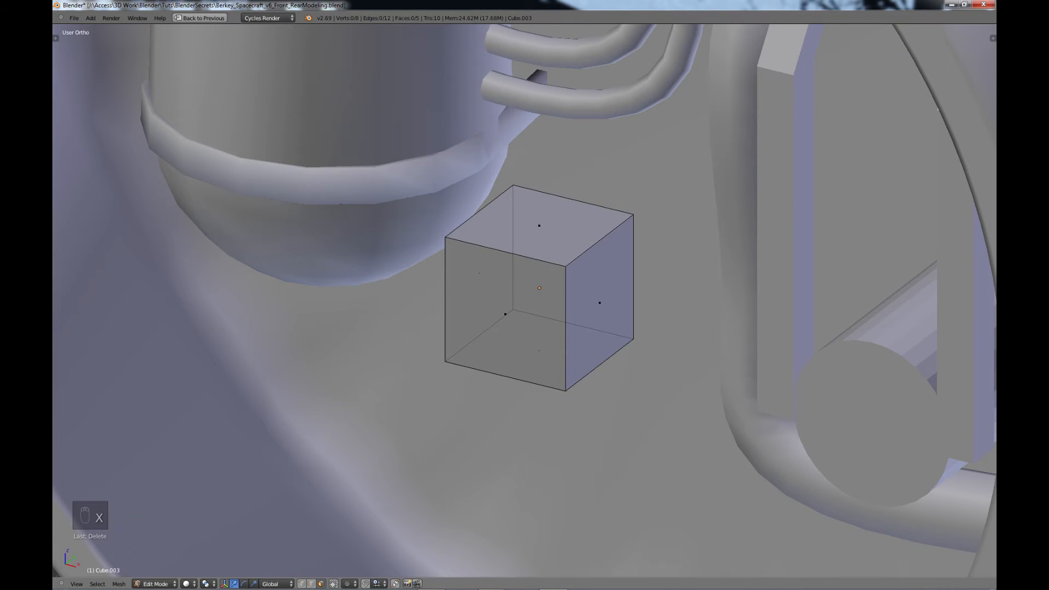
key(Tab)
- Move the cube along X towards the tank and raise it slightly along Z
middle_drag(598, 304, 551, 291)
drag(550, 291, 529, 287)
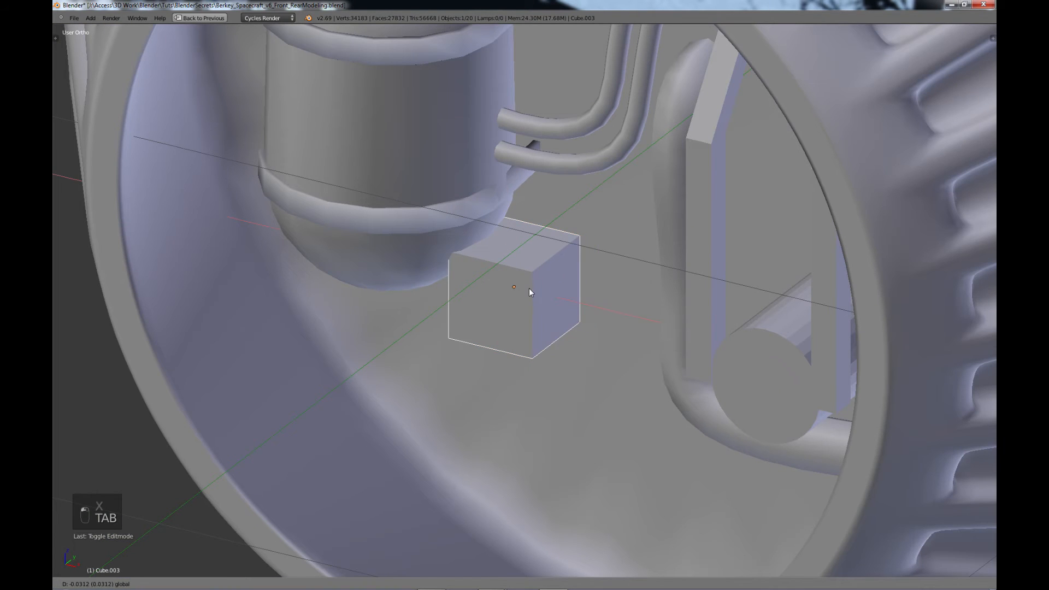
middle_drag(562, 340, 585, 323)
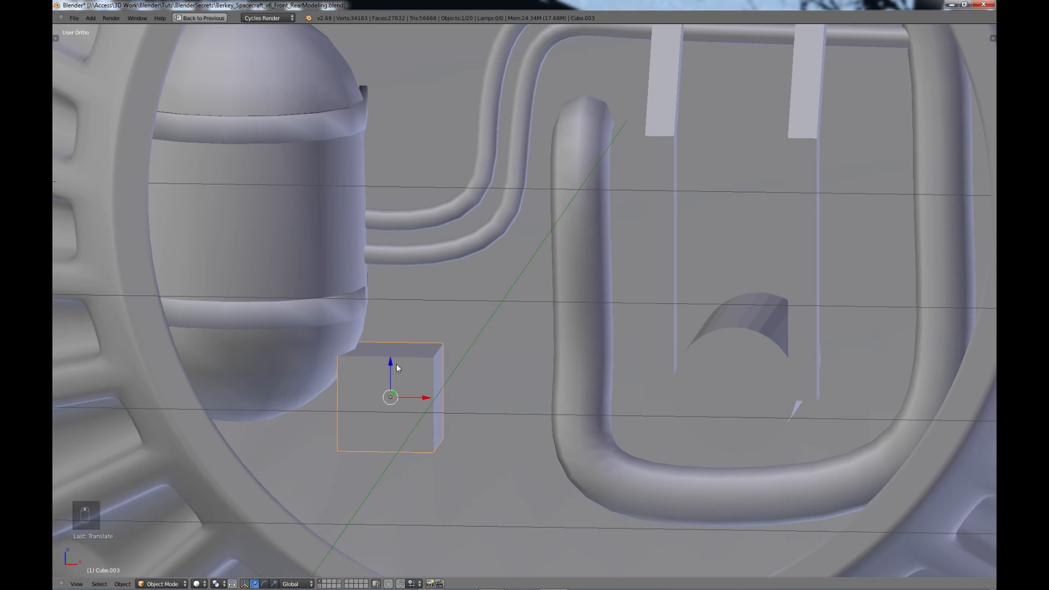
mouse_move(396, 363)
mouse_down()
mouse_move(400, 339)
mouse_move(403, 363)
mouse_up()
shift+middle_drag(403, 363, 640, 385)
- Enlarge the cube uniformly to fill the space beside the tank, and reduce its depth along Y
key(s)
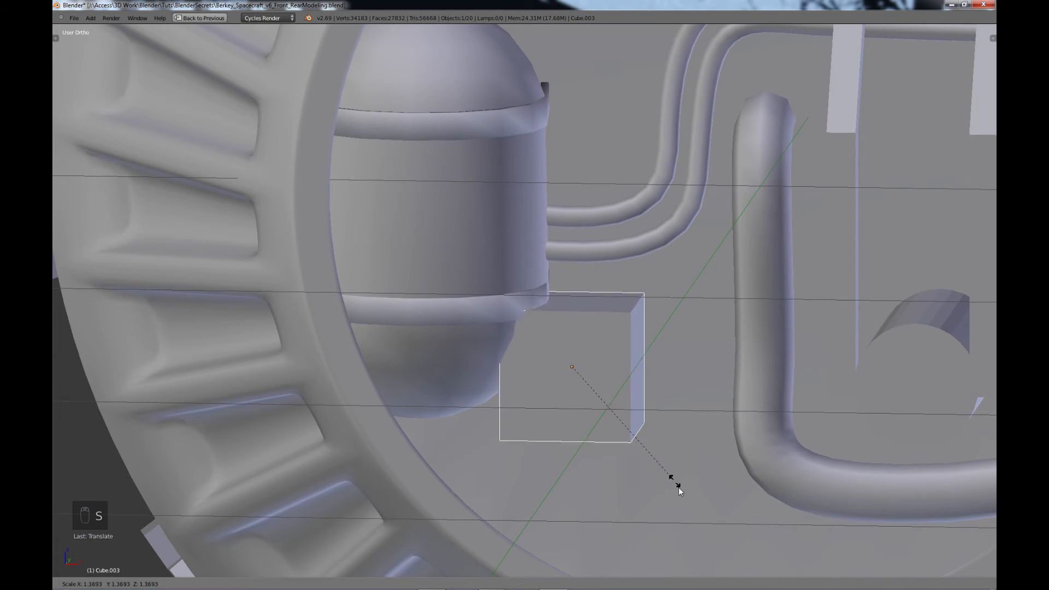
click(759, 571)
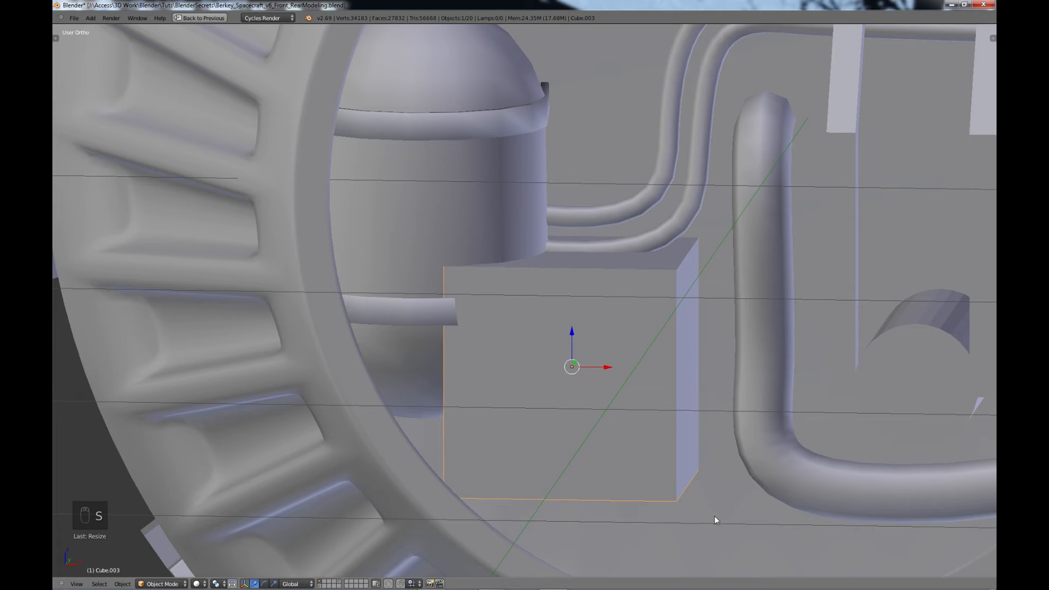
key(s)
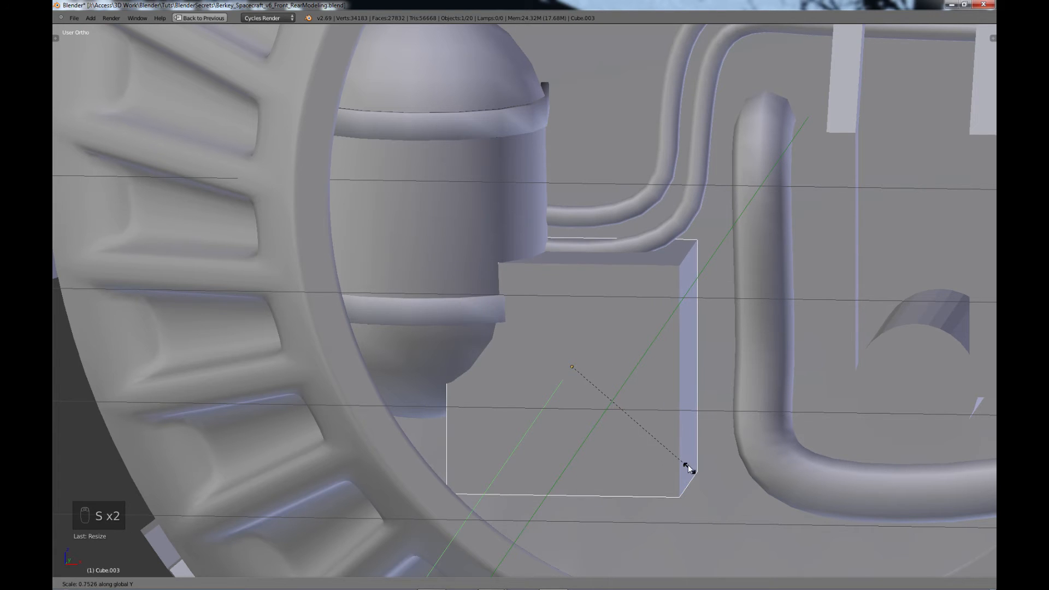
click(672, 411)
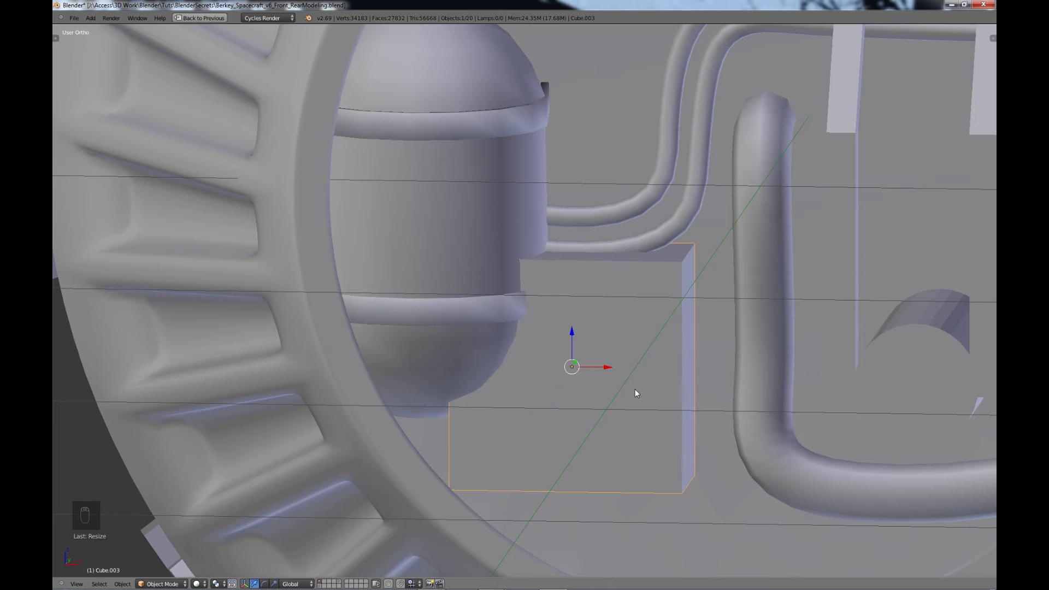
- Lower the box slightly along Z and flatten it further along Y into a thin block
drag(572, 331, 574, 352)
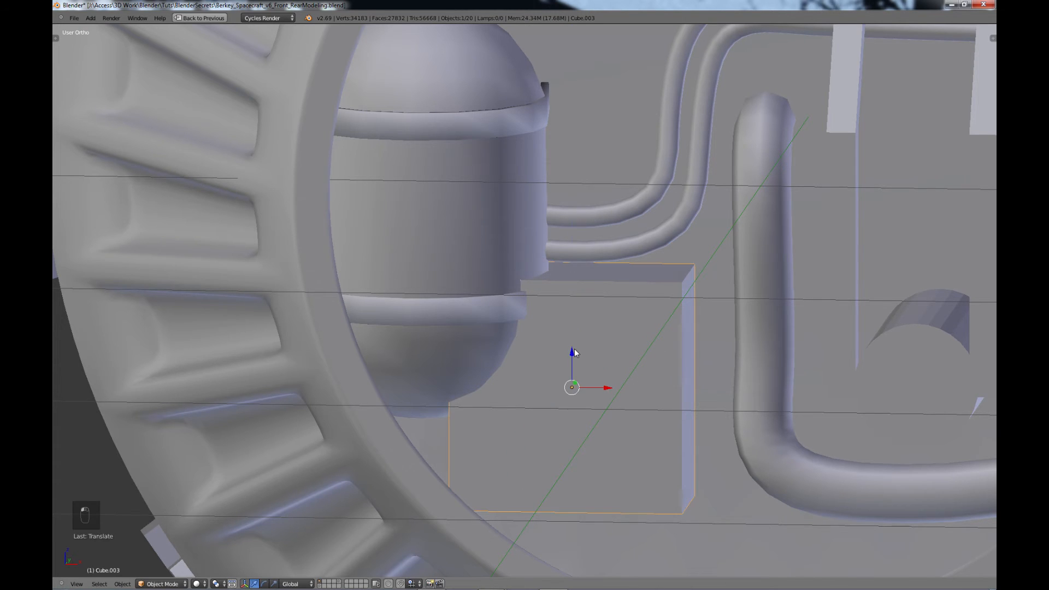
scroll(583, 387, down, 4)
scroll(625, 392, up, 2)
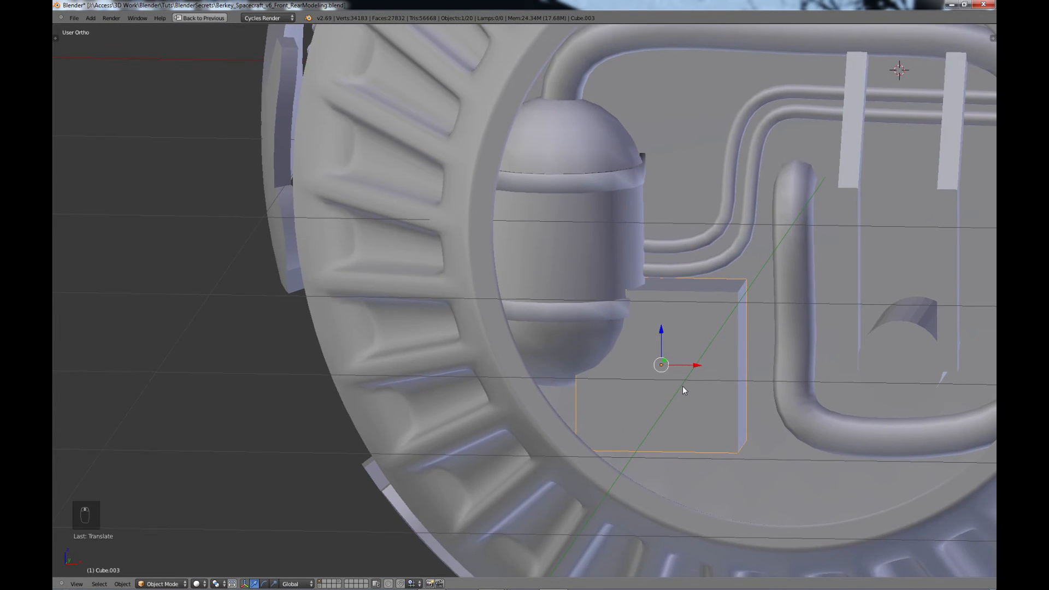
shift+middle_drag(678, 413, 687, 401)
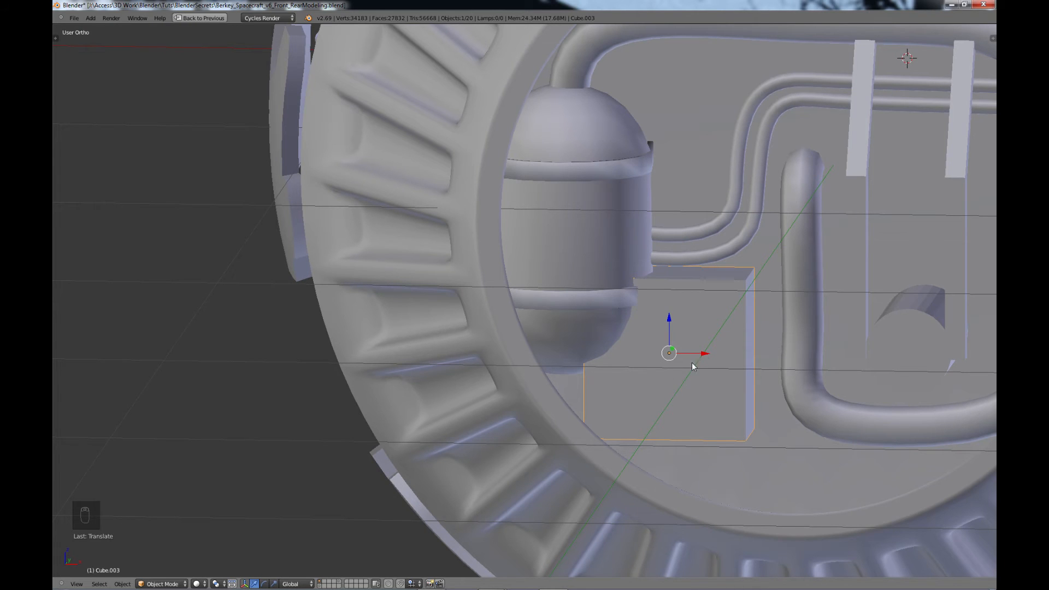
scroll(705, 357, down, 4)
middle_drag(699, 359, 651, 375)
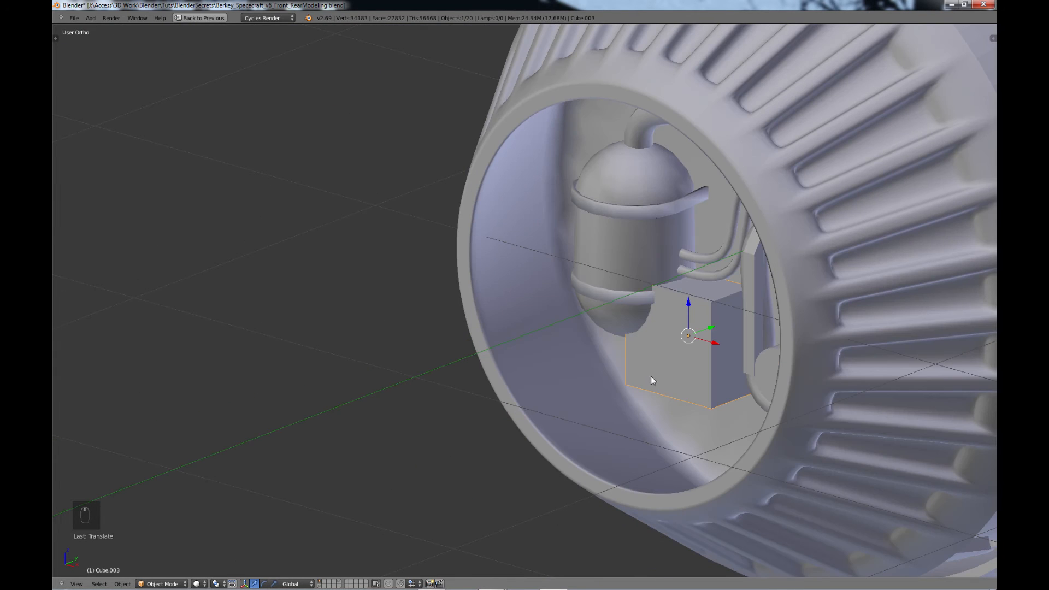
key(s)
key(y)
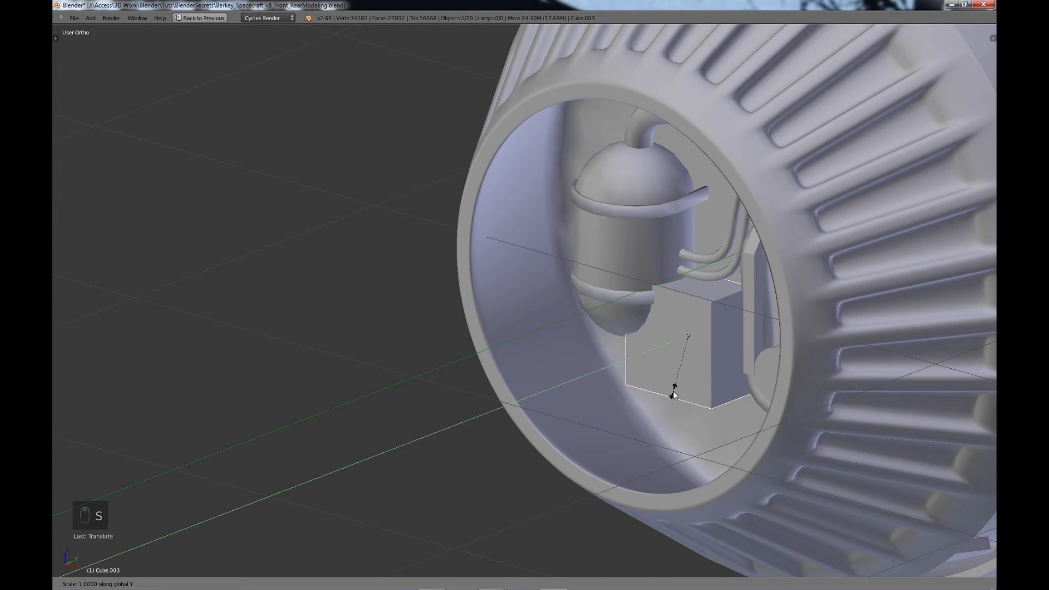
click(682, 370)
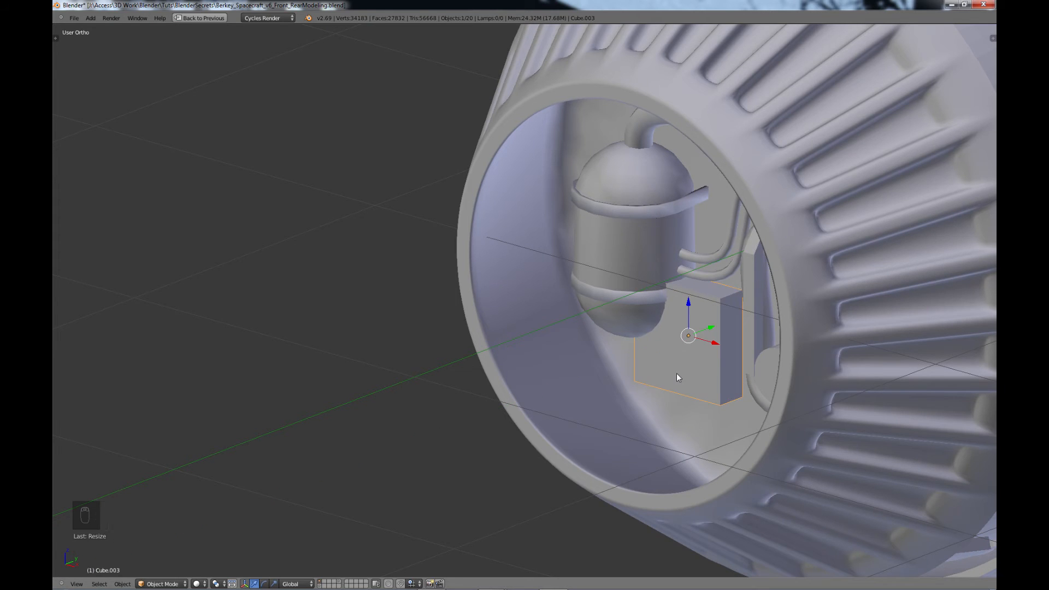
- Add three evenly spaced vertical loop cuts across the front of the box
middle_drag(676, 372, 707, 371)
key(Tab)
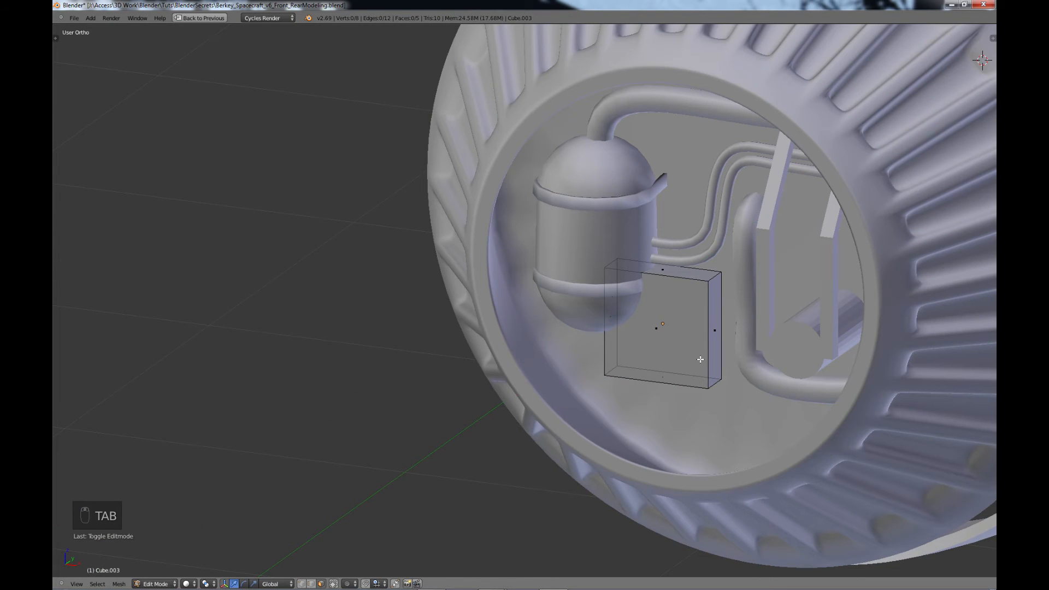
scroll(683, 365, up, 4)
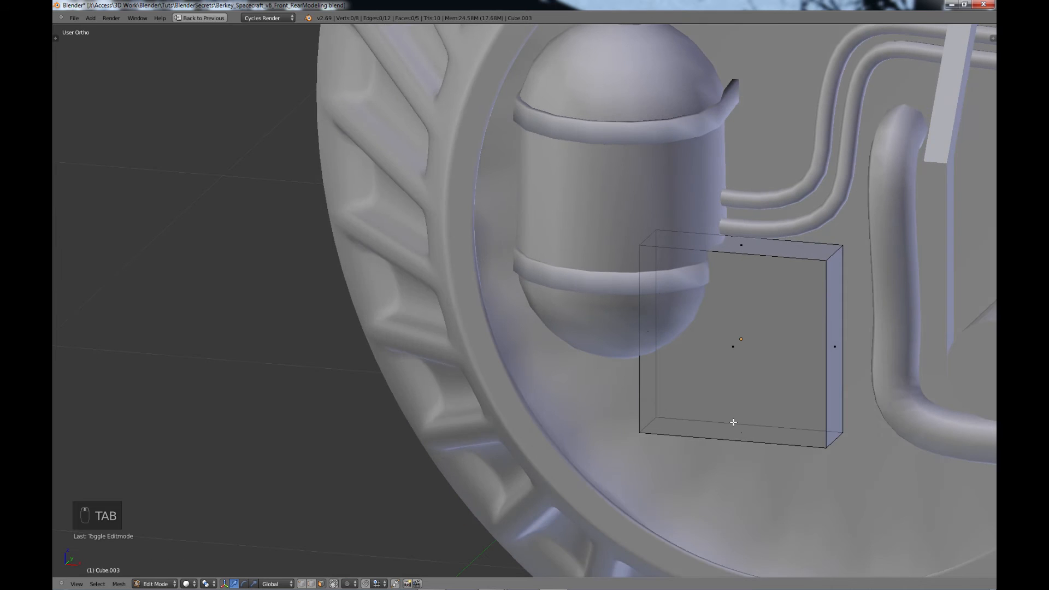
key(ctrl+r)
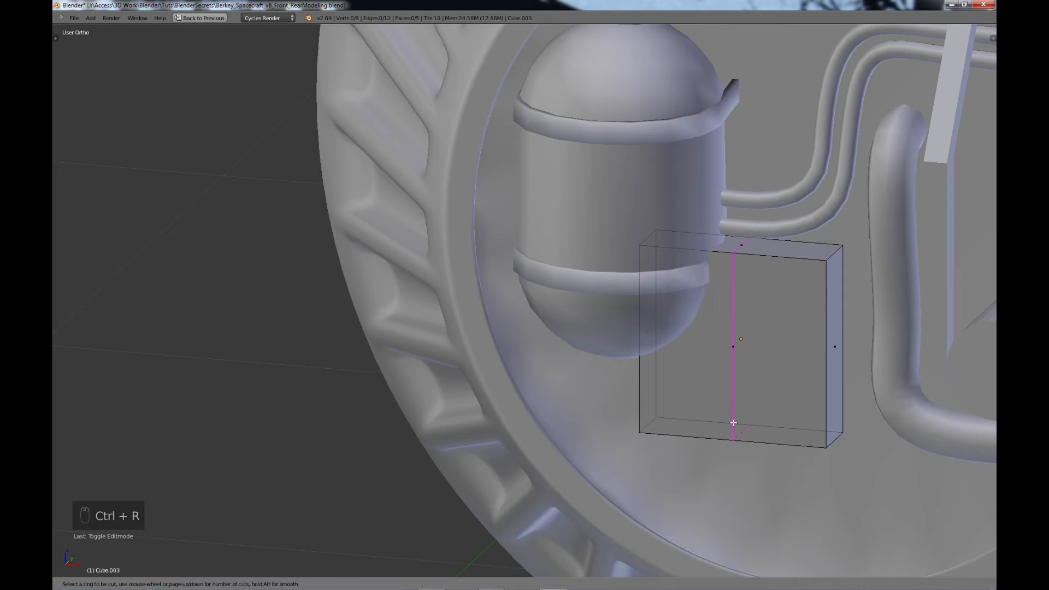
scroll(733, 422, up, 1)
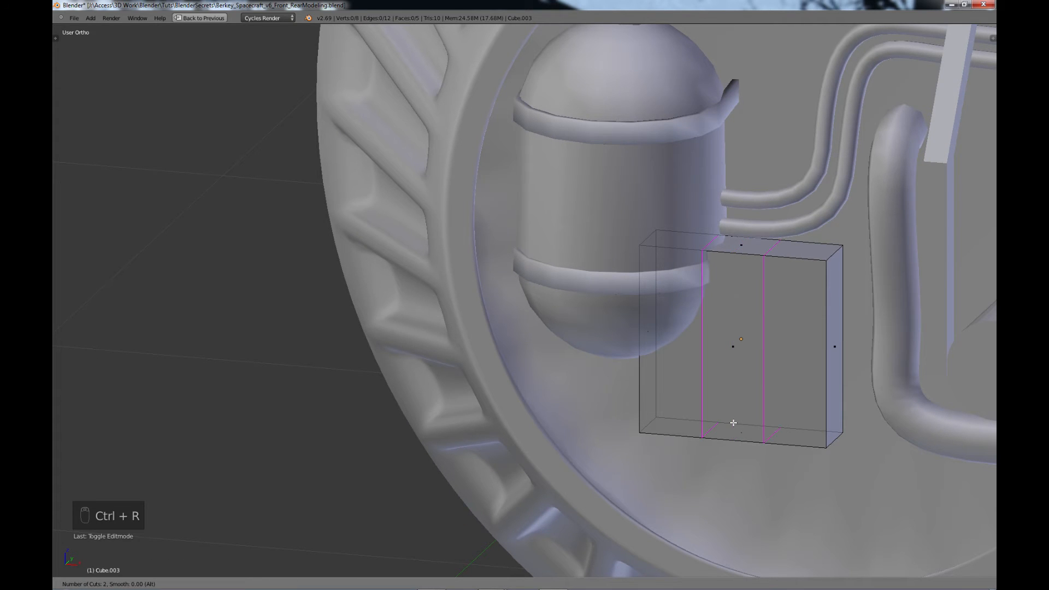
scroll(733, 422, up, 1)
click(733, 423)
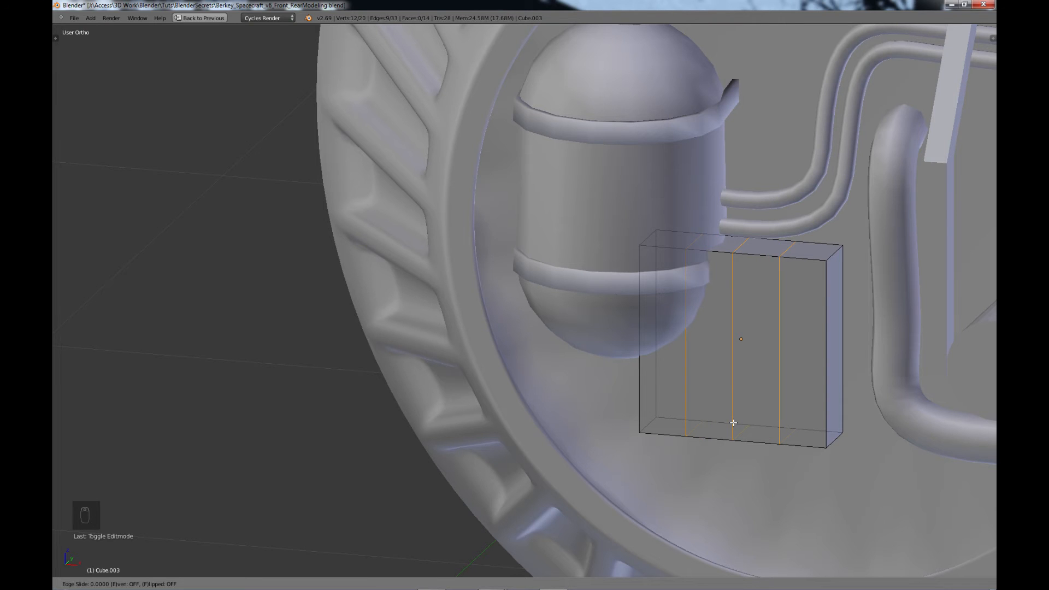
right_click(733, 422)
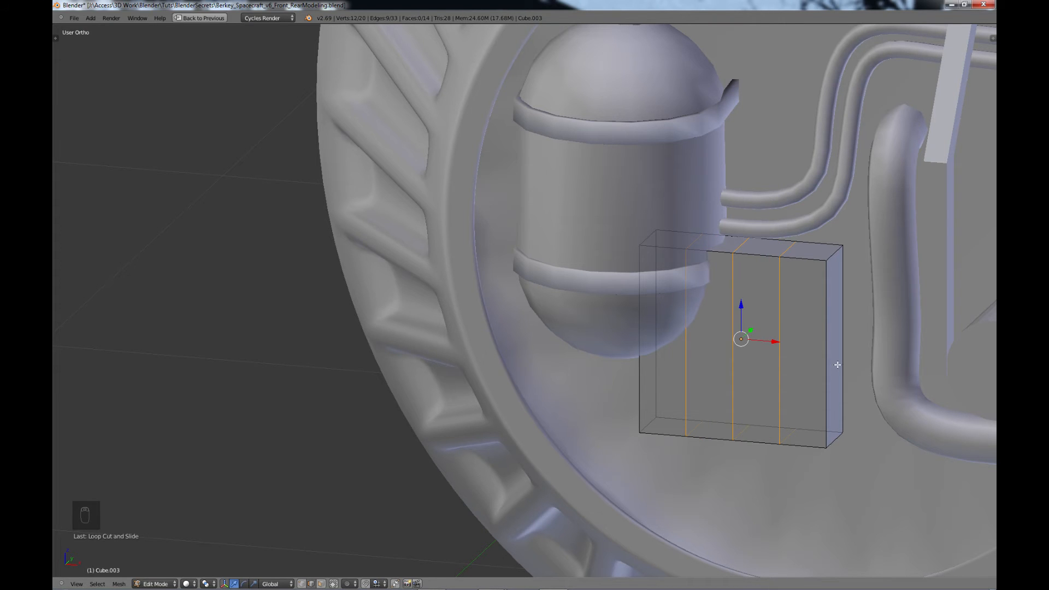
- Add three evenly spaced horizontal loop cuts around the box
key(ctrl+r)
scroll(837, 364, up, 3)
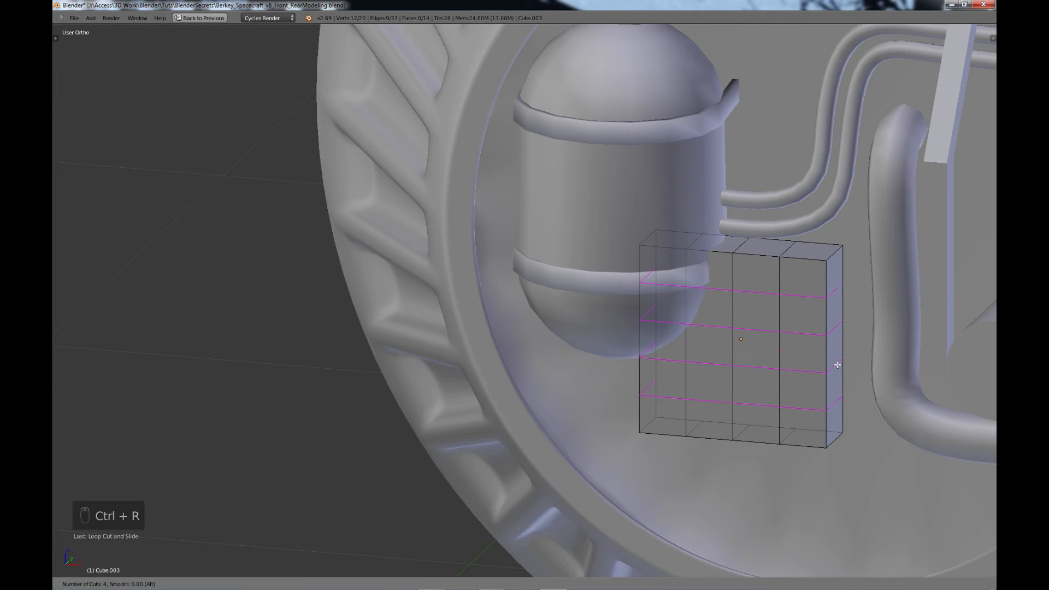
scroll(838, 364, down, 1)
click(836, 363)
right_click(785, 365)
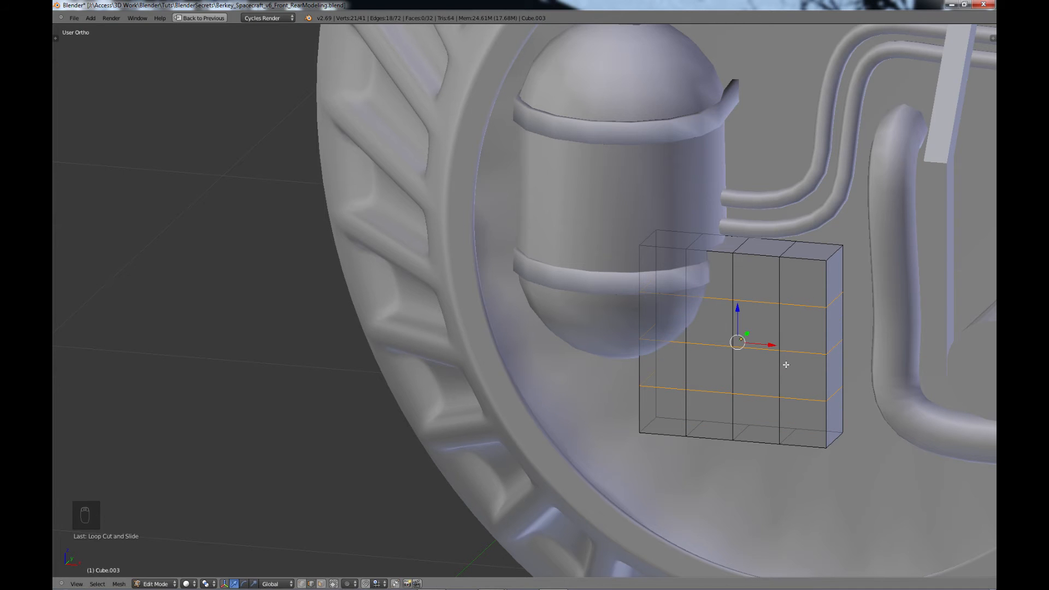
- Delete the front and back vertices at the box's upper corner that overlaps the tank
middle_drag(786, 364, 789, 390)
scroll(750, 400, up, 1)
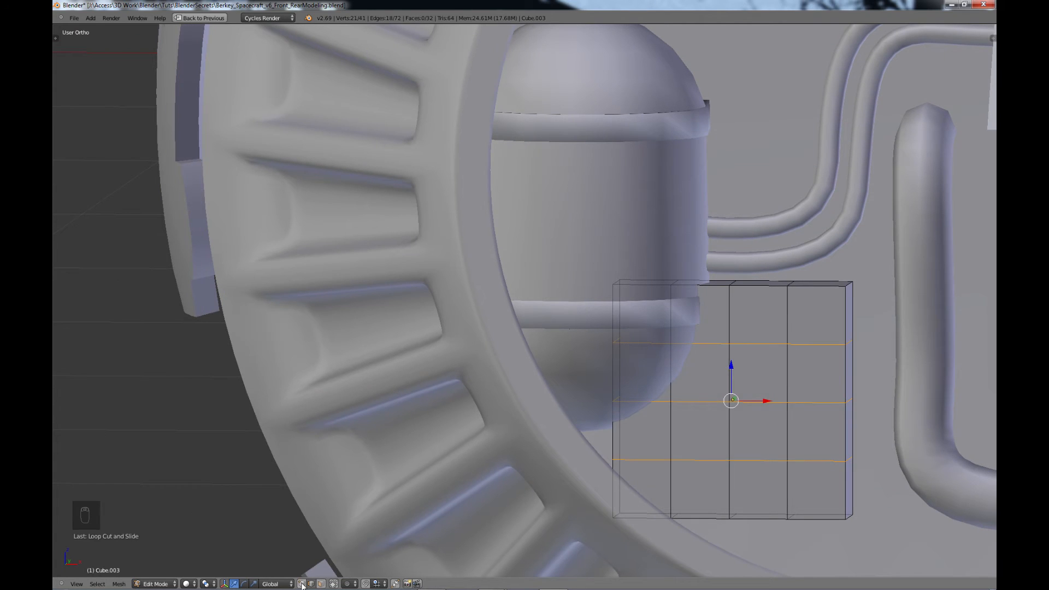
click(310, 583)
right_click(622, 288)
key(c)
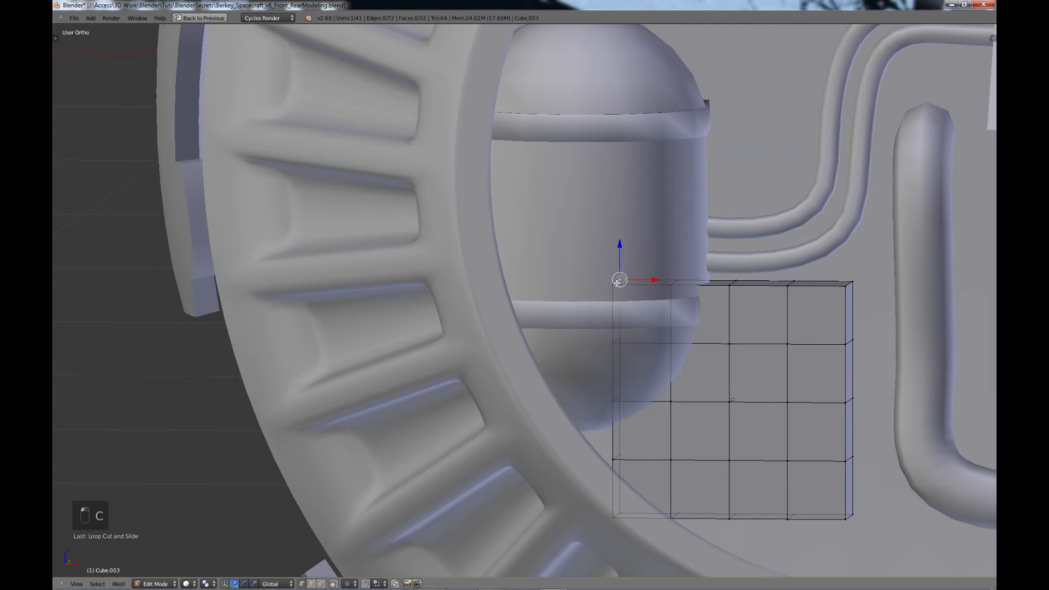
key(x)
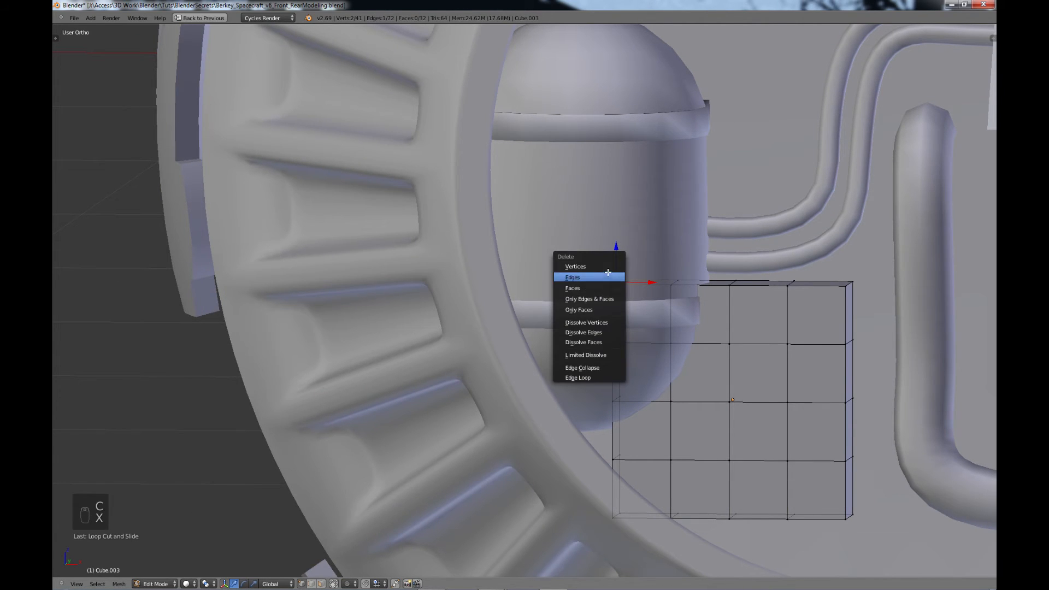
click(612, 276)
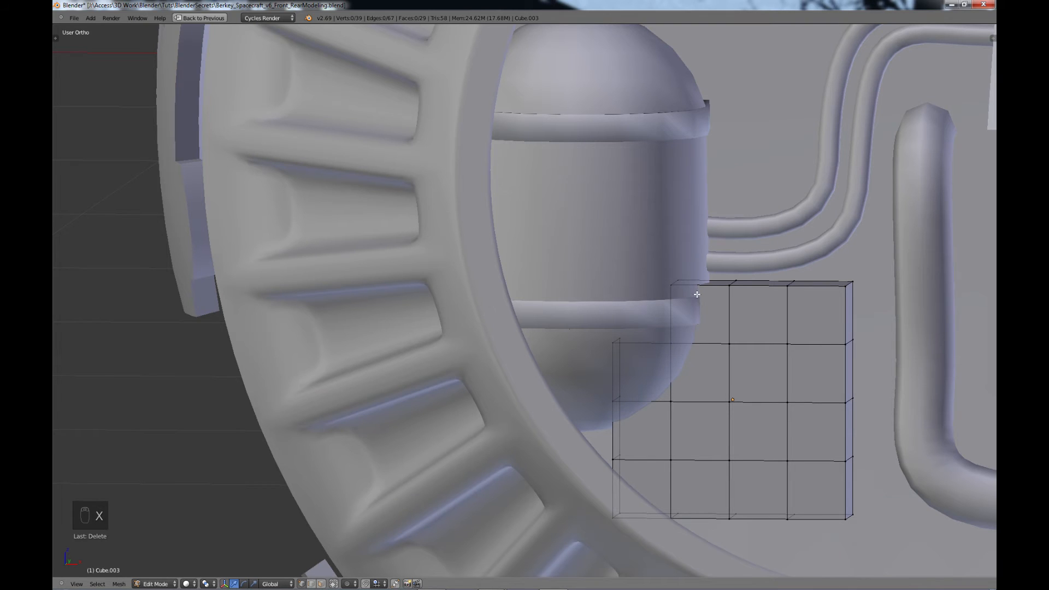
- Shift the remaining upper corner's front and back vertices along X away from the tank, to its outer edge
right_click(679, 281)
key(c)
click(673, 286)
key(c)
click(671, 286)
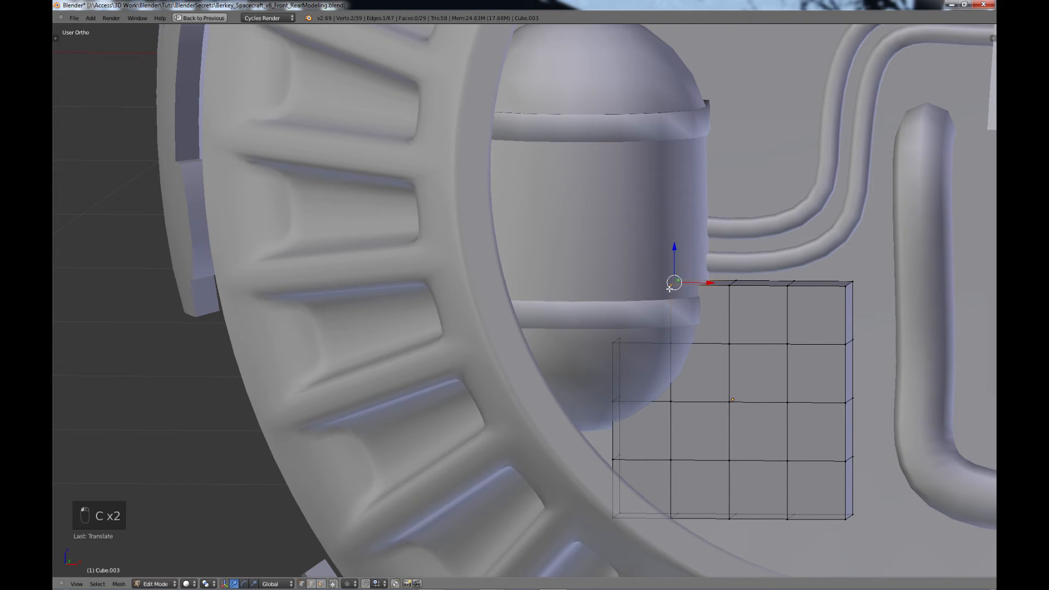
drag(700, 282, 742, 295)
- Move the inner corner vertex one row below the top away from the tank, in line under the shifted corner
right_click(671, 344)
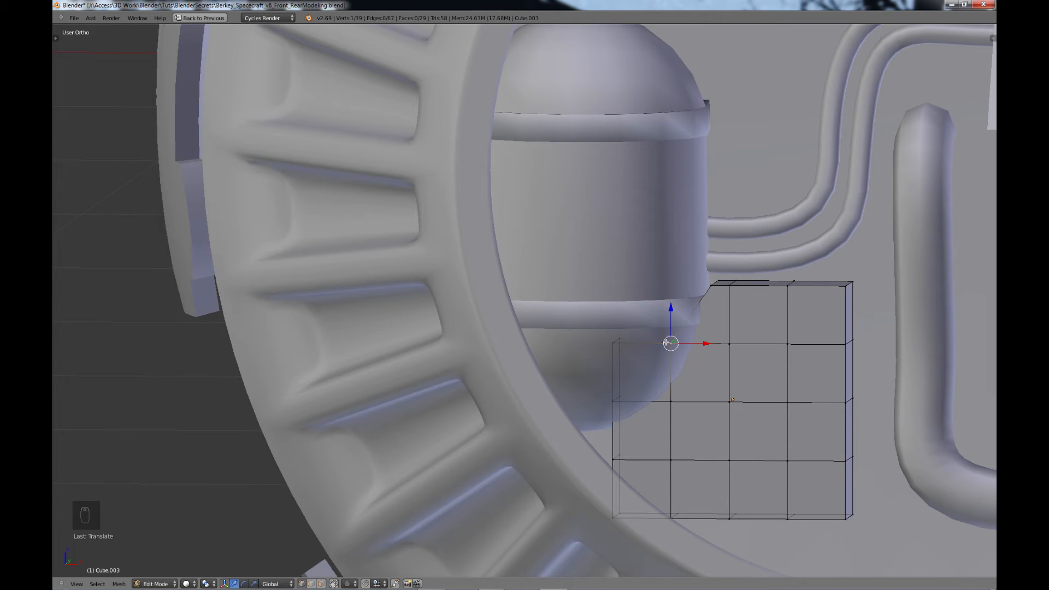
key(b)
key(g)
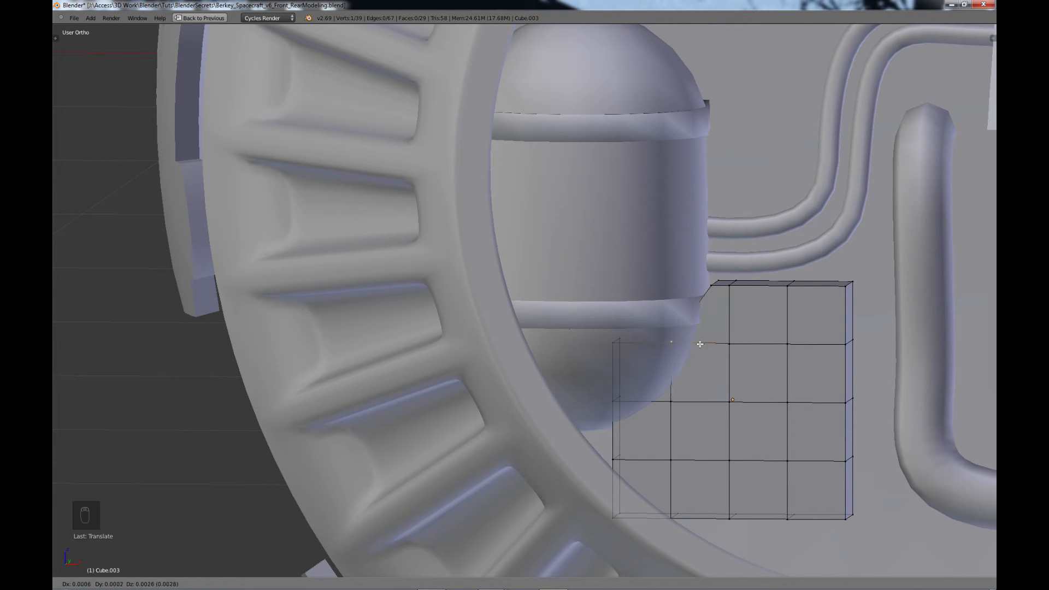
click(732, 346)
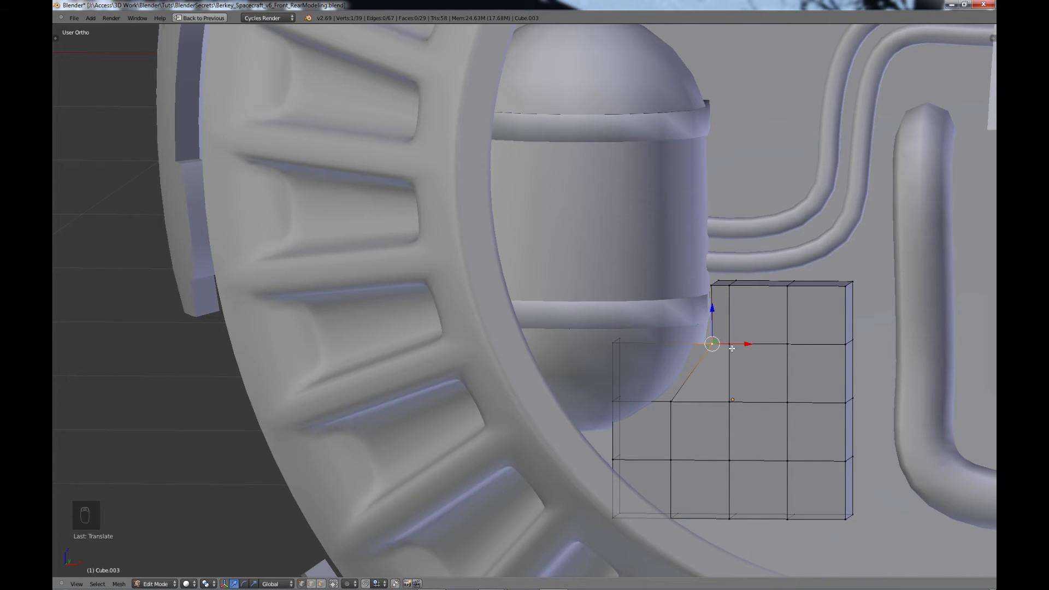
scroll(694, 391, down, 1)
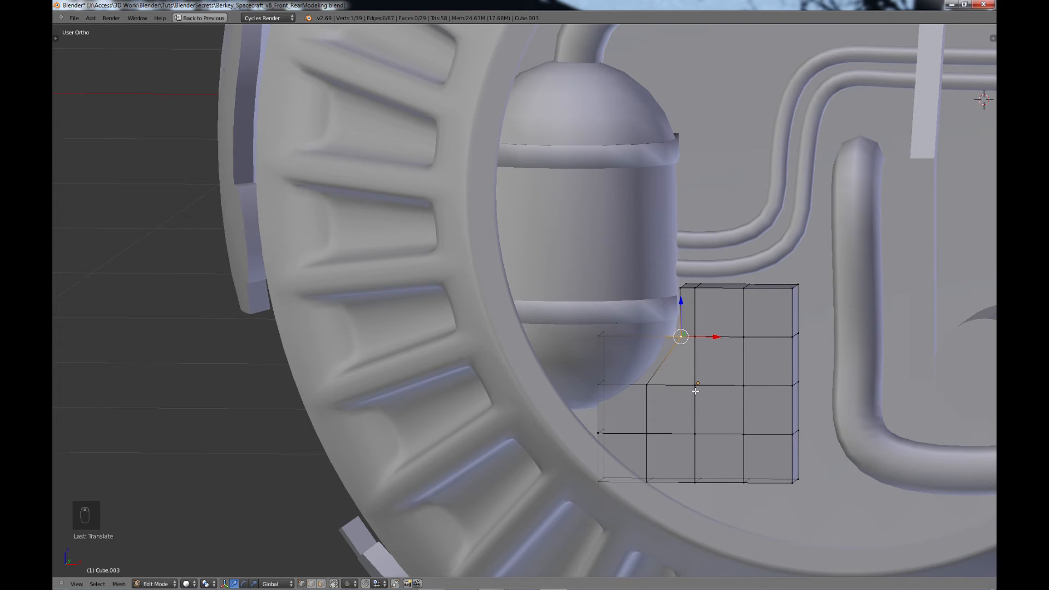
- Delete the front and back outer vertices on the second row that still overlap the tank
key(g)
click(603, 333)
key(c)
click(597, 337)
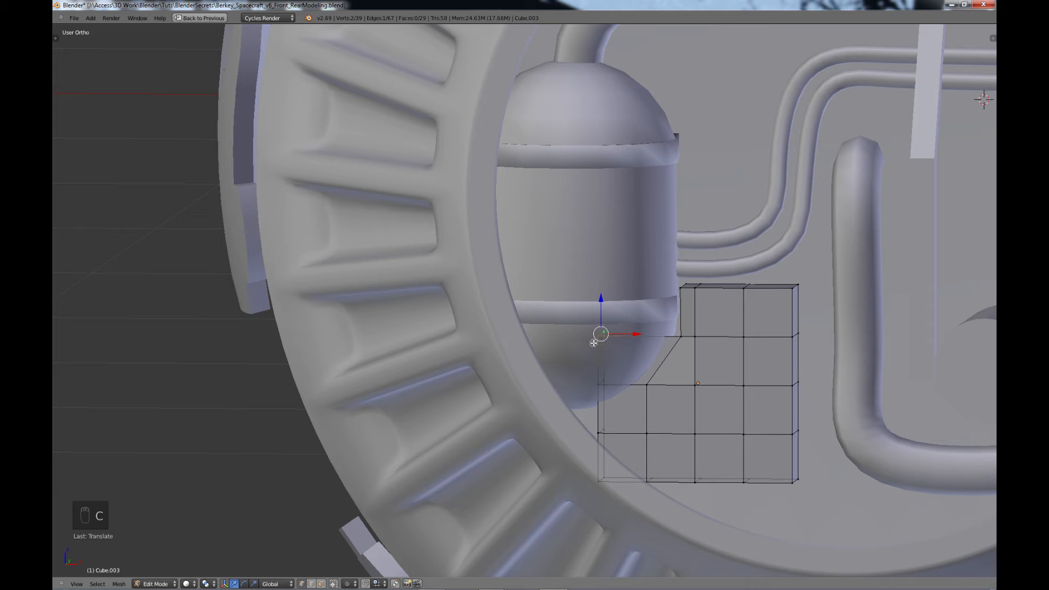
key(x)
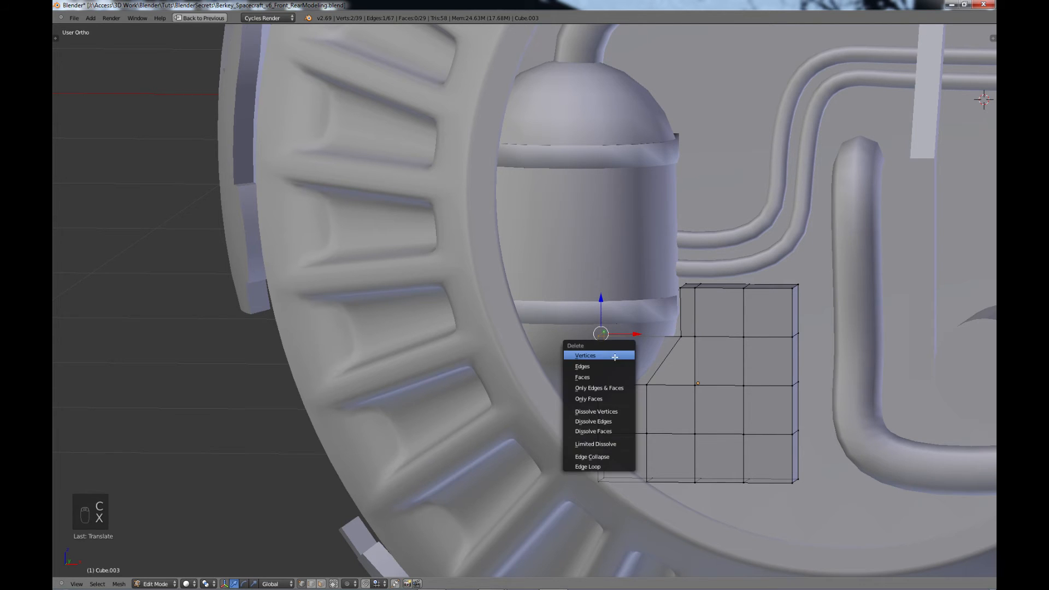
click(614, 356)
- Lower the front and back vertices of the outer corner beneath the tank along Z by about 0.05, following the tank's rounded bottom
right_click(603, 382)
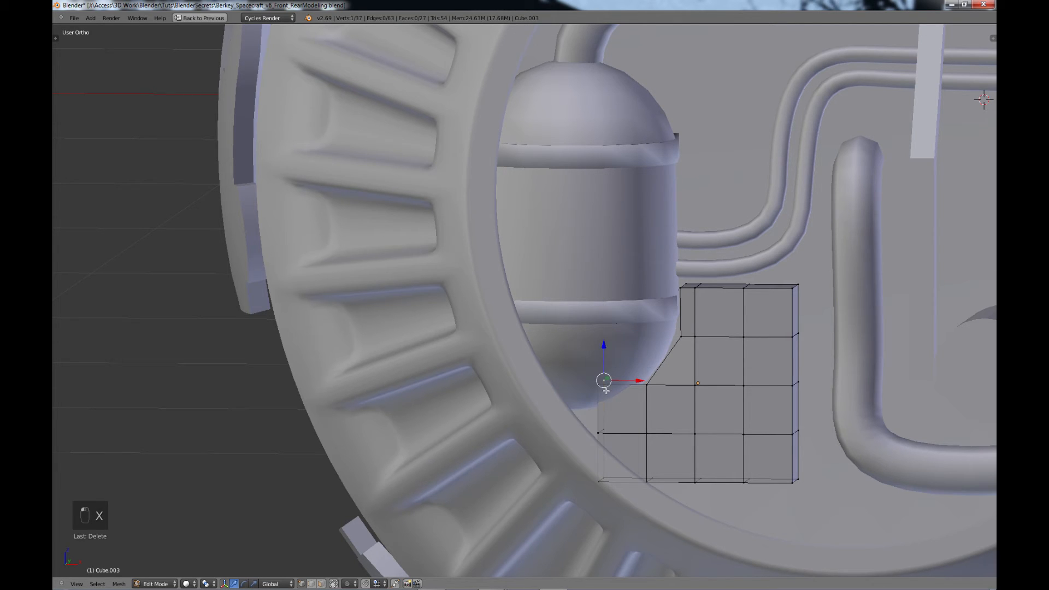
key(c)
click(602, 384)
right_click(599, 387)
drag(603, 354, 607, 386)
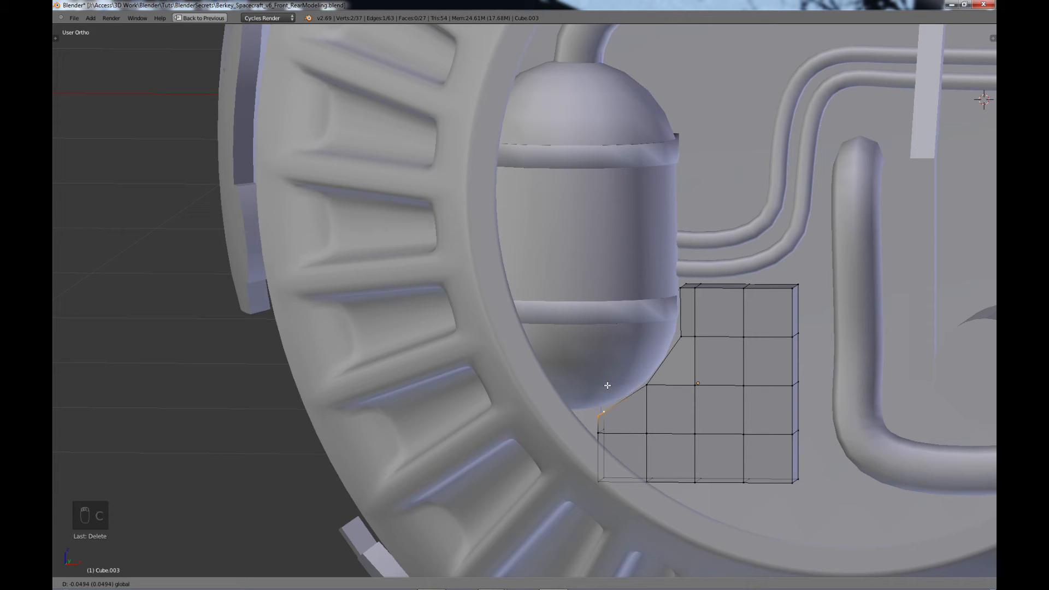
click(607, 384)
scroll(608, 384, down, 5)
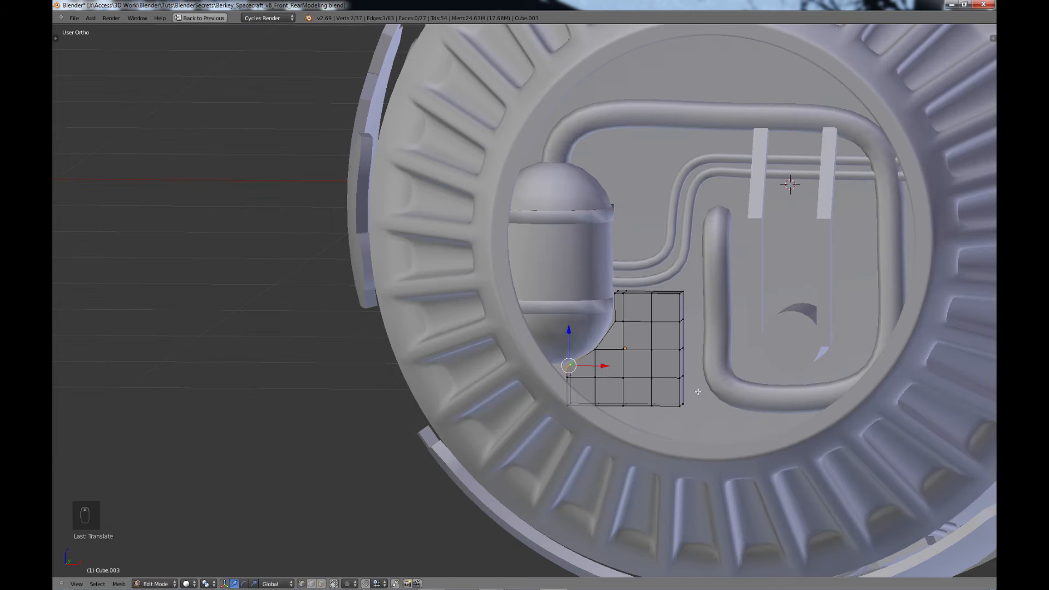
key(a)
key(Tab)
mouse_move(710, 392)
middle_down()
mouse_move(682, 395)
mouse_move(709, 399)
middle_up()
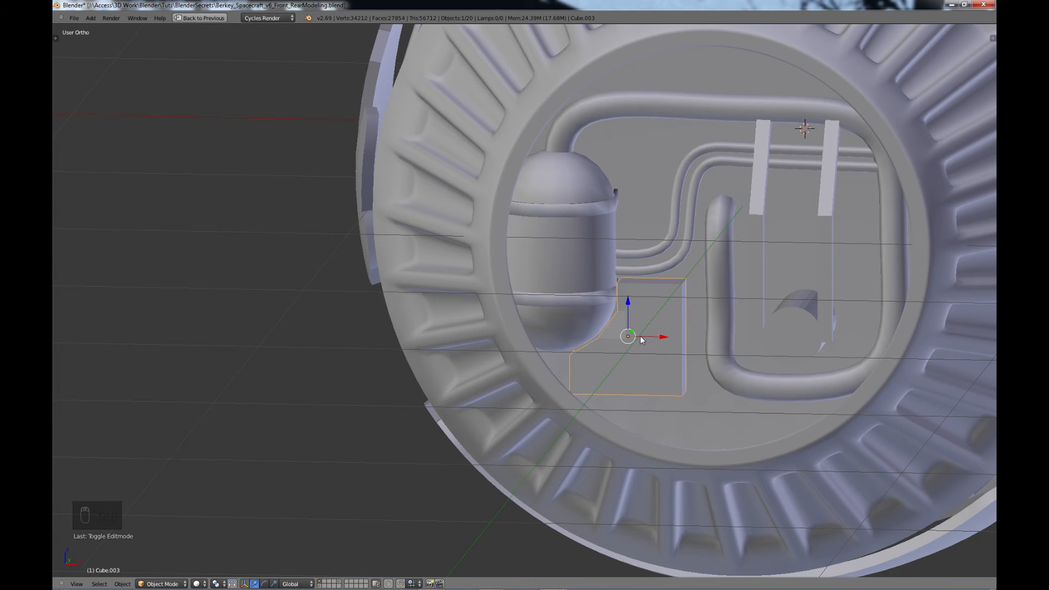
- Inset the front face on the second row, farthest from the tank, by extruding it in place and scaling it to about 0.76
key(Tab)
scroll(653, 355, up, 1)
scroll(653, 356, up, 1)
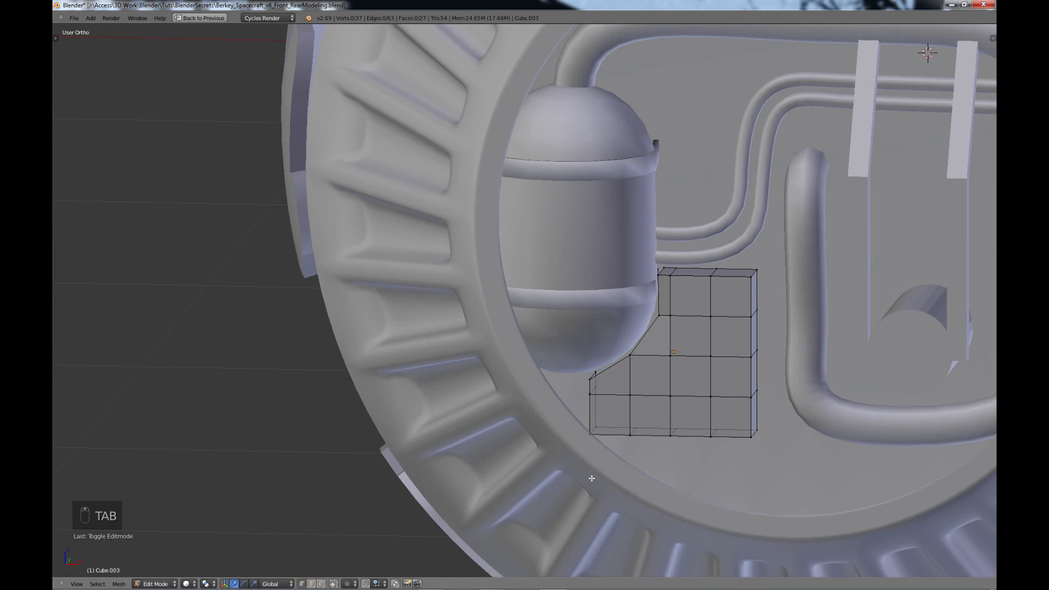
click(322, 584)
right_click(728, 338)
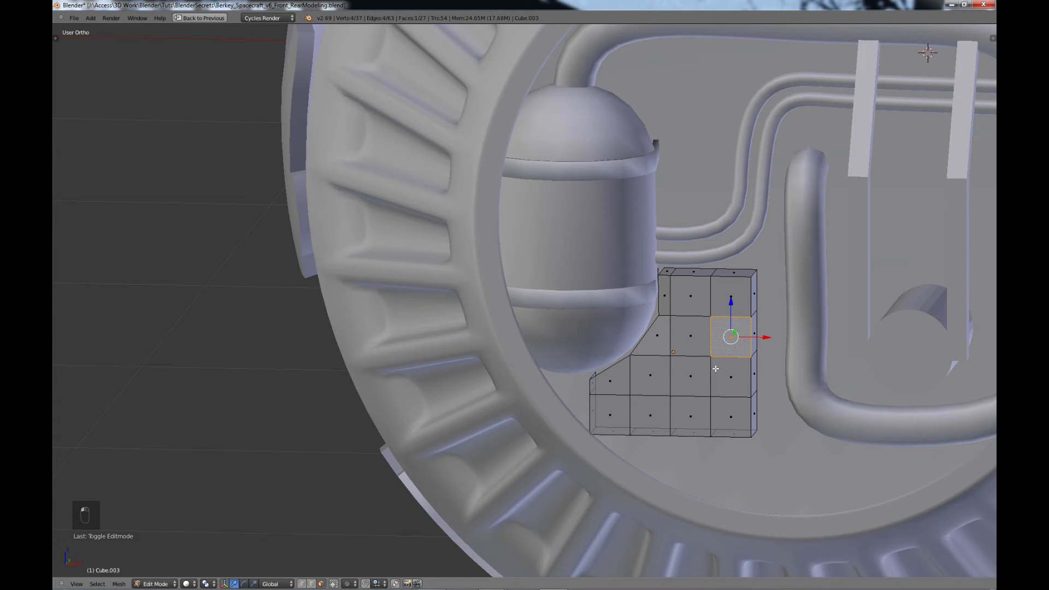
middle_drag(764, 417, 701, 420)
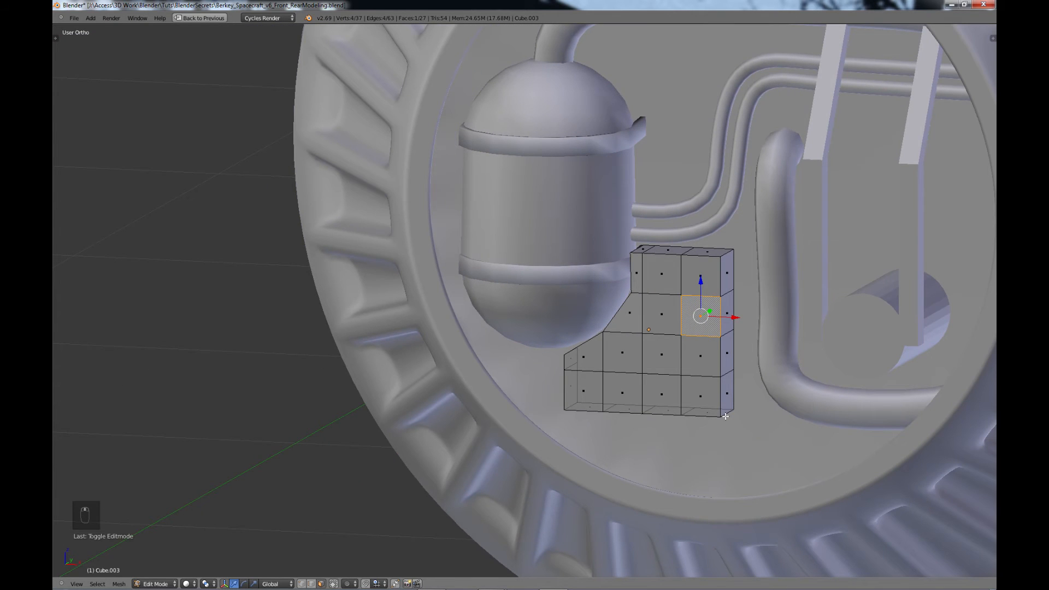
key(e)
key(s)
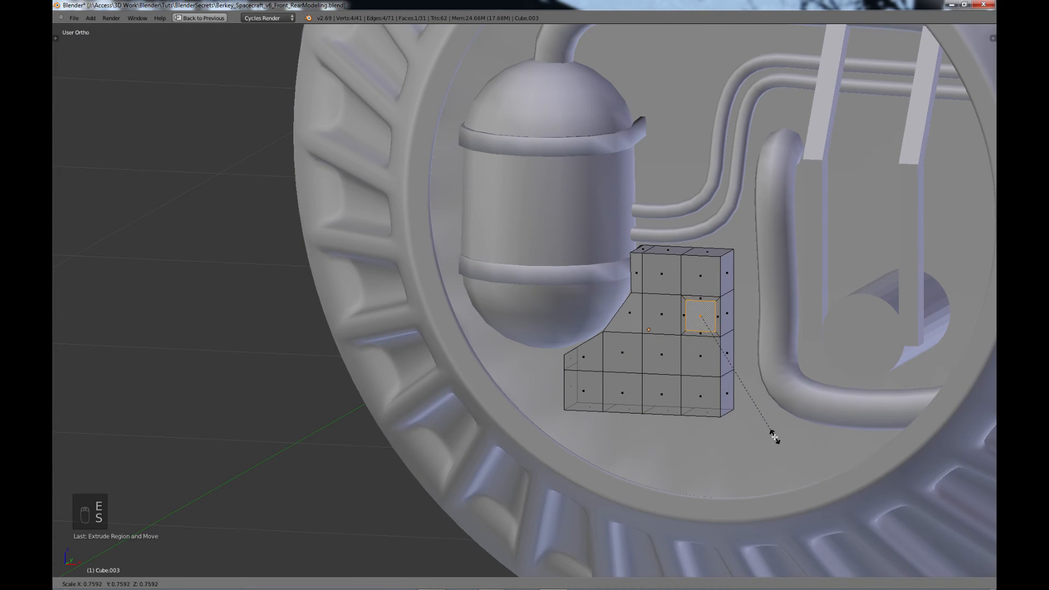
click(773, 435)
- Extrude the inset face into the box and delete that end face to leave an open square hole
key(e)
click(787, 423)
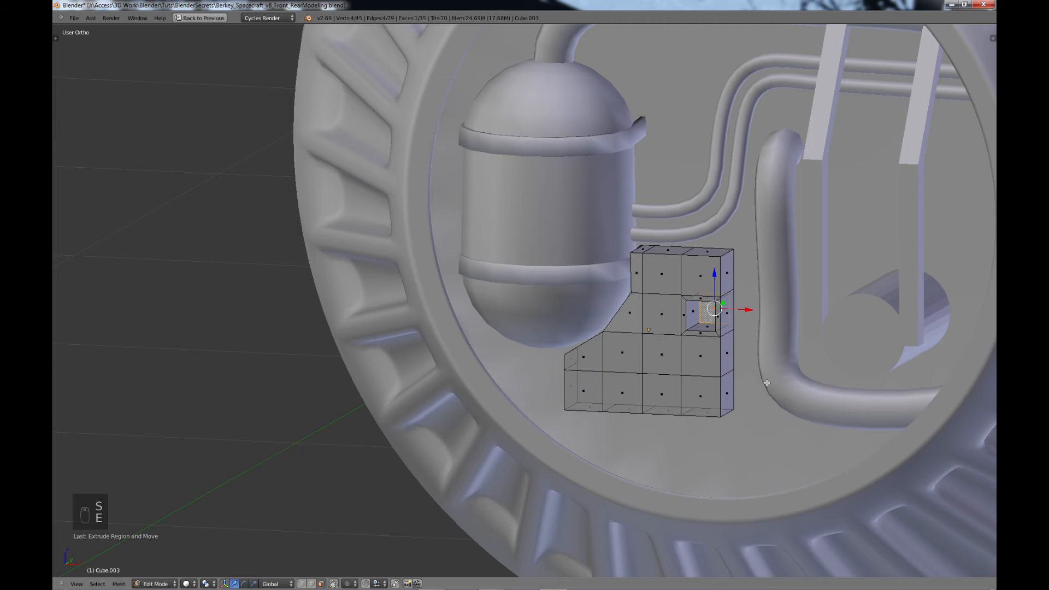
key(x)
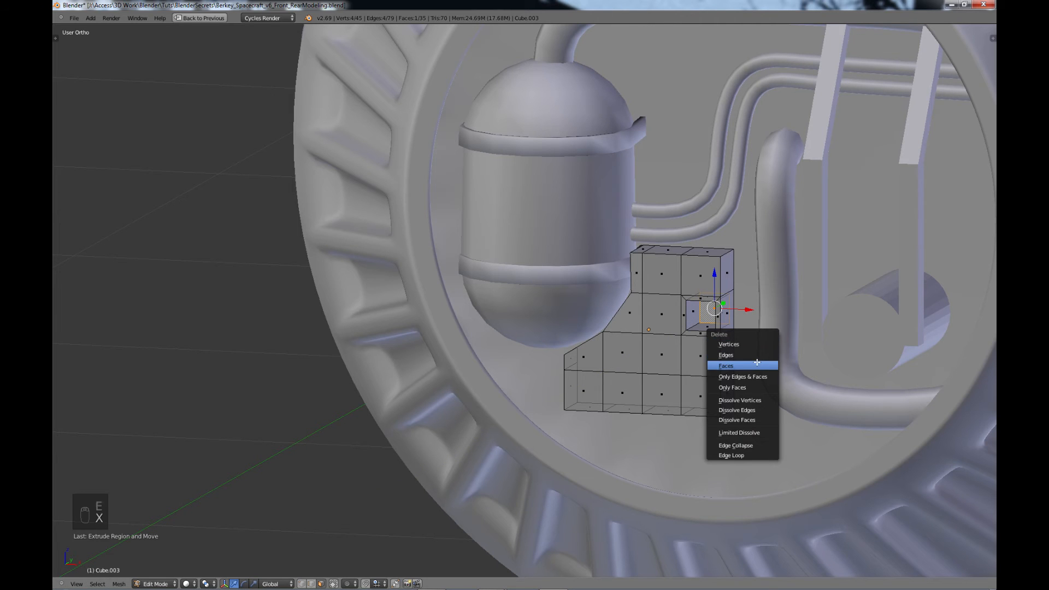
click(758, 360)
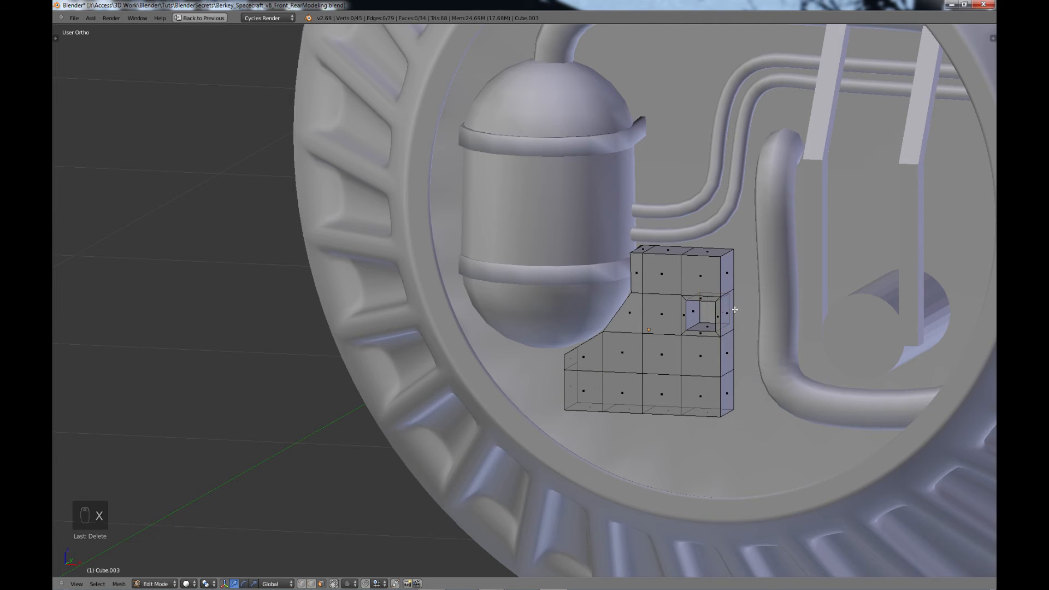
- Inset the middle front face of the top row by extruding it in place and scaling it to about 0.56
right_click(661, 272)
key(e)
right_click(668, 278)
key(s)
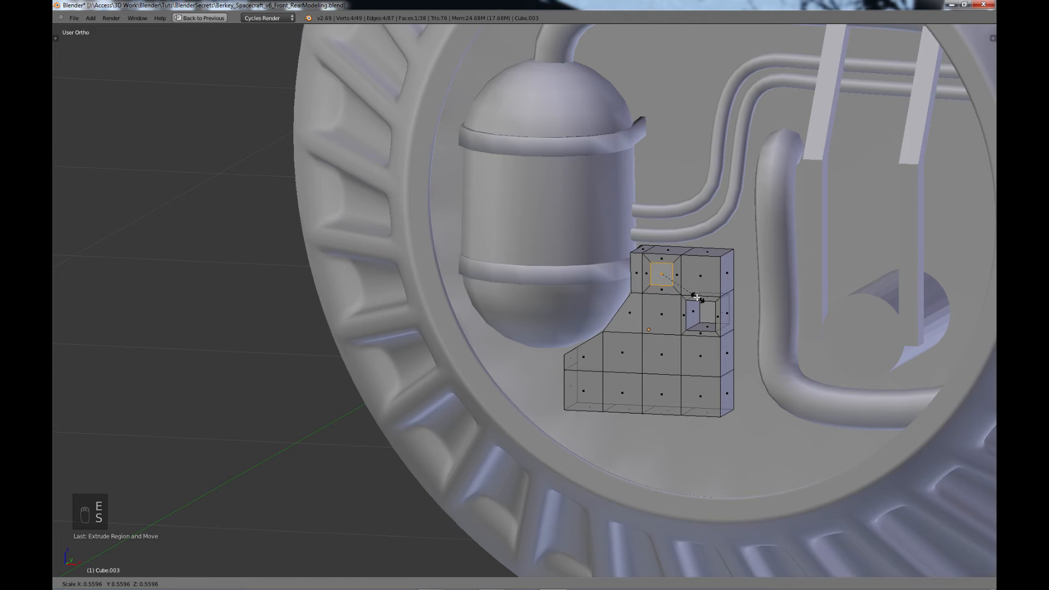
click(696, 297)
- Extrude the top row's inset face inward and delete its end face to open a second hole
key(e)
right_click(702, 295)
key(x)
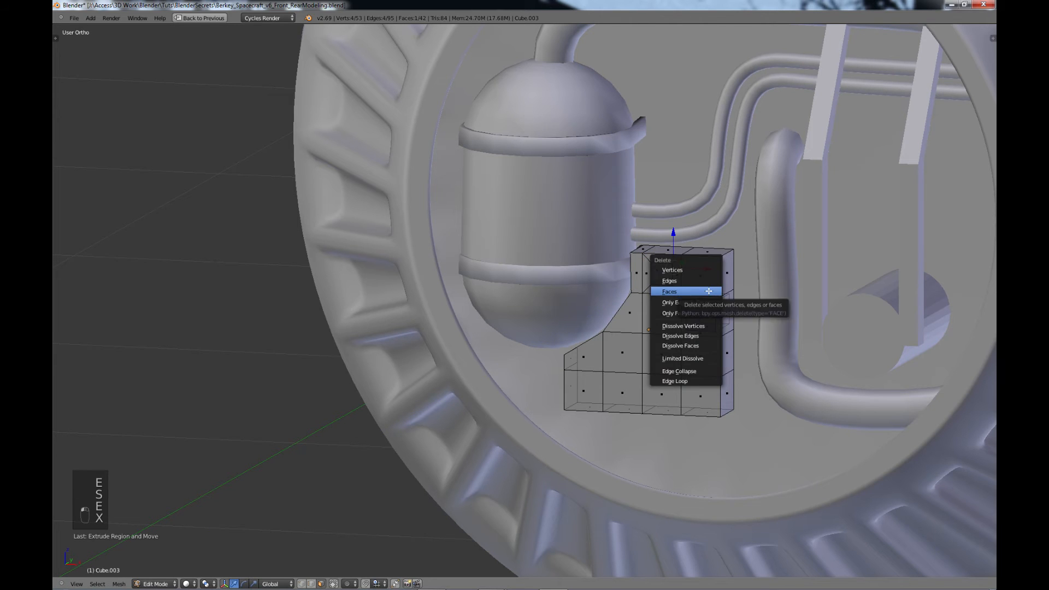
click(708, 291)
- Inset the front face directly below the top-row hole and extrude it outward about 0.04 as a raised block
right_click(661, 312)
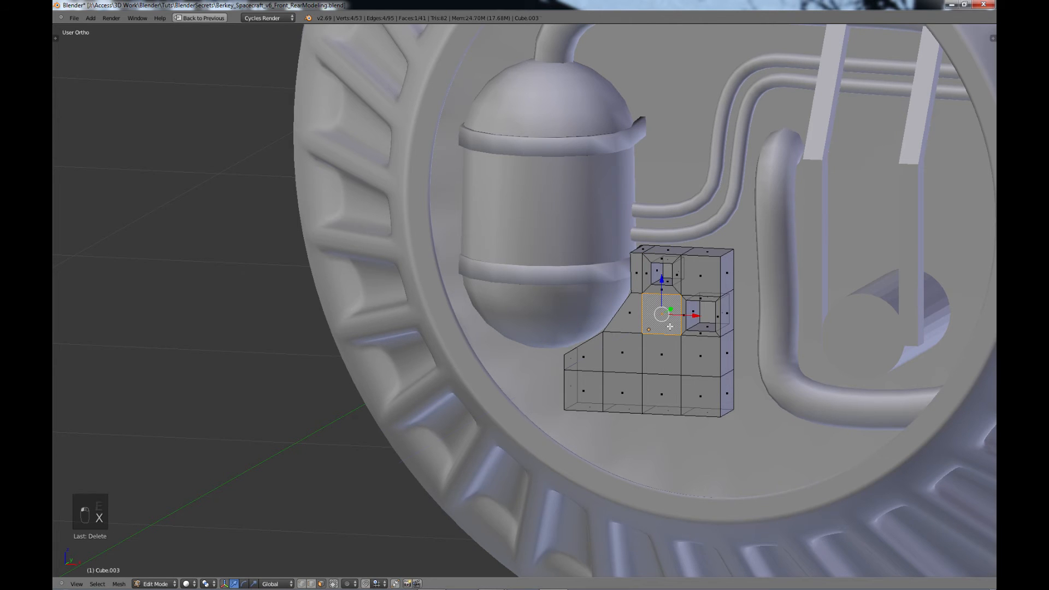
key(e)
right_click(670, 326)
key(s)
click(683, 337)
key(e)
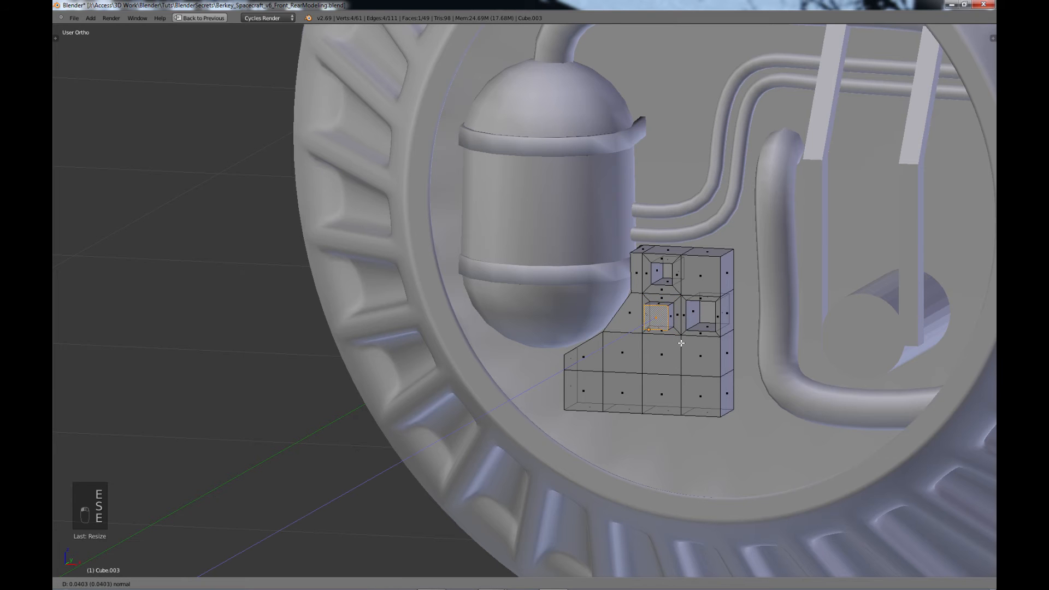
click(680, 343)
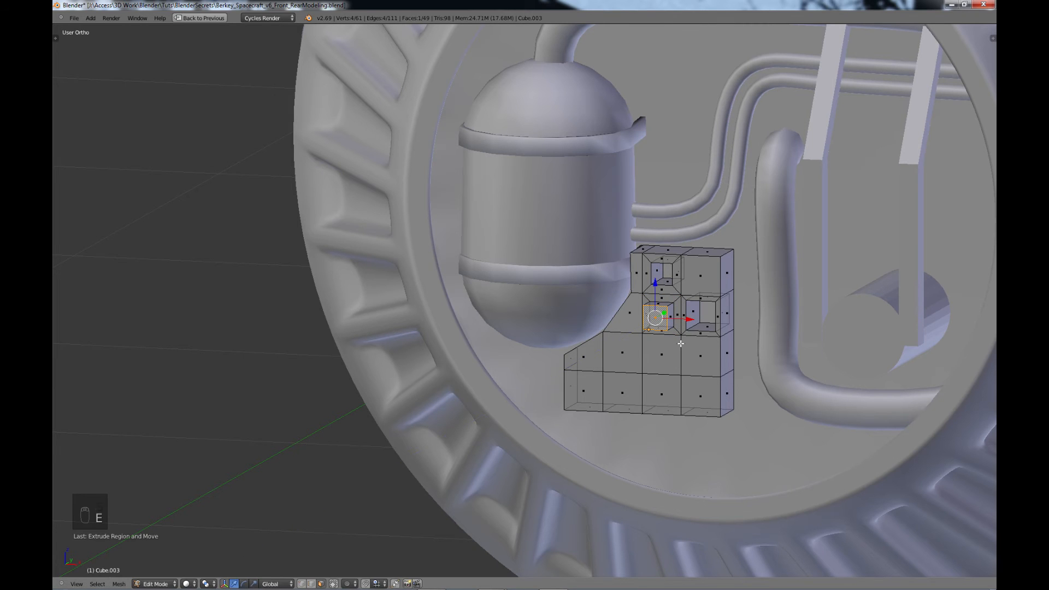
- Inset the raised block's front face, extrude it inward about 0.04 and delete the end face to form a hollow socket
key(e)
right_click(680, 343)
key(s)
click(683, 343)
key(e)
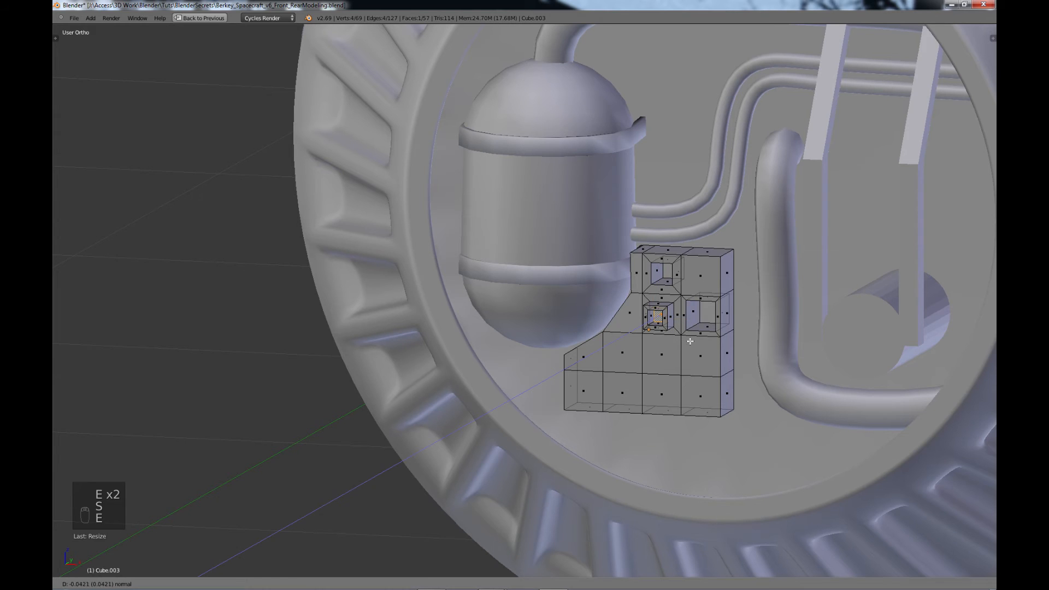
click(691, 339)
key(x)
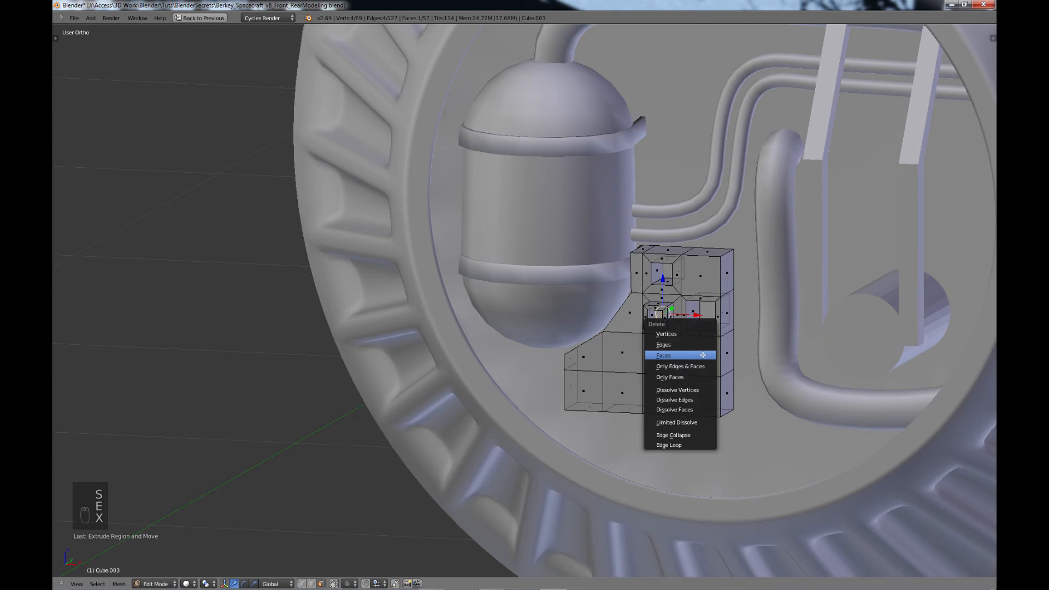
click(701, 358)
- Inset the front face below the largest hole to about 0.38 scale and extrude it outward about 0.09 as a peg
right_click(700, 356)
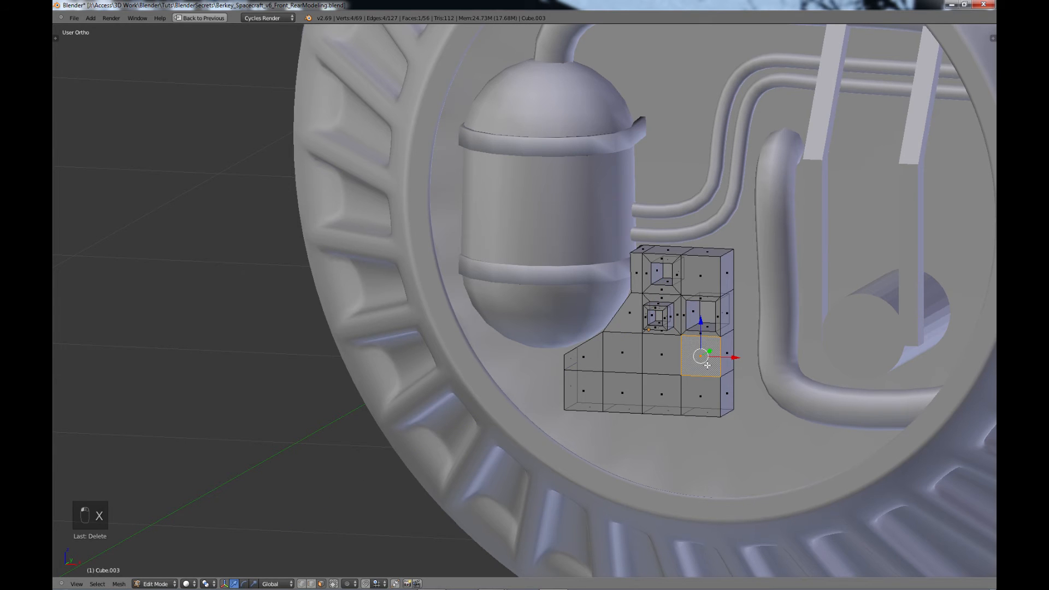
key(e)
click(701, 359)
key(s)
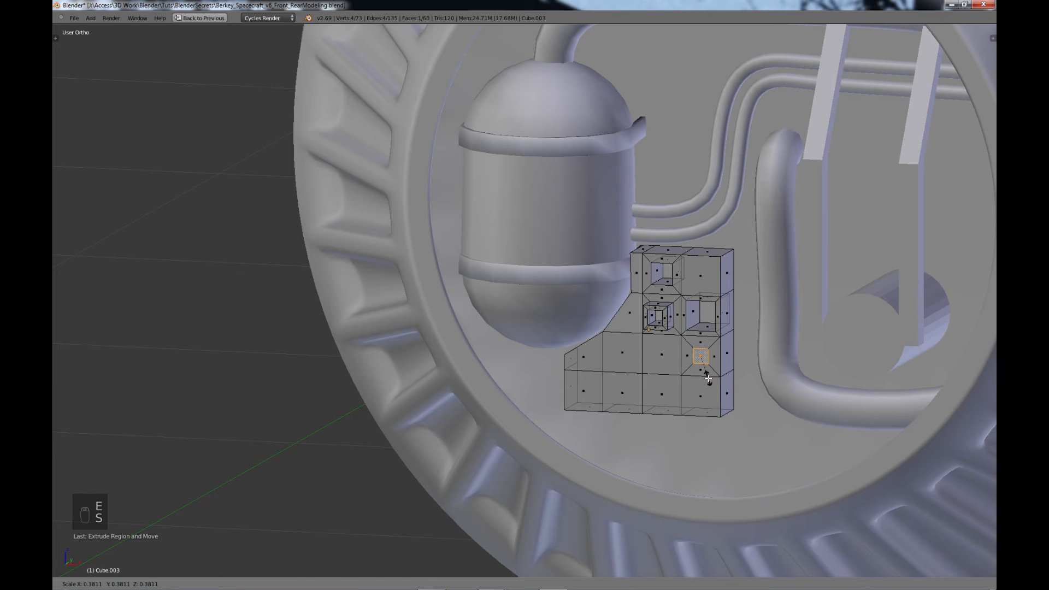
click(705, 377)
key(e)
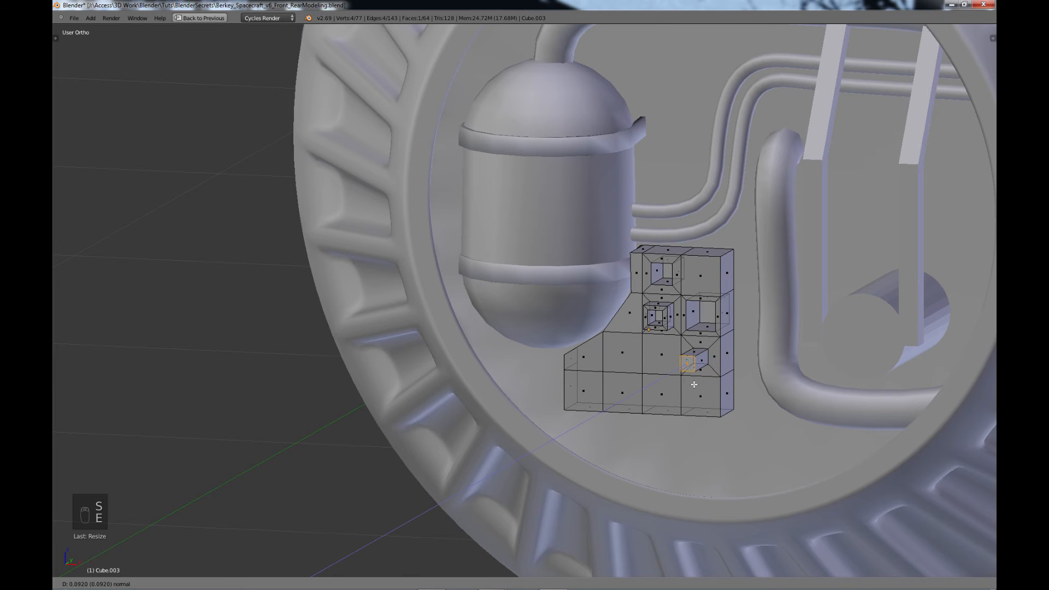
click(693, 385)
- Add a loop cut around the protruding peg, slid toward its front end
middle_drag(687, 387, 700, 348)
scroll(701, 348, up, 2)
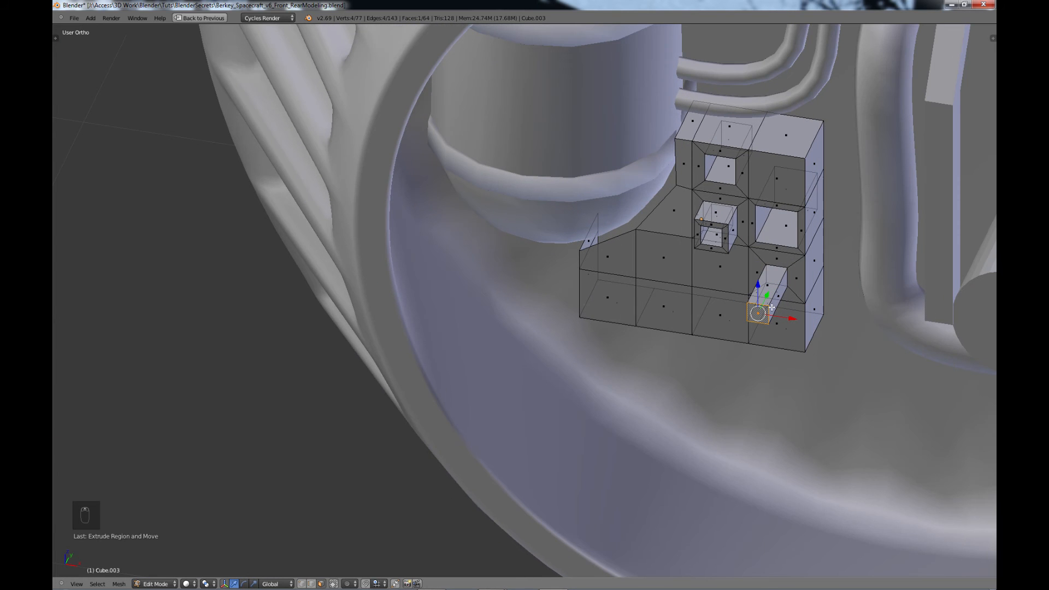
key(ctrl+r)
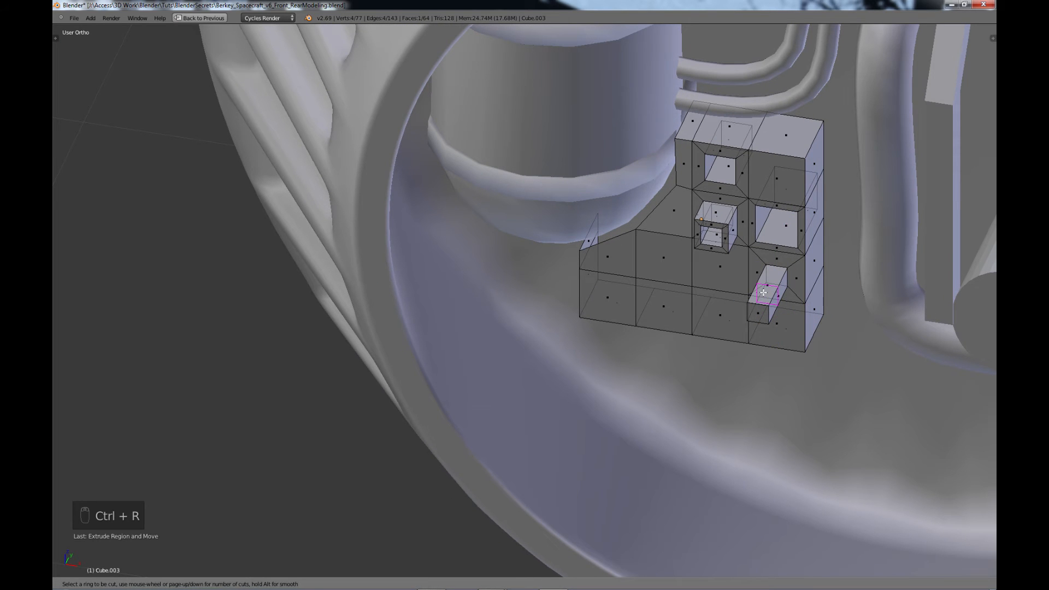
click(763, 292)
click(762, 301)
middle_drag(773, 326, 652, 411)
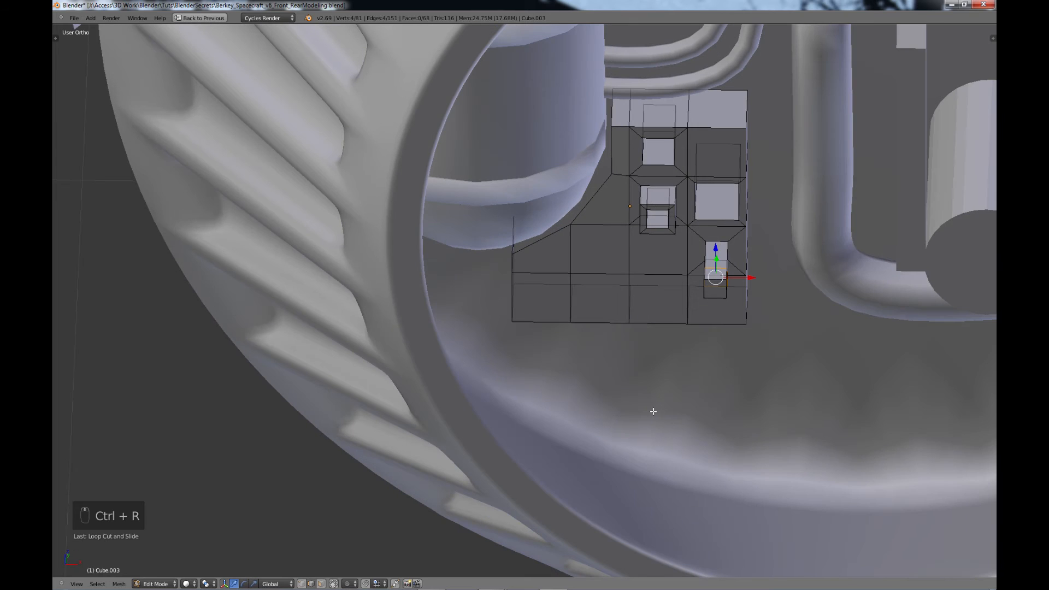
- Extrude the peg tip's tank-facing side face across the box front into a long bar reaching past the box's edge
click(321, 584)
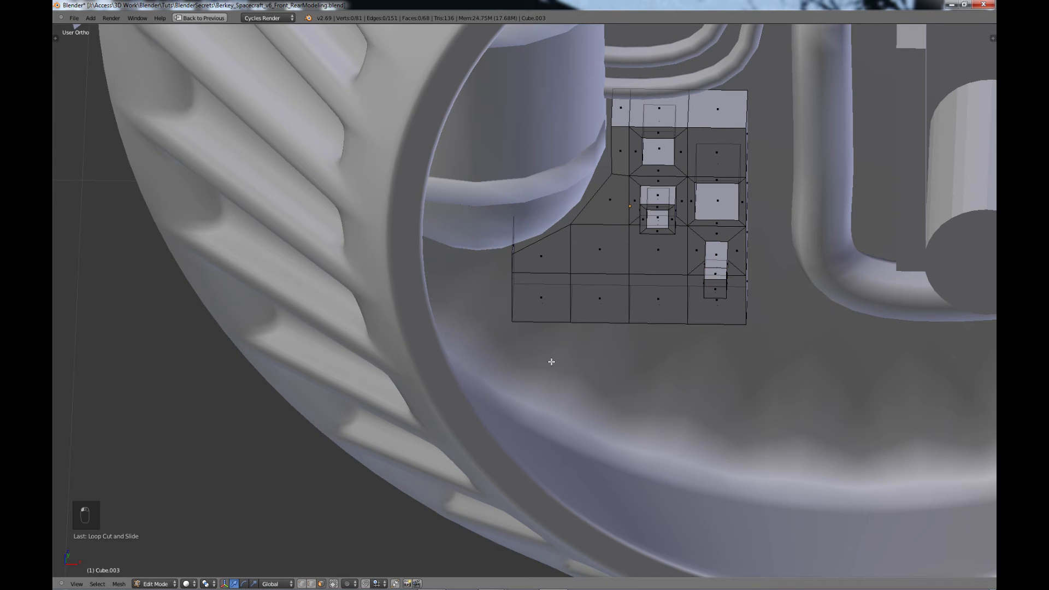
middle_drag(550, 358, 738, 321)
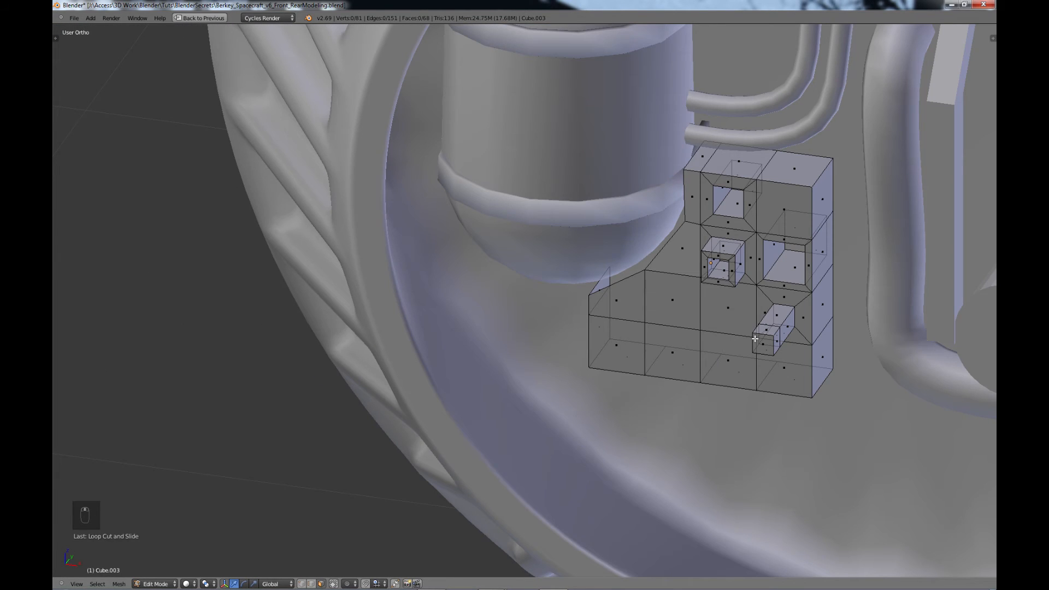
right_click(755, 338)
key(e)
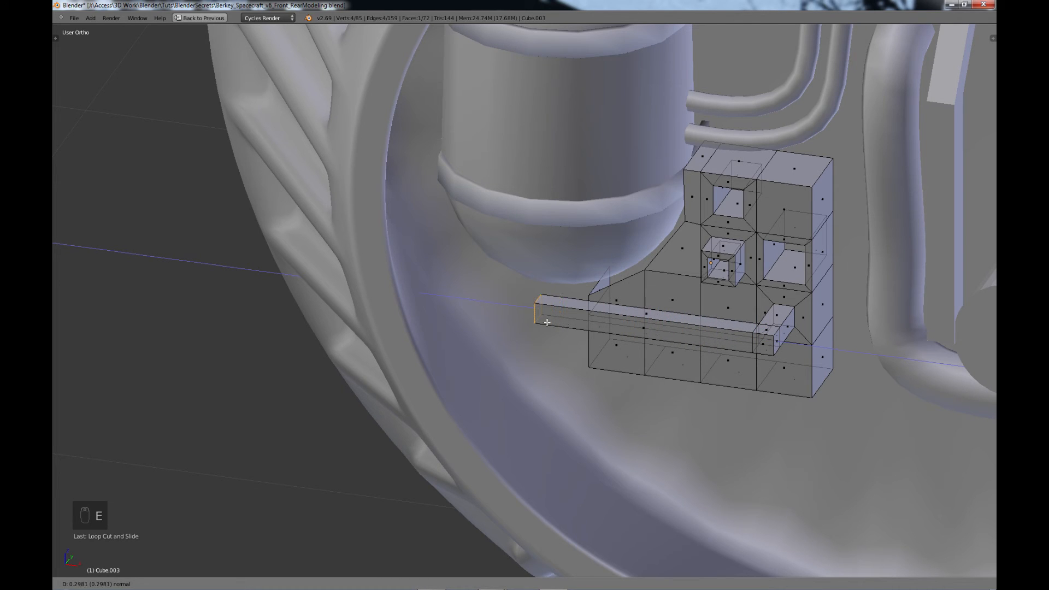
click(522, 320)
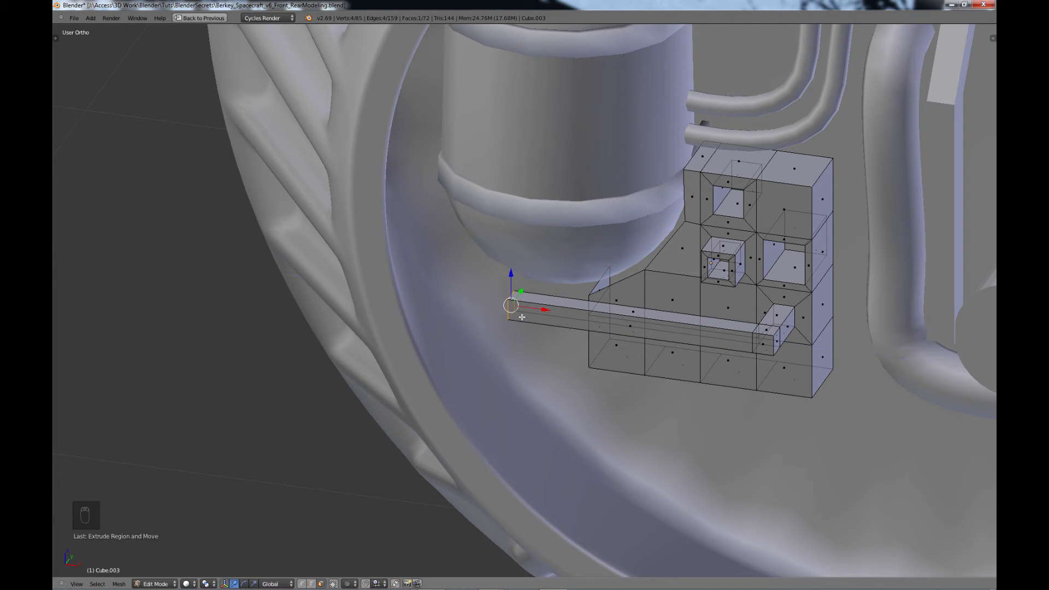
- Add a loop cut around the long bar and slide it close to the bar's free end
key(ctrl+r)
click(533, 325)
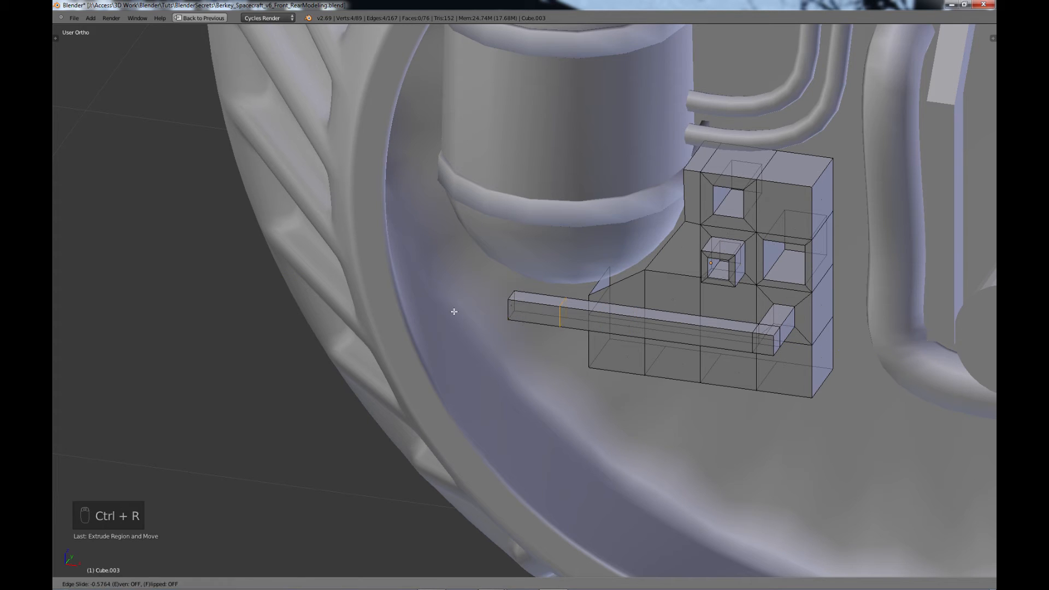
click(428, 305)
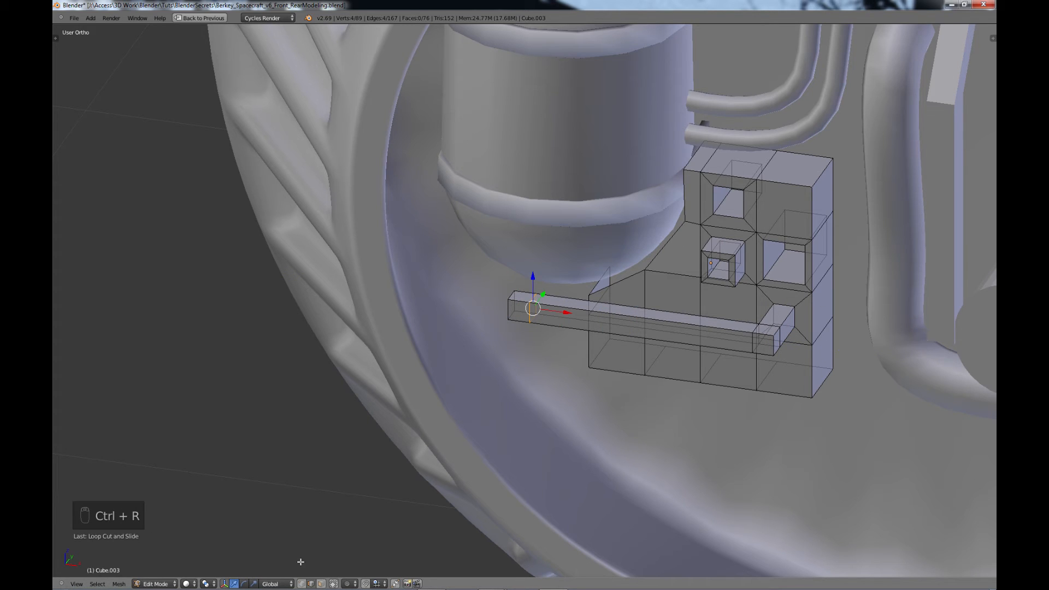
- Extrude the rear face at the bar's free end backward about 0.095 toward the wall behind the tank
key(a)
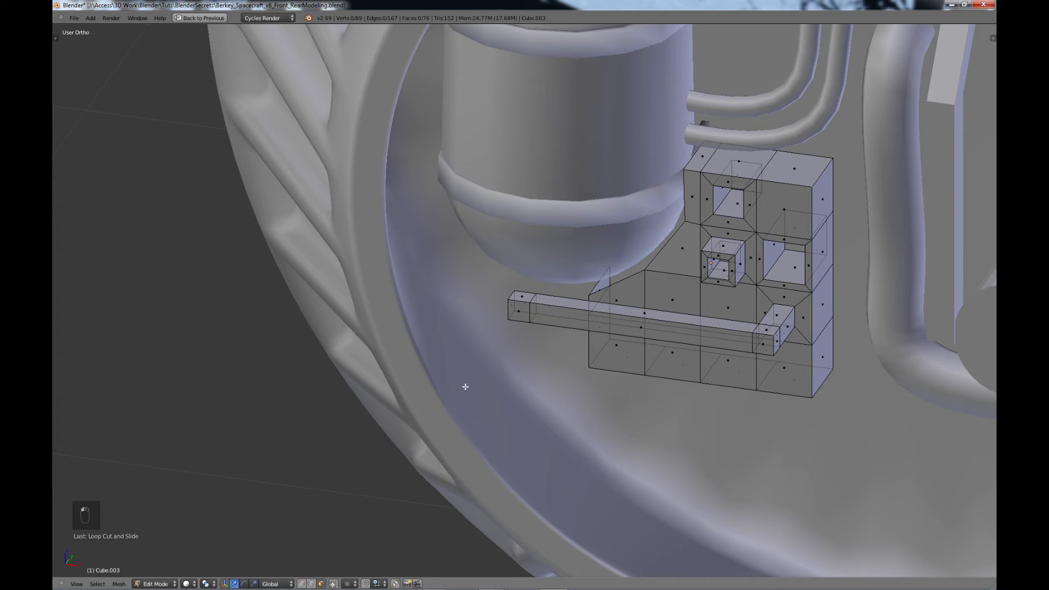
click(522, 306)
click(526, 302)
click(527, 303)
key(e)
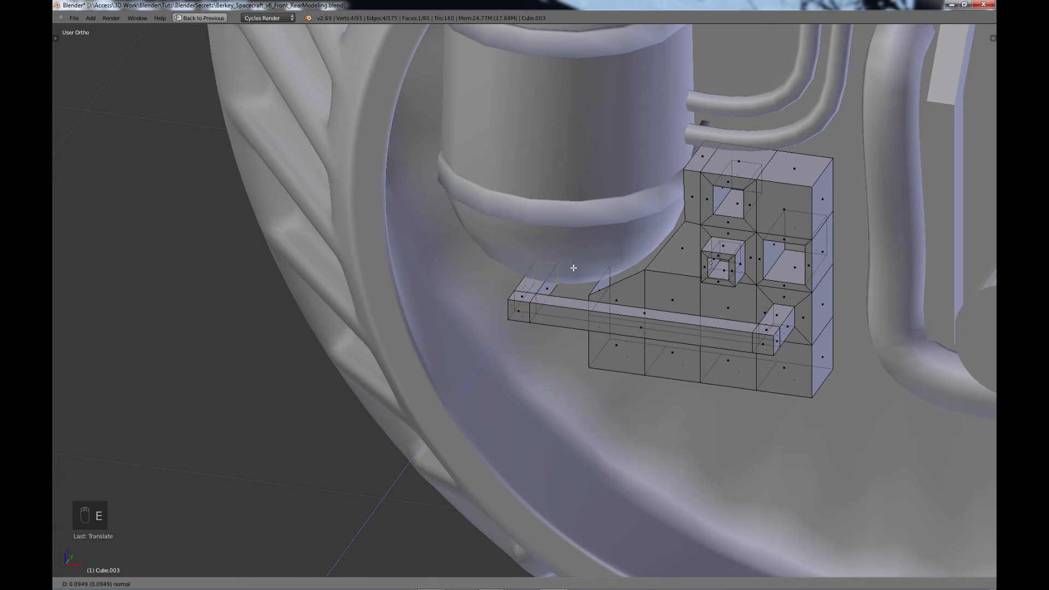
click(573, 268)
- Inset the box's bottom-row front face second from the tank side and extrude it forward into a square block
scroll(654, 345, down, 2)
middle_drag(655, 345, 663, 340)
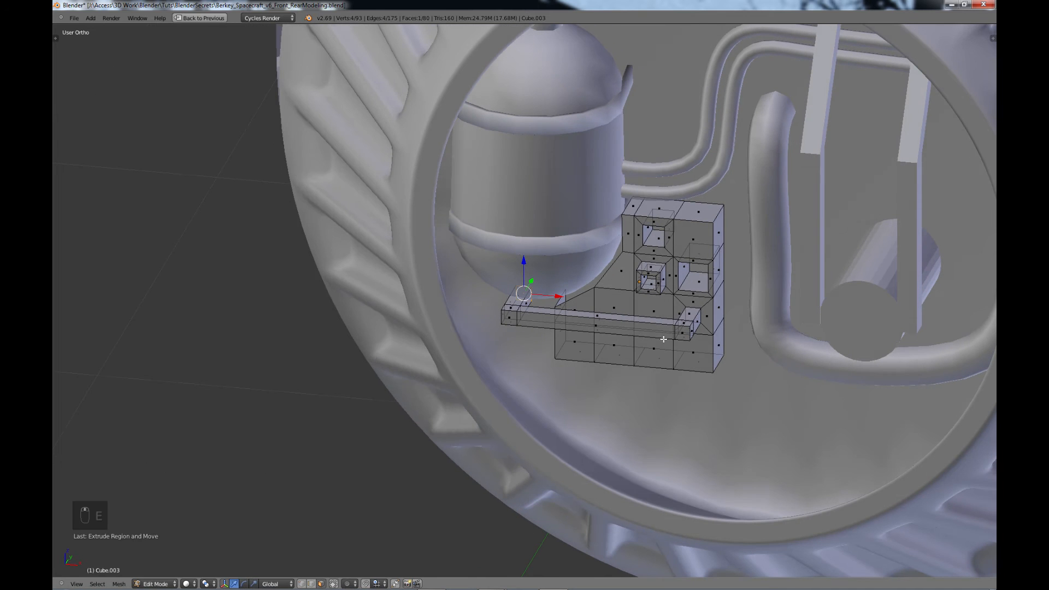
right_click(616, 350)
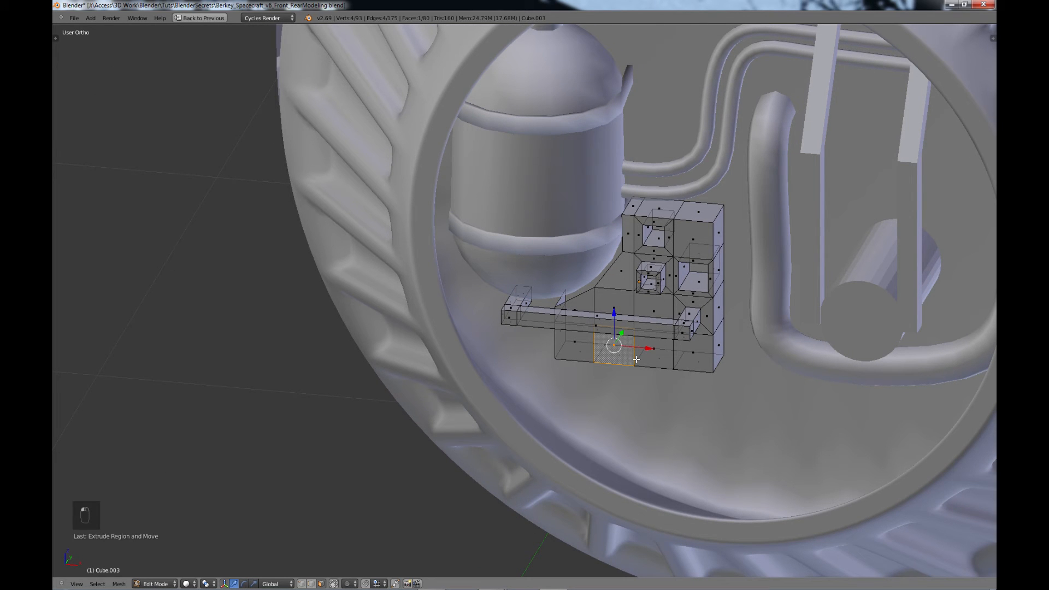
key(e)
click(637, 359)
key(s)
click(644, 368)
key(e)
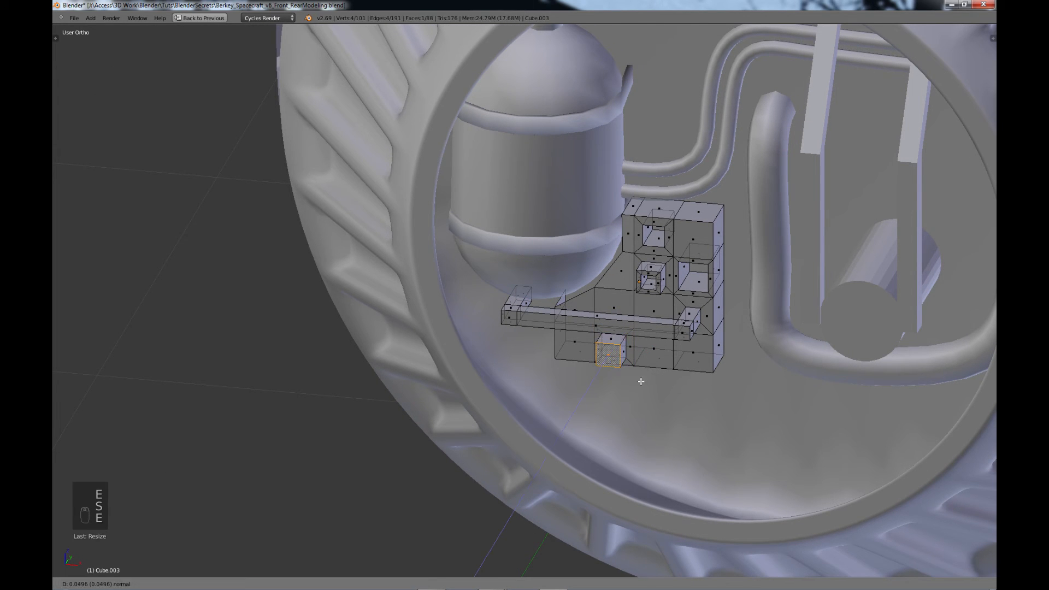
click(635, 387)
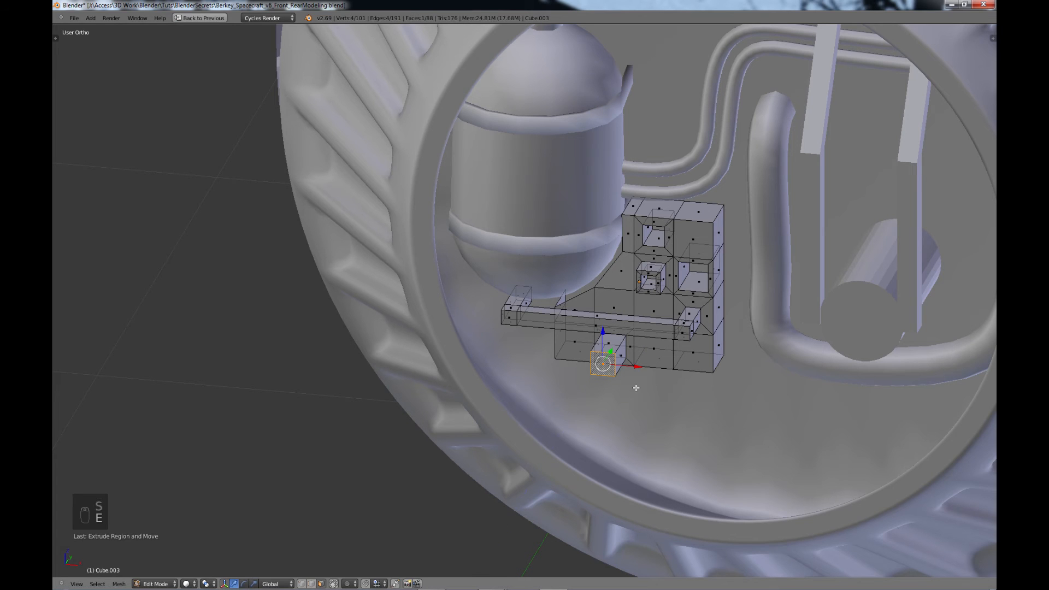
- Inset the new block's front face to roughly half its size and extrude it forward into a smaller peg
key(e)
key(s)
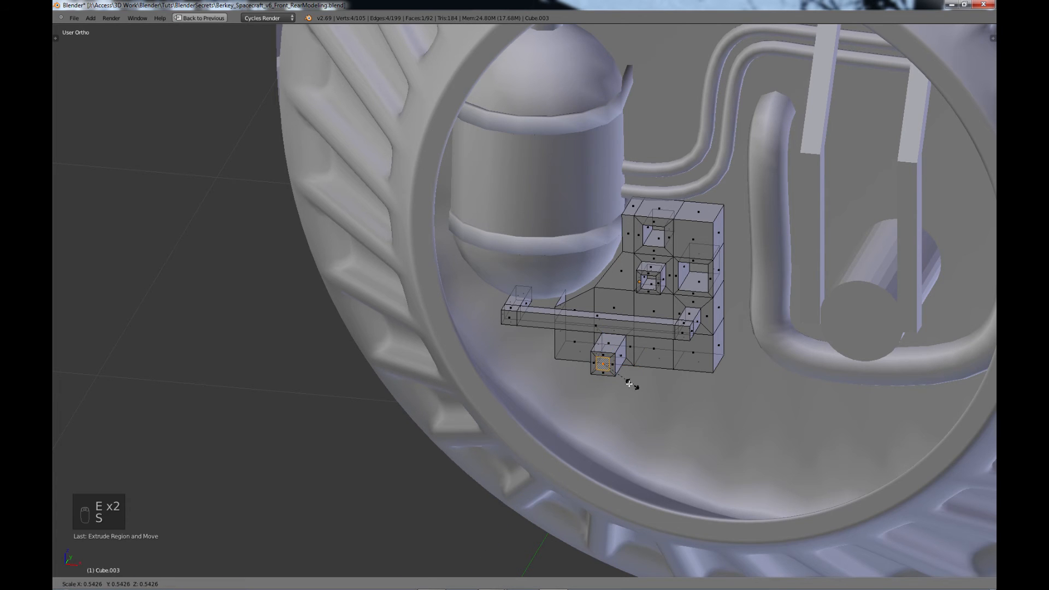
click(621, 384)
key(e)
click(620, 393)
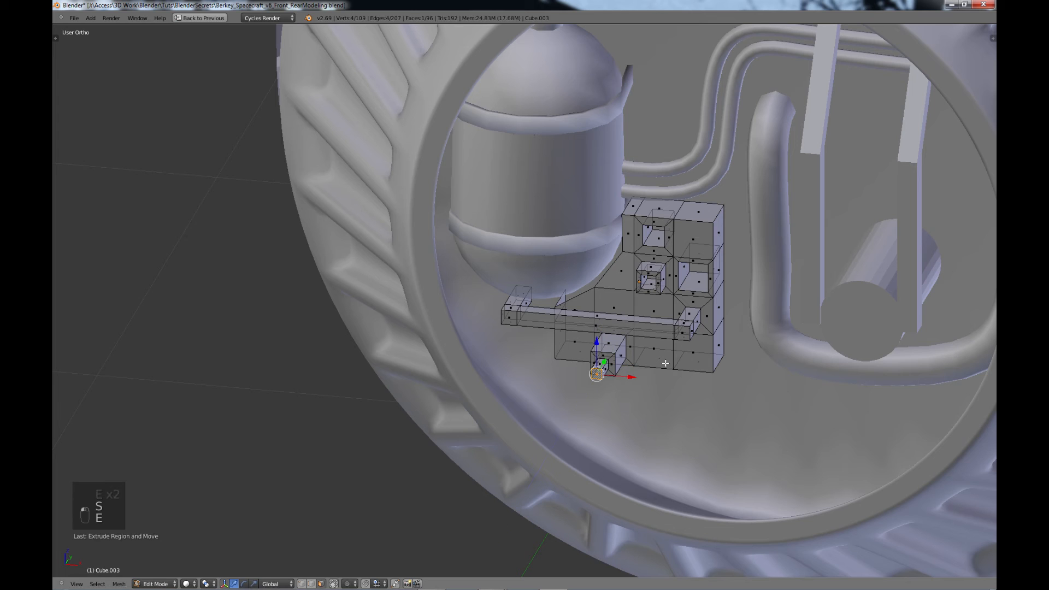
- Cut a square hole about 0.07 deep into the bottom-row front face beside the new block and delete its back face
right_click(657, 353)
key(e)
click(667, 360)
key(s)
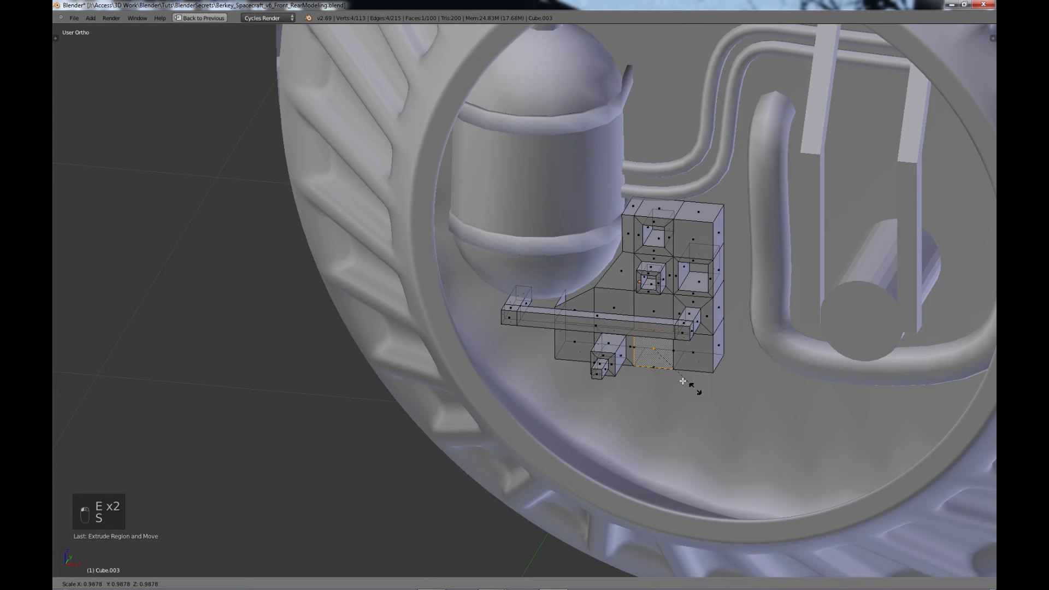
click(672, 363)
key(e)
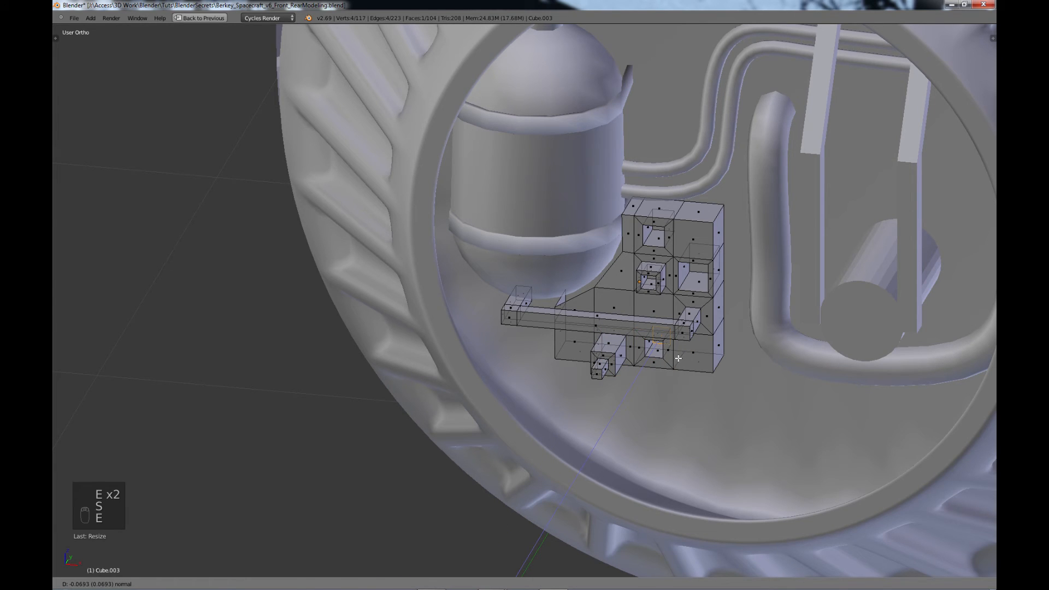
click(678, 358)
key(x)
click(689, 352)
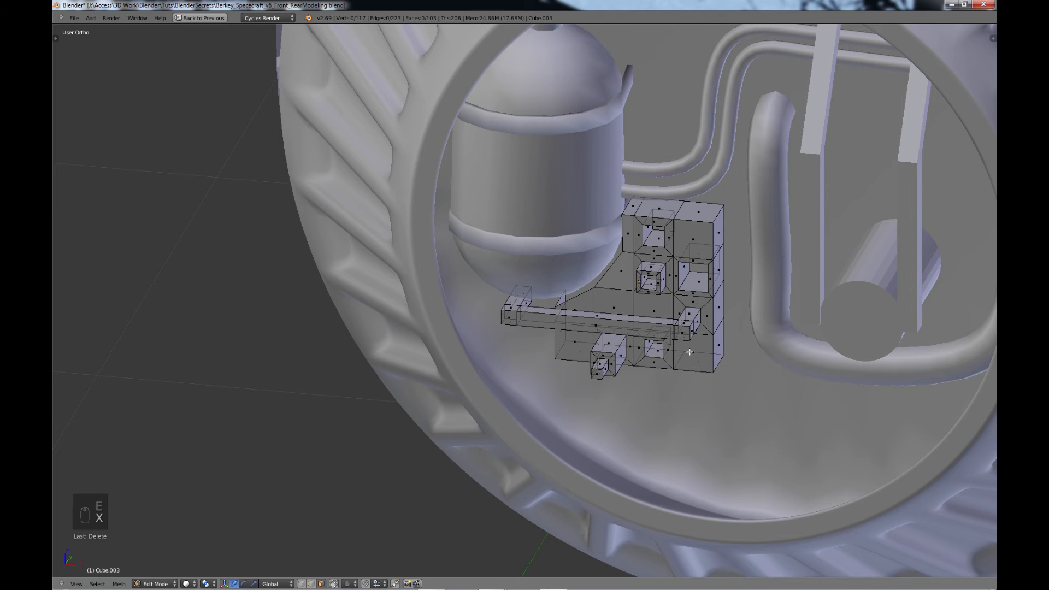
- Examine the box detail in relation to the rest of the spacecraft's rear, with and without its editing wireframe
middle_drag(643, 374, 641, 358)
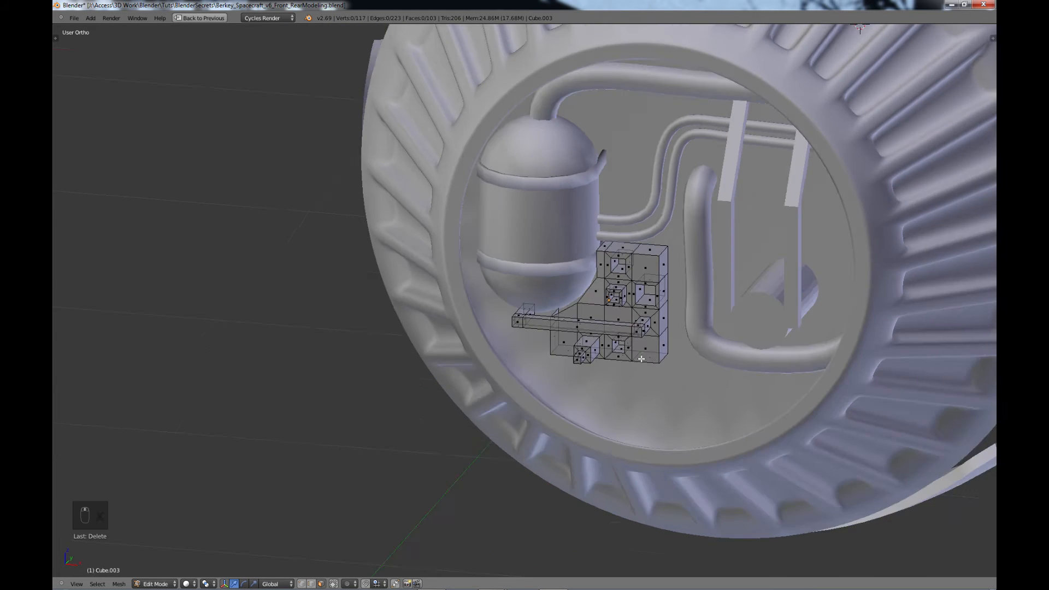
scroll(640, 358, down, 5)
key(Tab)
key(Tab)
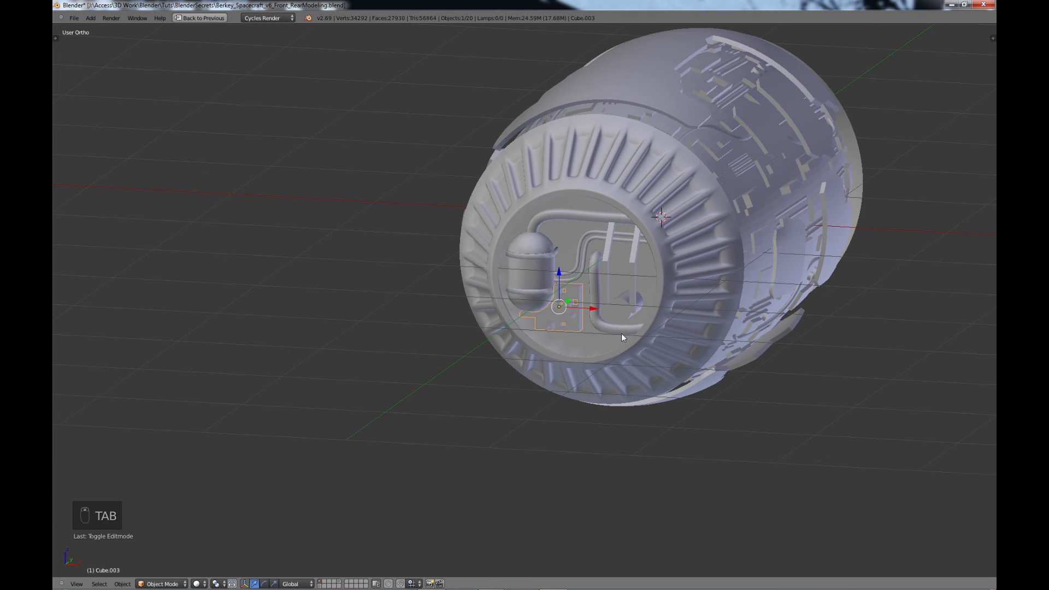
scroll(608, 316, up, 1)
scroll(608, 316, up, 3)
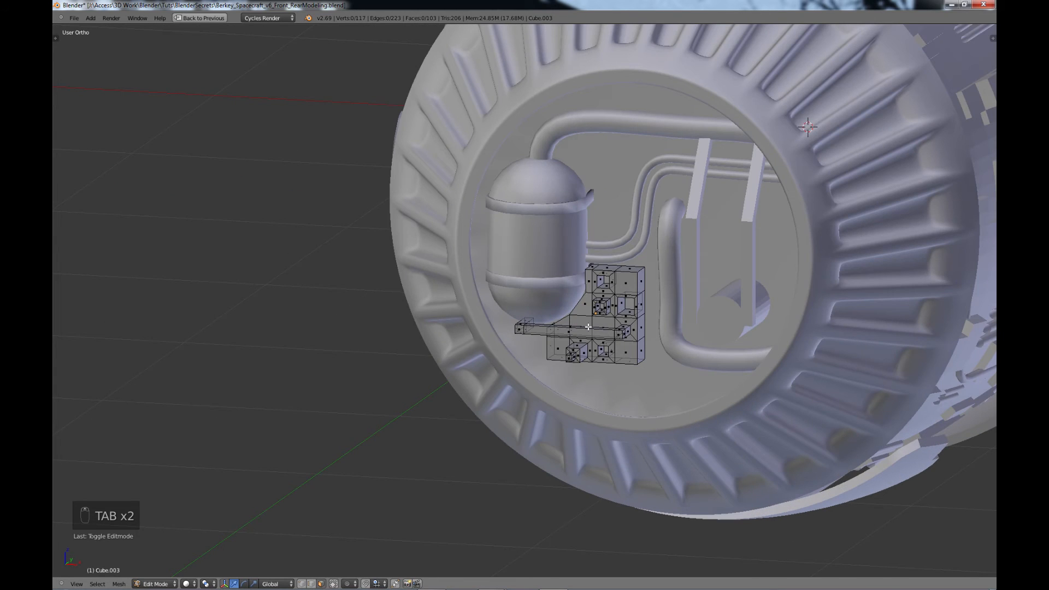
scroll(597, 351, up, 2)
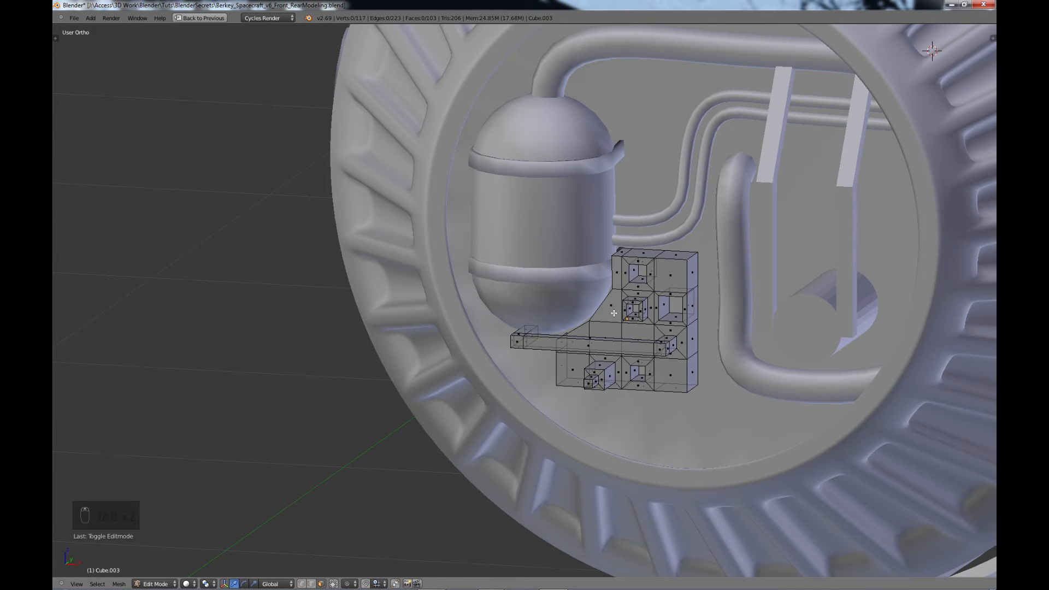
- Cut a square hole into the lowest face on the box's side facing the thick bent pipe and delete its end face
right_click(690, 378)
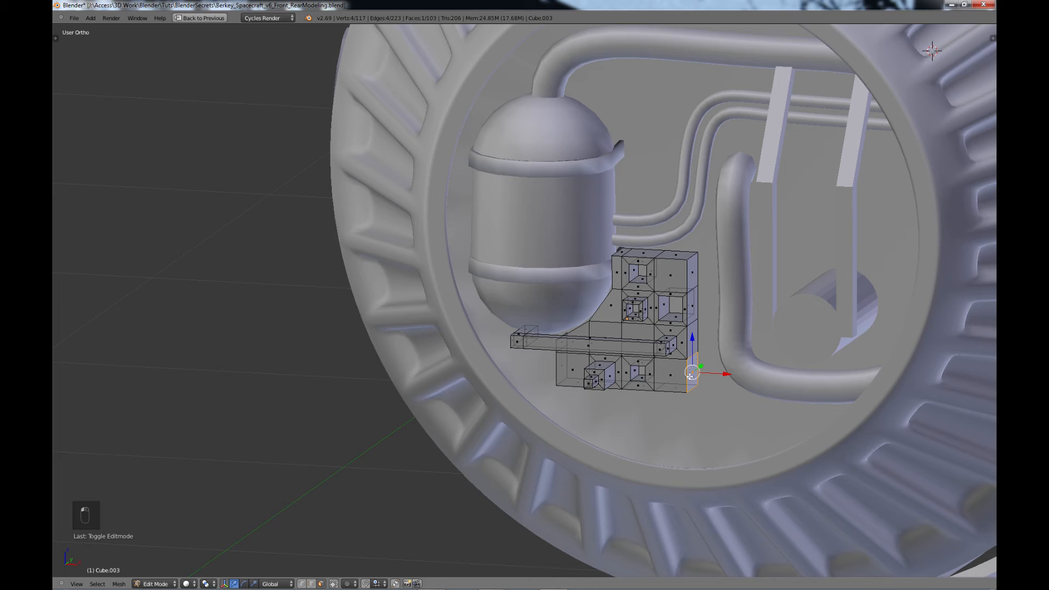
key(e)
right_click(696, 388)
key(s)
click(704, 396)
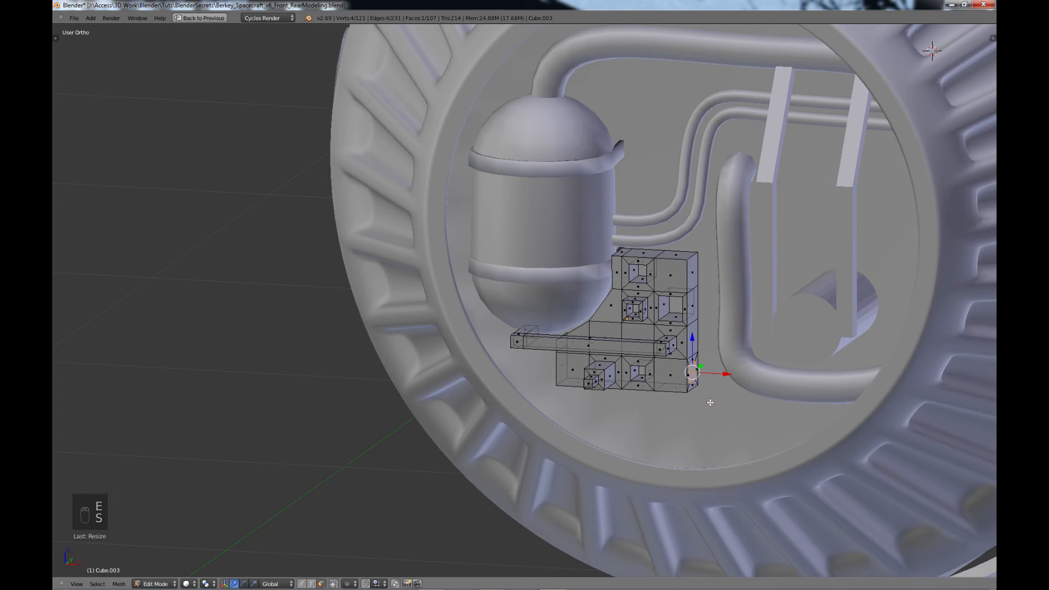
key(e)
click(695, 398)
key(x)
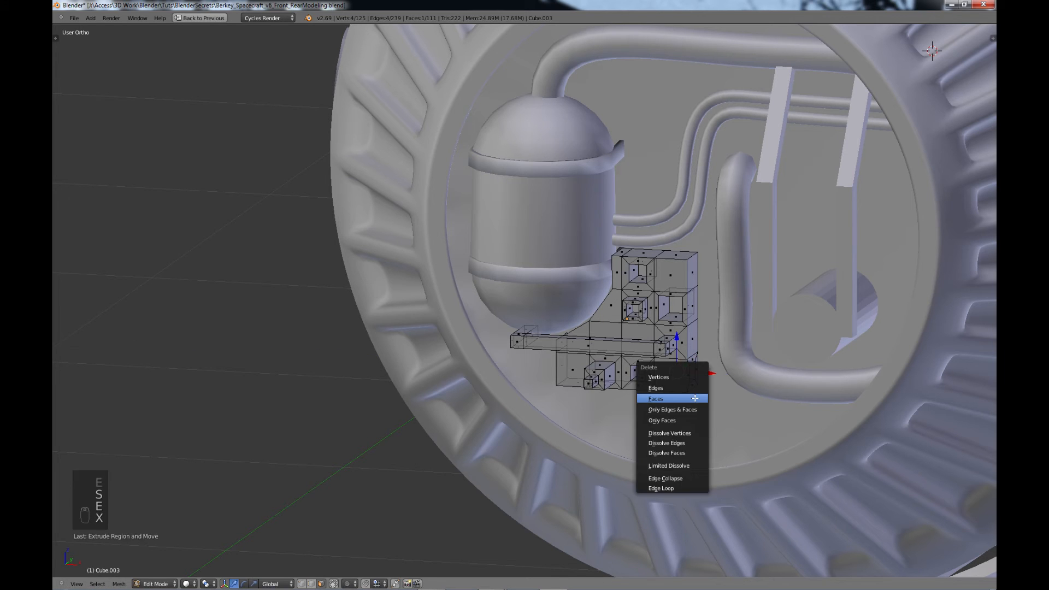
click(697, 399)
- Inset the side face directly above that hole to about 0.6 scale and extrude it outward into a small block
scroll(690, 373, up, 4)
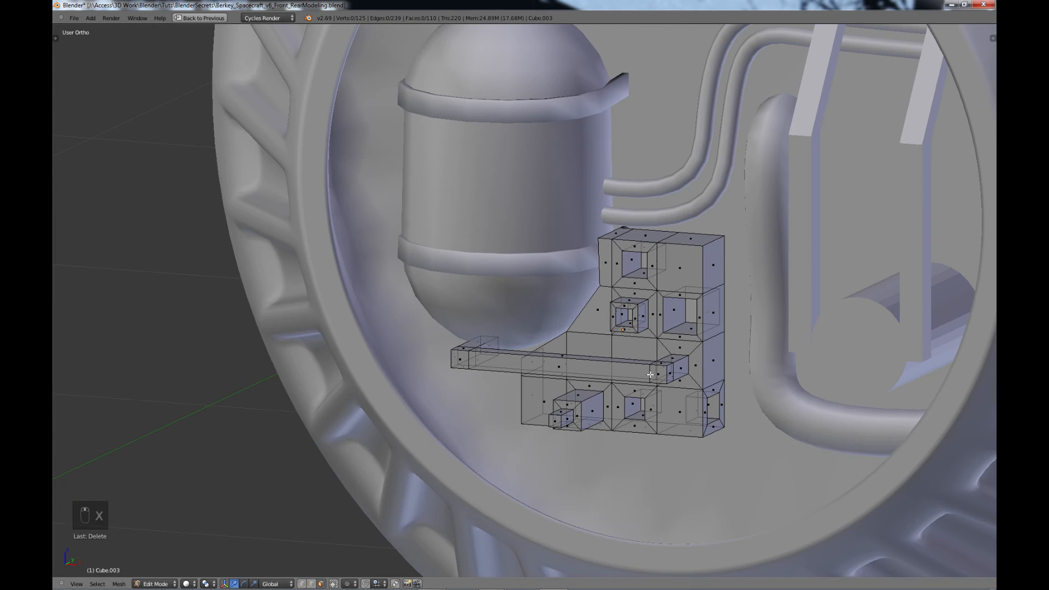
right_click(715, 362)
key(e)
right_click(715, 363)
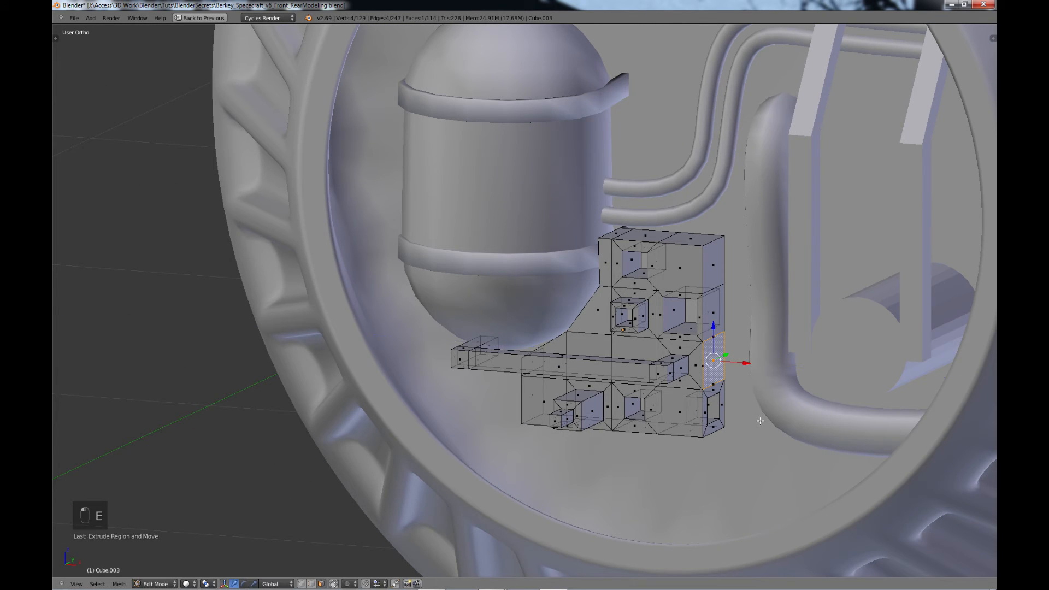
key(s)
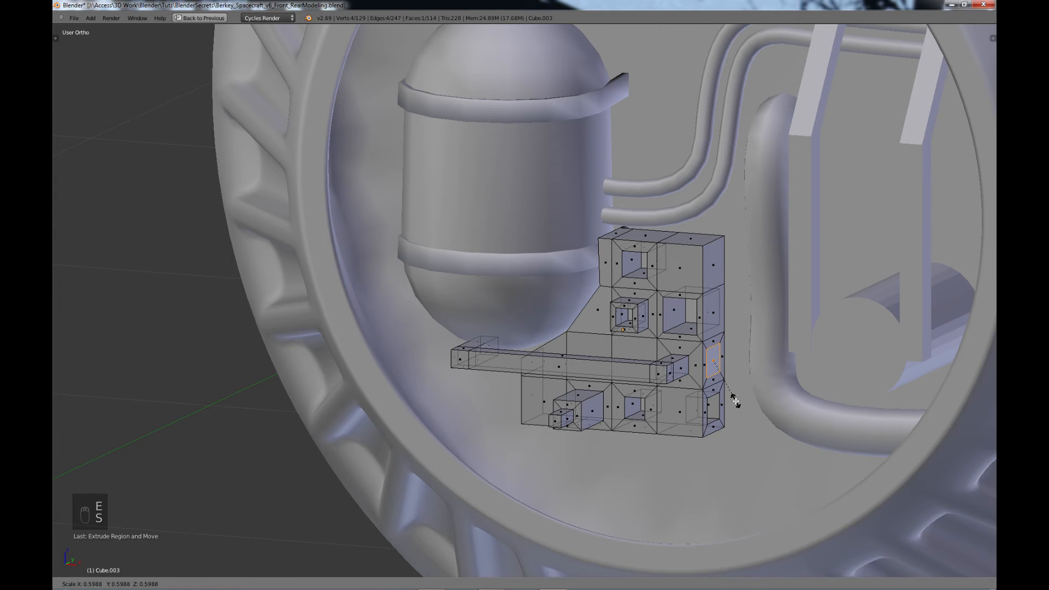
click(732, 402)
key(e)
click(745, 401)
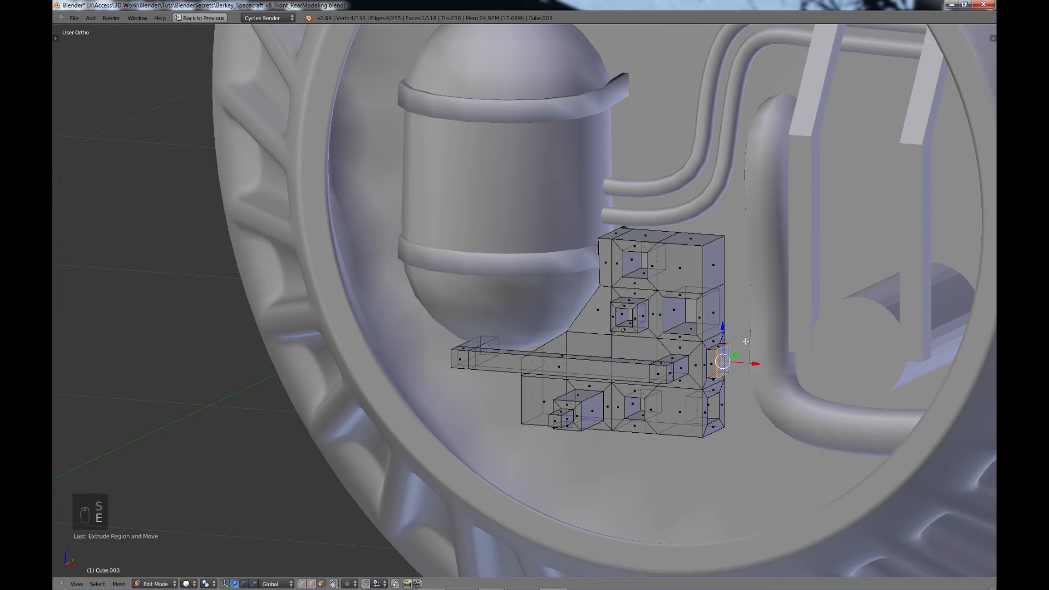
- Inset the box's uppermost side face to about 0.68 scale, extrude it slightly outward and finish editing the box
right_click(718, 272)
key(e)
click(719, 272)
key(s)
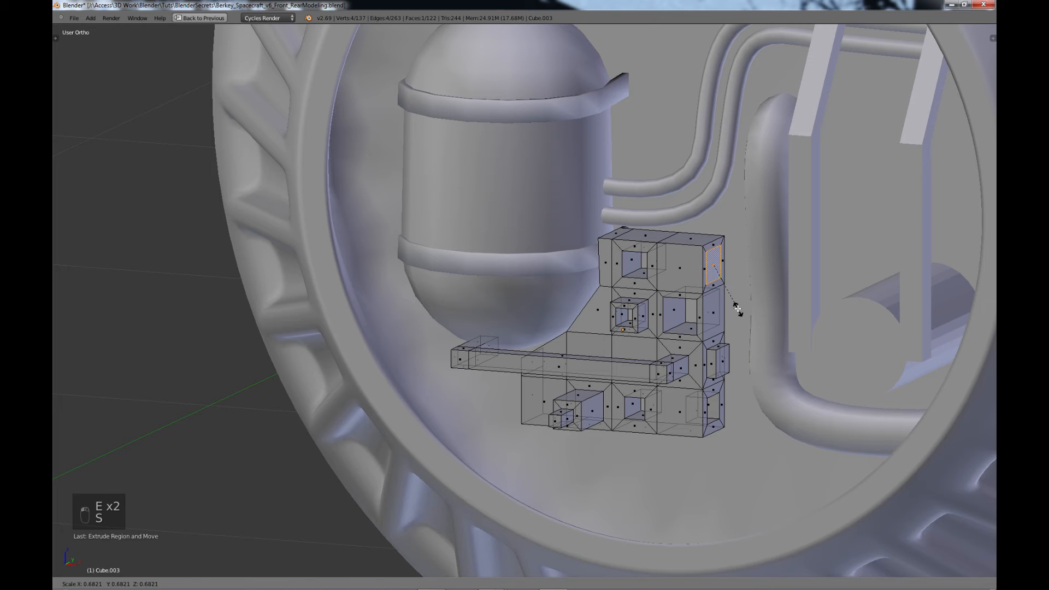
click(738, 306)
key(e)
click(740, 306)
middle_drag(740, 307, 729, 329)
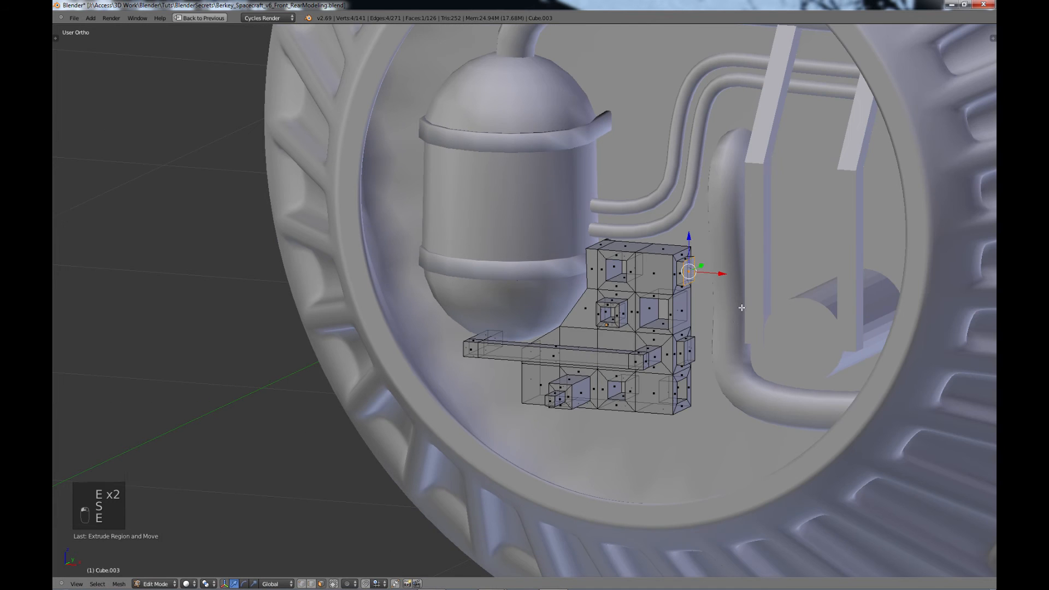
key(a)
key(Tab)
- Inset the front face of the cylinder inside the thick bent pipe's curve to about 0.6 scale
scroll(729, 329, down, 5)
middle_drag(630, 355, 546, 323)
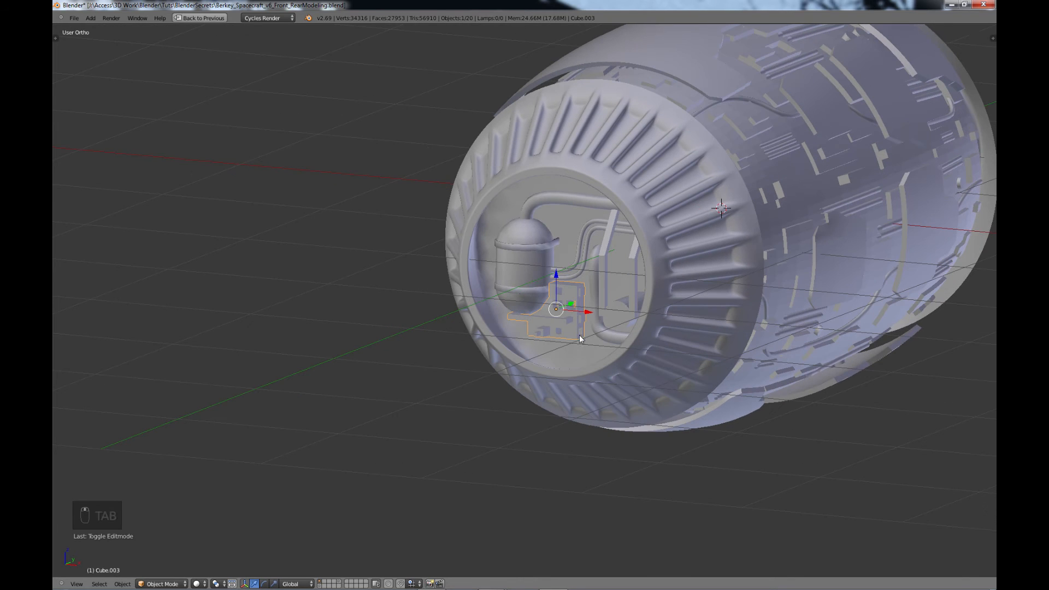
scroll(557, 309, up, 2)
middle_drag(605, 307, 643, 301)
right_click(657, 311)
key(Tab)
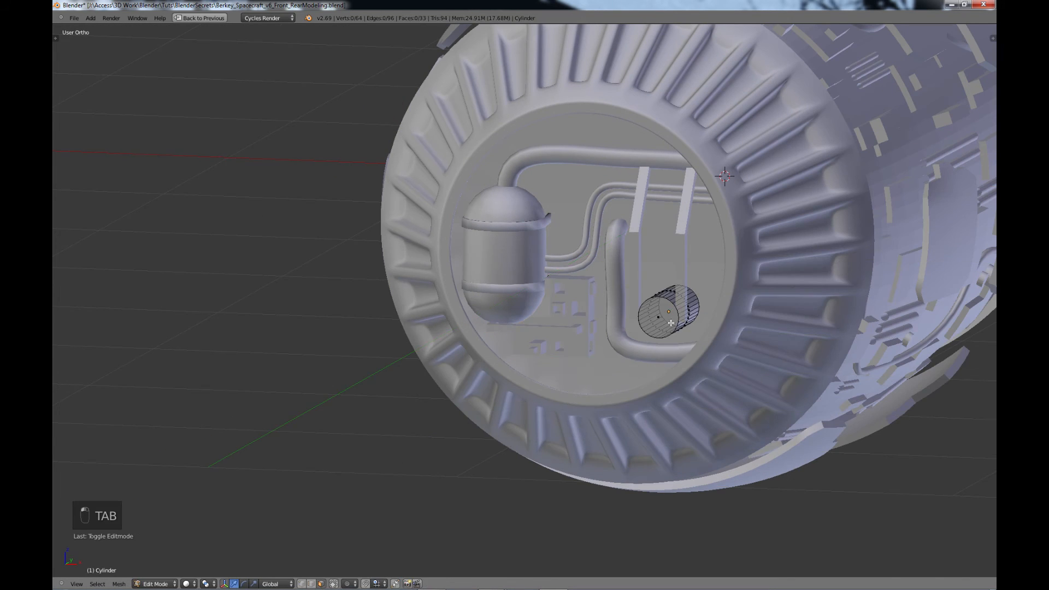
scroll(676, 321, up, 3)
right_click(763, 331)
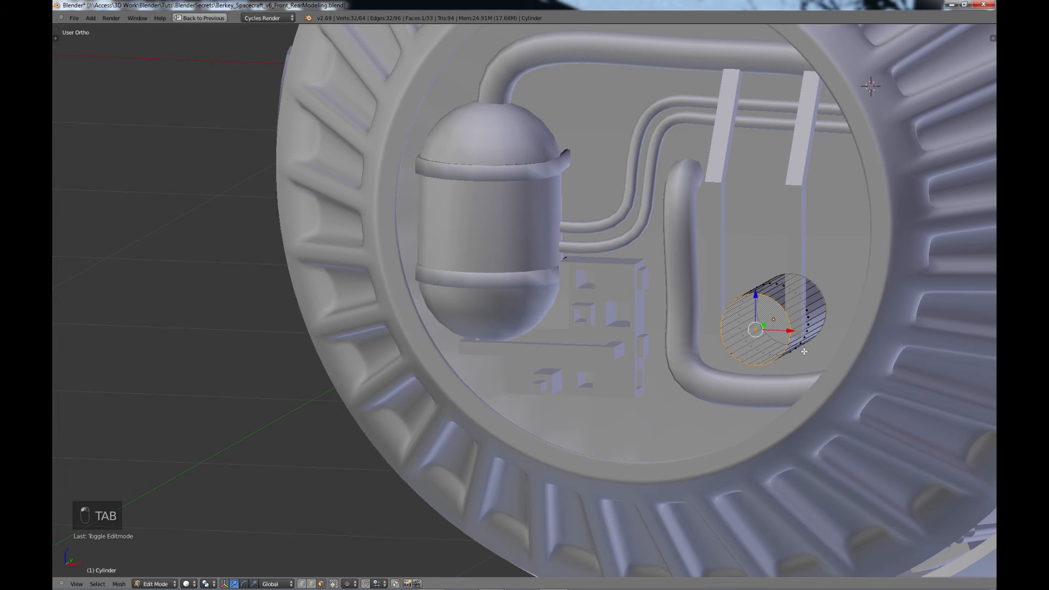
key(e)
key(s)
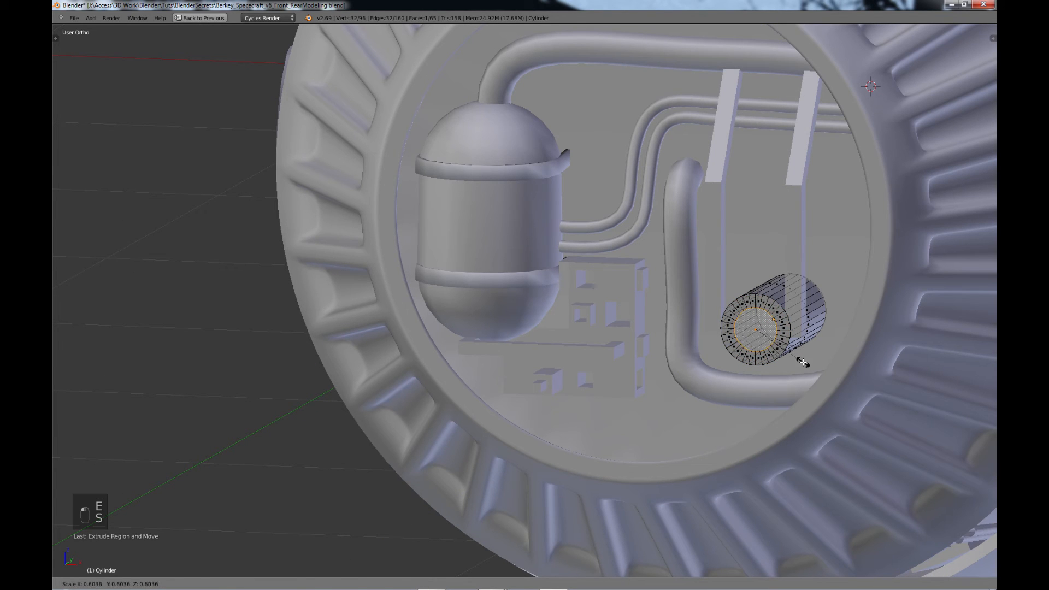
click(802, 361)
- Extrude the cylinder's inset face about 0.16 inward and inset the floor of the recess
key(e)
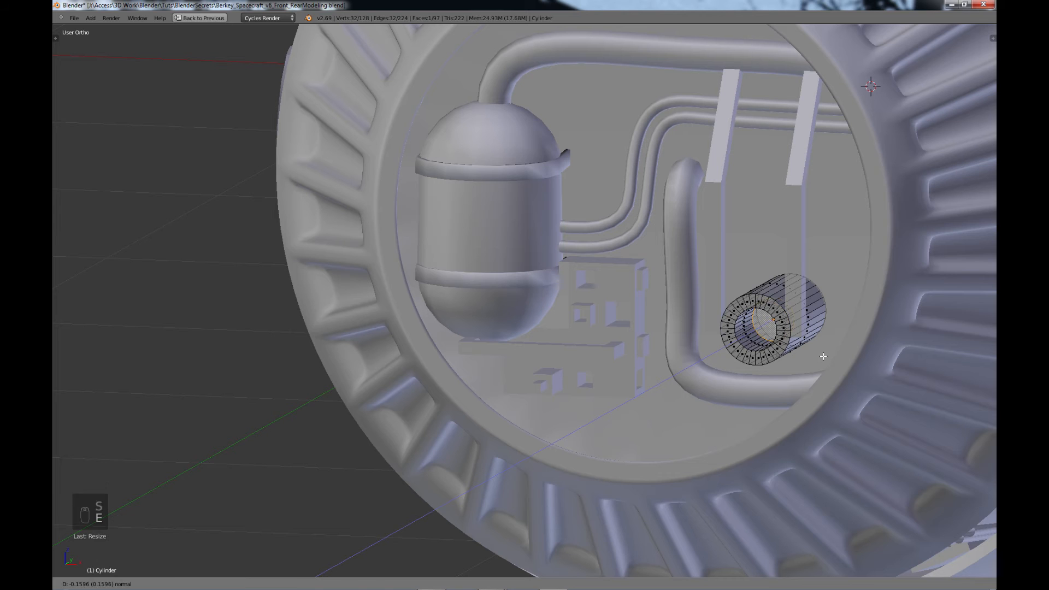
click(823, 356)
key(e)
click(822, 356)
key(s)
click(804, 348)
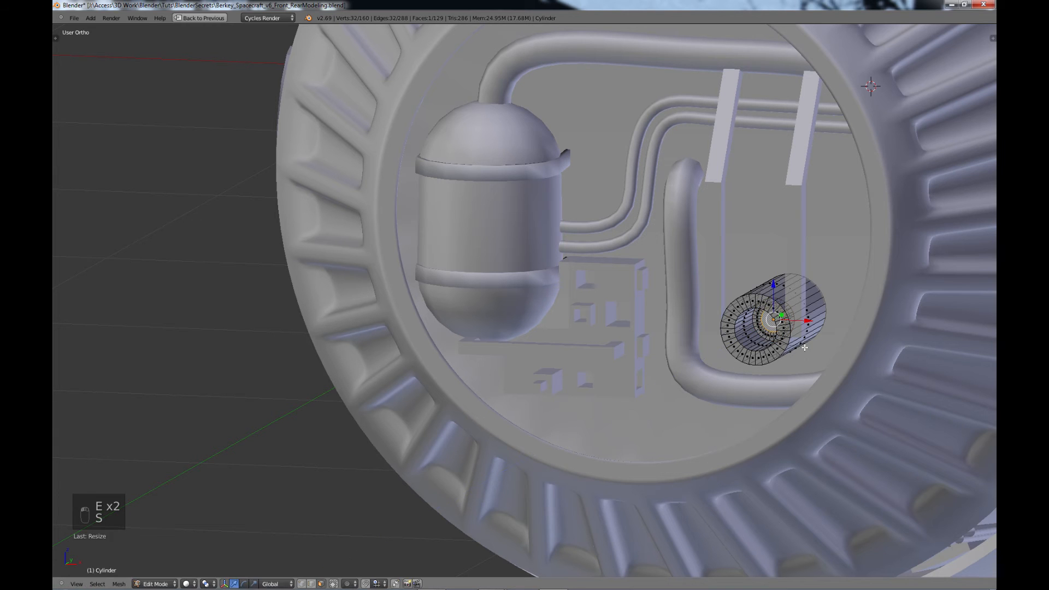
- Move the recess's inner face about 0.14 forward along the Y axis and finish editing the cylinder
key(g)
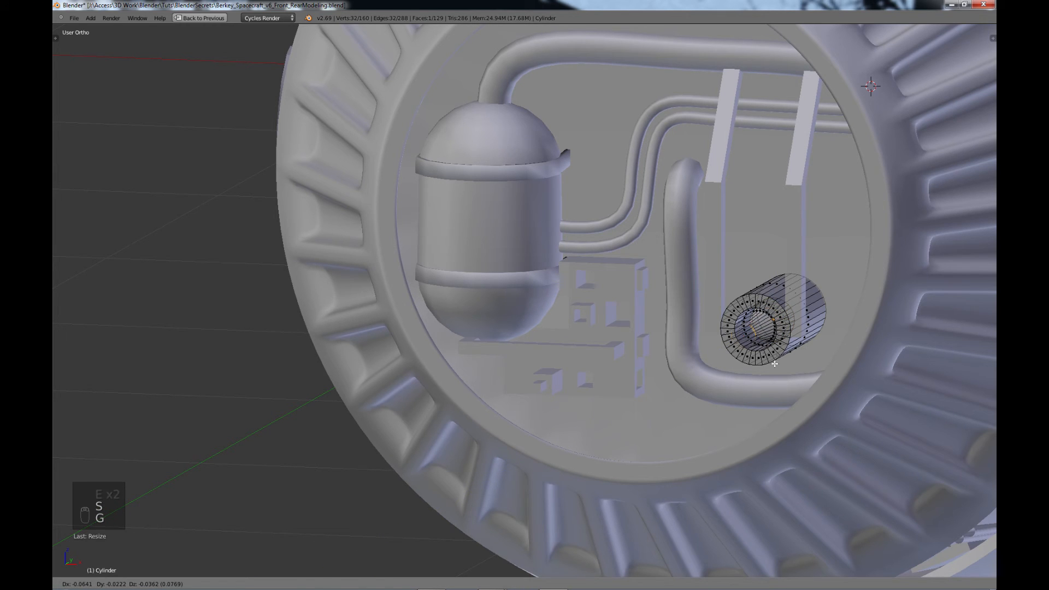
key(y)
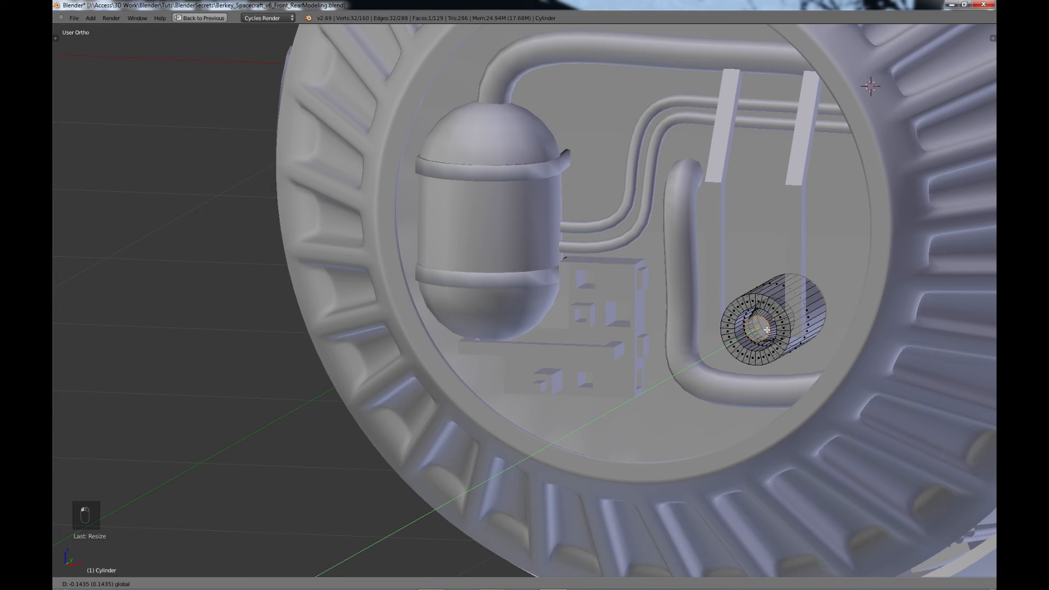
click(760, 334)
scroll(800, 351, down, 1)
key(a)
key(Tab)
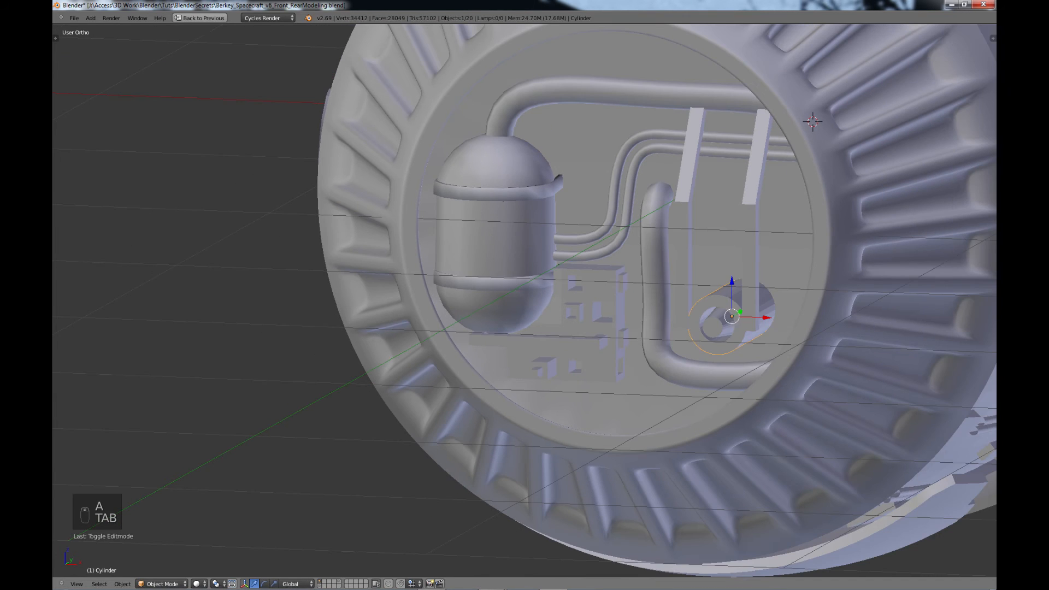
- Deselect everything and examine the spacecraft's rear opening and its mechanical details from several angles
middle_drag(792, 350, 664, 341)
key(a)
key(a)
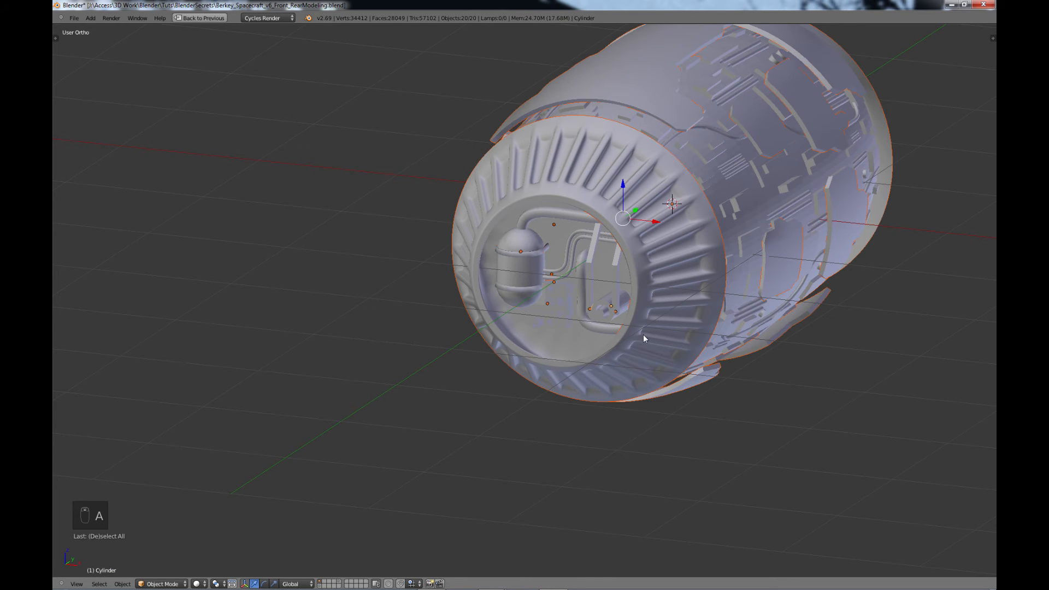
key(a)
middle_drag(549, 287, 589, 365)
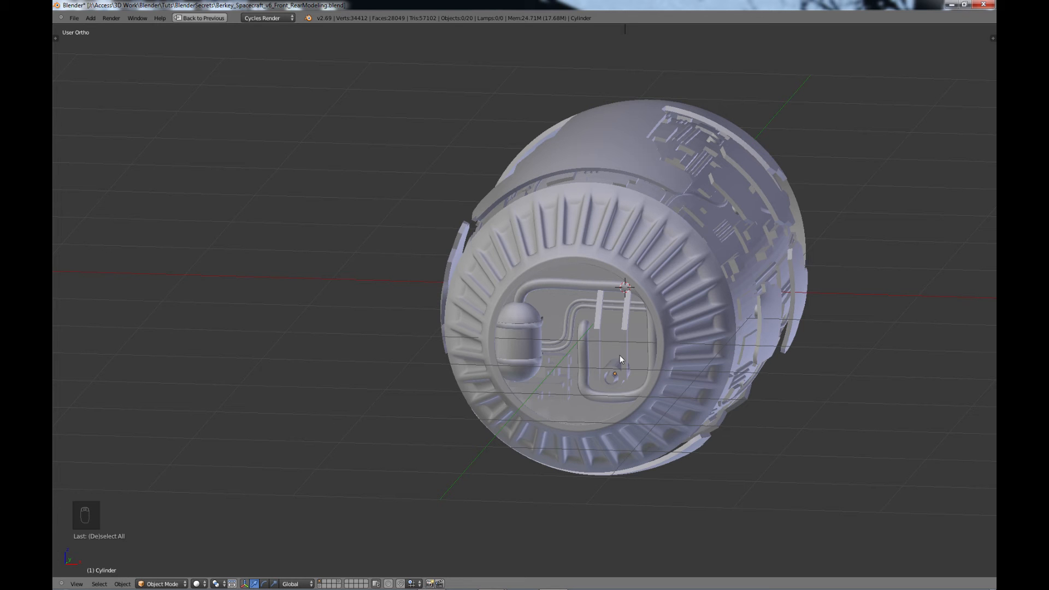
middle_drag(616, 378, 582, 361)
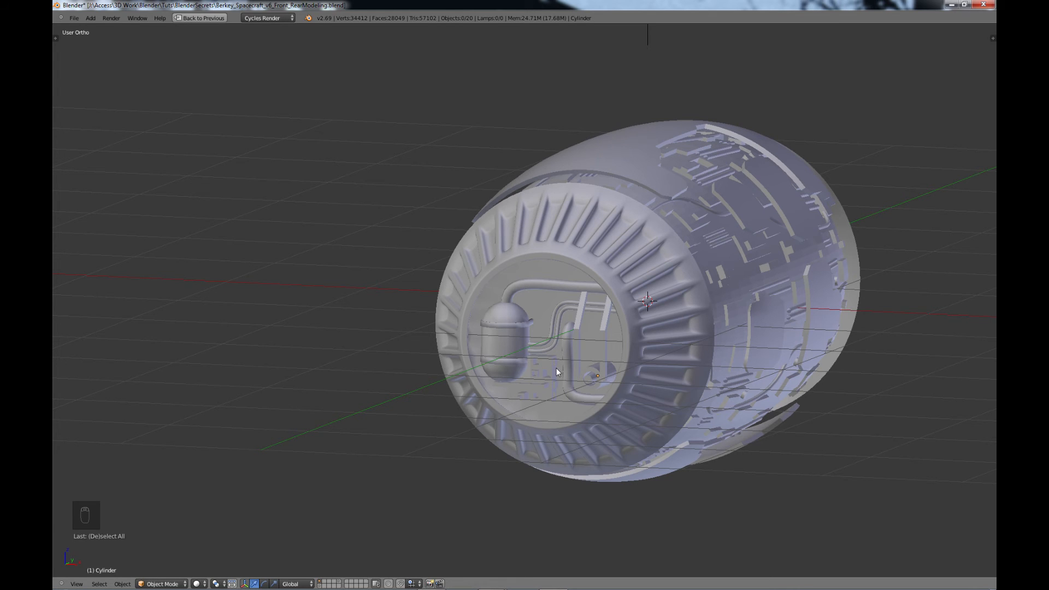
scroll(556, 368, up, 1)
scroll(536, 385, up, 1)
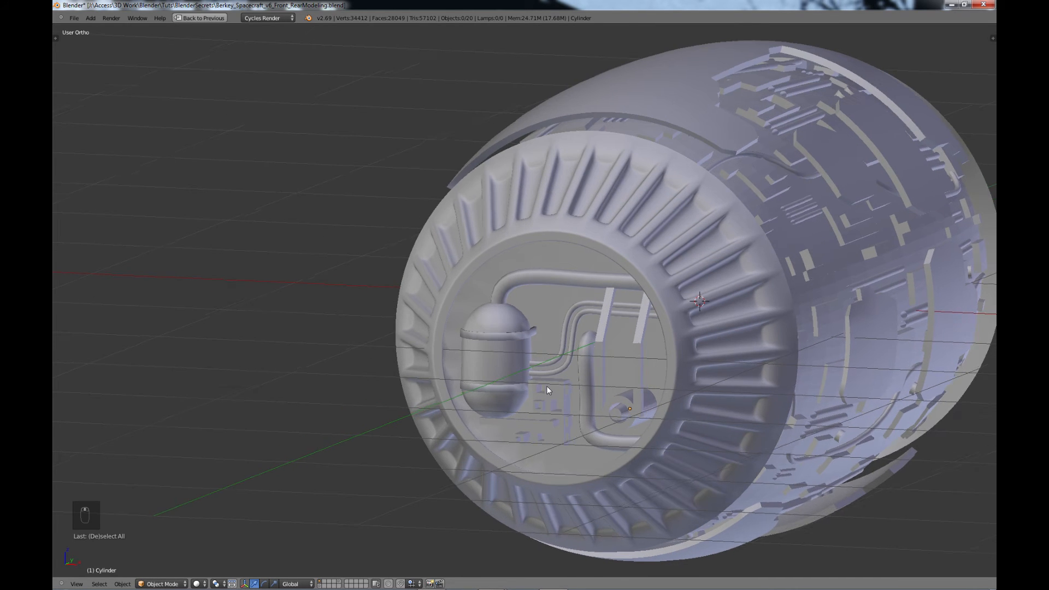
middle_drag(547, 386, 536, 387)
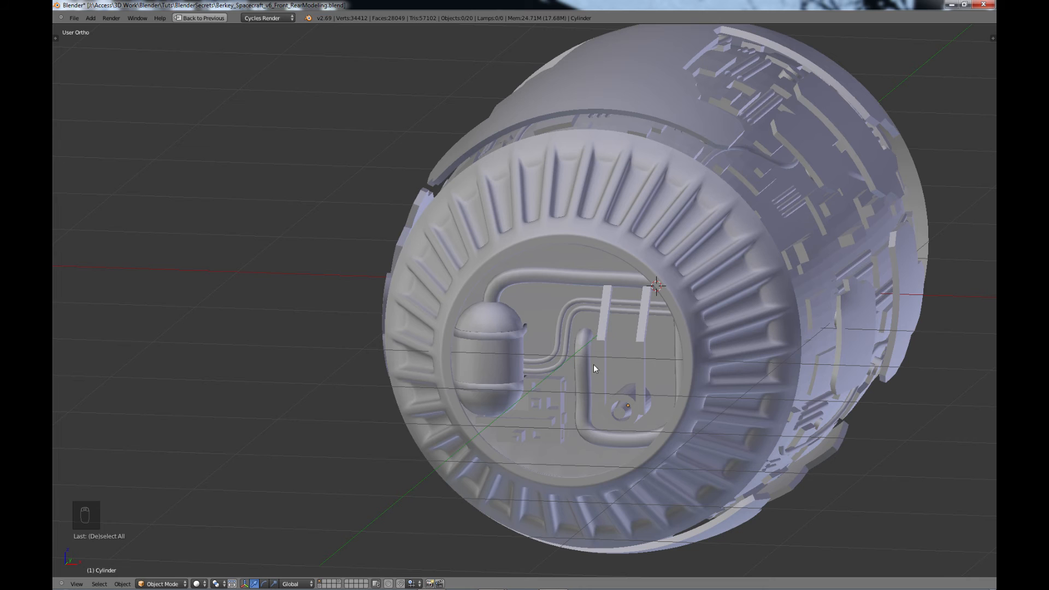
right_click(561, 275)
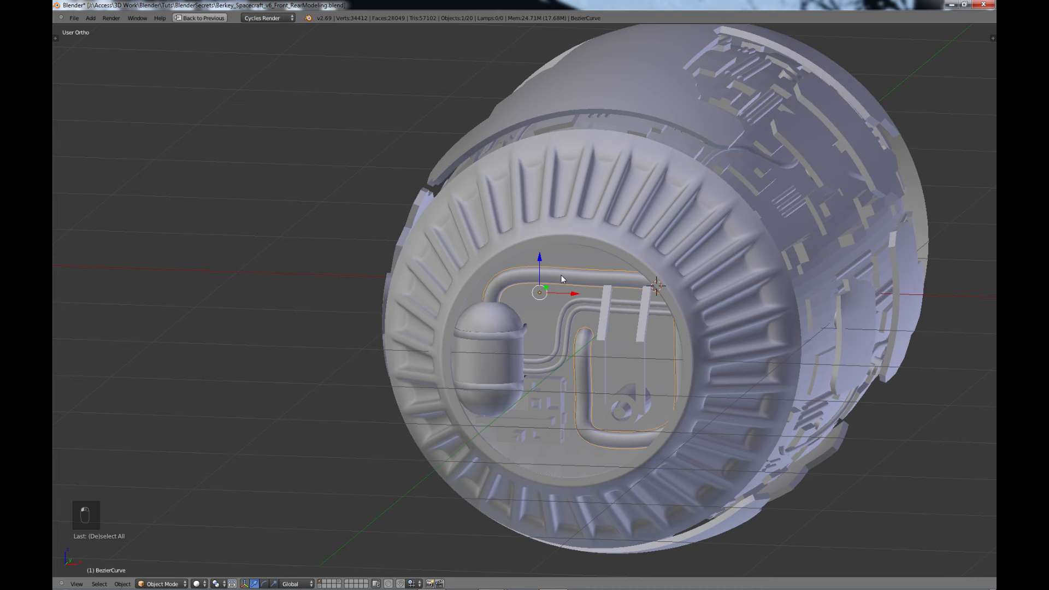
click(119, 584)
click(127, 571)
click(119, 584)
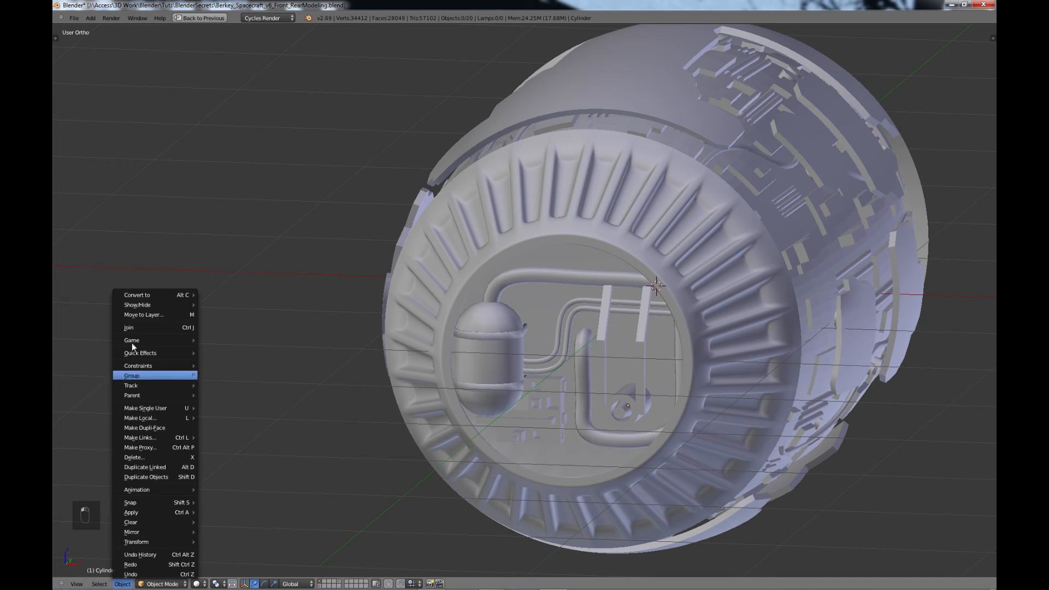
mouse_move(149, 298)
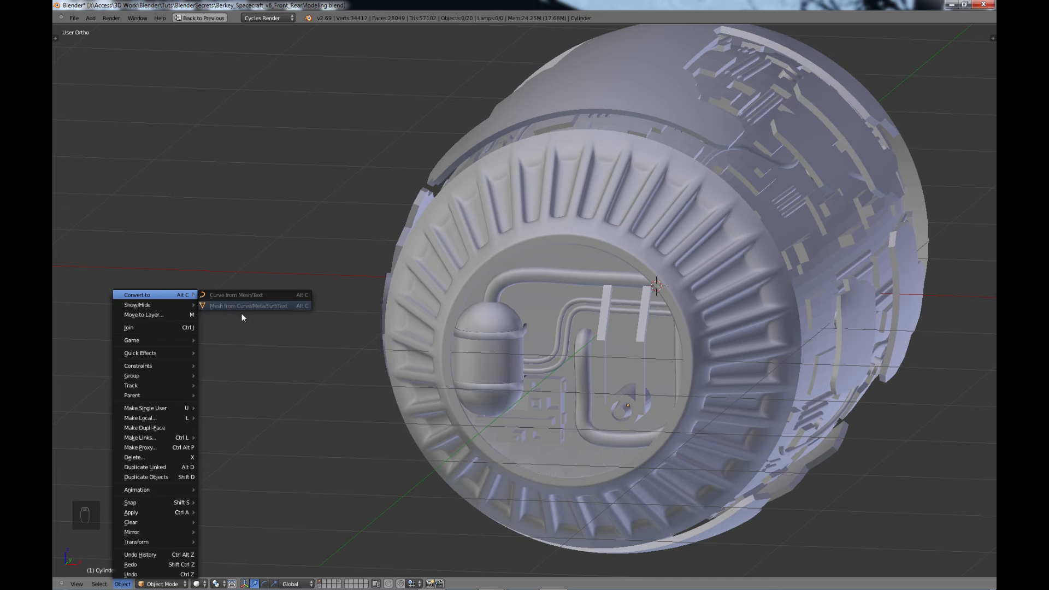
- Convert the thick bent pipe that leaves the tank's top from a curve to a mesh
right_click(535, 280)
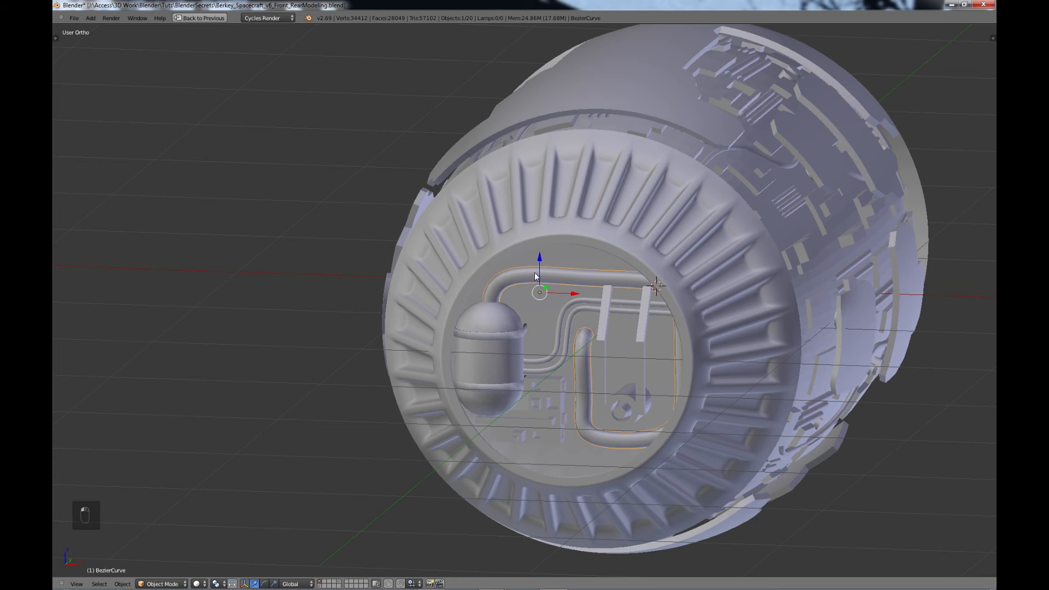
key(Tab)
key(Tab)
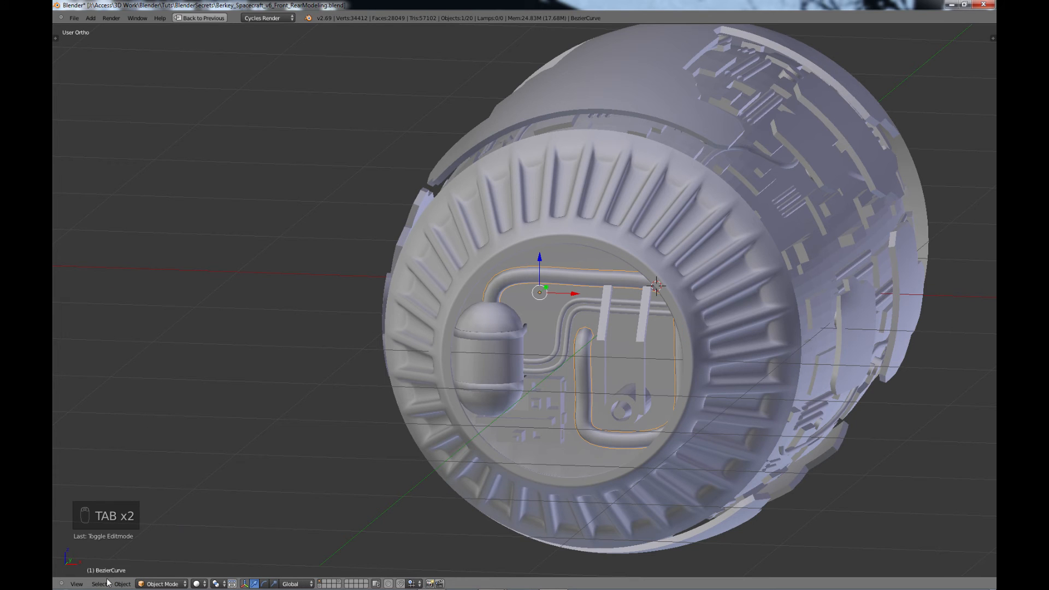
click(123, 584)
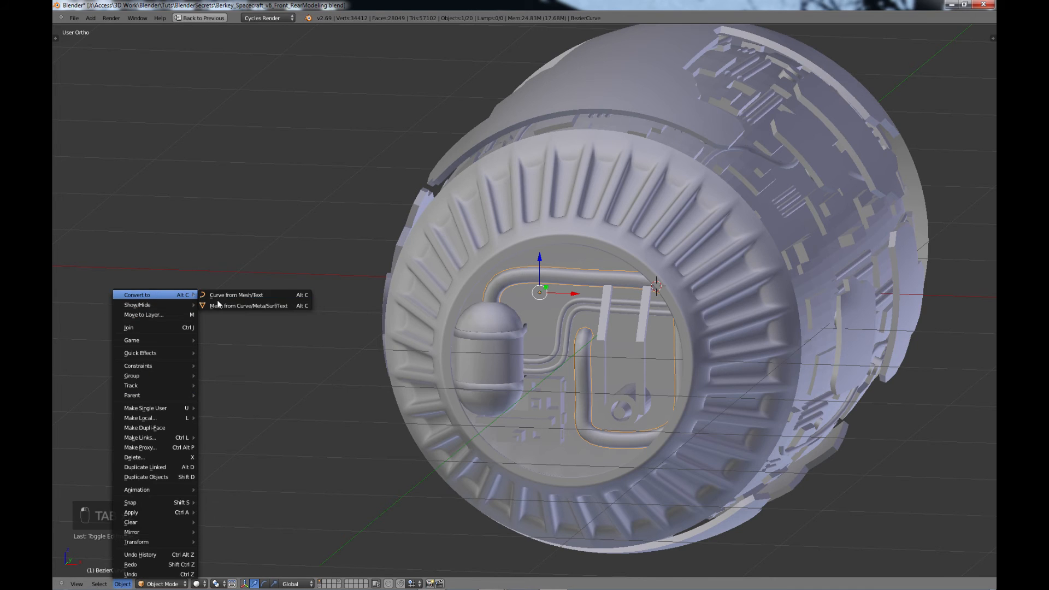
click(218, 305)
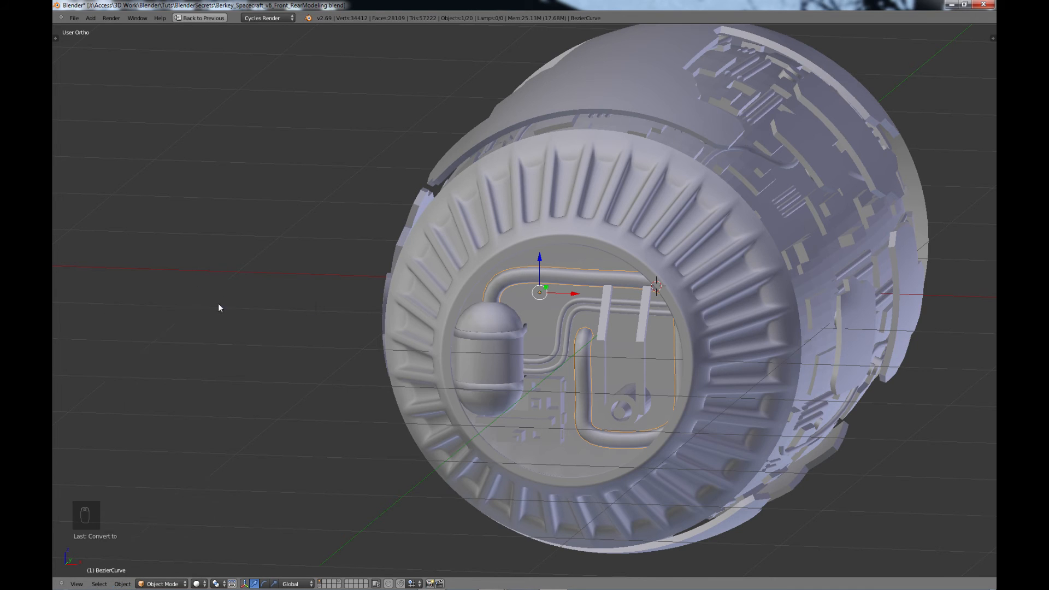
- Convert the two thin bent pipes beside the tank from curves to meshes
right_click(562, 325)
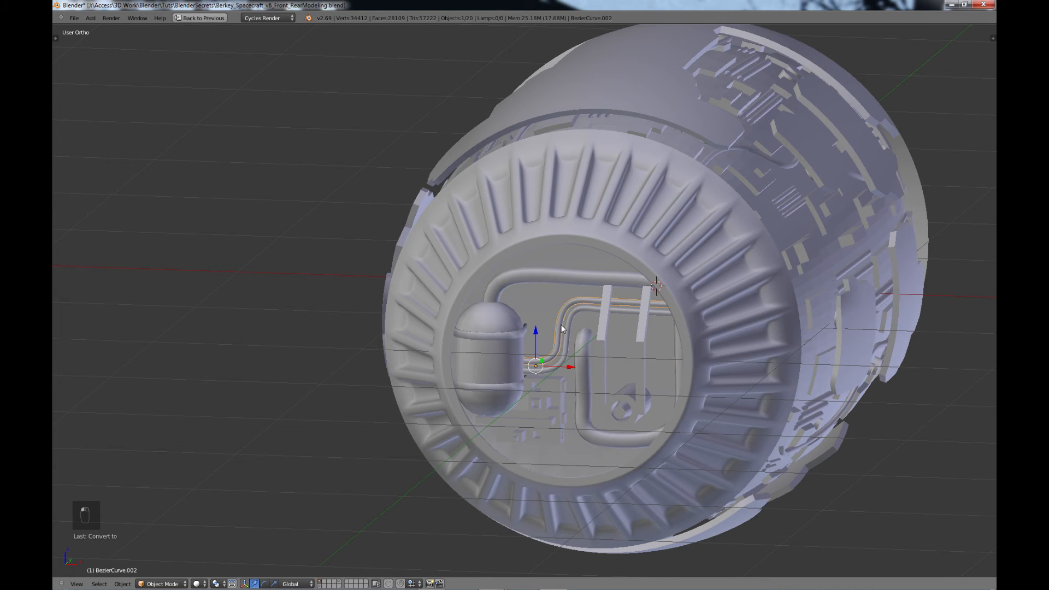
click(121, 584)
mouse_move(142, 295)
click(213, 306)
right_click(566, 351)
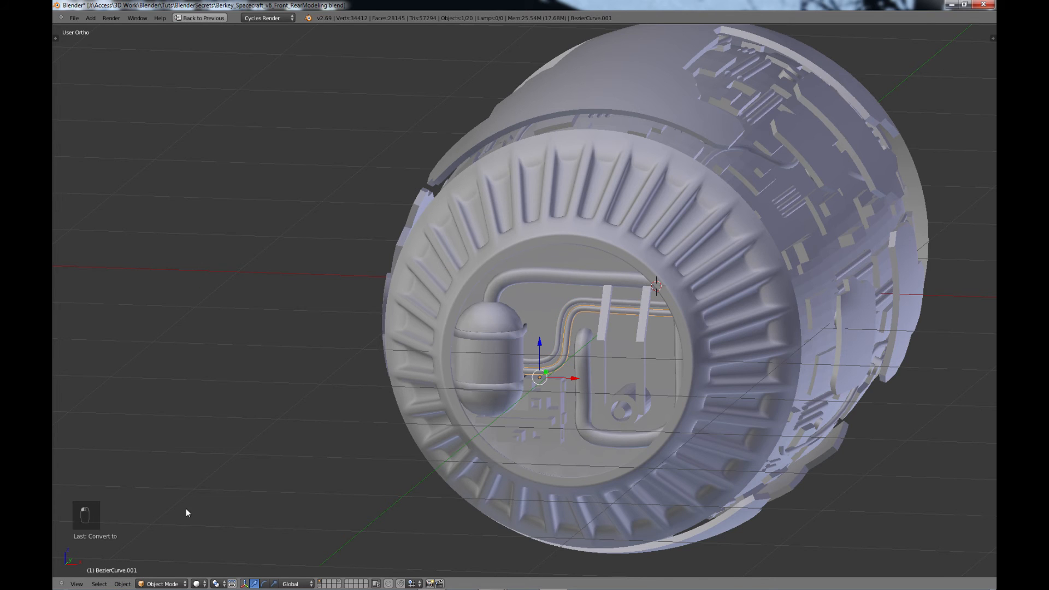
click(122, 584)
mouse_move(136, 293)
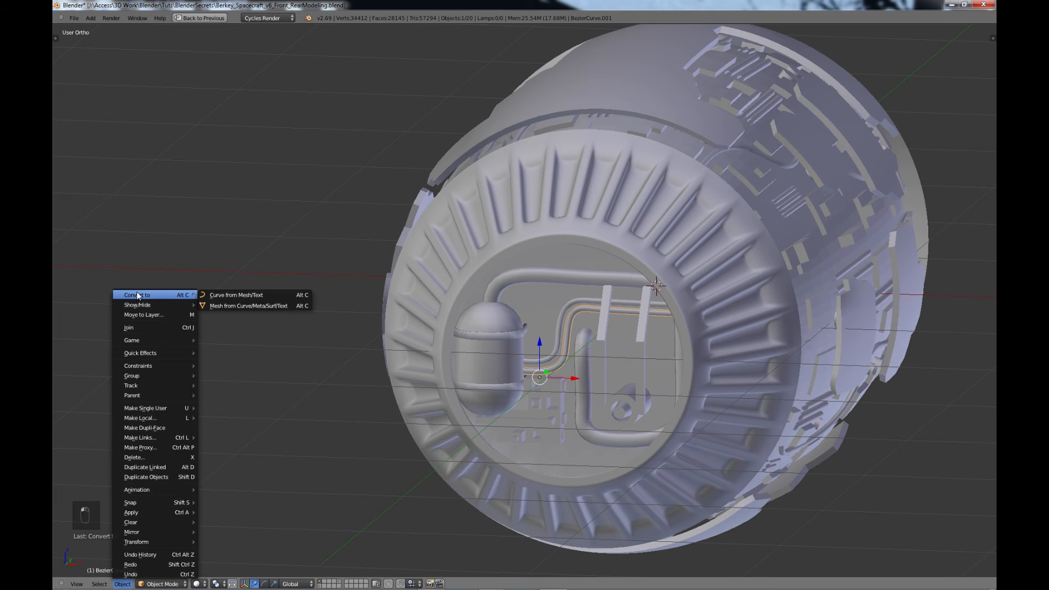
click(221, 303)
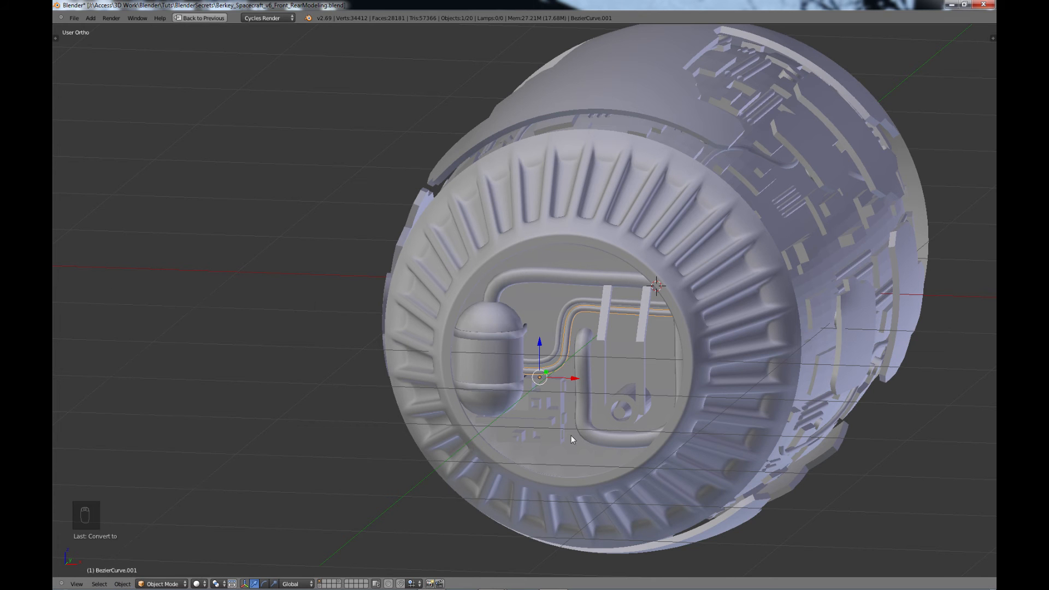
- Join the tank, its bands, the three pipes, both brackets, the cylinder and the detailed box into one object
shift+middle_drag(488, 401, 421, 355)
scroll(460, 362, up, 2)
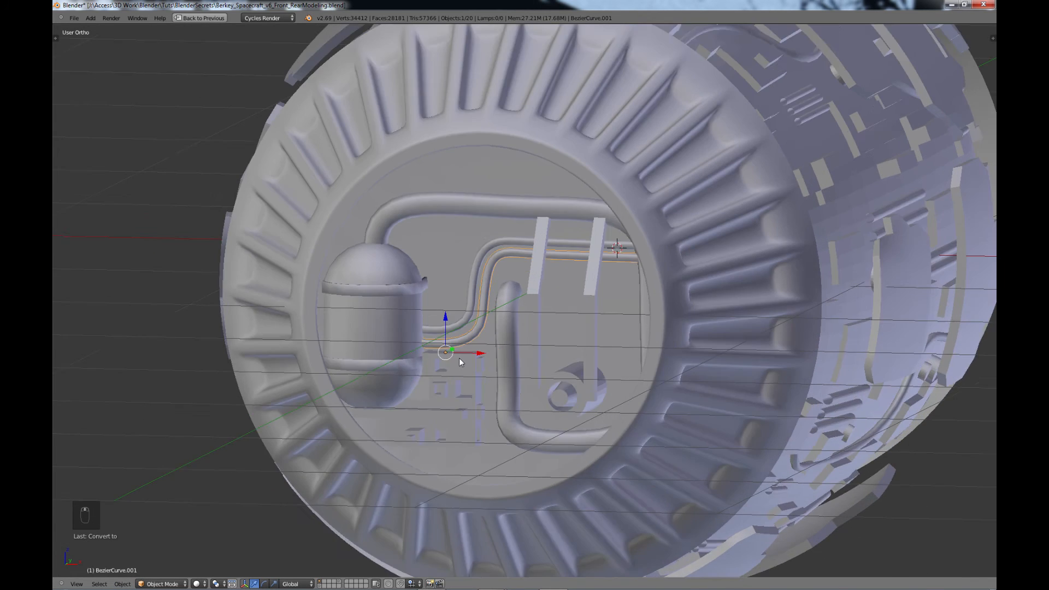
scroll(548, 367, up, 1)
mouse_move(690, 382)
middle_down()
mouse_move(701, 382)
mouse_move(680, 387)
middle_up()
right_click(382, 317)
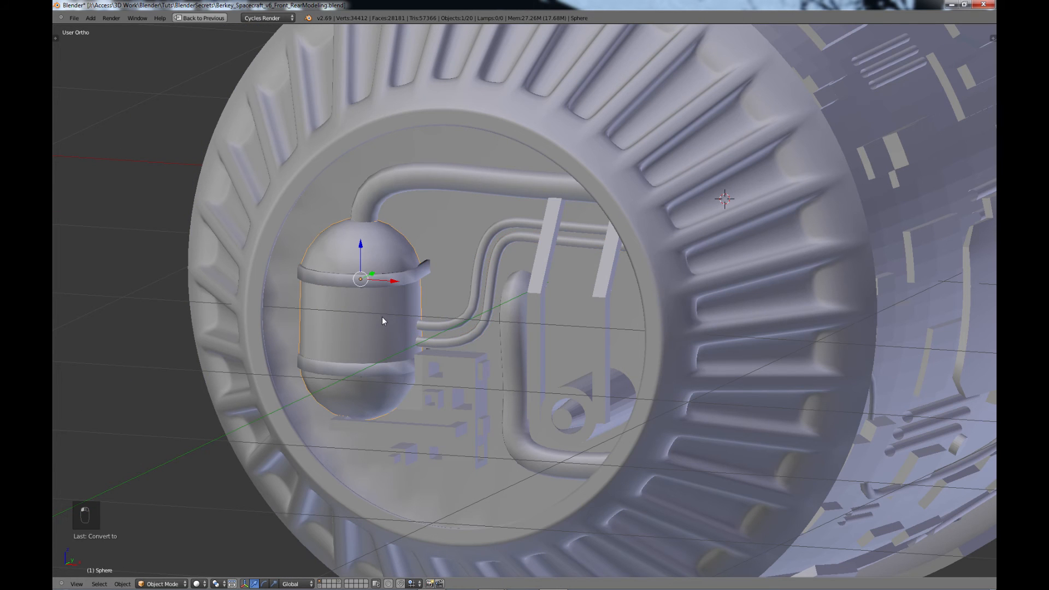
shift+right_click(416, 263)
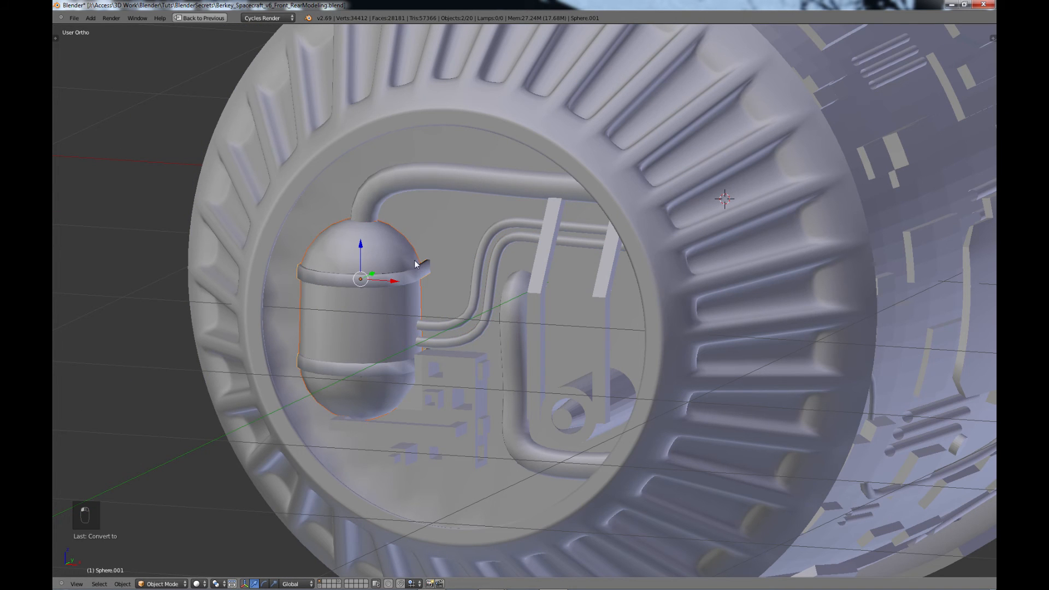
shift+right_click(417, 176)
shift+right_click(474, 235)
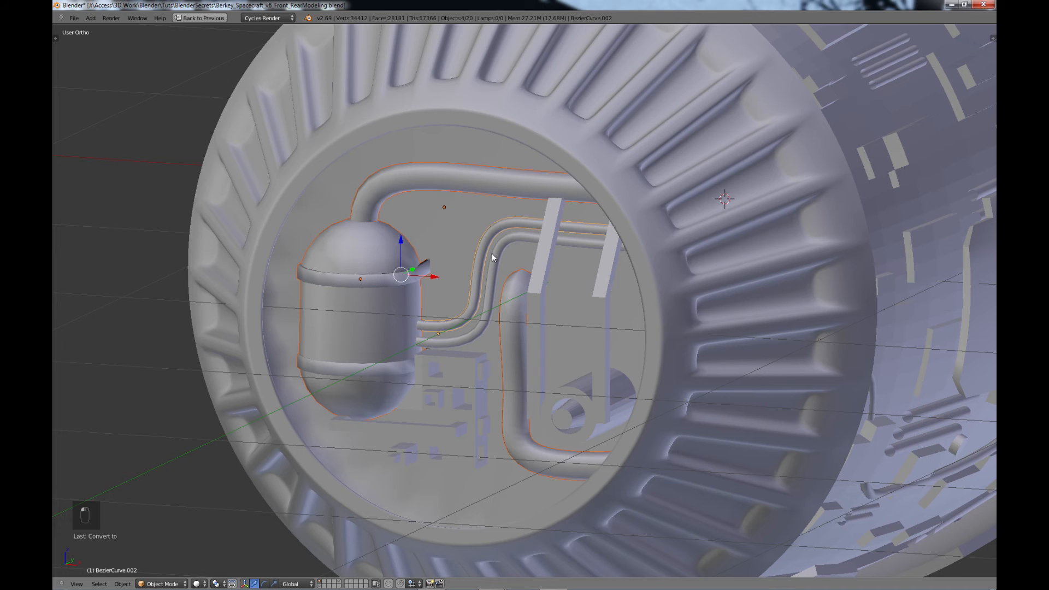
shift+right_click(492, 254)
shift+right_click(549, 253)
shift+right_click(602, 289)
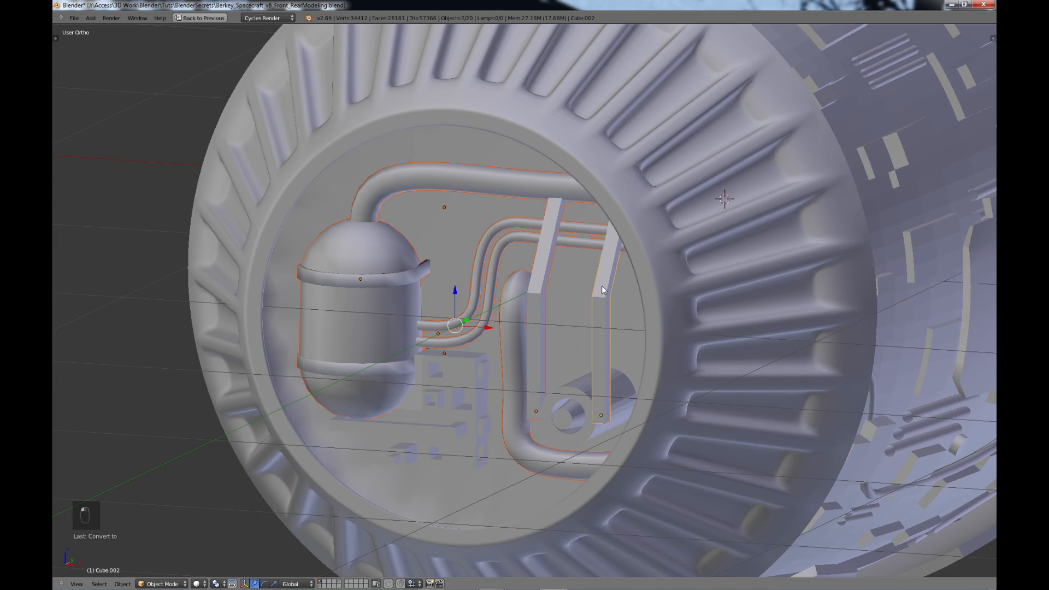
shift+right_click(575, 386)
shift+right_click(470, 417)
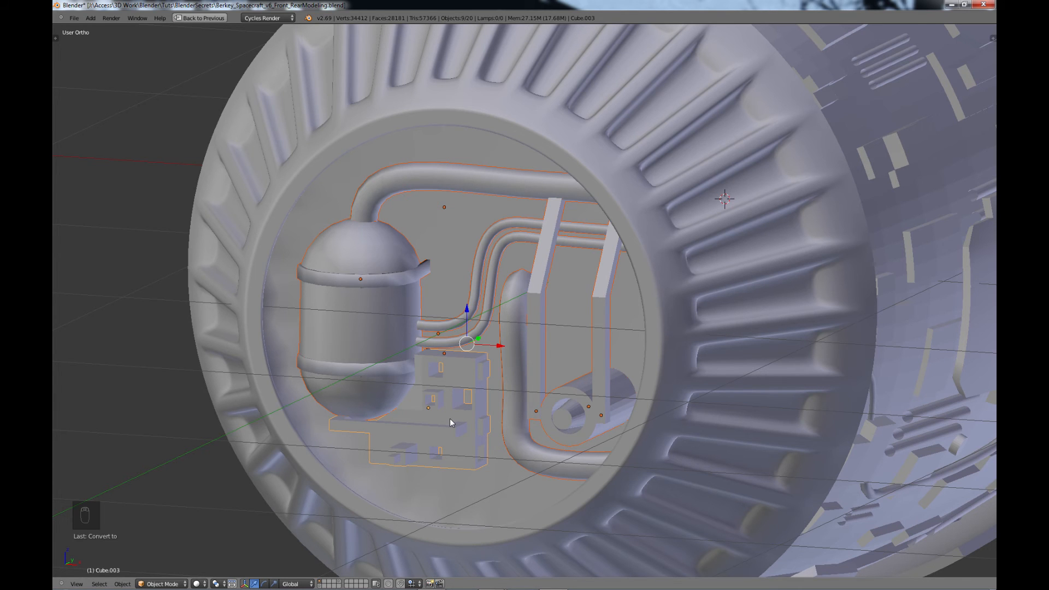
key(ctrl+j)
key(Tab)
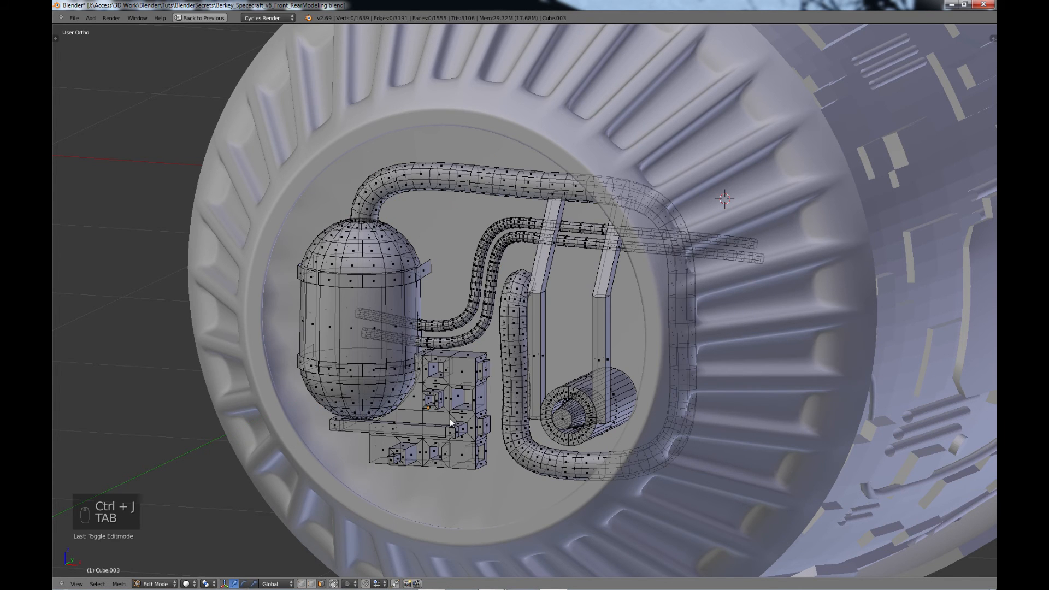
key(Tab)
- Deselect everything and examine the opening's joined mechanical details within the whole spacecraft
scroll(450, 419, down, 1)
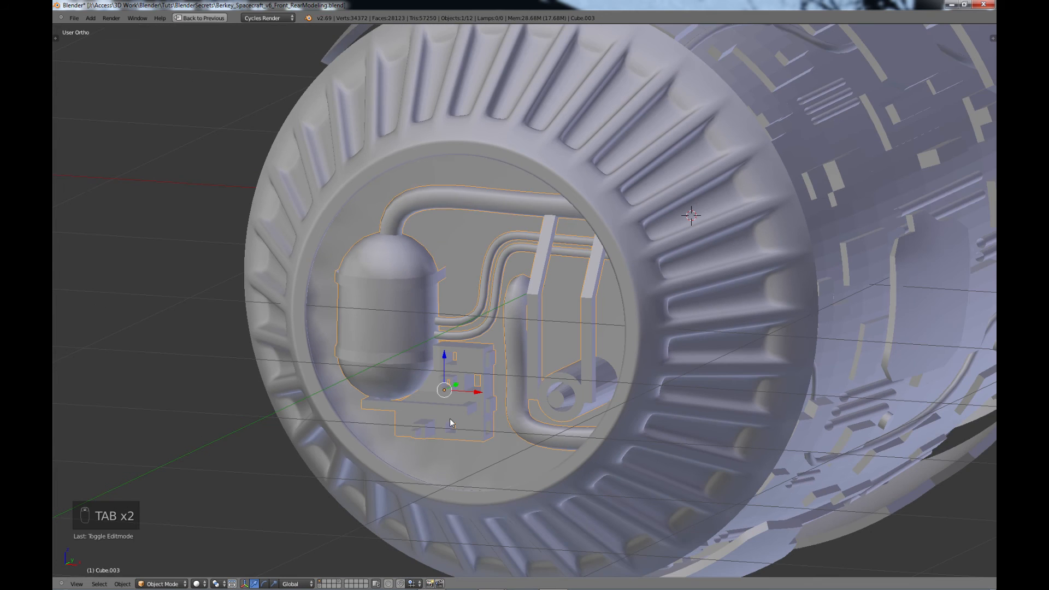
key(a)
key(a)
key(a)
scroll(450, 419, down, 1)
scroll(465, 426, down, 3)
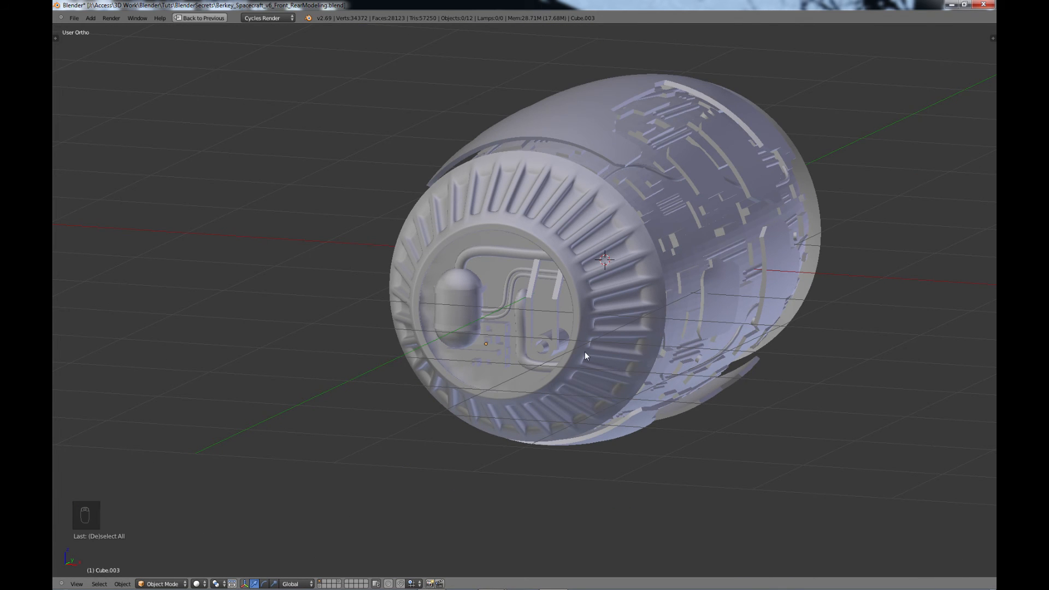
middle_drag(600, 352, 523, 358)
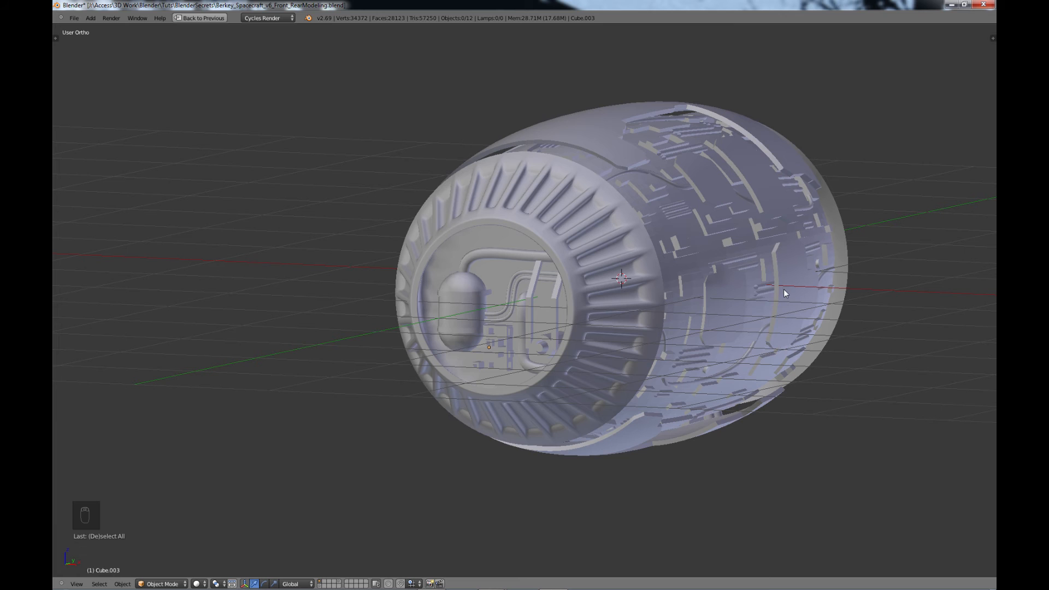
- Edit the hull_rear section with selection limited to visible geometry and select its ring of sloping outer faces
middle_drag(785, 289, 611, 228)
click(647, 271)
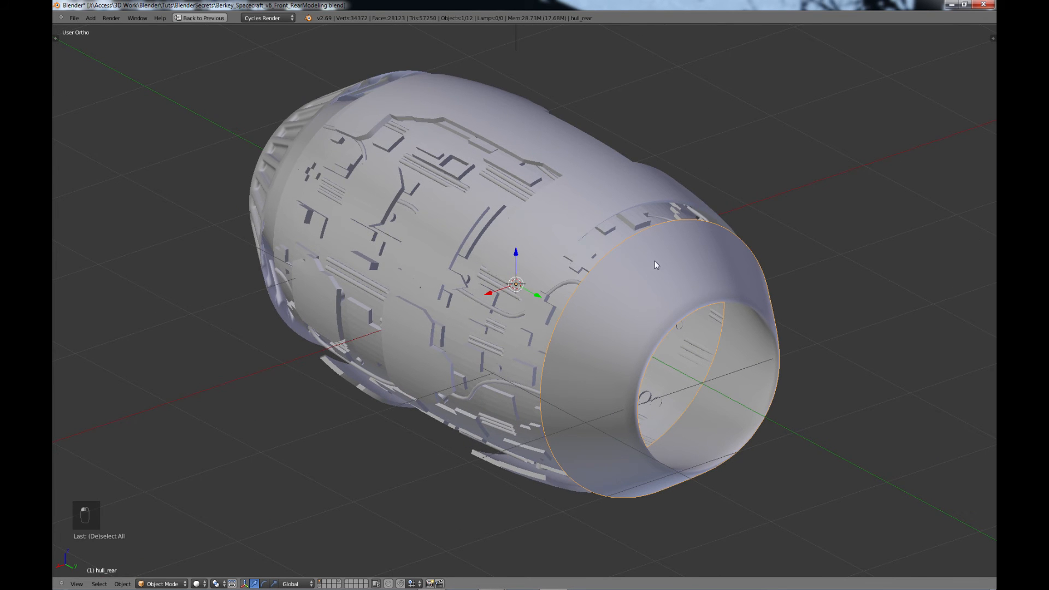
middle_drag(765, 376, 569, 345)
key(Tab)
click(334, 584)
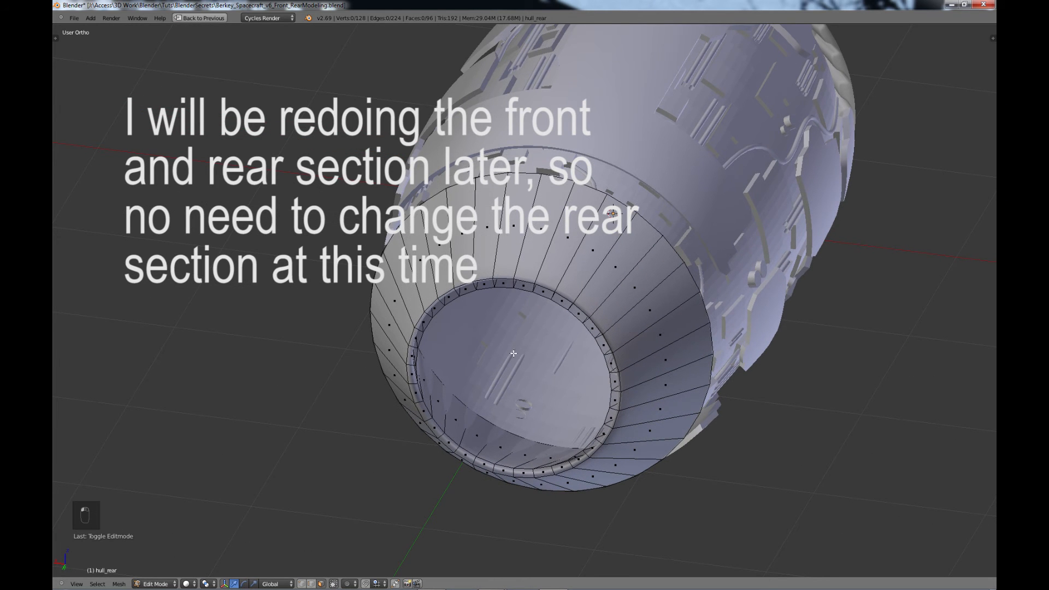
alt+right_click(557, 225)
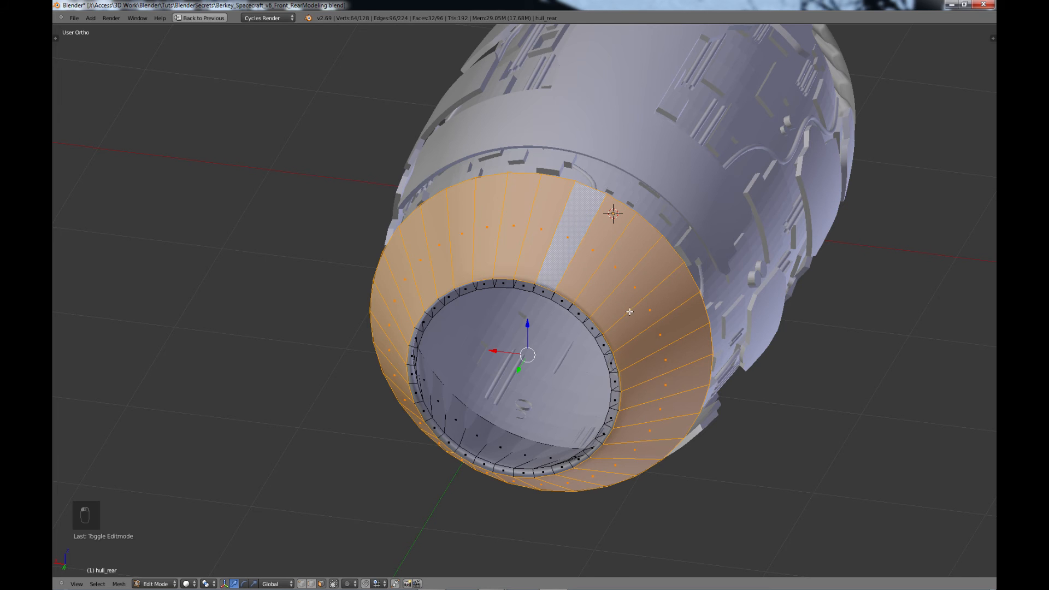
mouse_move(629, 310)
middle_down()
mouse_move(639, 303)
mouse_move(625, 295)
mouse_move(616, 304)
middle_up()
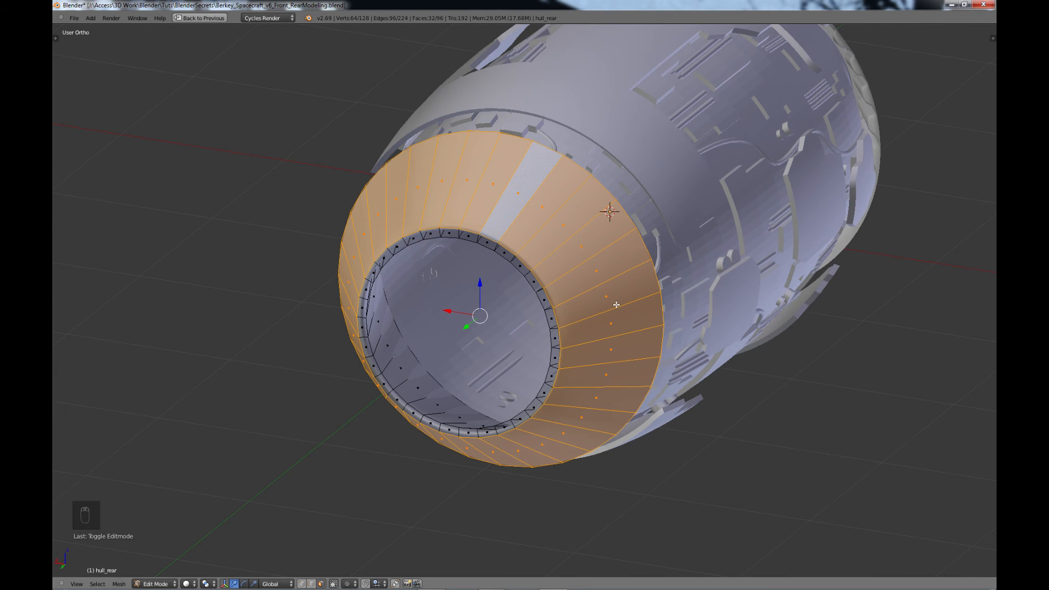
- Extrude the selected hull_rear faces individually and scale them to about 0.866 around their individual origins
click(208, 583)
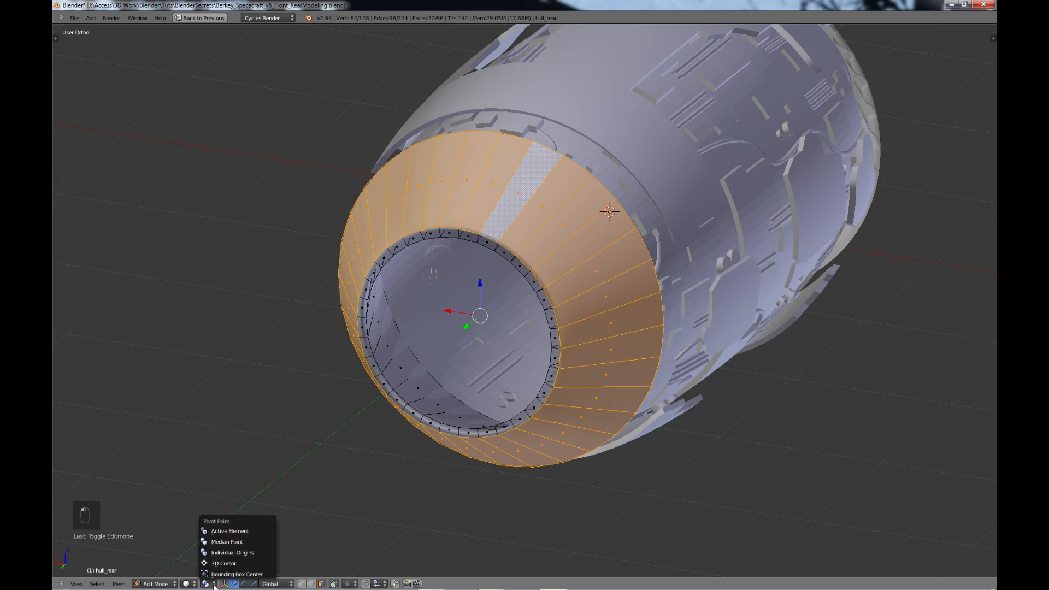
click(231, 553)
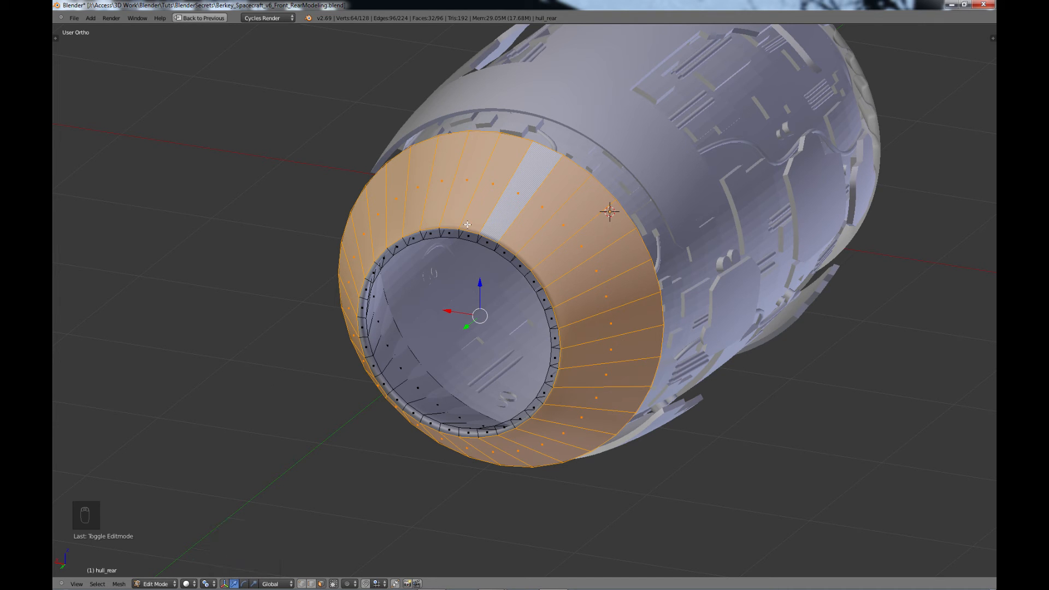
key(t)
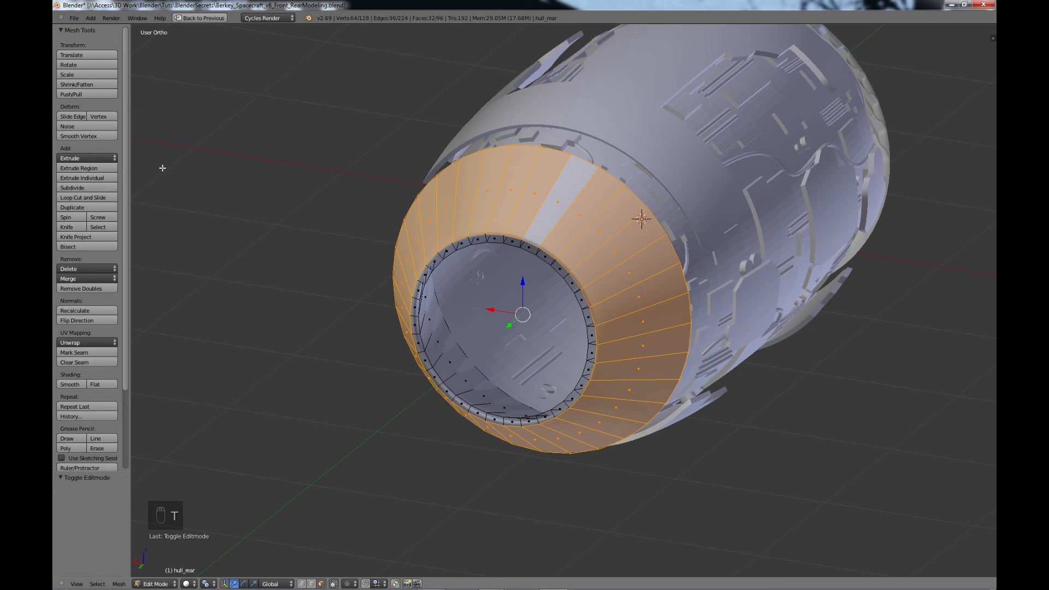
click(87, 179)
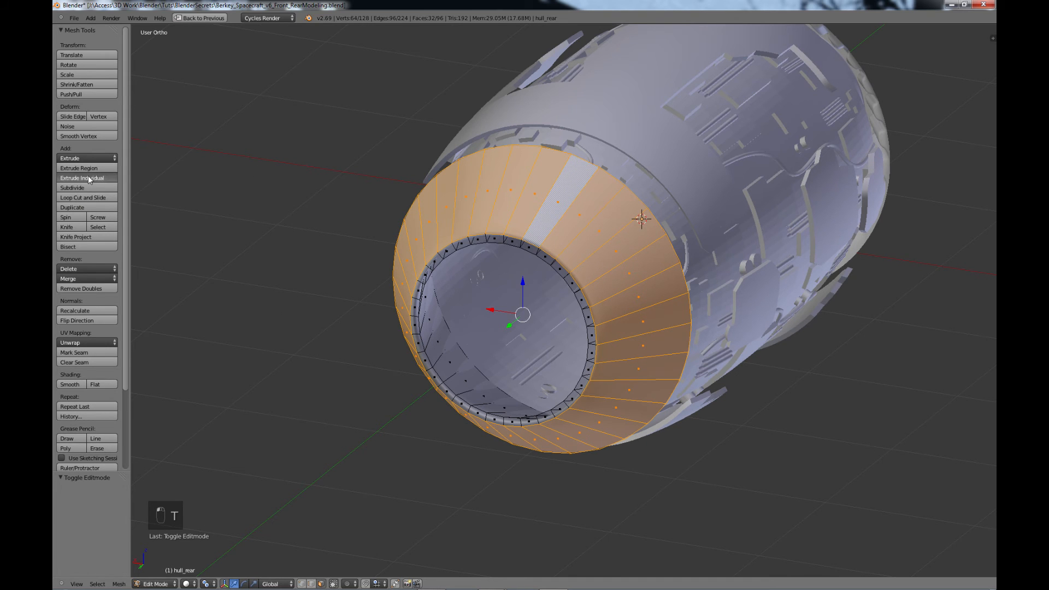
key(s)
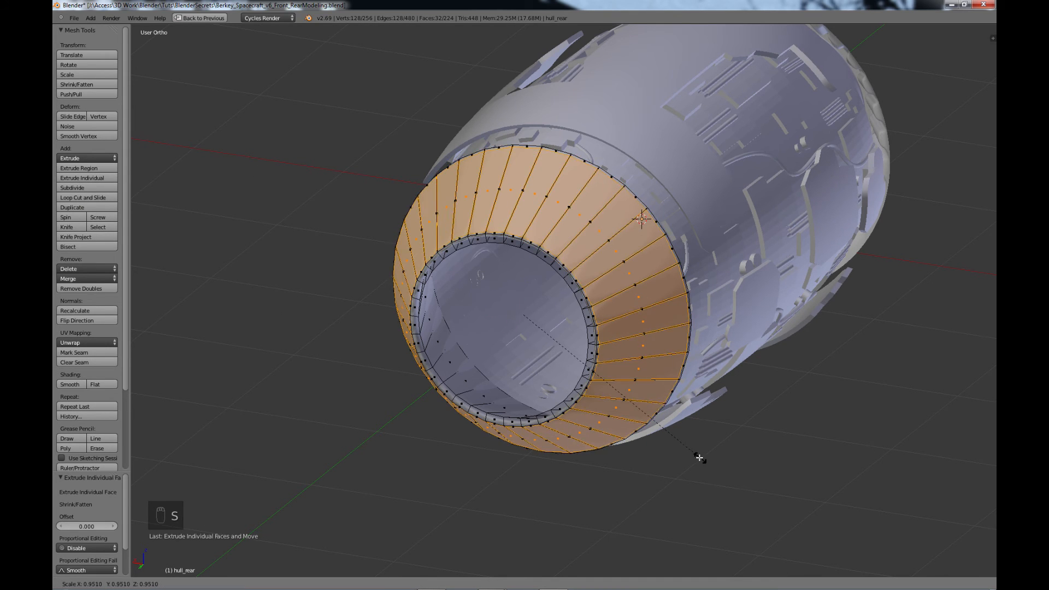
click(684, 448)
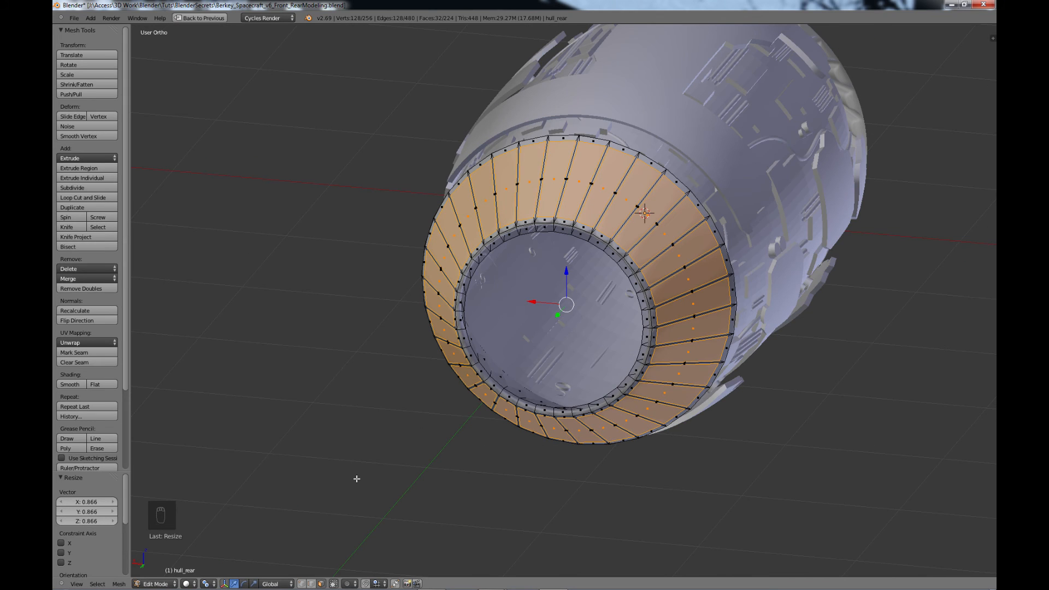
- Extrude the selected hull_rear faces individually again and scale them outward to about 1.099 around the median point
click(207, 584)
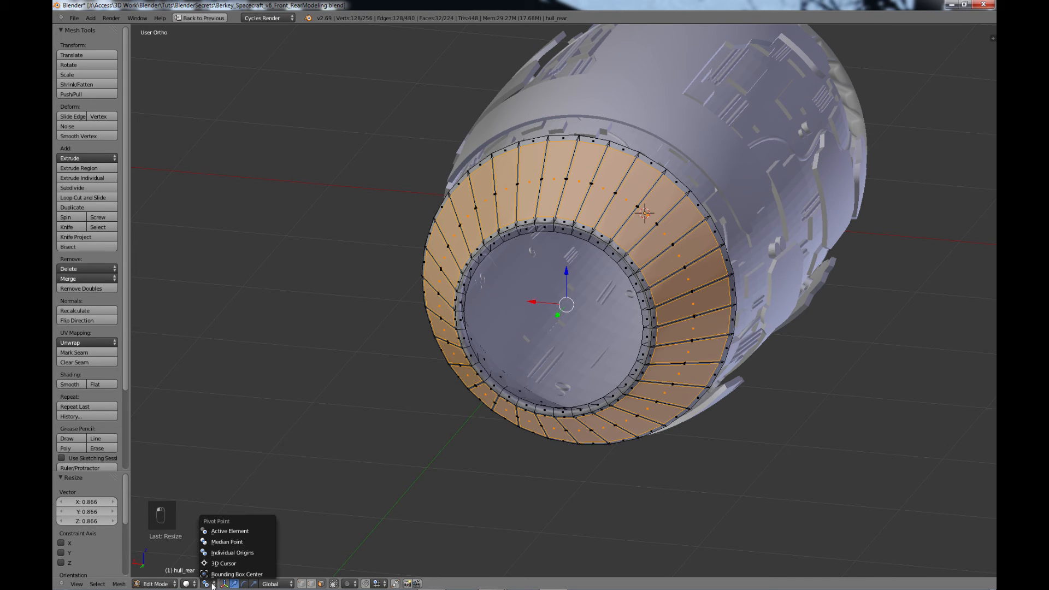
click(235, 541)
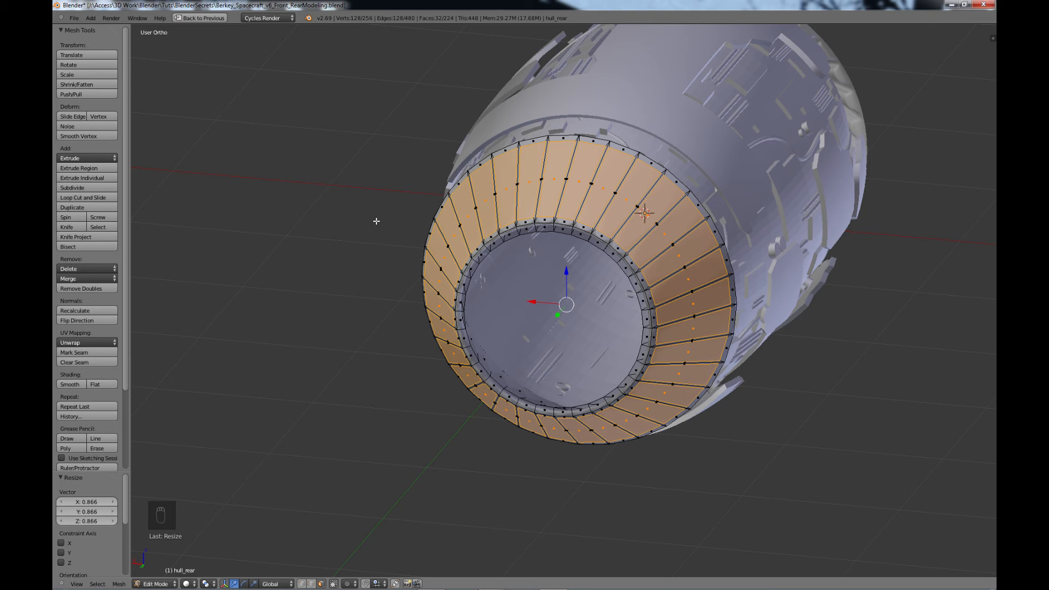
click(90, 178)
key(s)
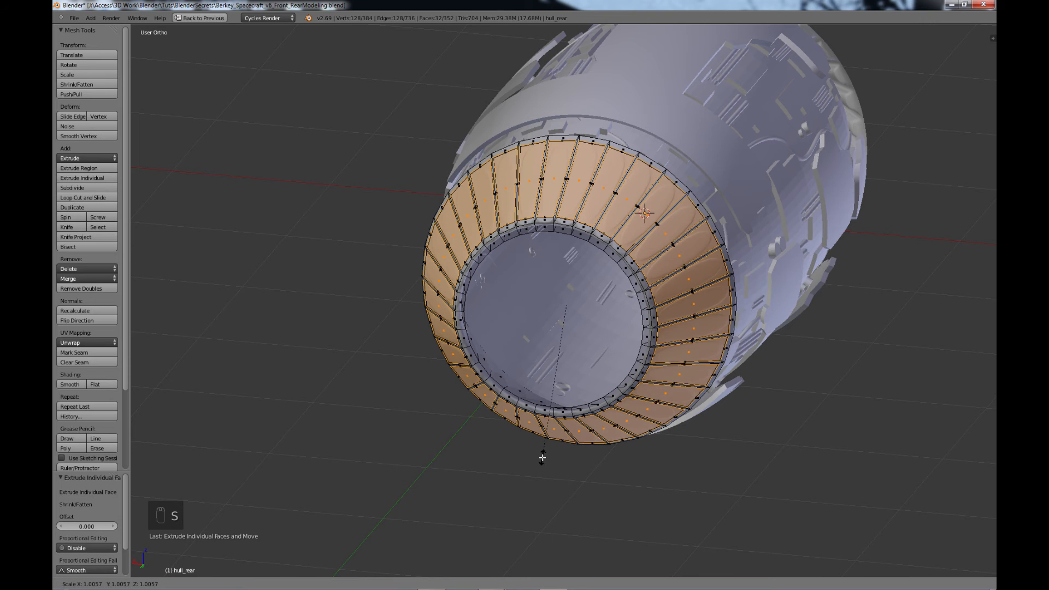
click(565, 473)
- Add two single loop cuts around the hull_rear ribs, sliding one to the wide rim and one to the narrow opening
middle_drag(566, 473, 527, 378)
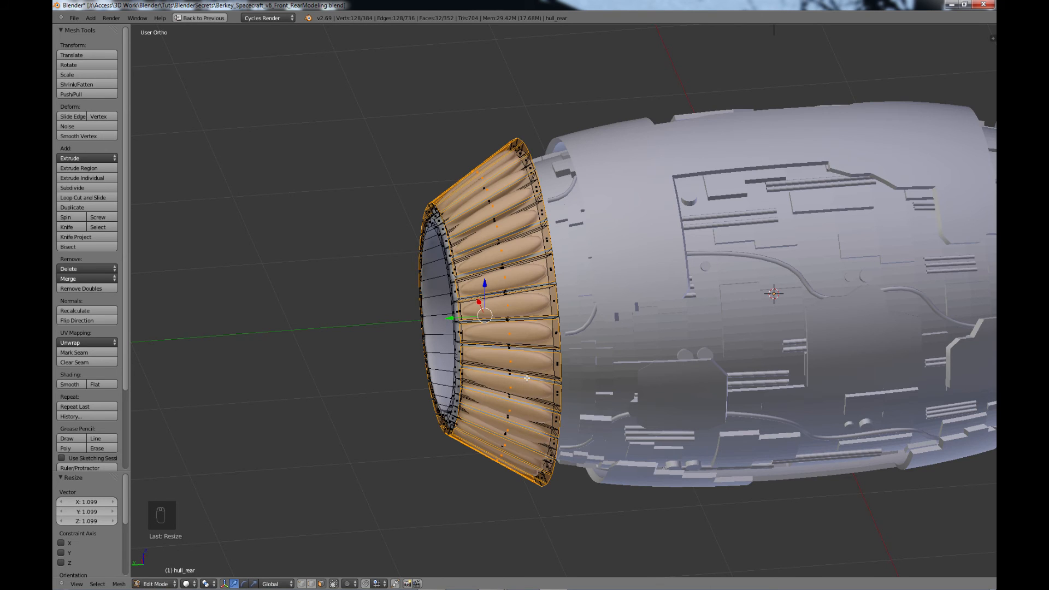
key(ctrl+r)
click(528, 377)
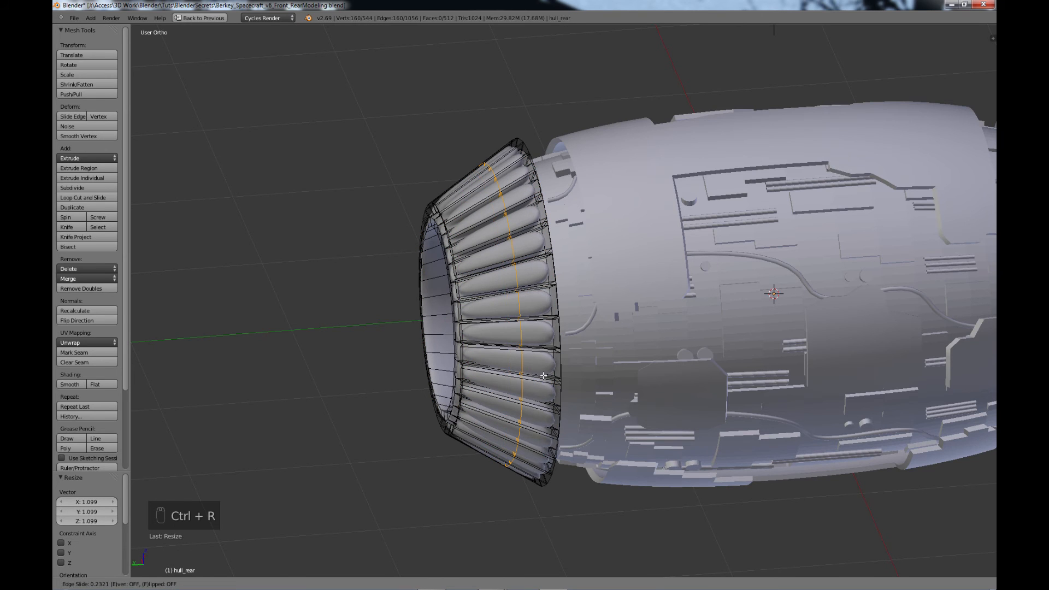
click(578, 375)
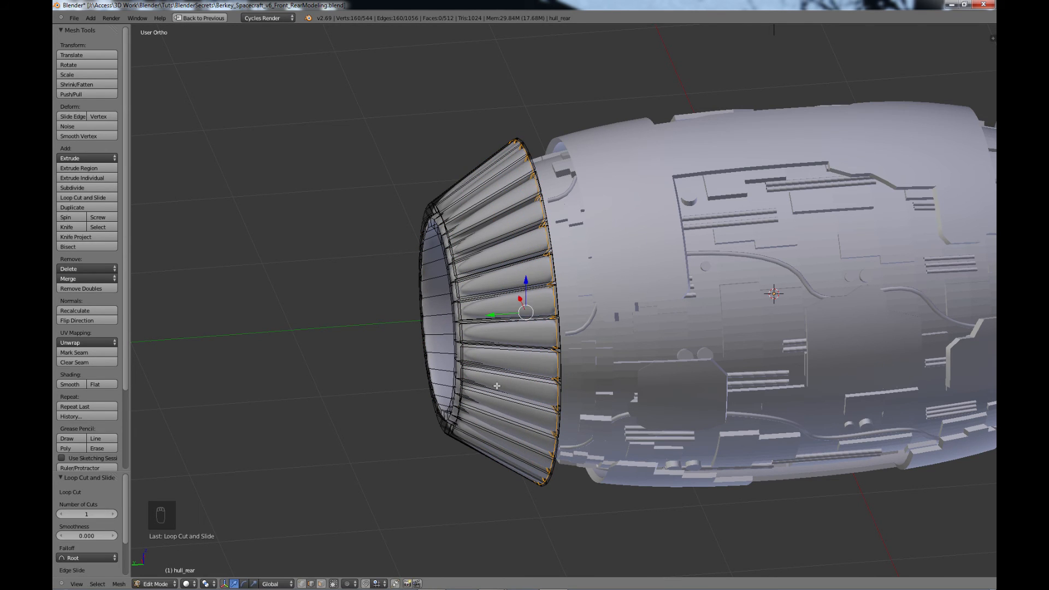
key(ctrl+r)
click(475, 384)
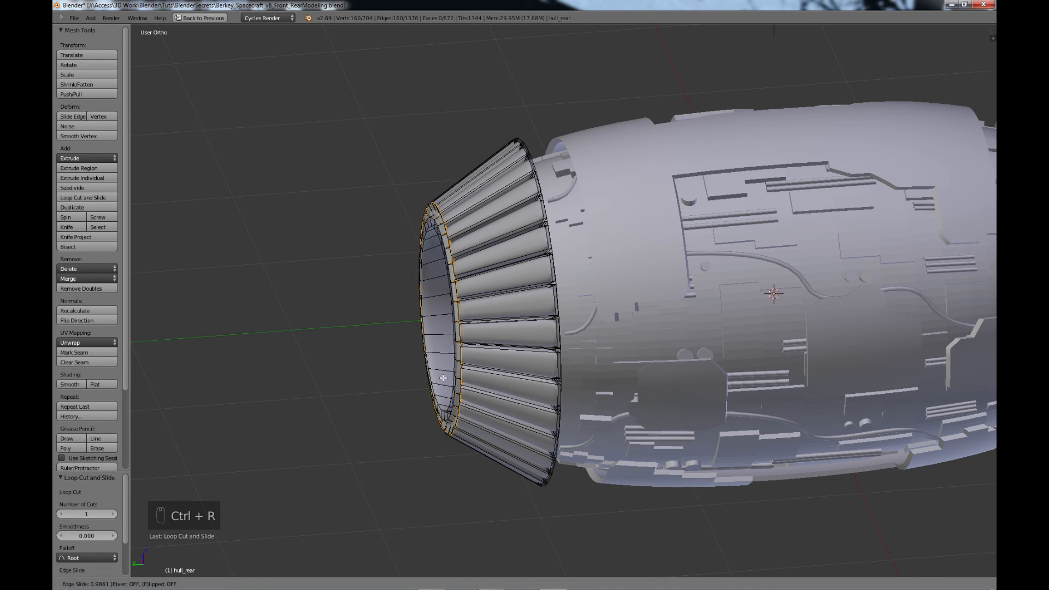
click(447, 378)
- Deselect the mesh, return to Object Mode and scale the whole hull_rear section to about 0.935
middle_drag(447, 377, 560, 334)
key(a)
key(Tab)
scroll(560, 334, up, 2)
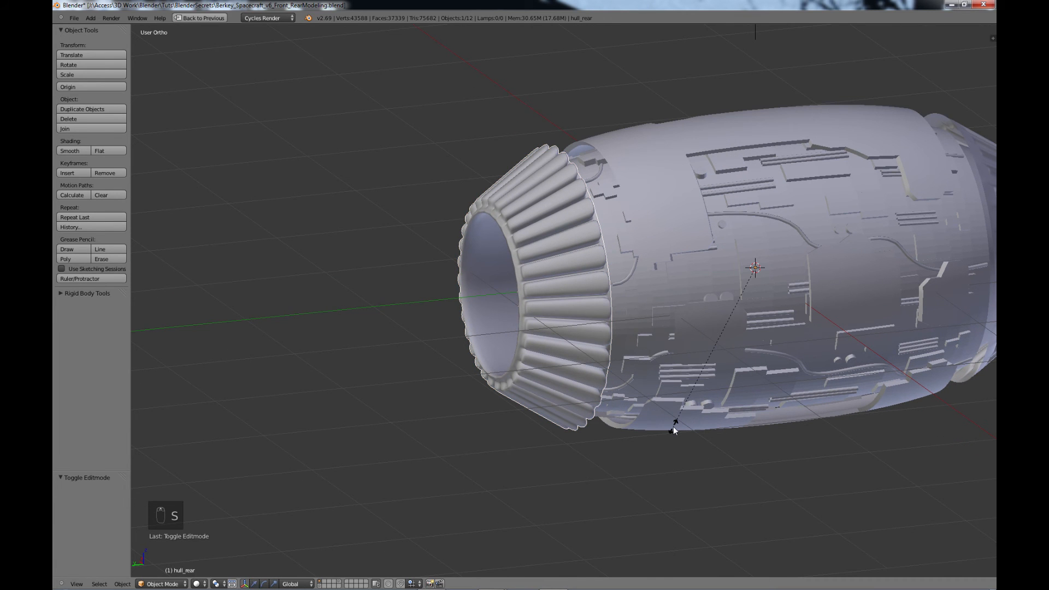
key(s)
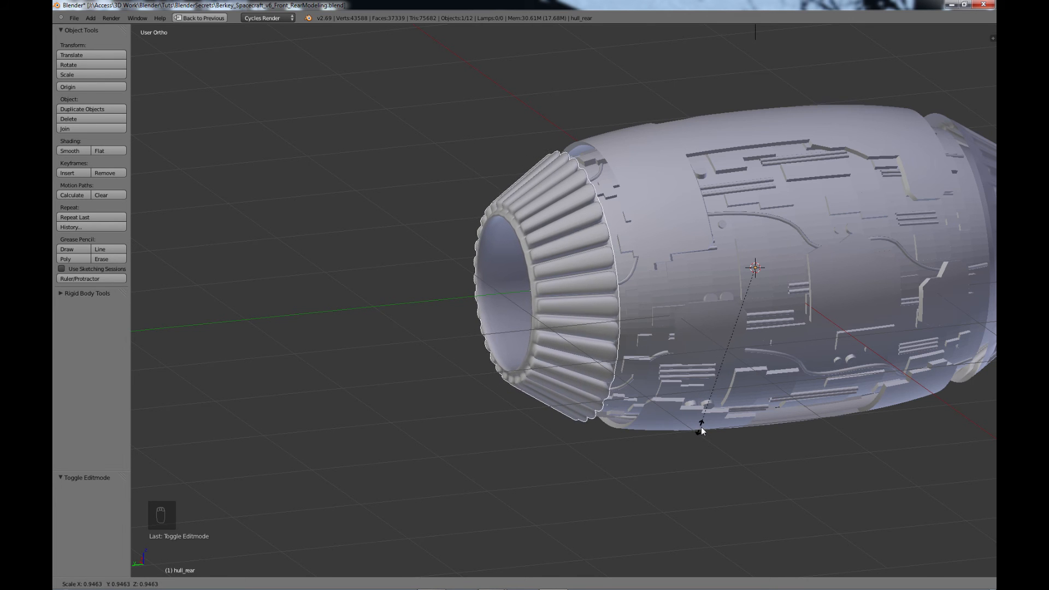
click(704, 431)
- Restore the multi-pane layout, disable hull_rear's subdivision surface in the viewport and give the section flat shading
scroll(703, 428, down, 2)
middle_drag(702, 429, 611, 402)
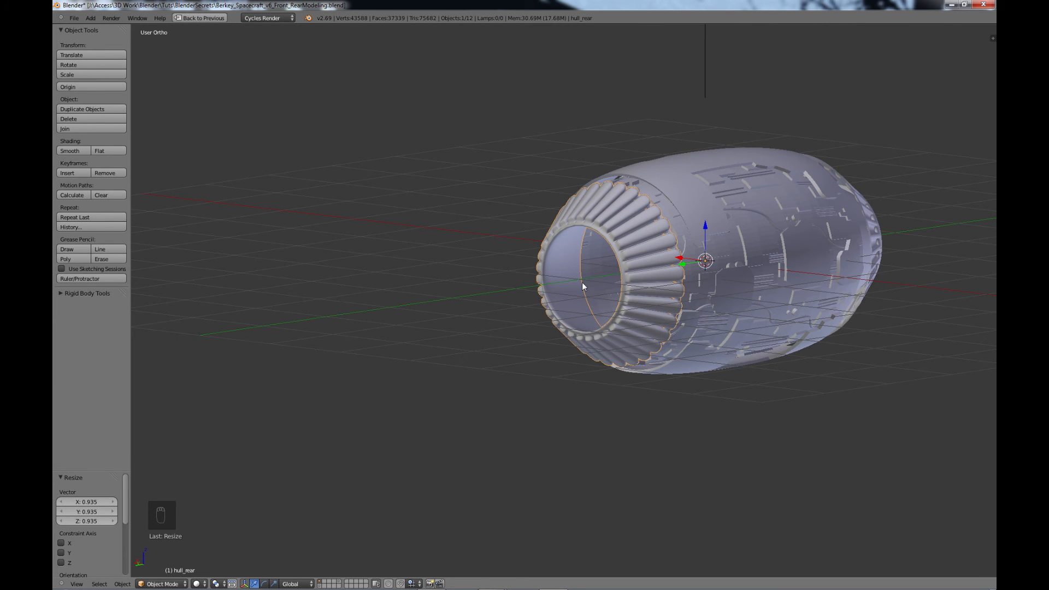
shift+middle_drag(582, 282, 503, 282)
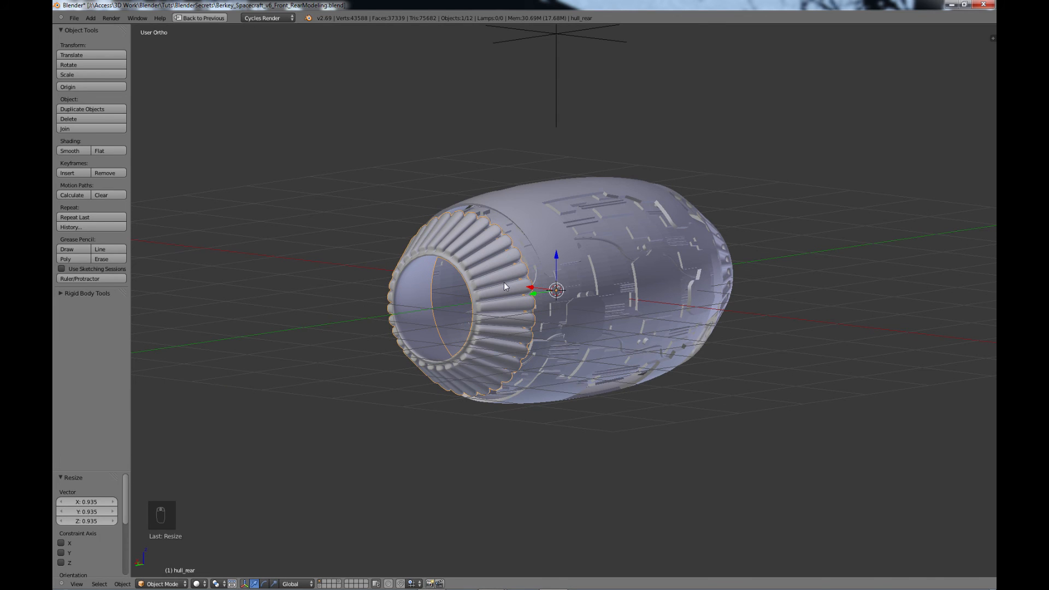
key(ctrl+Up)
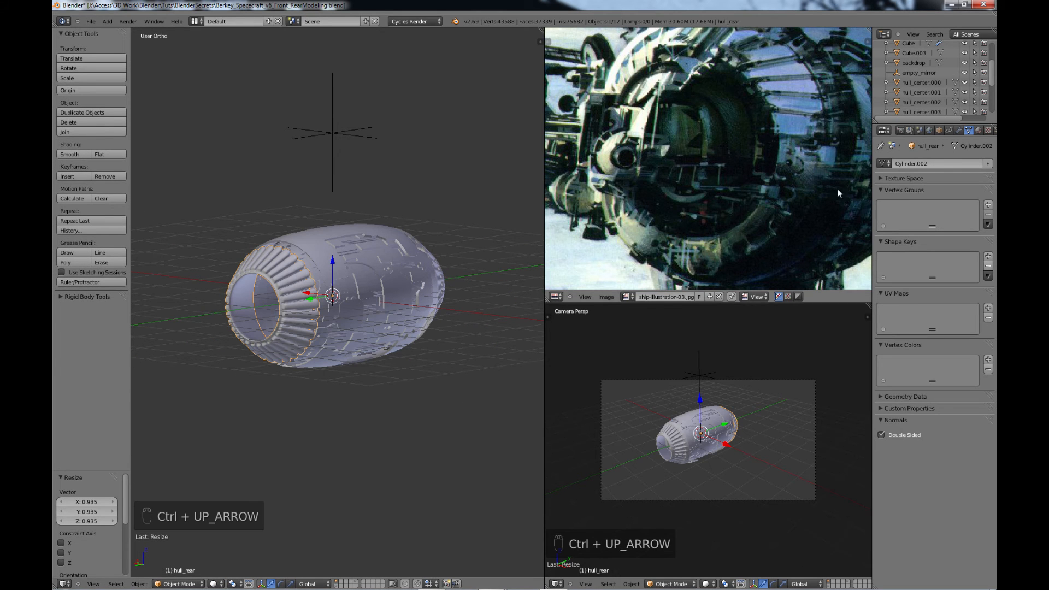
click(959, 130)
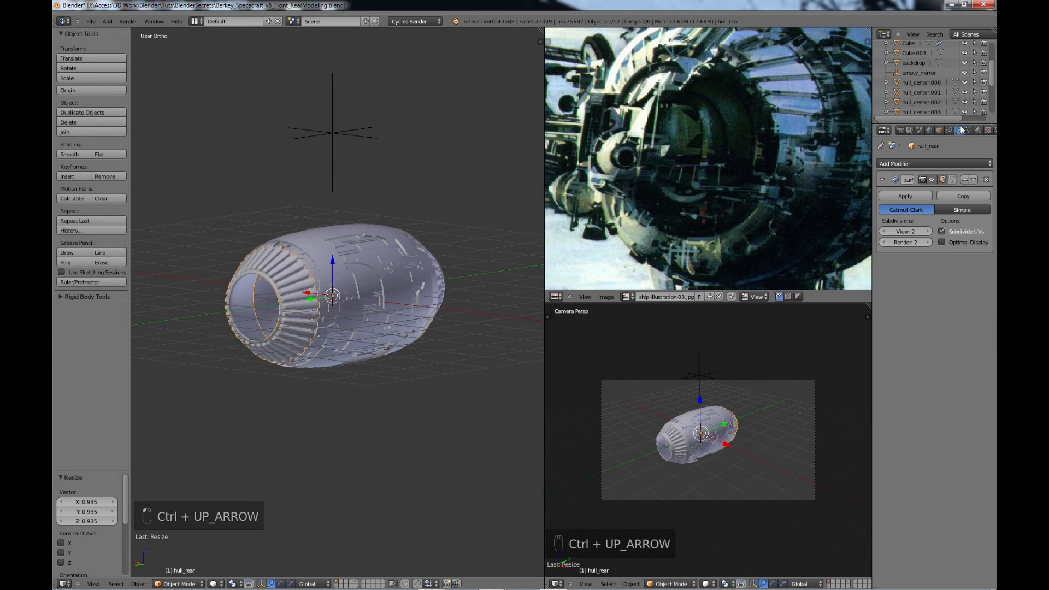
click(931, 180)
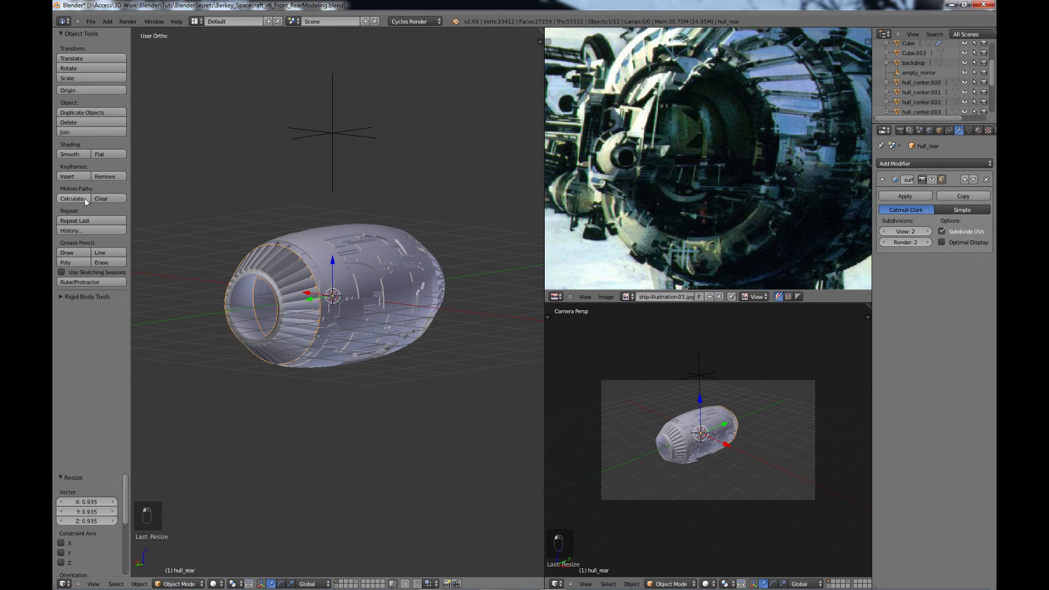
click(108, 154)
- Examine the flat-shaded hull_rear panels and the ribbed front end against the whole spacecraft in the reference illustration
scroll(287, 379, up, 3)
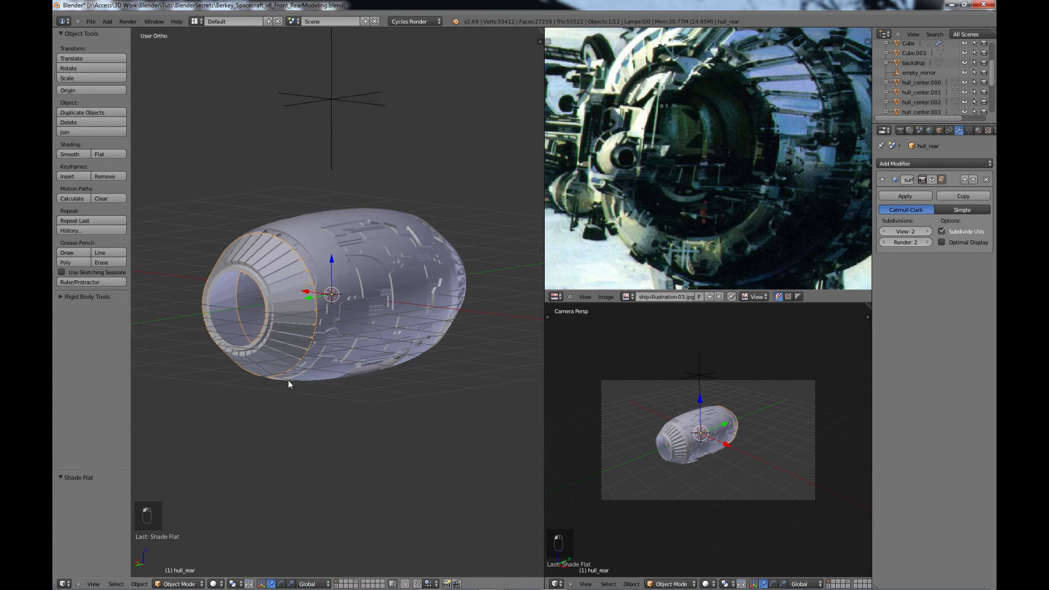
middle_drag(292, 353, 437, 322)
scroll(689, 175, down, 3)
scroll(702, 172, down, 1)
middle_drag(753, 173, 753, 210)
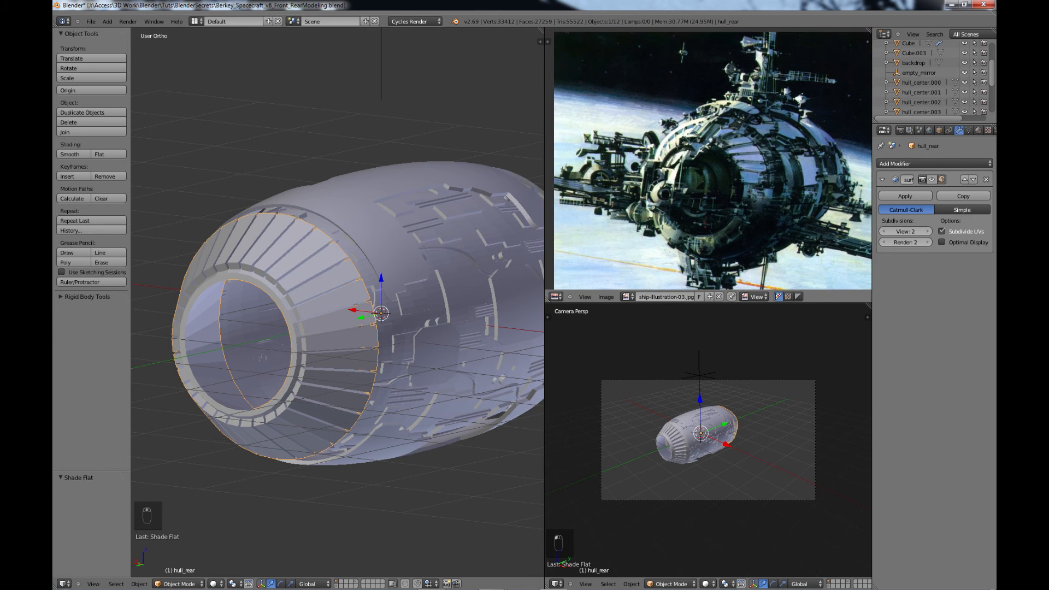
scroll(735, 192, down, 1)
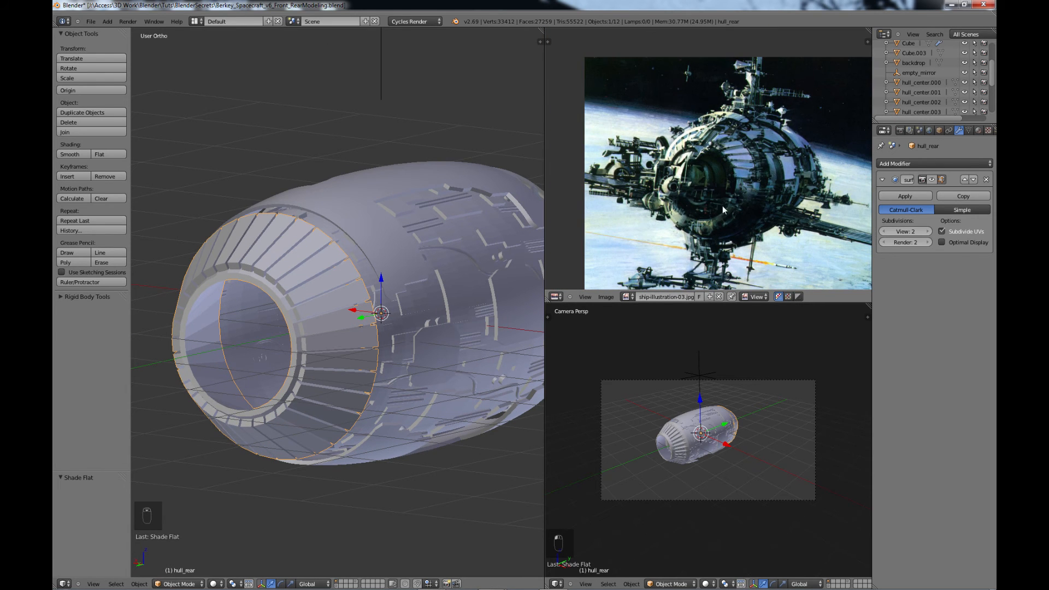
middle_drag(702, 227, 727, 205)
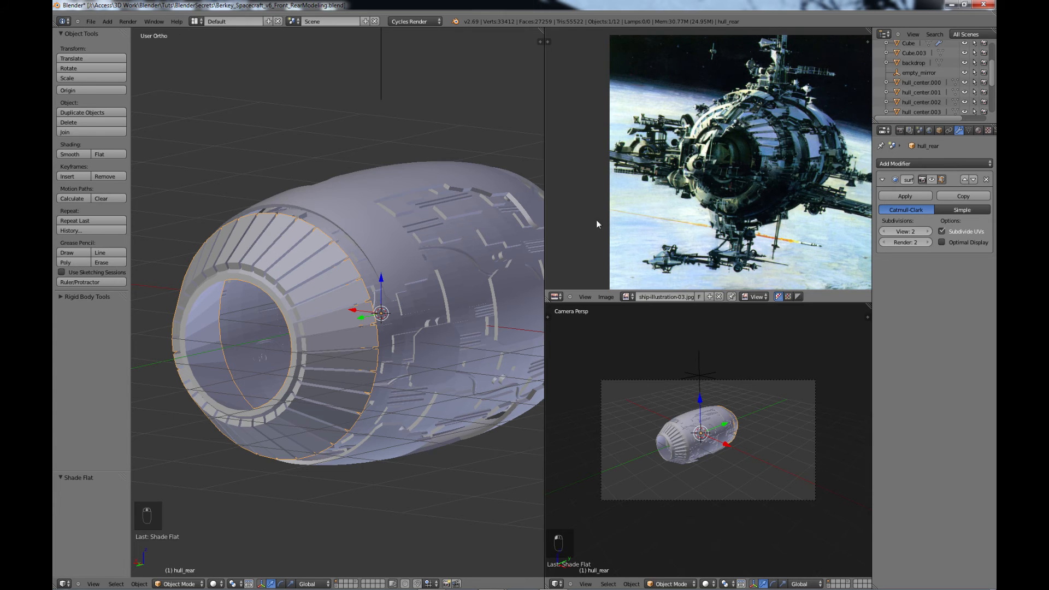
middle_drag(322, 314, 493, 263)
middle_drag(447, 316, 231, 311)
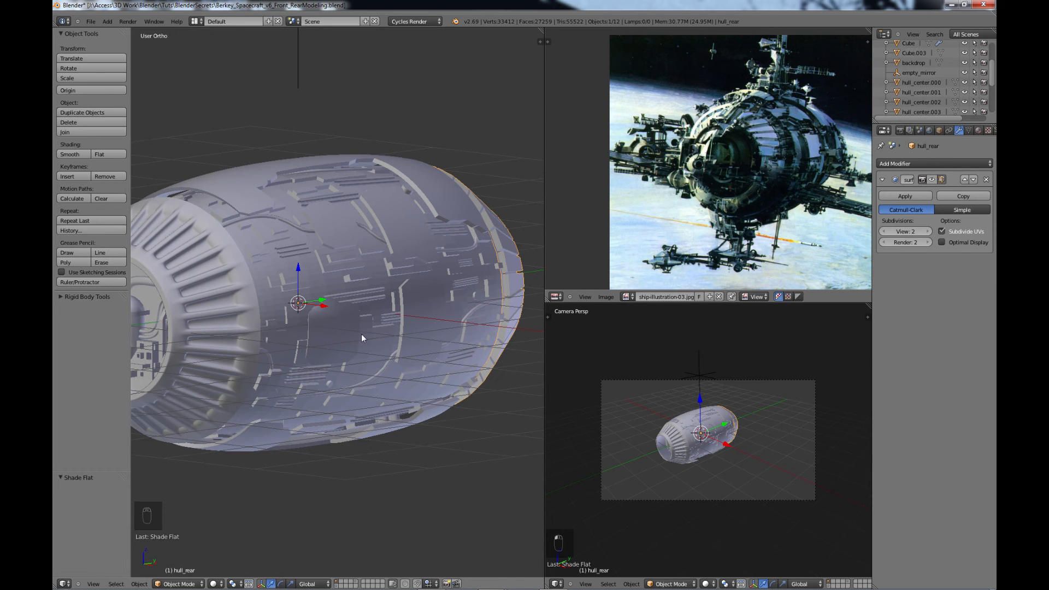
middle_drag(337, 333, 359, 337)
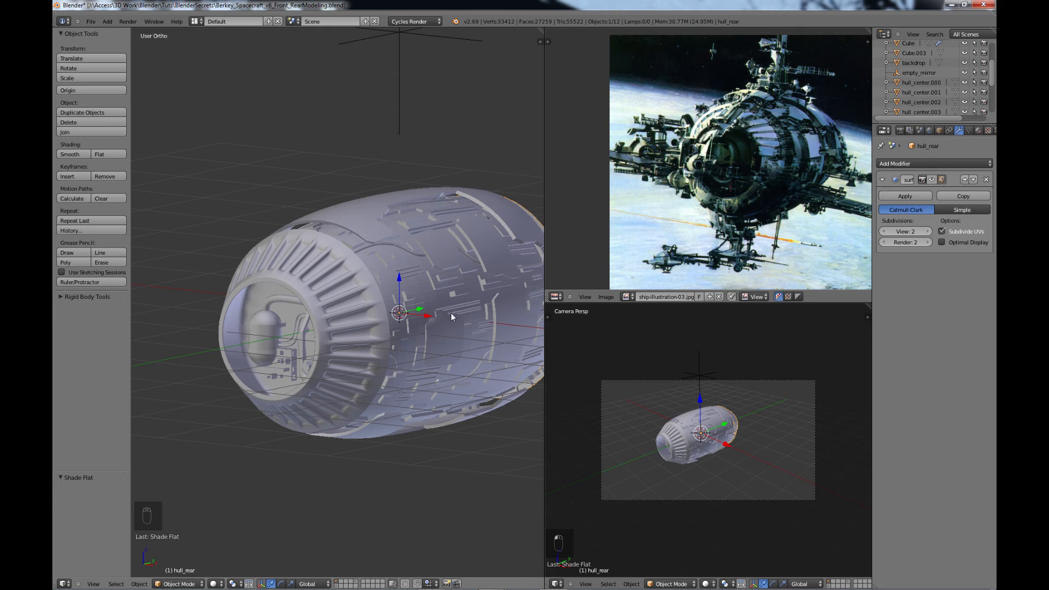
middle_drag(522, 257, 349, 267)
middle_drag(355, 306, 427, 303)
- Maximize the 3D viewport, hide the tool shelf and open the hull_rear mesh in Edit Mode
key(ctrl+Up)
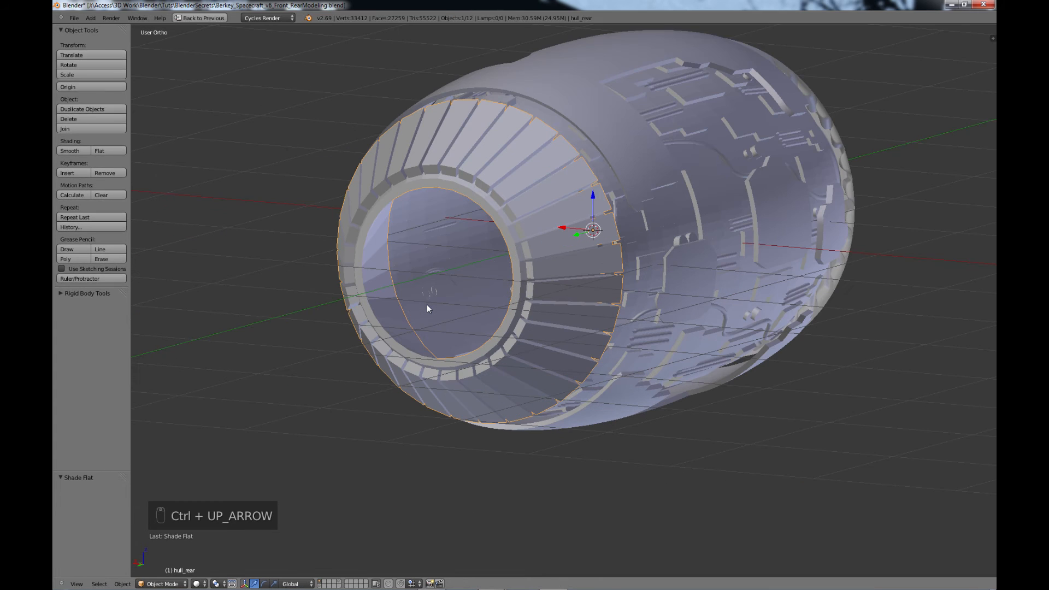
key(t)
key(Tab)
scroll(414, 267, up, 1)
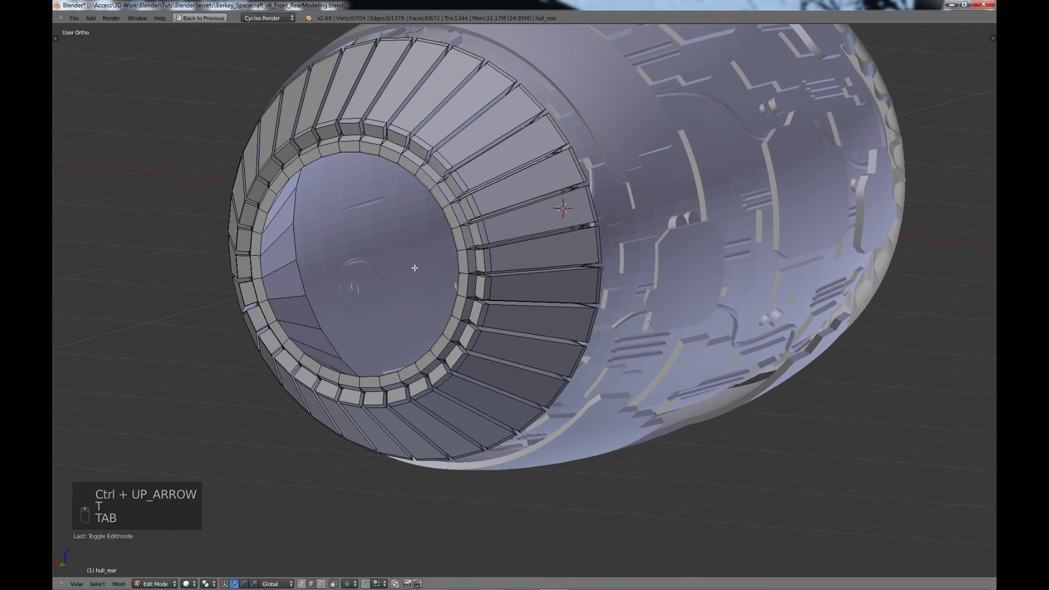
shift+middle_drag(368, 284, 504, 388)
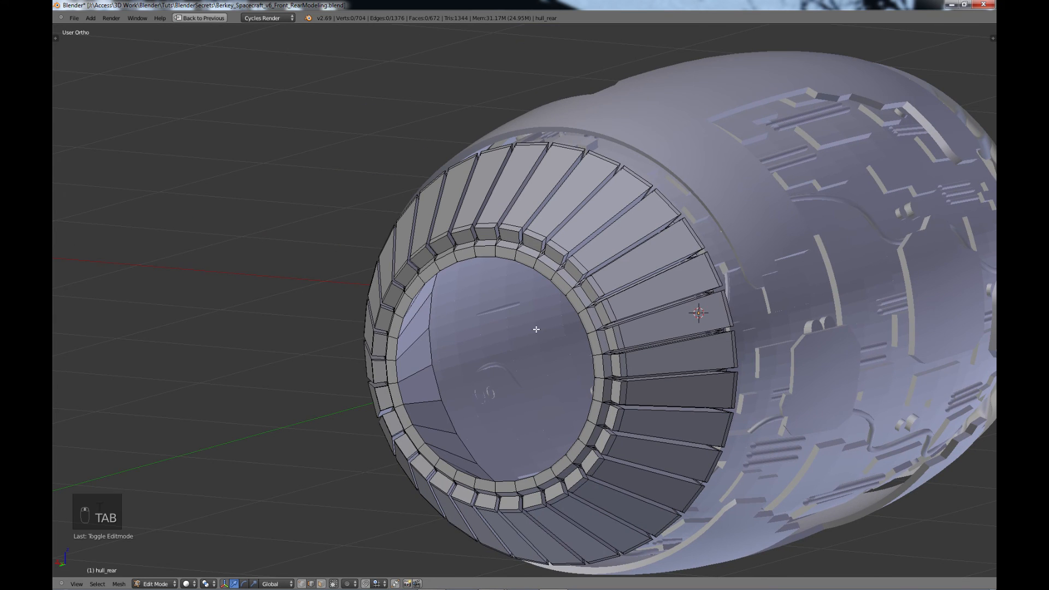
middle_drag(535, 329, 523, 322)
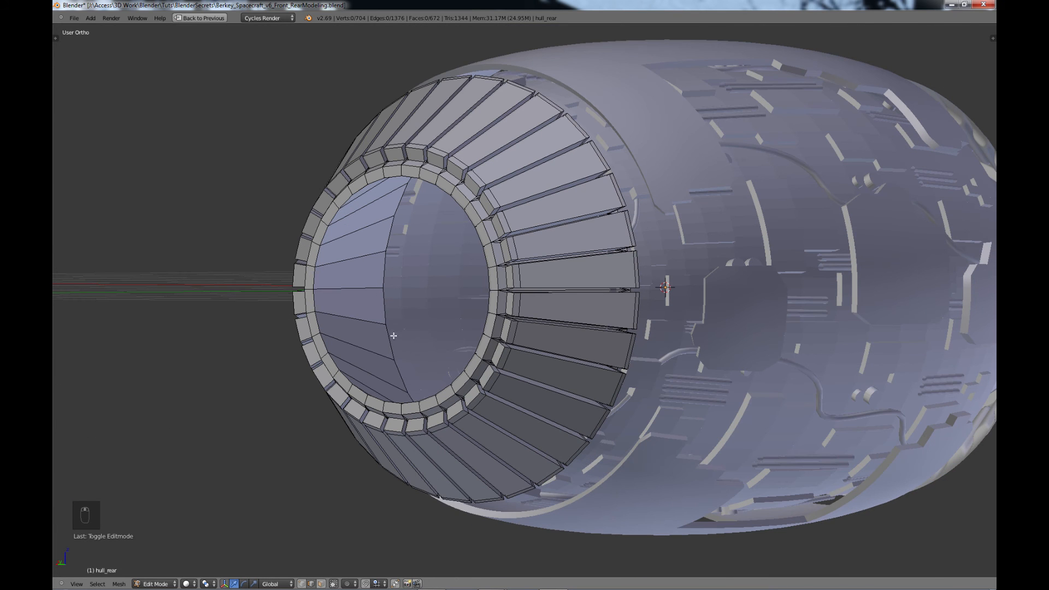
scroll(386, 314, up, 1)
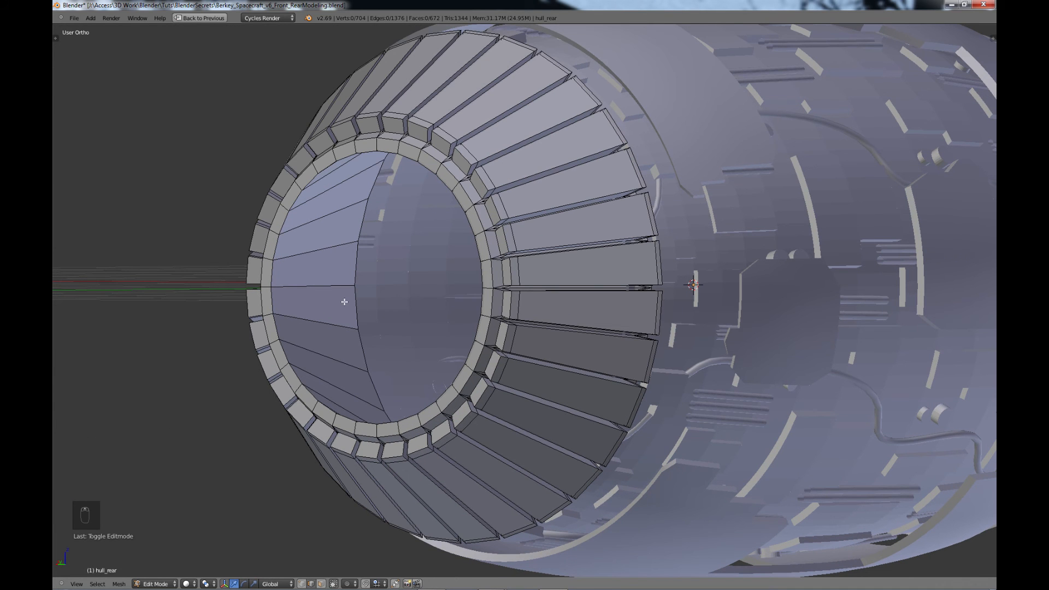
- Select the innermost edge loop inside the hull_rear opening in vertex mode, fill it with a face and return to Object Mode
click(302, 585)
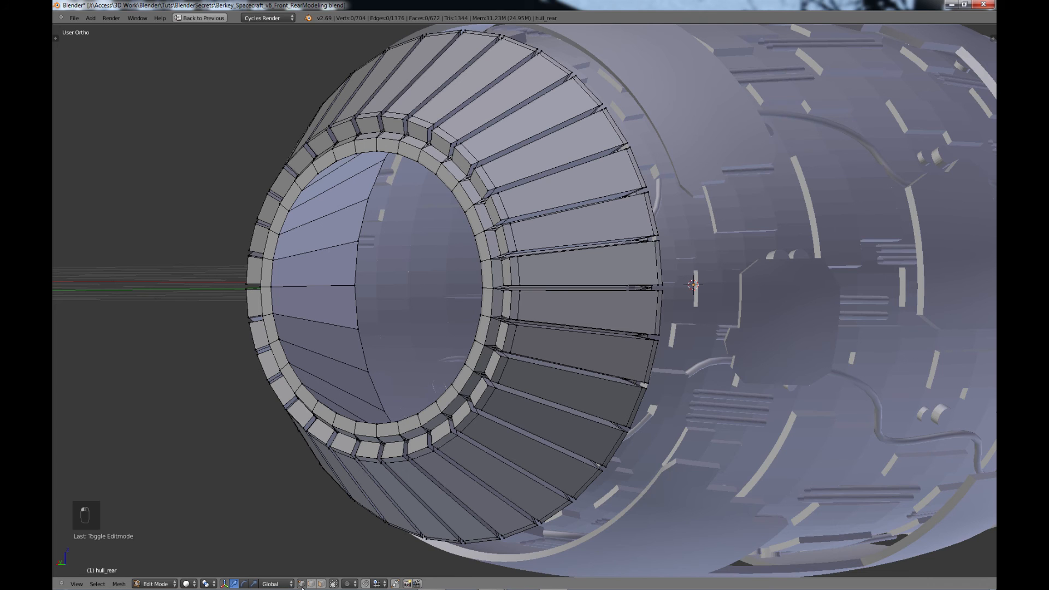
alt+right_click(357, 311)
scroll(382, 358, down, 2)
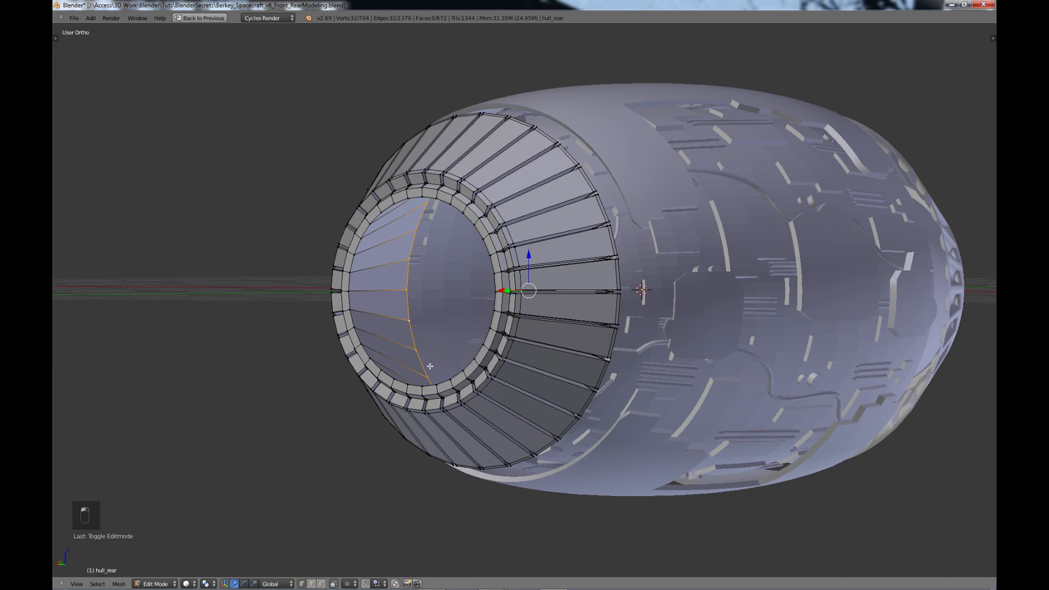
middle_drag(430, 366, 446, 368)
key(f)
right_click(488, 360)
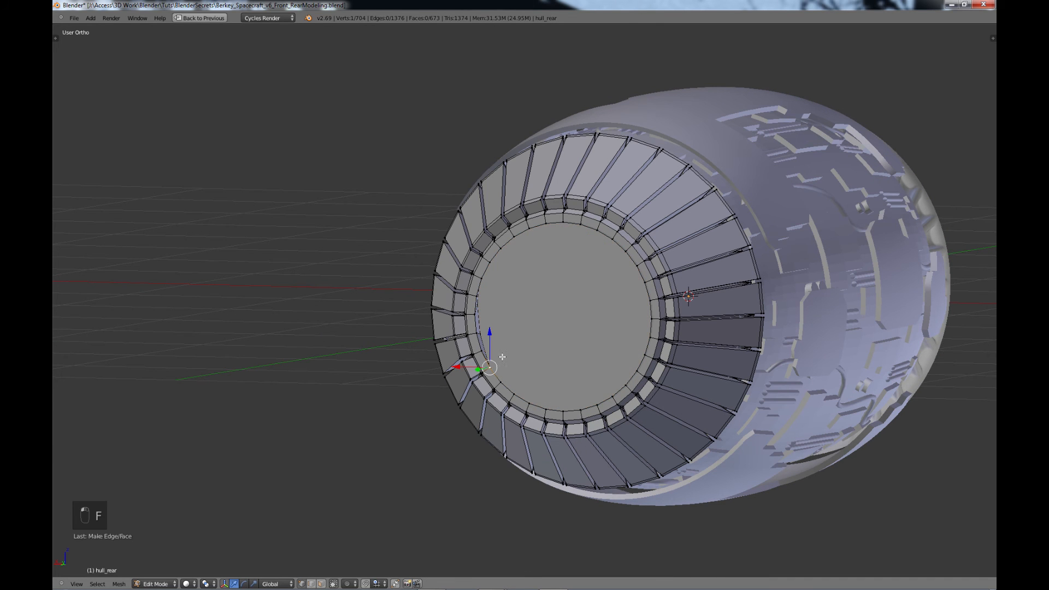
scroll(545, 372, down, 2)
middle_drag(561, 374, 562, 388)
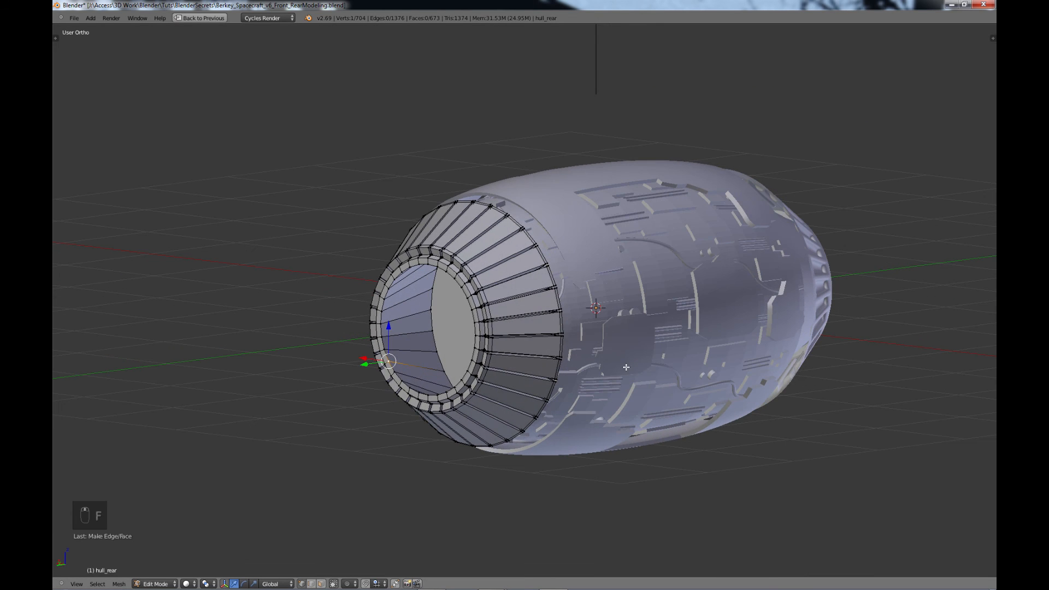
key(Tab)
scroll(720, 356, down, 2)
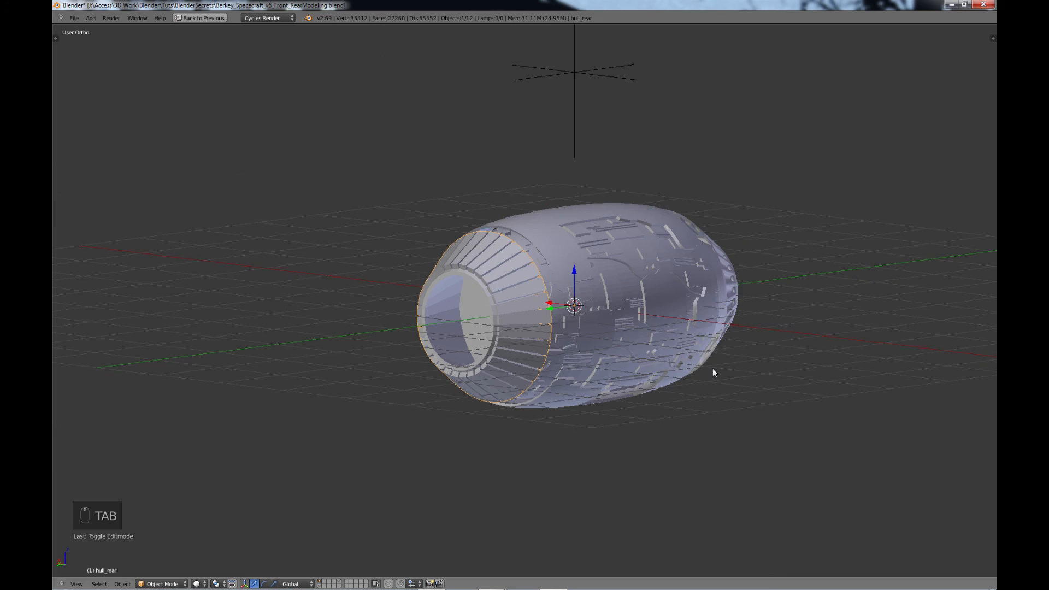
- Duplicate the joined mechanical details of the front opening in place and view the spacecraft from the top
middle_drag(714, 367, 441, 336)
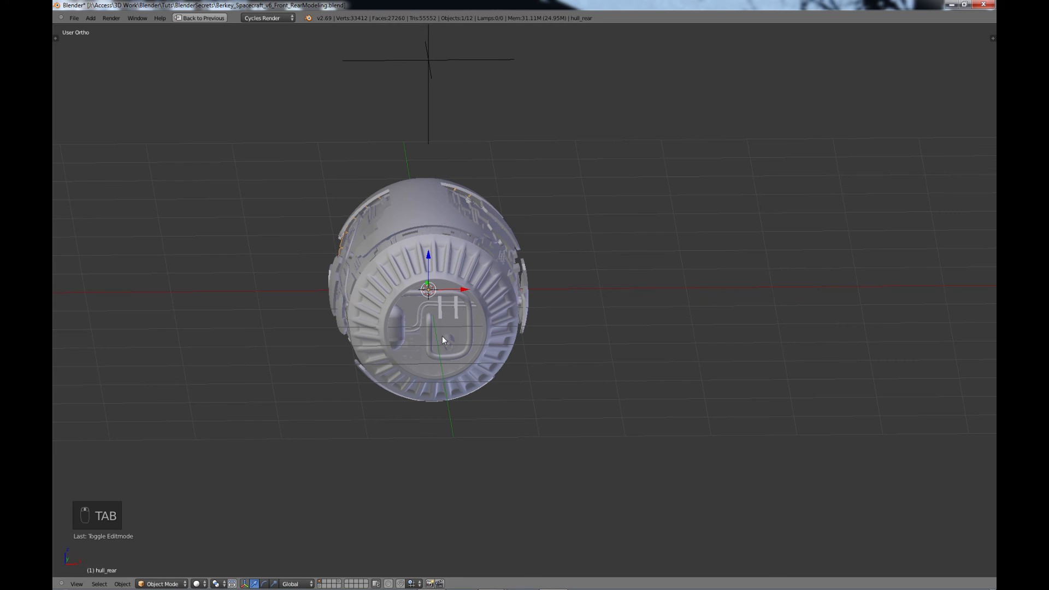
right_click(464, 302)
middle_drag(446, 385, 552, 354)
scroll(585, 357, up, 2)
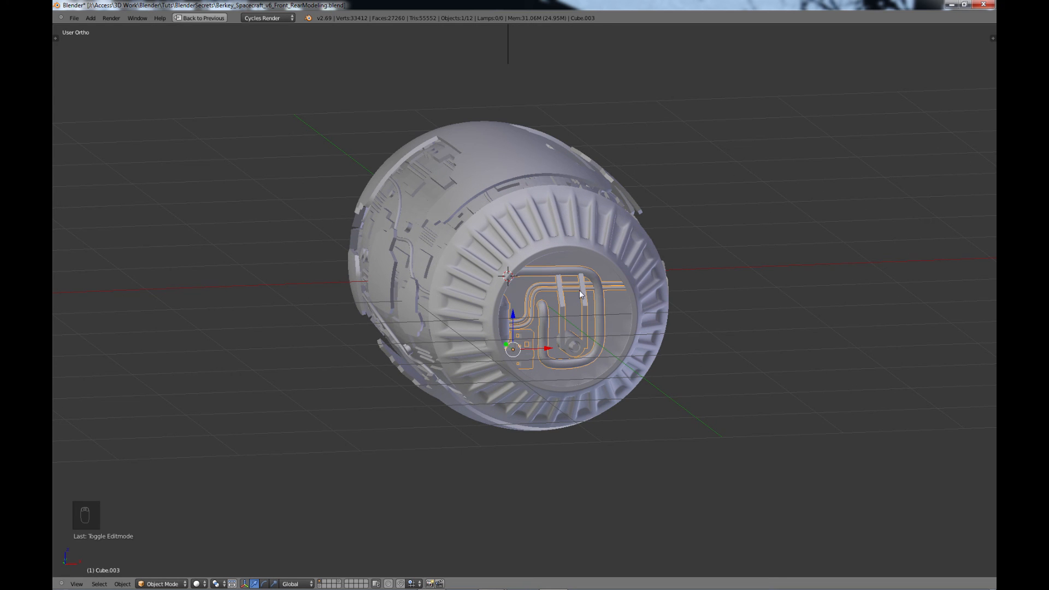
middle_drag(538, 333, 494, 372)
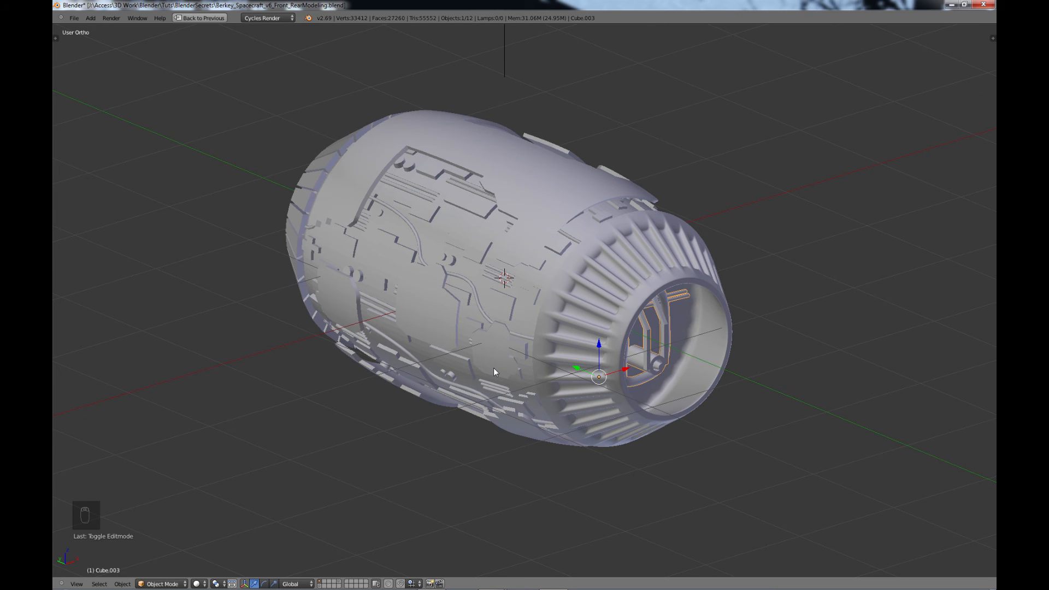
key(shift+d)
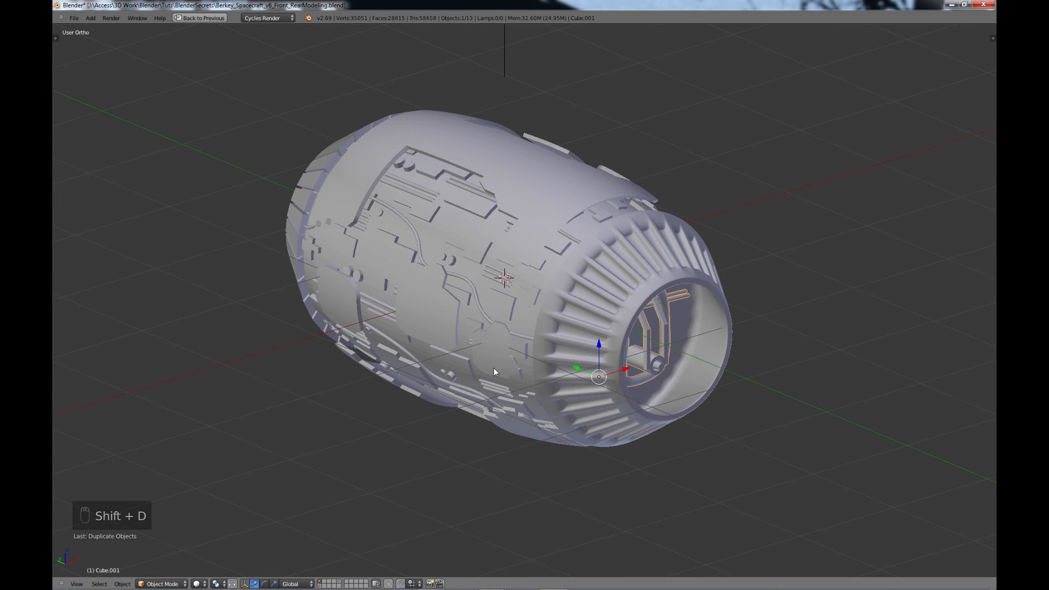
key(KP_7)
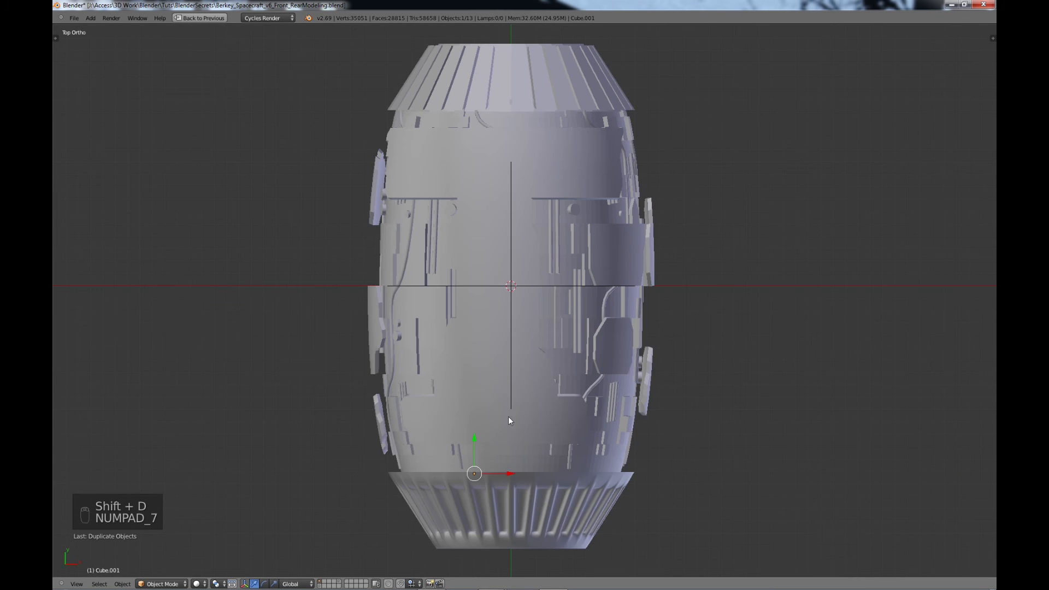
- Move the duplicated mechanical details along Y to the rear opening and rotate them 180 degrees about the global Z axis
drag(474, 438, 461, 211)
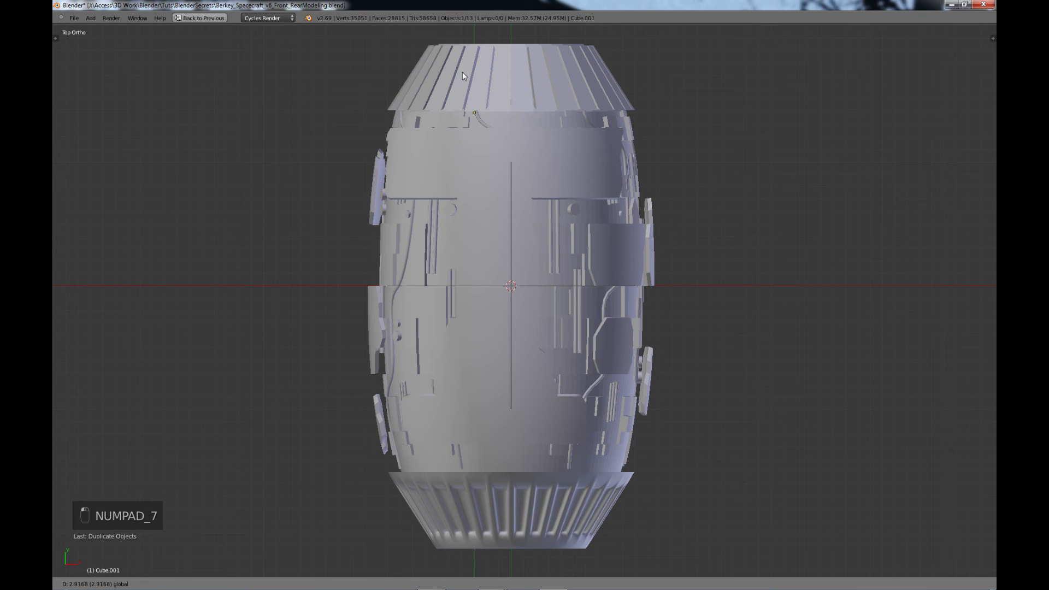
drag(462, 76, 461, 47)
middle_drag(571, 355, 765, 349)
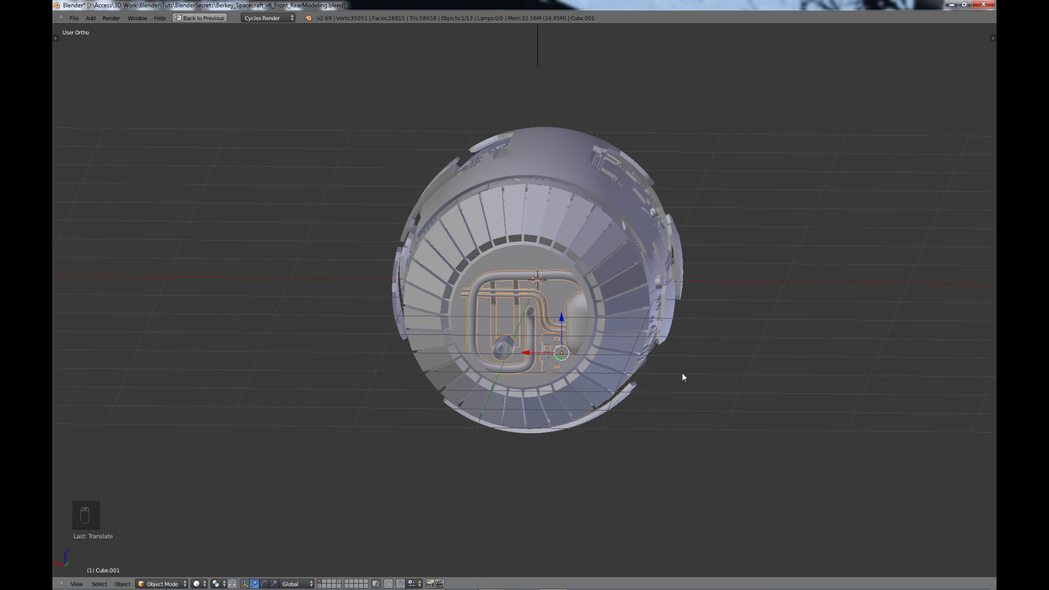
text(rz18)
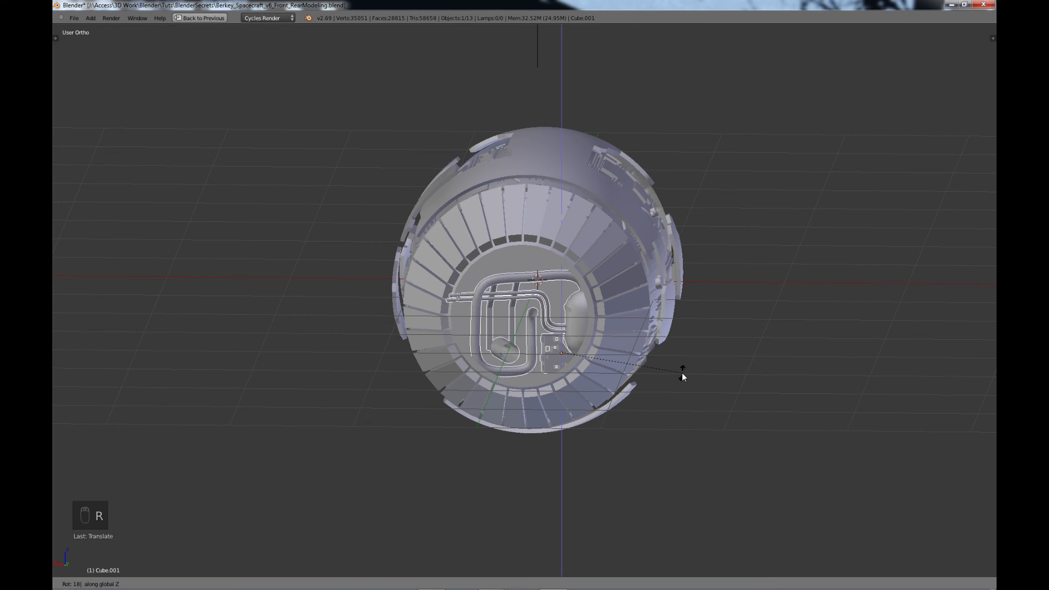
text(0)
key(Return)
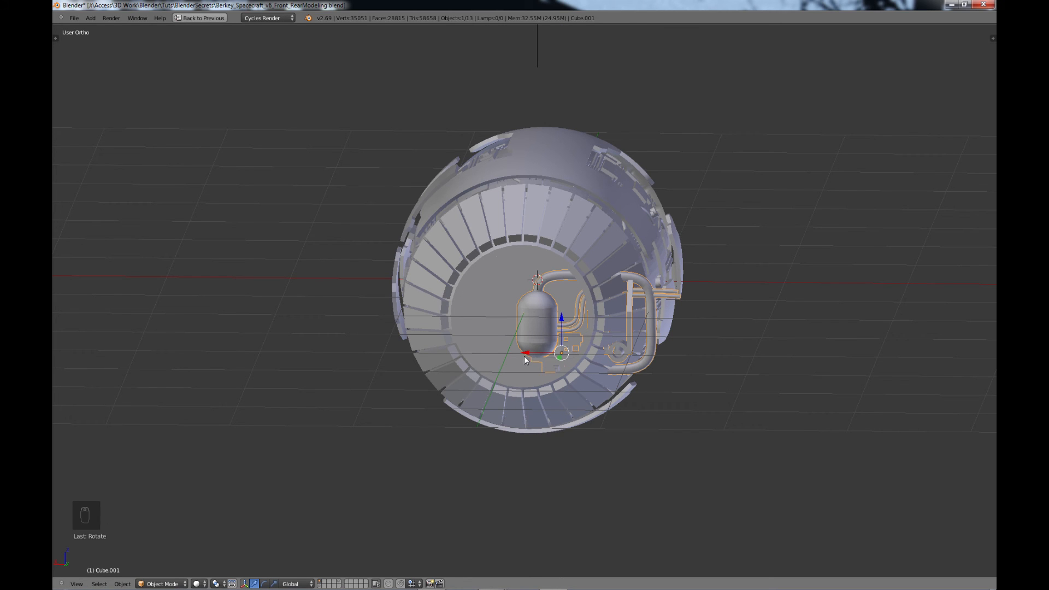
- Center the duplicated details in the rear opening by shifting them along X and raising them slightly along Z
key(g)
key(x)
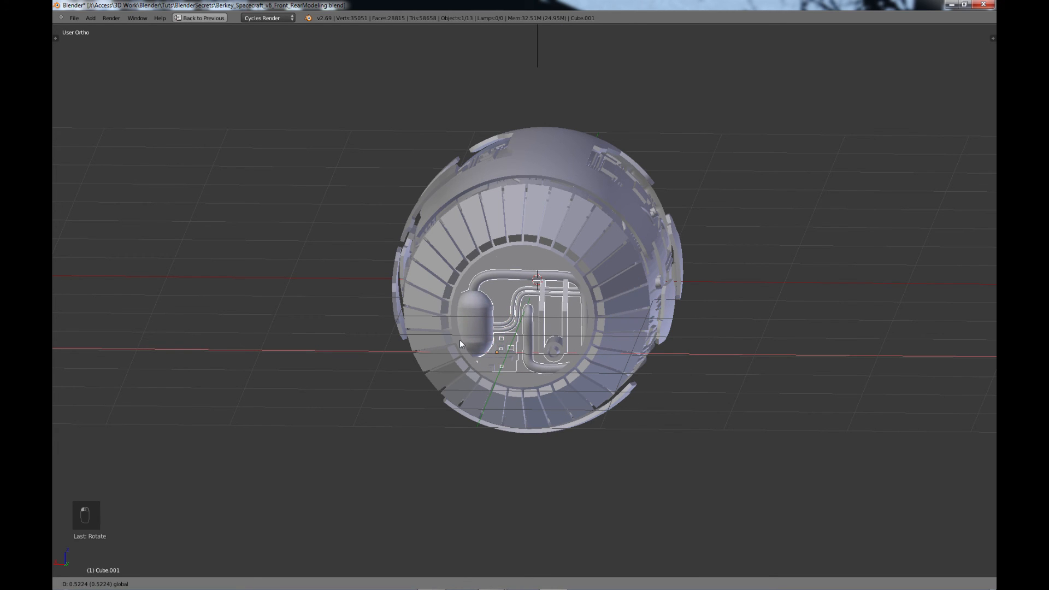
click(460, 340)
middle_drag(542, 396, 507, 418)
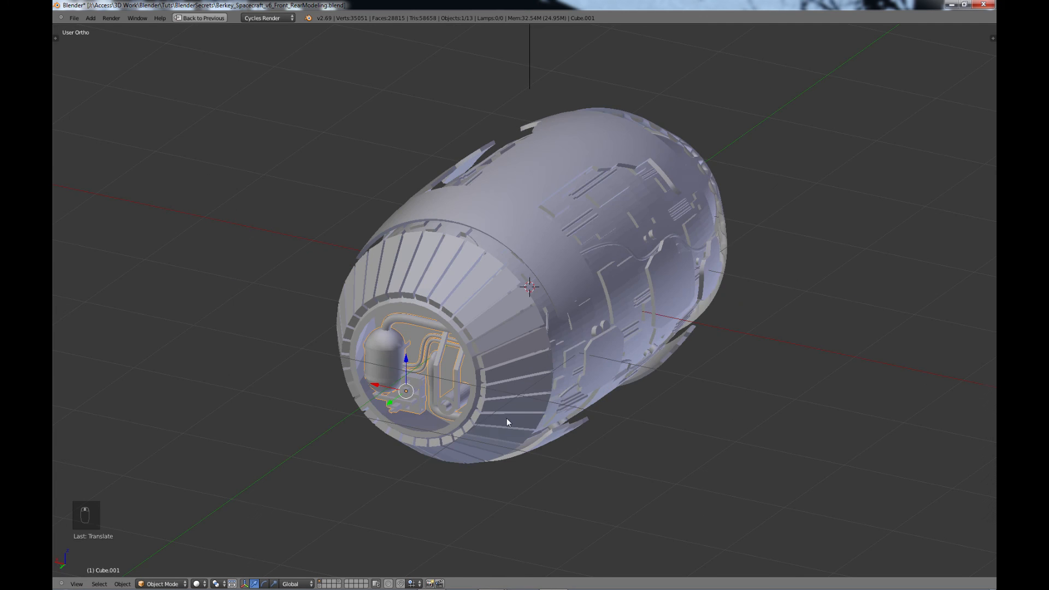
scroll(506, 417, up, 3)
shift+middle_drag(411, 458, 598, 308)
scroll(597, 309, up, 2)
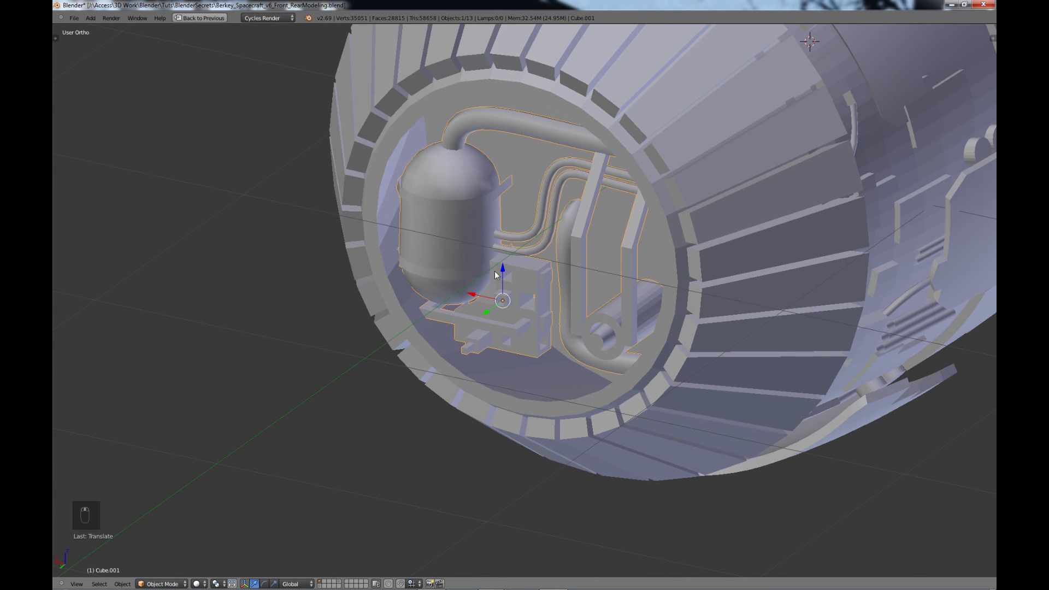
drag(502, 269, 506, 250)
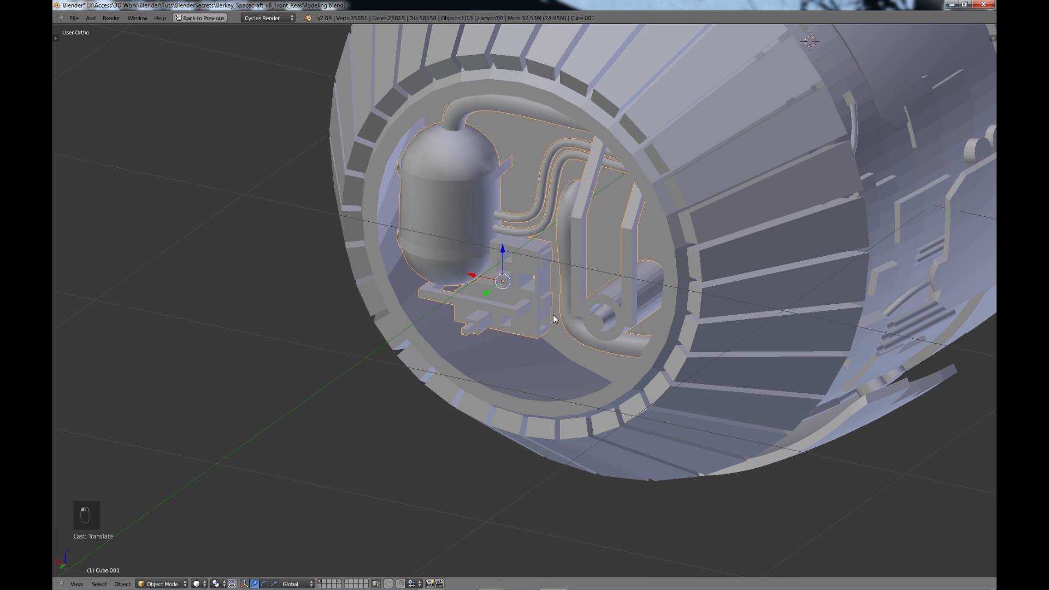
- Push the duplicated details about 0.144 units along negative Y, deeper into the rear opening
scroll(622, 311, down, 2)
middle_drag(622, 311, 557, 356)
scroll(557, 355, up, 3)
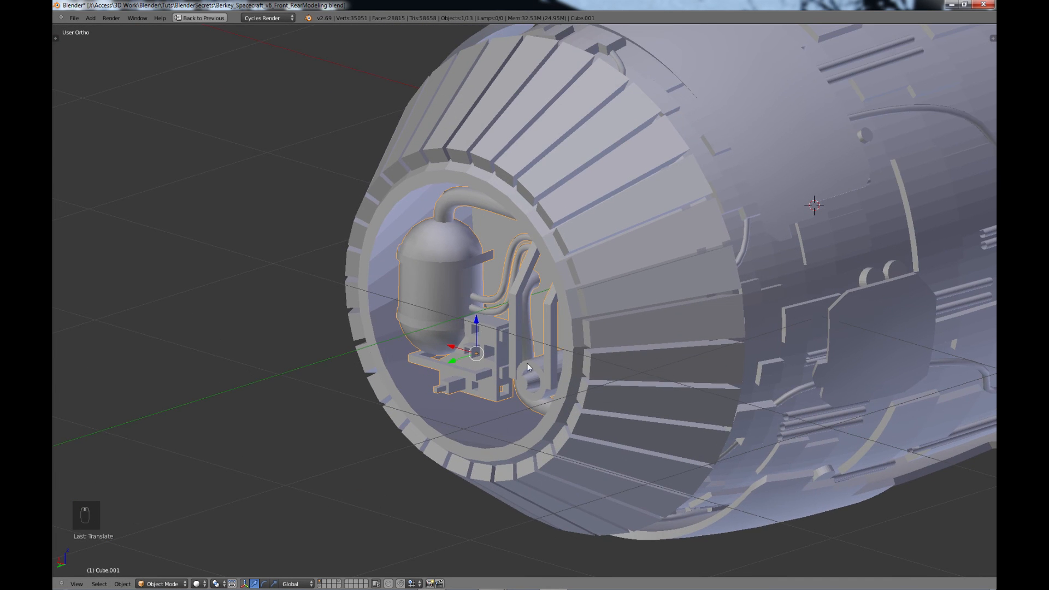
key(g)
key(y)
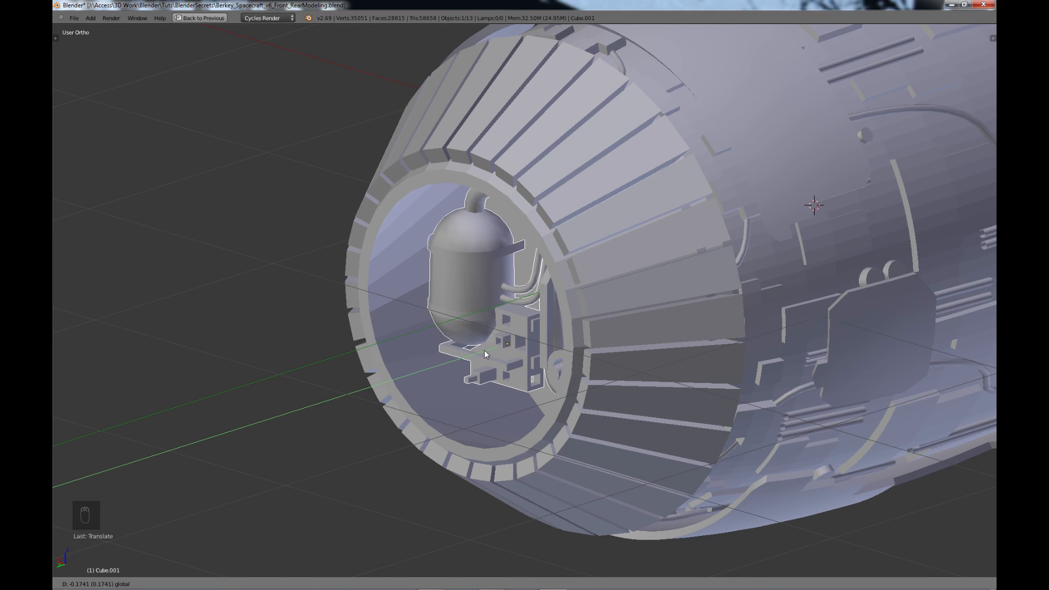
click(480, 353)
- View the spacecraft from the back and set the duplicated details' origin to the 3D cursor
scroll(489, 364, down, 3)
middle_drag(498, 376, 669, 350)
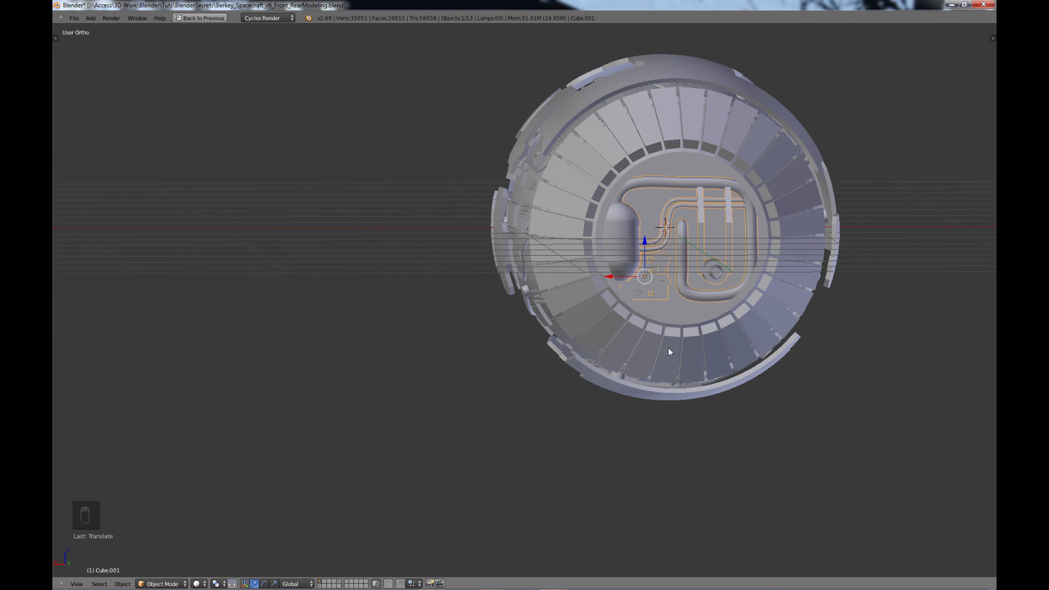
mouse_move(686, 298)
middle_down()
mouse_move(676, 290)
mouse_move(704, 303)
middle_up()
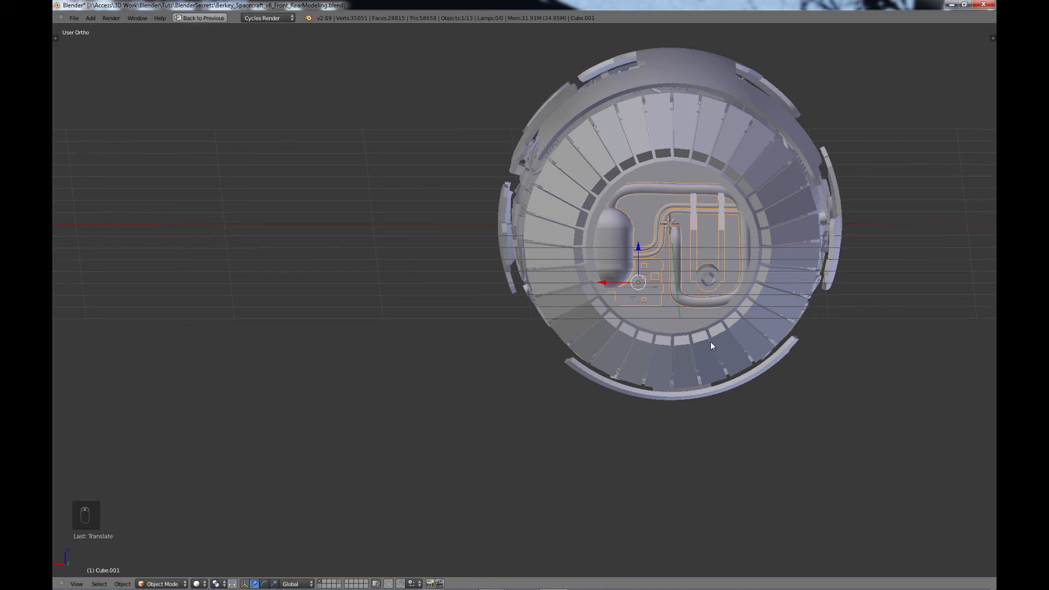
key(ctrl+KP_1)
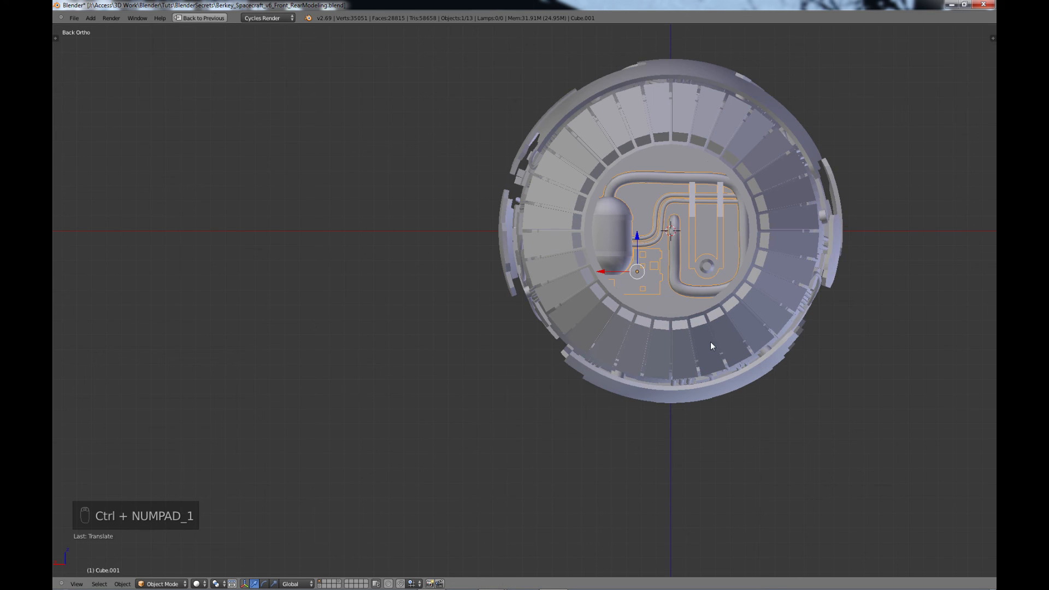
shift+middle_drag(710, 342, 533, 315)
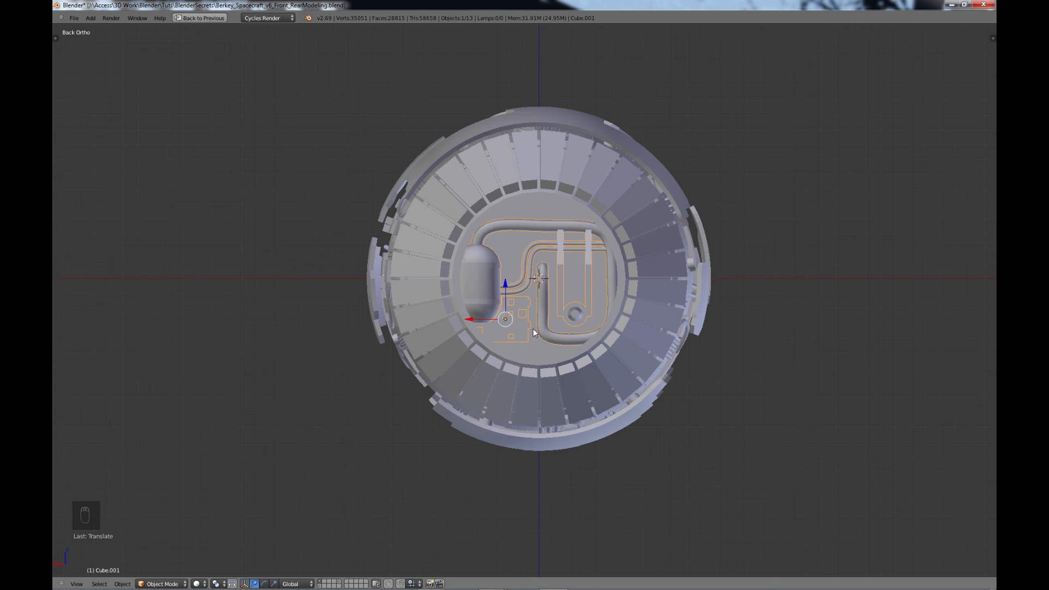
key(t)
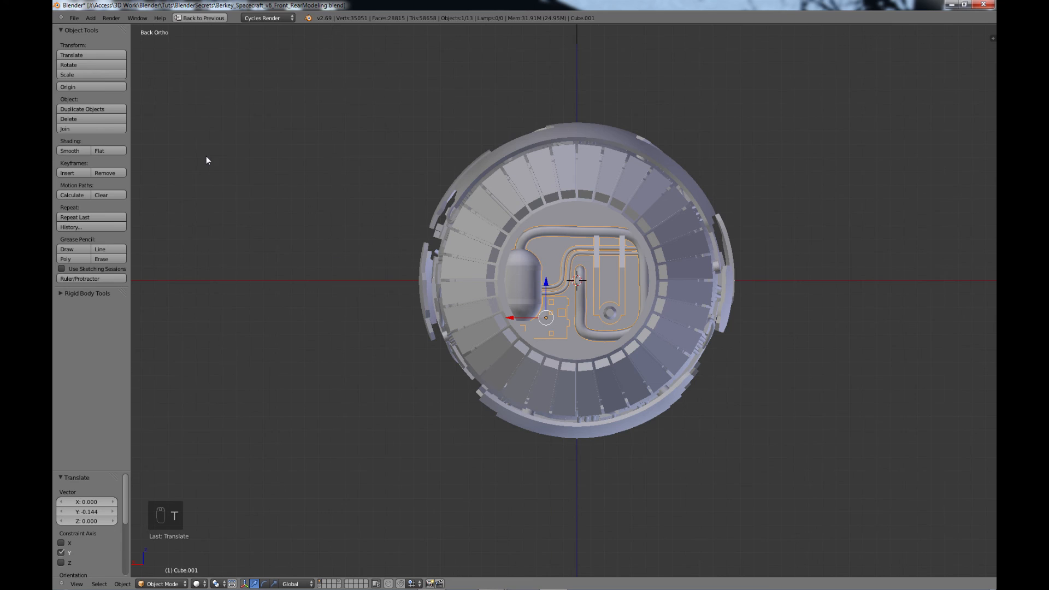
click(101, 88)
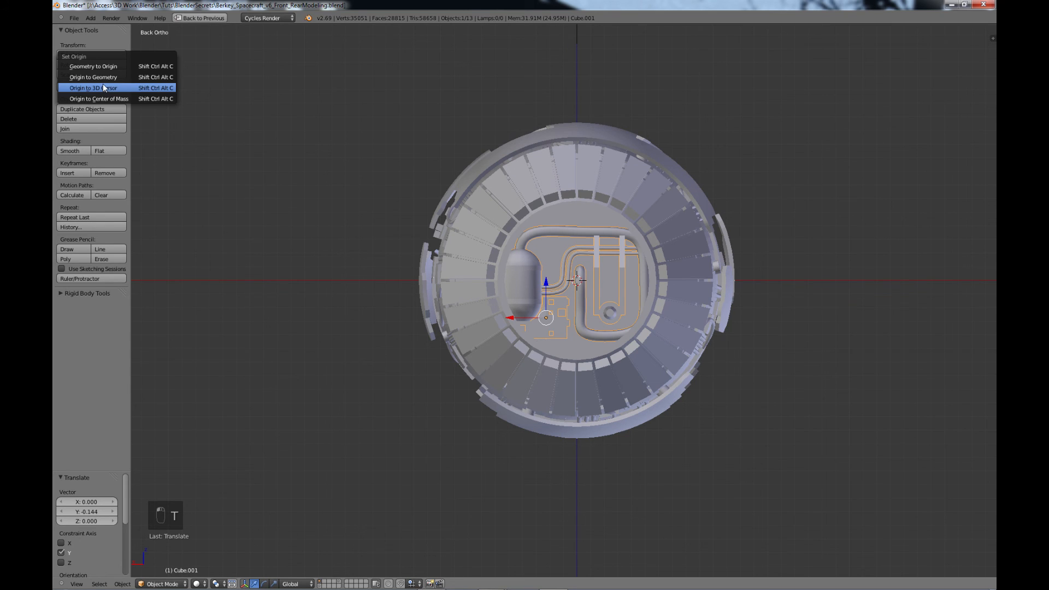
click(107, 87)
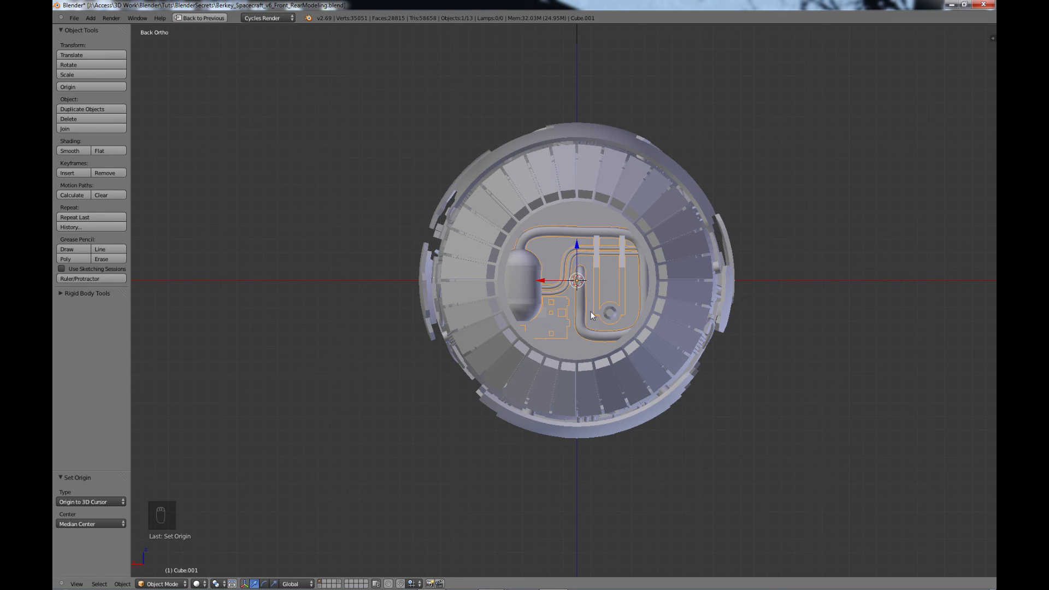
- Rotate the duplicated details in the back view so the tank lies horizontally across the bottom of the rear opening
key(r)
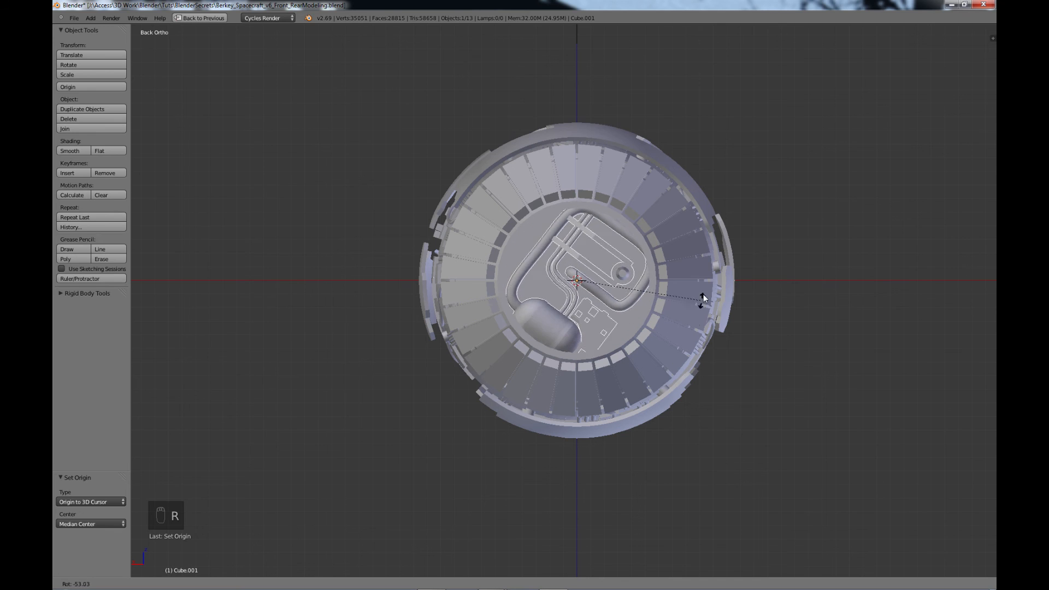
click(685, 223)
scroll(670, 309, down, 2)
key(a)
middle_drag(666, 327, 599, 355)
scroll(599, 355, up, 3)
middle_drag(504, 349, 528, 332)
- Select the duplicated details again, nudge them slightly outward along Y and shift them 0.036 along X within the rear opening
right_click(495, 312)
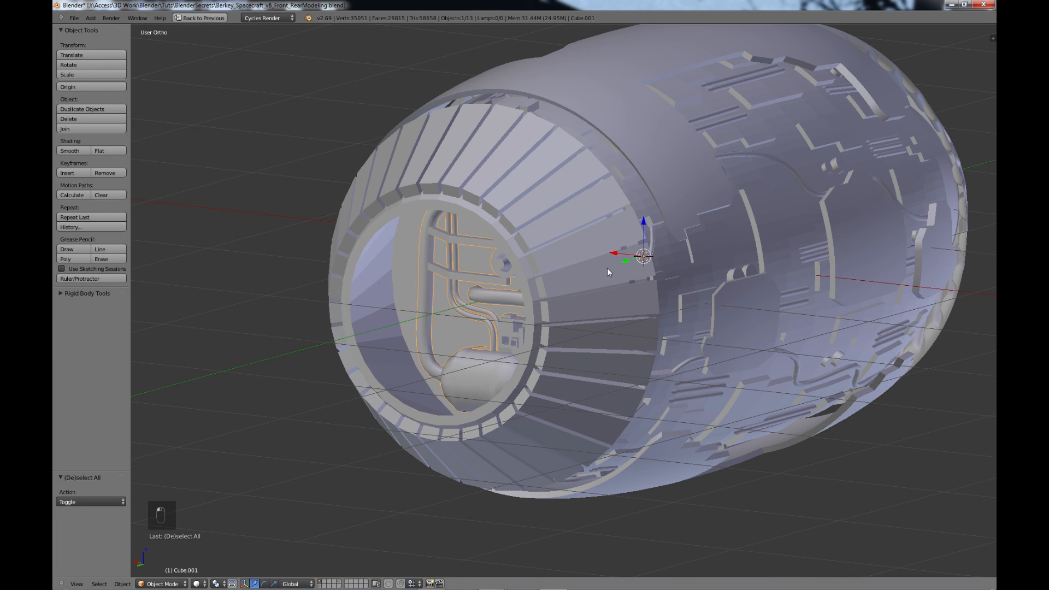
key(g)
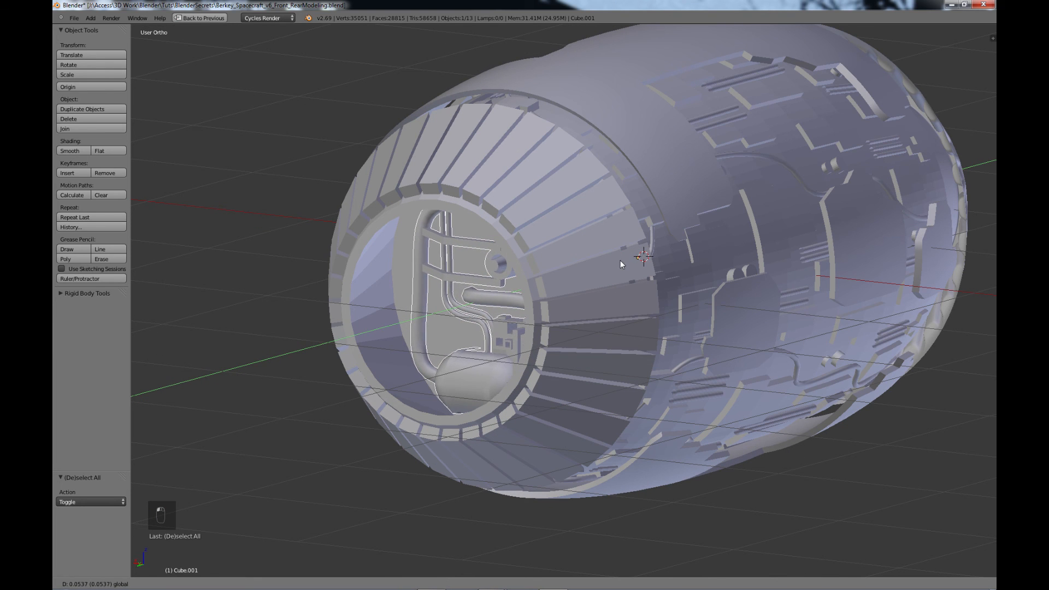
click(617, 260)
middle_drag(500, 356, 545, 334)
middle_drag(537, 345, 548, 281)
drag(548, 273, 550, 288)
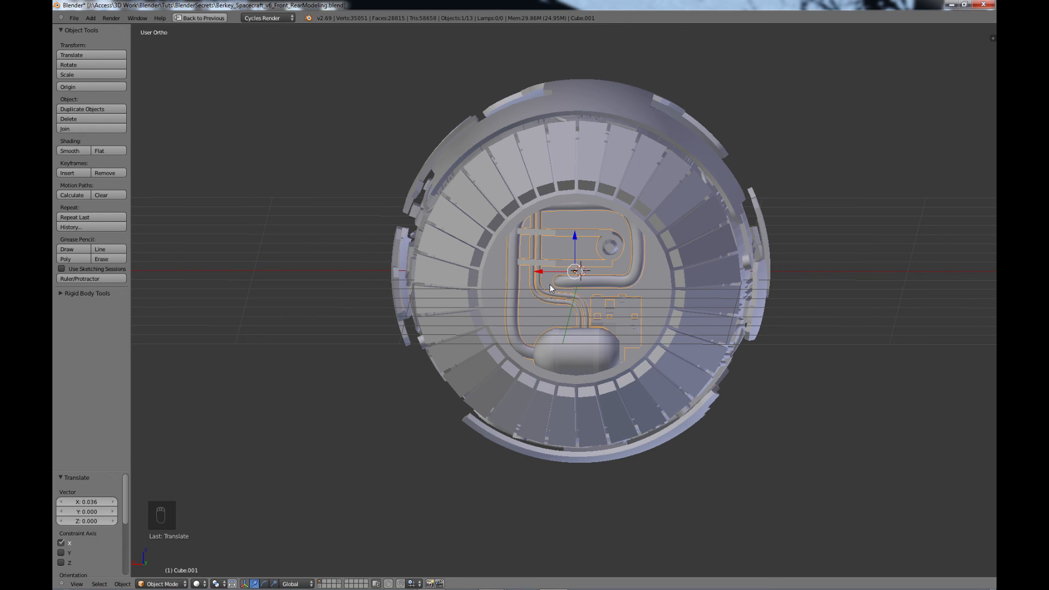
middle_drag(574, 306, 568, 303)
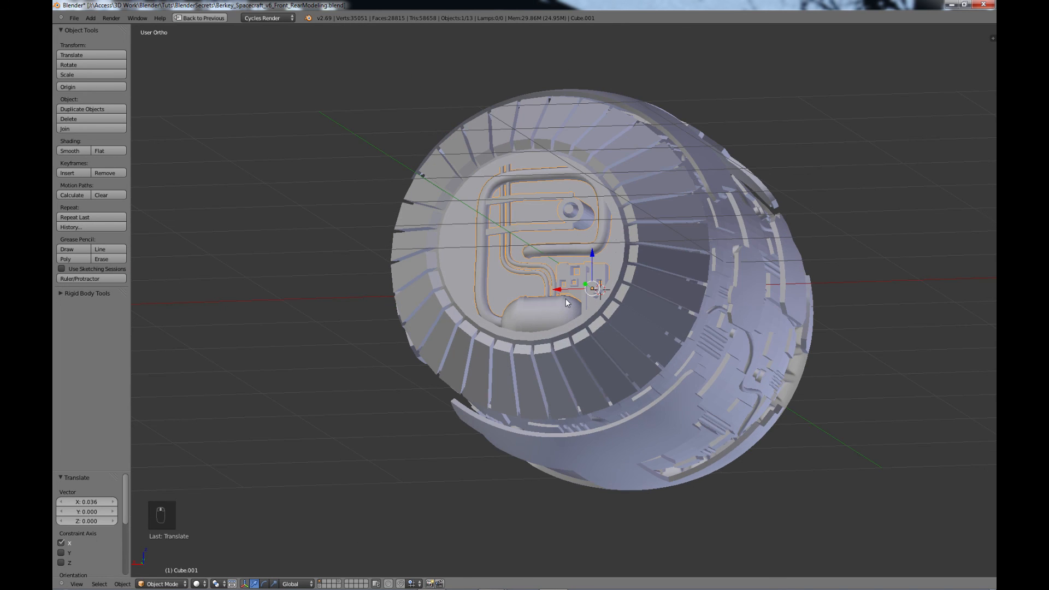
middle_drag(516, 268, 577, 272)
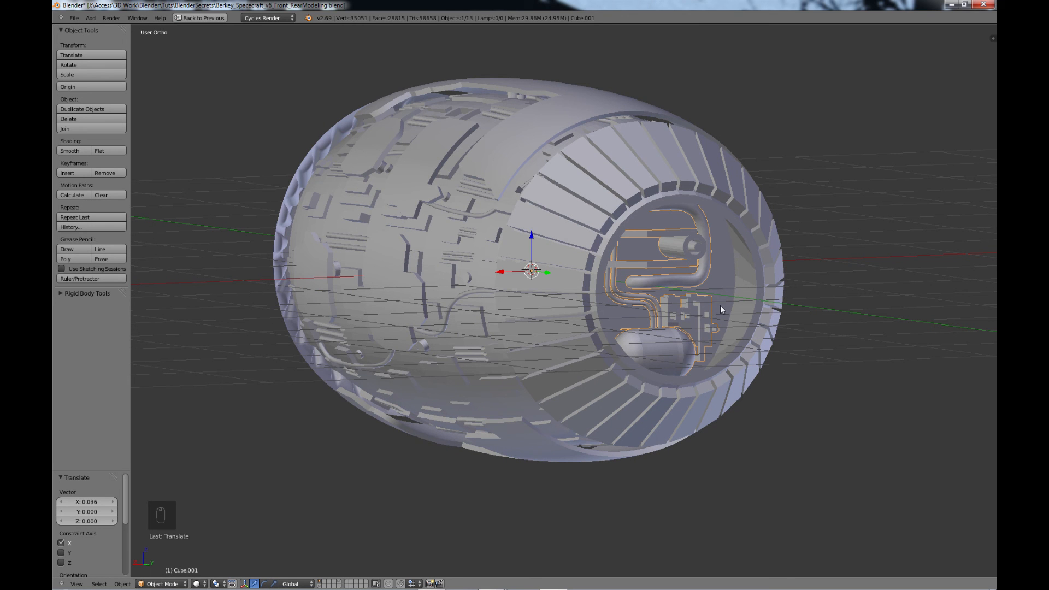
middle_drag(720, 310, 589, 313)
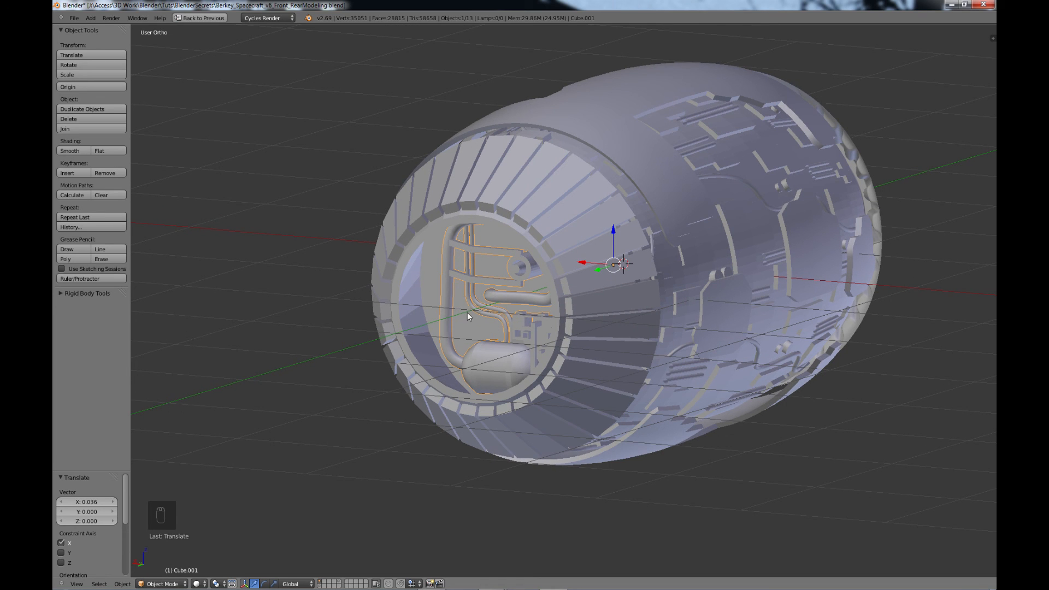
right_click(425, 321)
key(g)
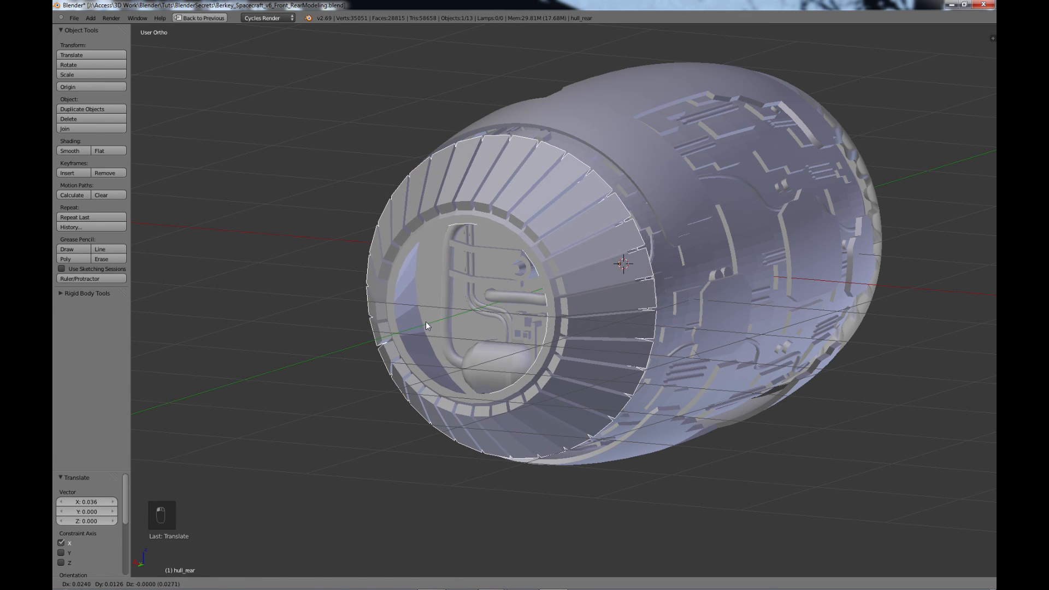
right_click(425, 326)
key(b)
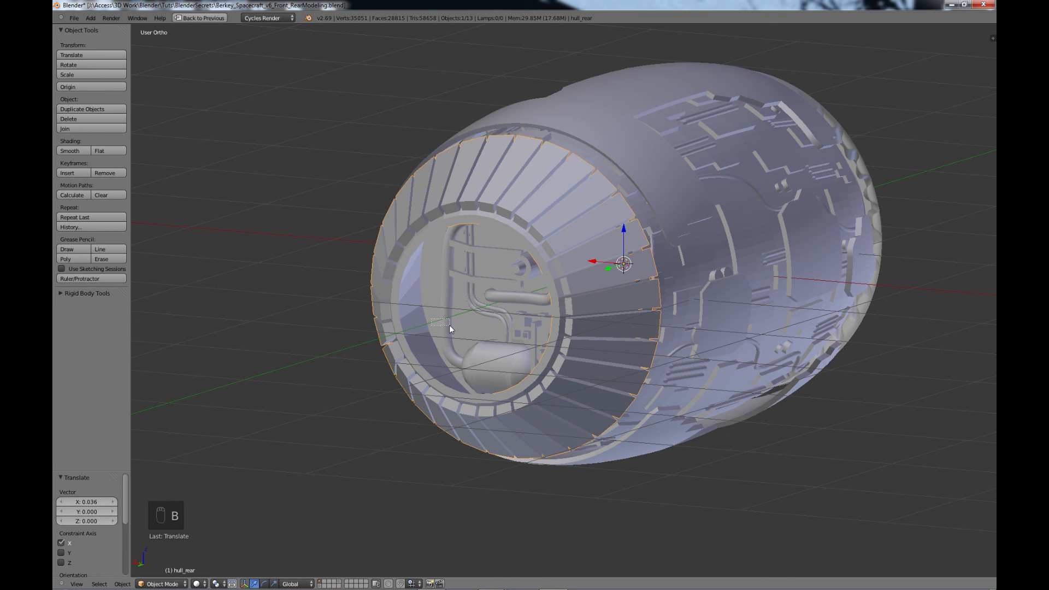
drag(449, 325, 454, 325)
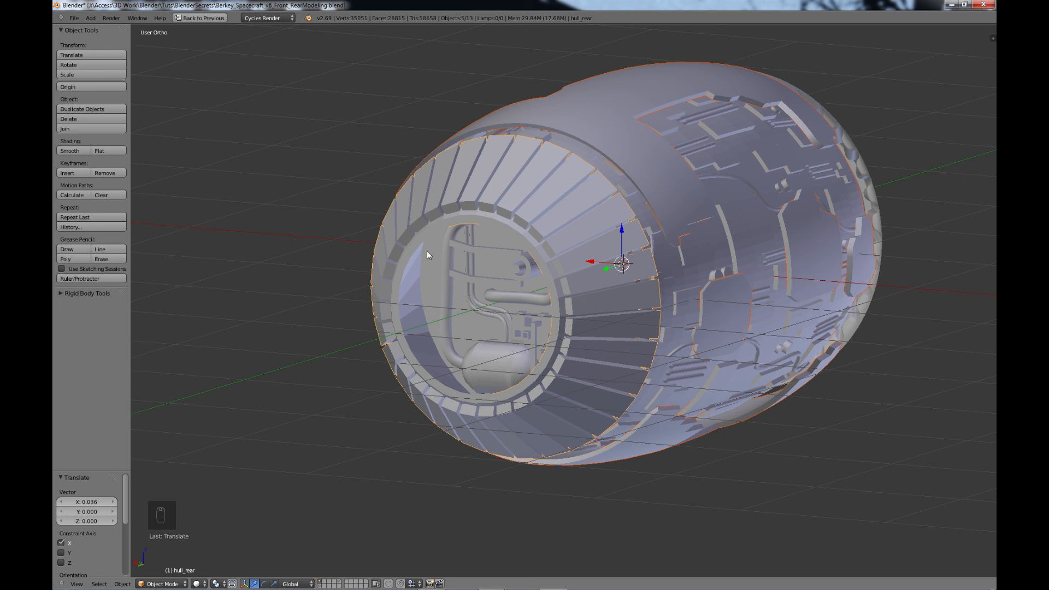
- Examine the fit of the pipes, tank and brackets inside the rear opening from several angles
scroll(458, 265, up, 2)
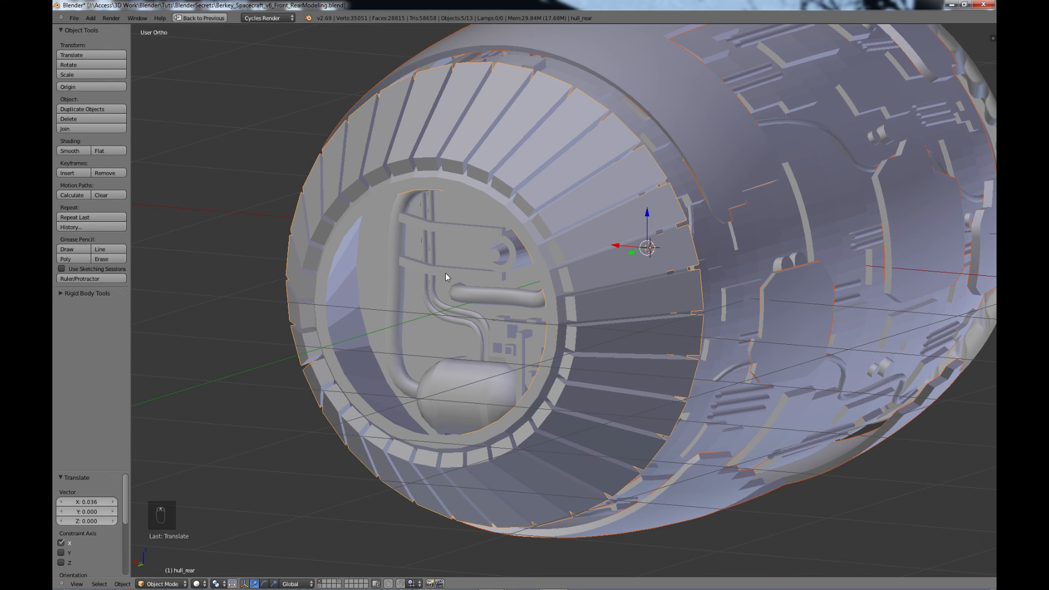
middle_drag(450, 313, 417, 213)
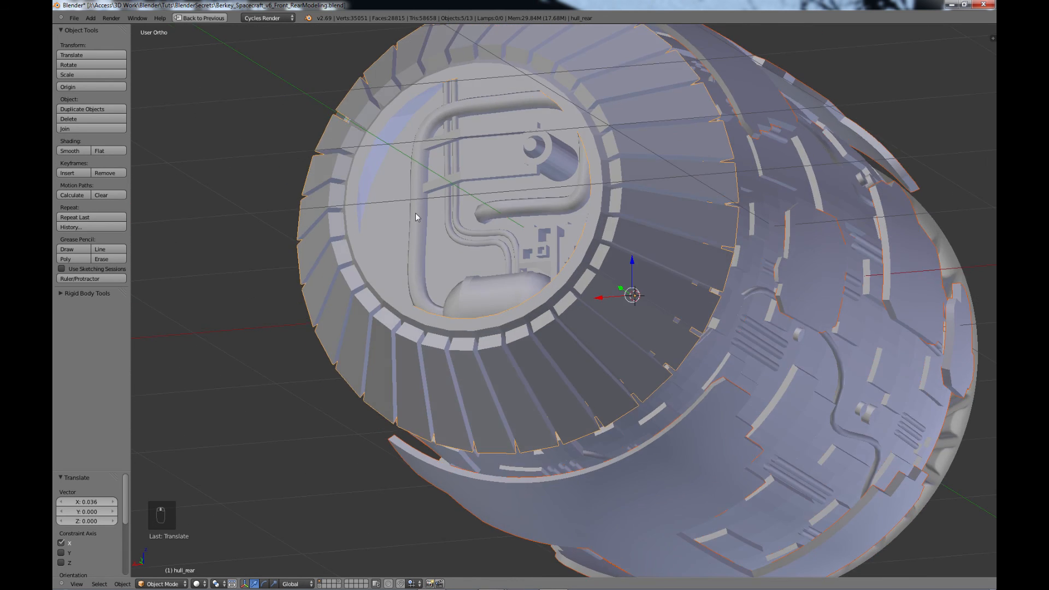
middle_drag(487, 274, 487, 357)
middle_drag(477, 273, 546, 349)
scroll(529, 421, down, 2)
scroll(541, 363, up, 2)
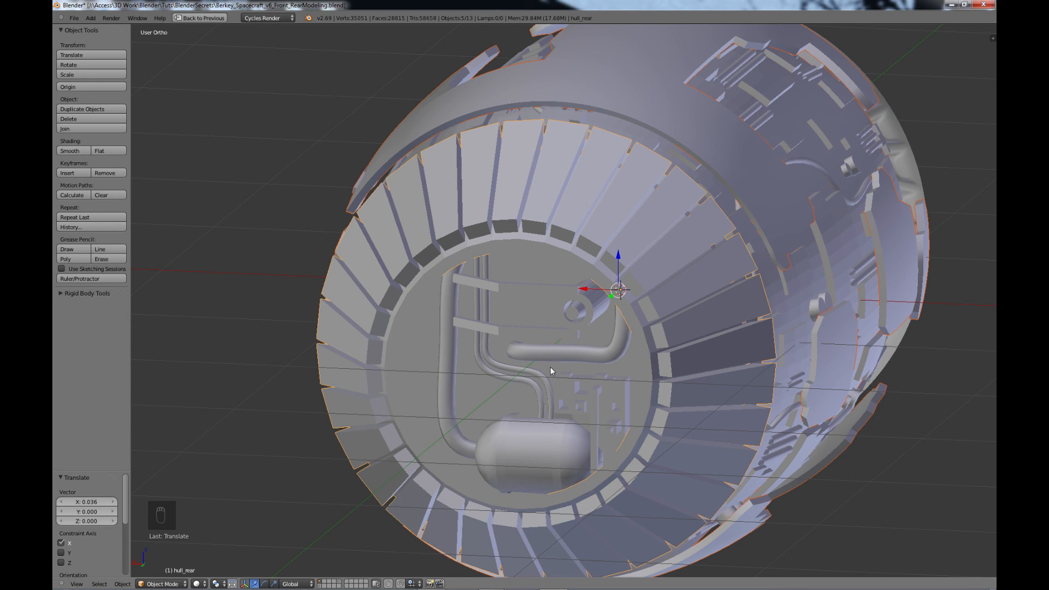
- Deselect everything, hide the tool shelf, review both ends of the spacecraft and restore the multi-panel layout with the reference image
key(a)
key(t)
mouse_move(549, 366)
middle_down()
mouse_move(460, 373)
mouse_move(544, 359)
middle_up()
scroll(544, 359, down, 3)
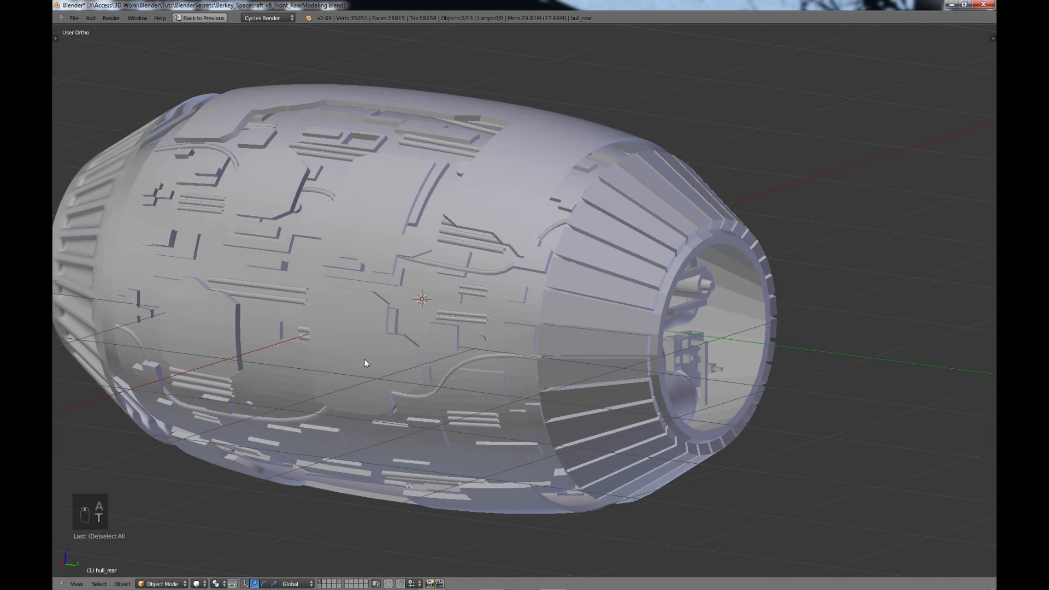
middle_drag(364, 359, 565, 354)
scroll(490, 357, up, 3)
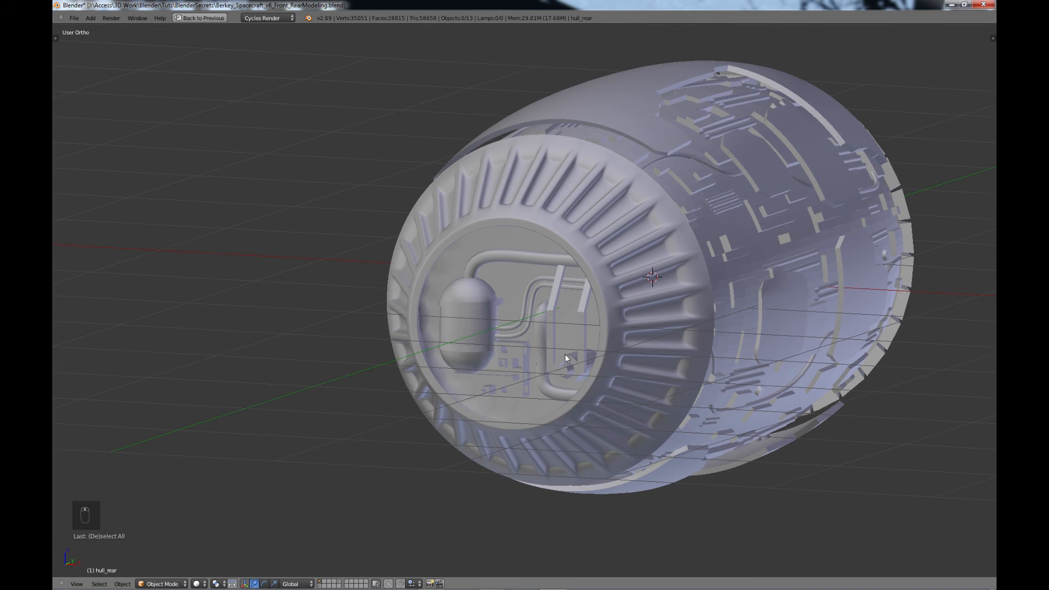
scroll(560, 349, down, 1)
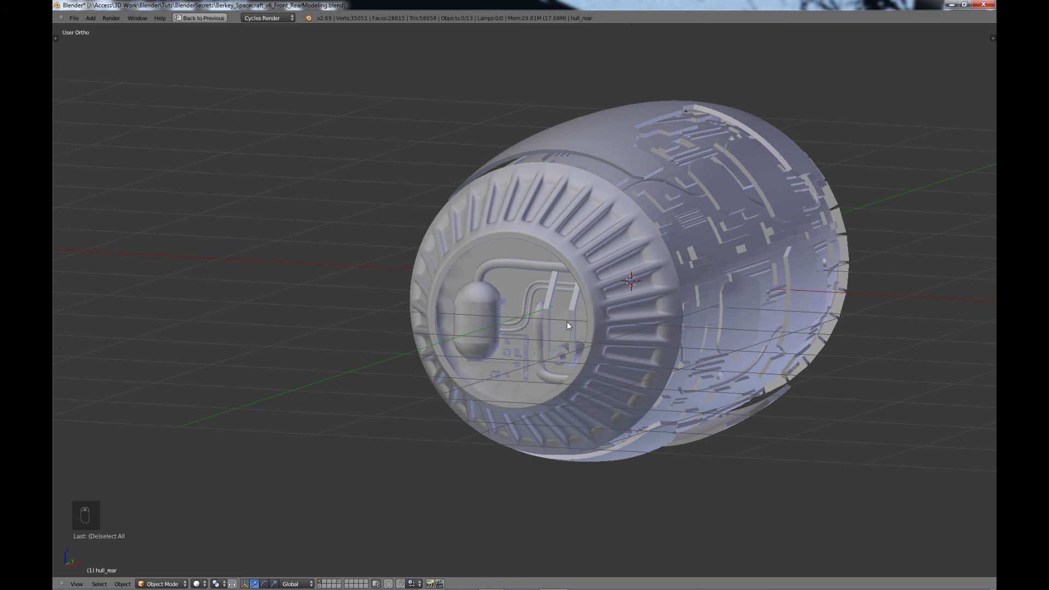
middle_drag(568, 319, 605, 365)
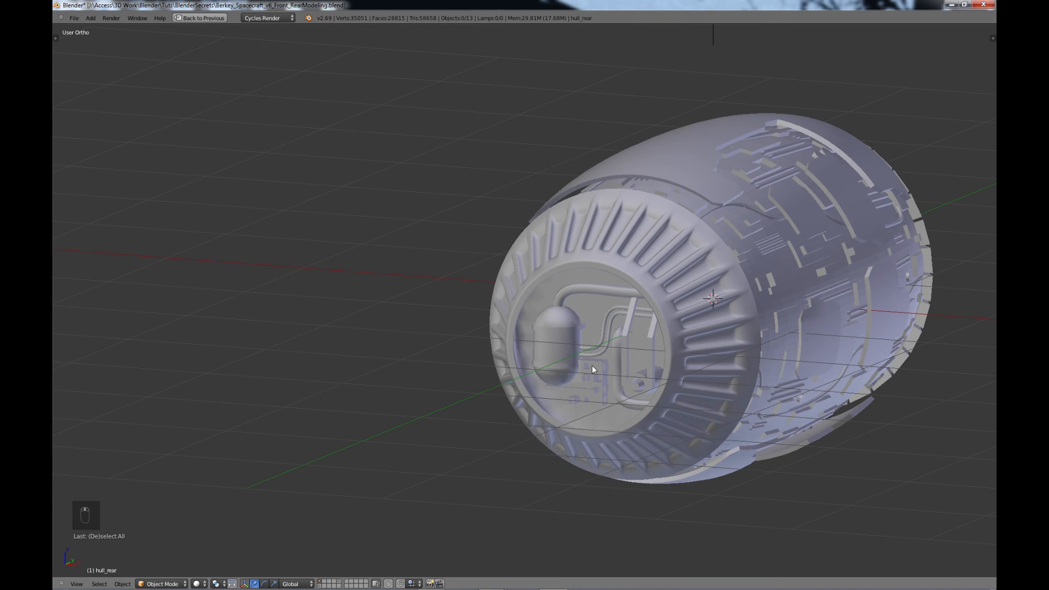
key(ctrl+Up)
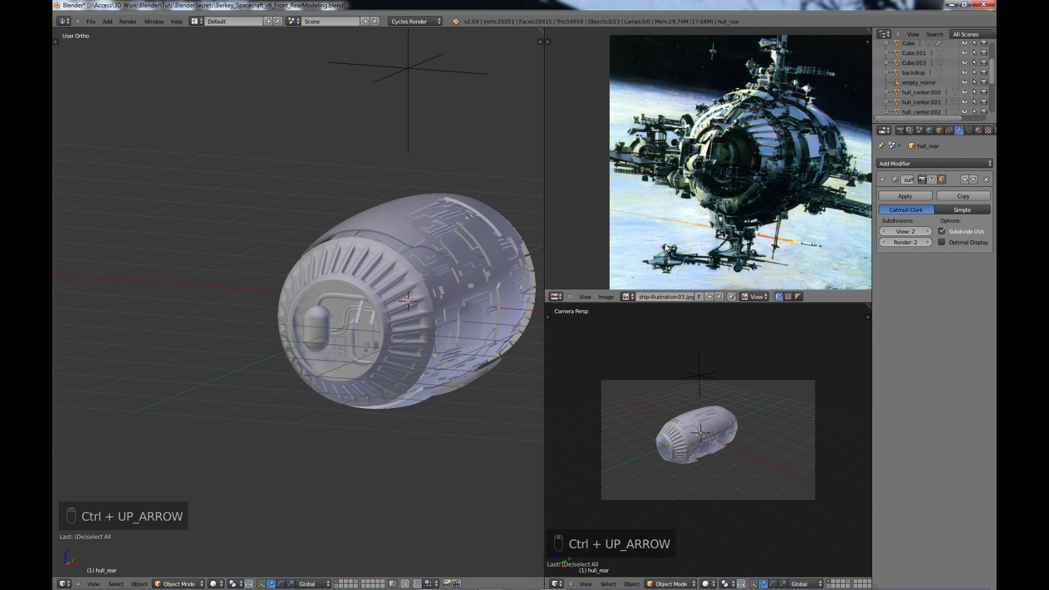
- Examine the round port and the machinery beside the spacecraft's large circular opening in the reference illustration
scroll(692, 179, up, 5)
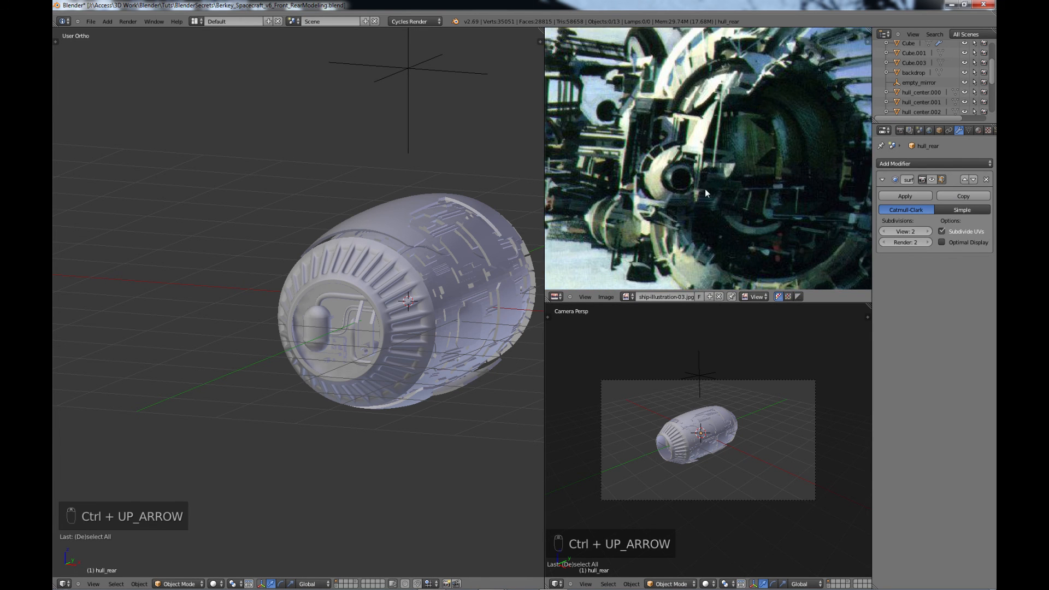
middle_drag(692, 179, 722, 169)
scroll(646, 162, up, 2)
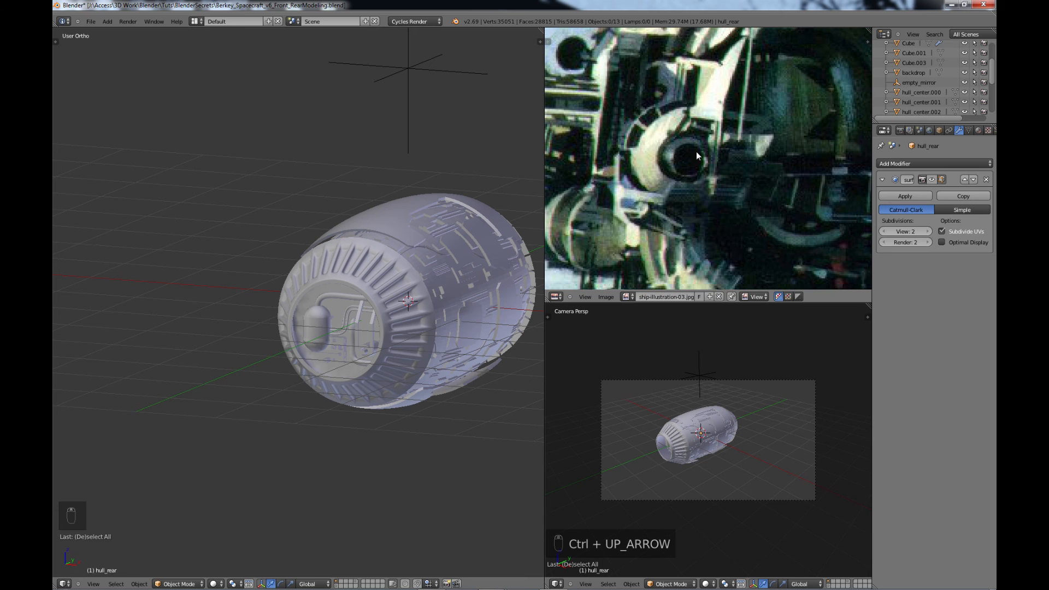
scroll(701, 154, down, 3)
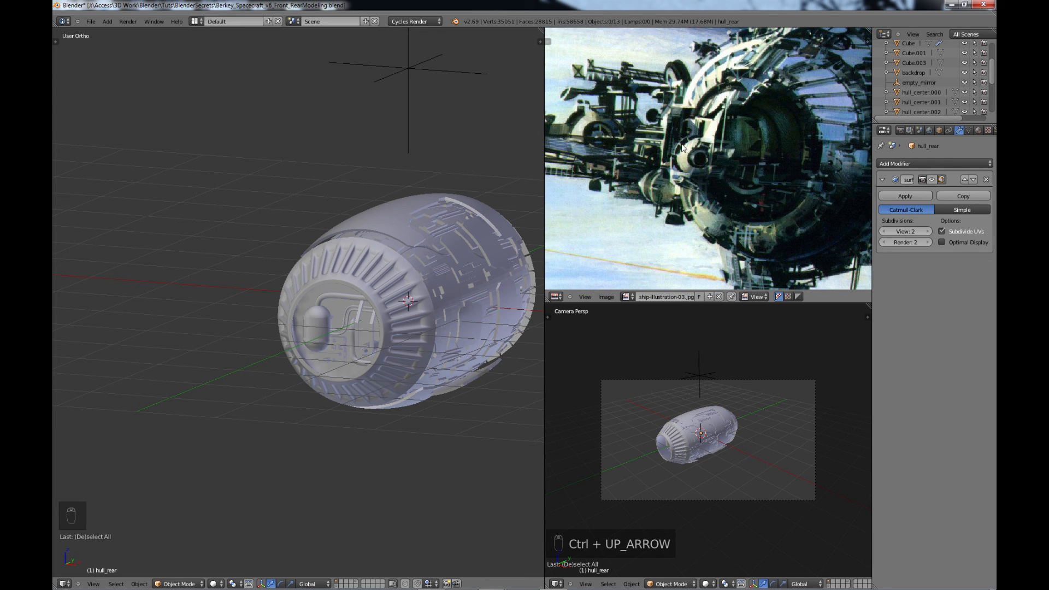
scroll(689, 155, up, 1)
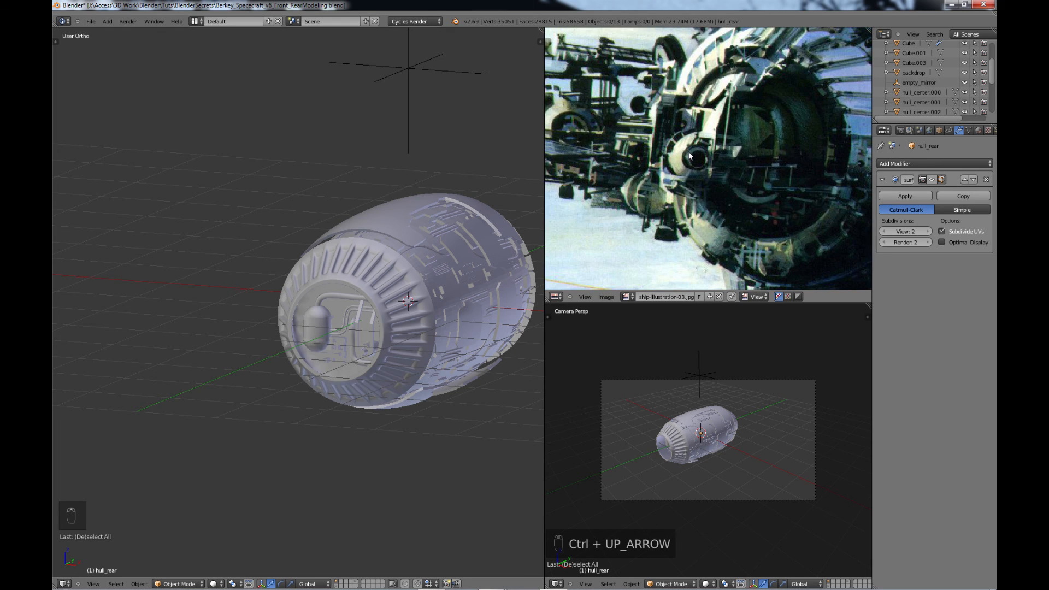
scroll(690, 157, down, 1)
scroll(700, 141, down, 1)
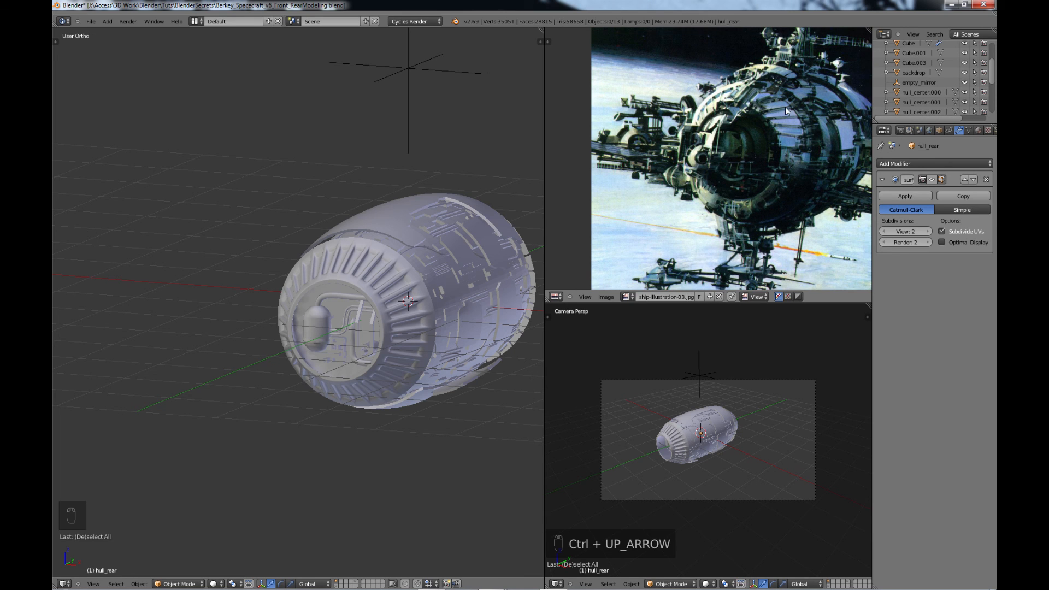
- Examine the ribbed ring, hull plating and surface details around the opening in the reference illustration
middle_drag(828, 100, 811, 102)
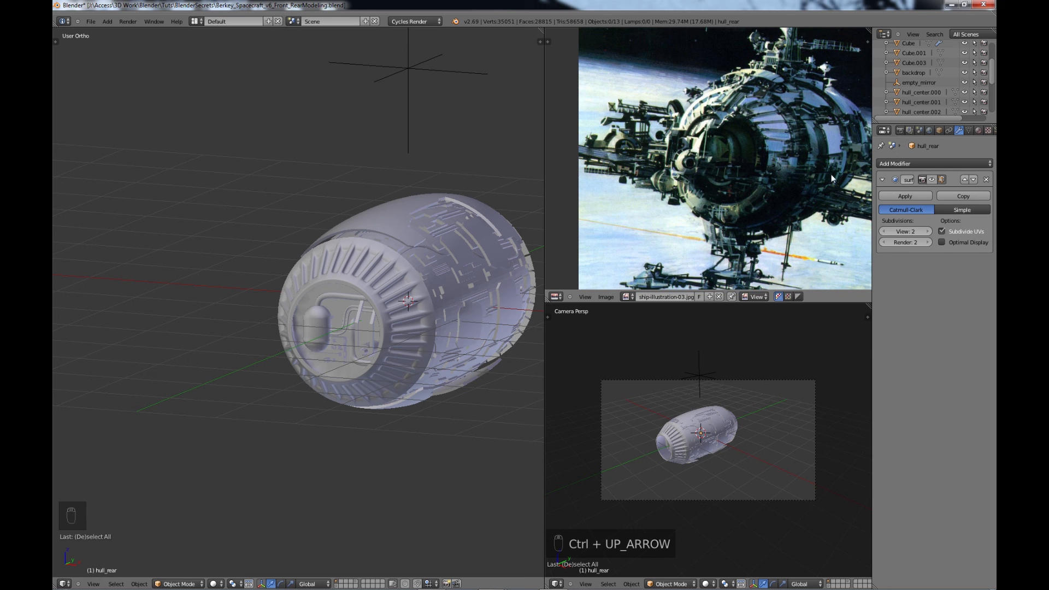
scroll(759, 178, down, 1)
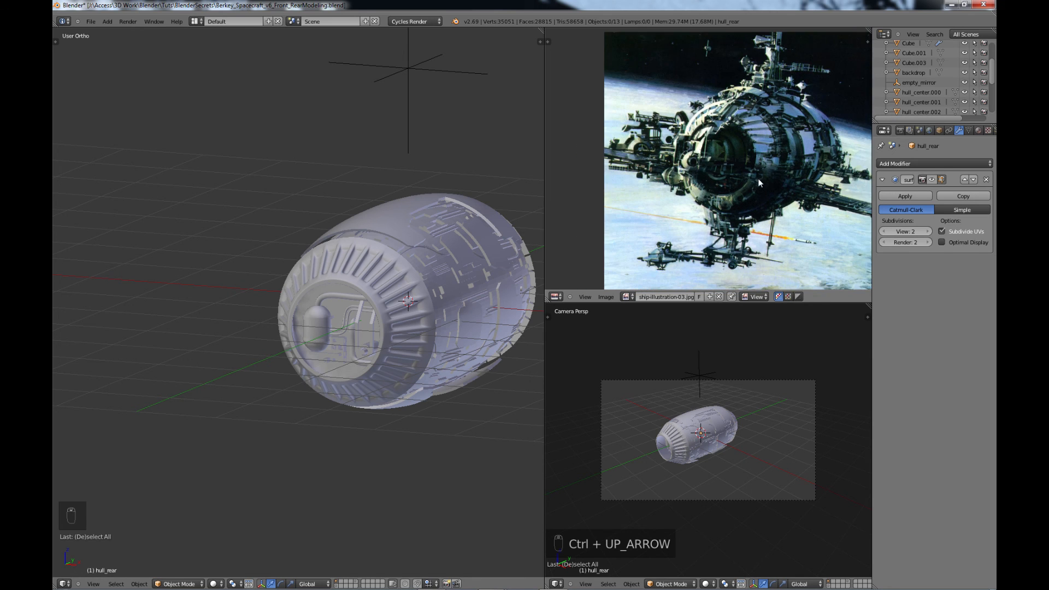
scroll(695, 174, up, 1)
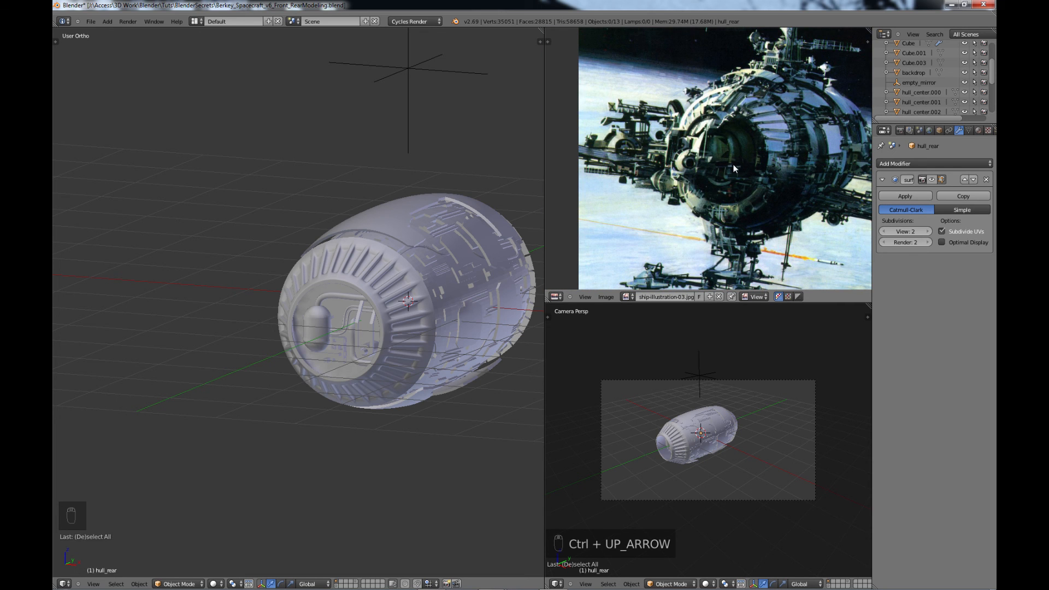
scroll(734, 169, down, 1)
scroll(743, 174, up, 2)
scroll(752, 179, down, 2)
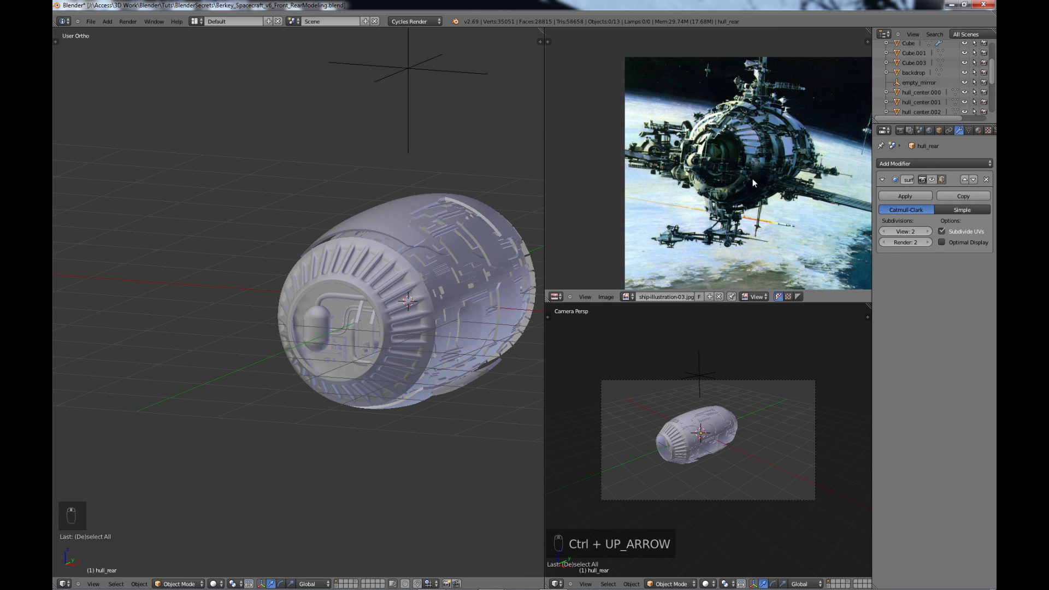
middle_drag(753, 179, 723, 174)
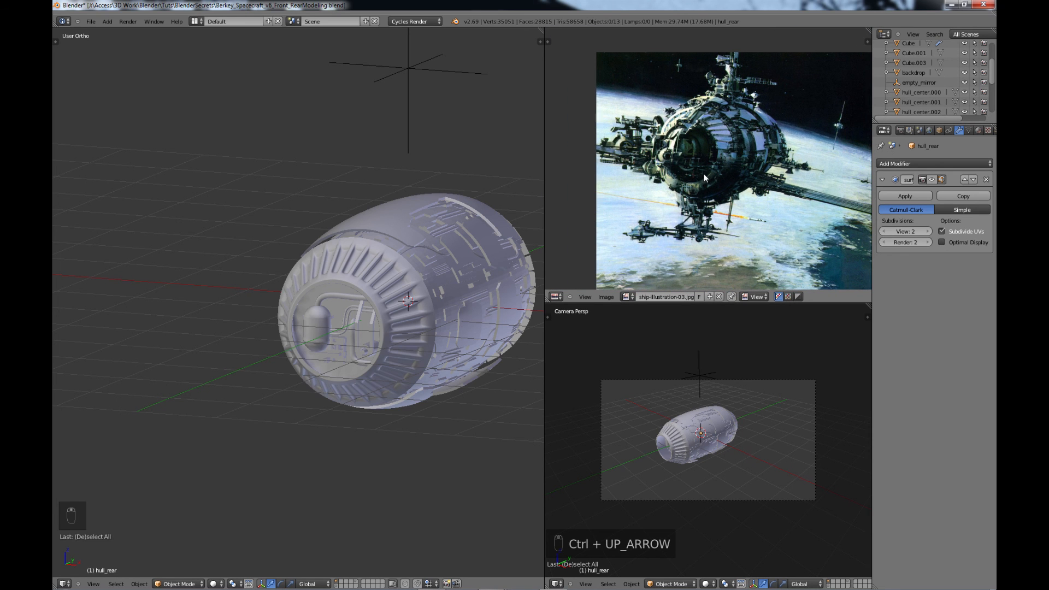
scroll(705, 178, up, 2)
scroll(695, 142, down, 1)
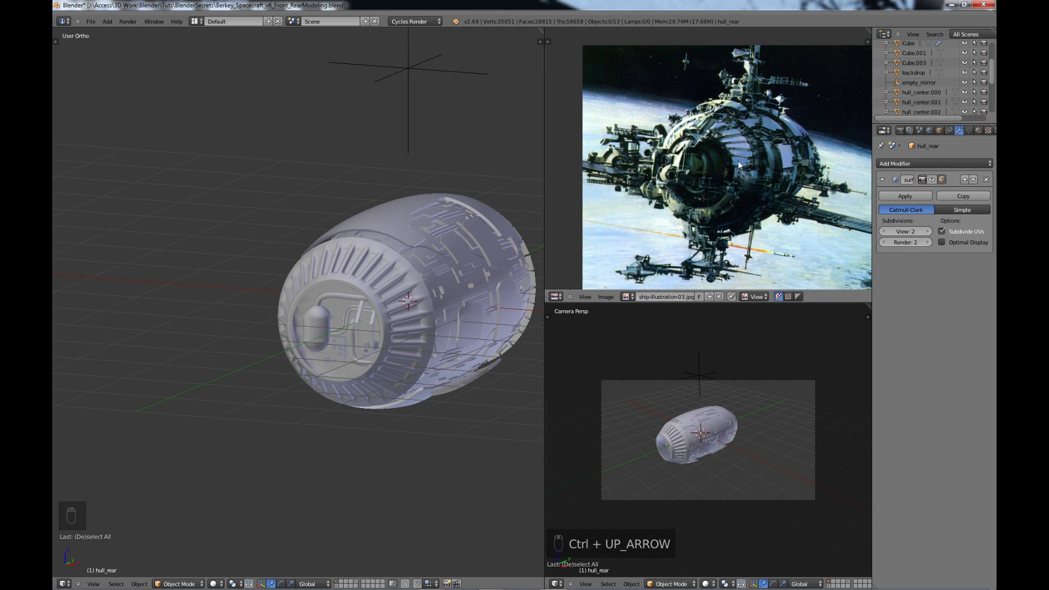
scroll(785, 192, down, 1)
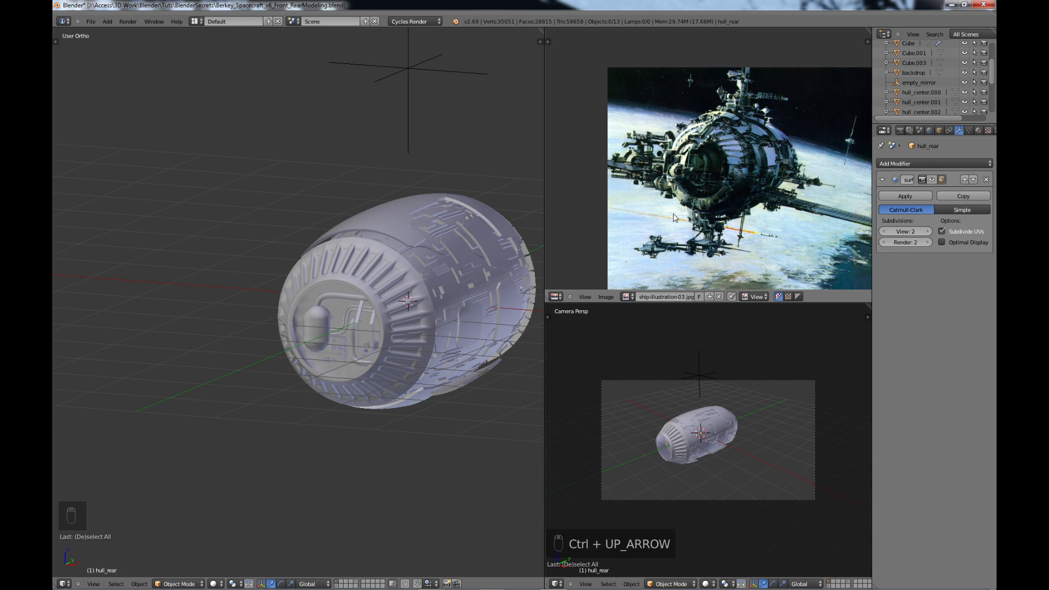
scroll(723, 231, up, 1)
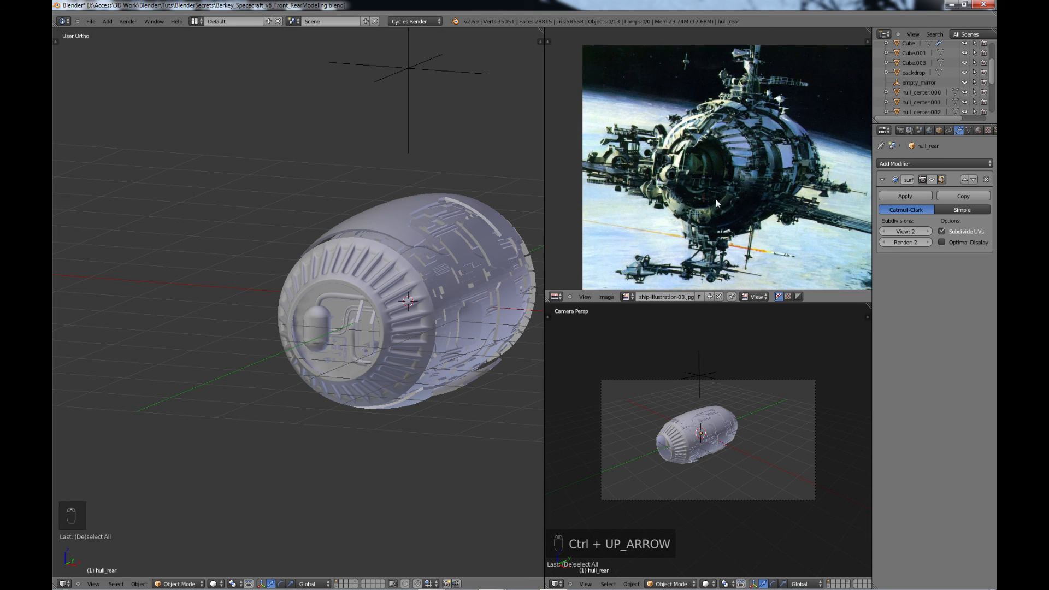
scroll(716, 199, down, 1)
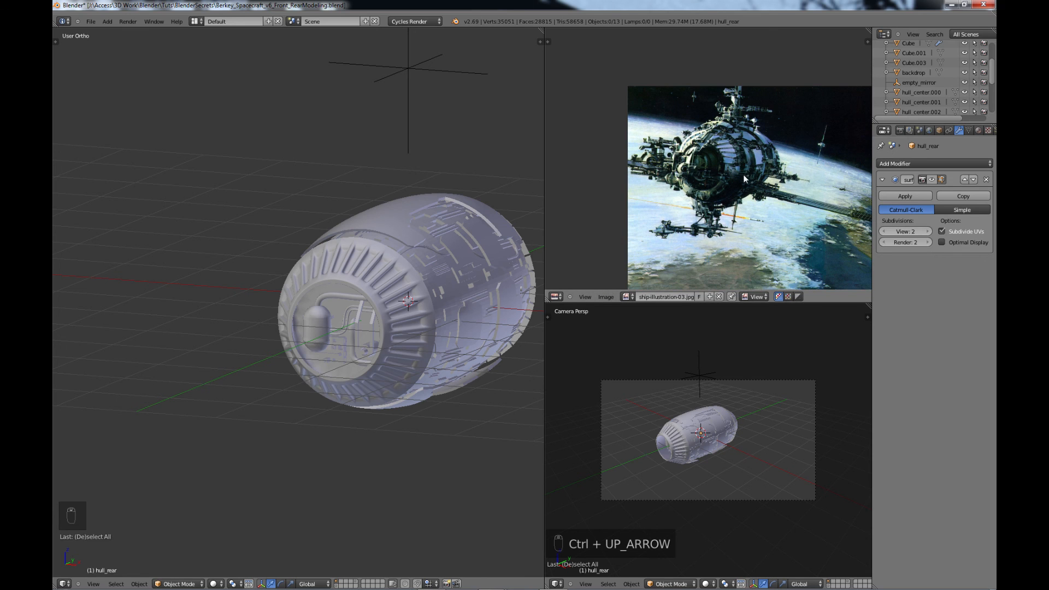
- Study the spacecraft's overall silhouette and the arms, antennas and panels attached to its hull in the reference illustration
scroll(724, 192, down, 1)
middle_drag(724, 193, 749, 206)
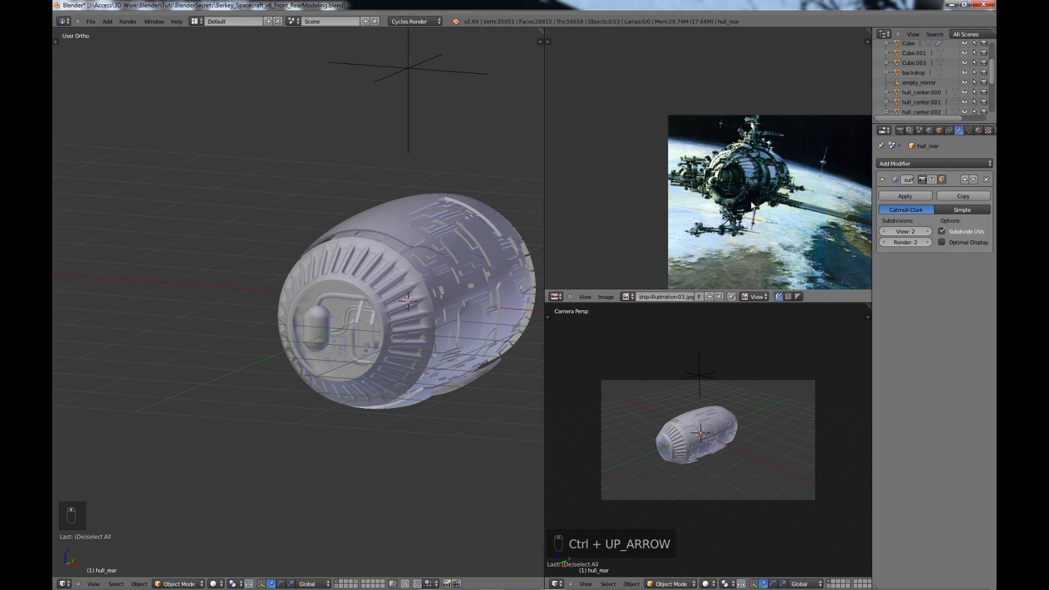
scroll(792, 195, up, 3)
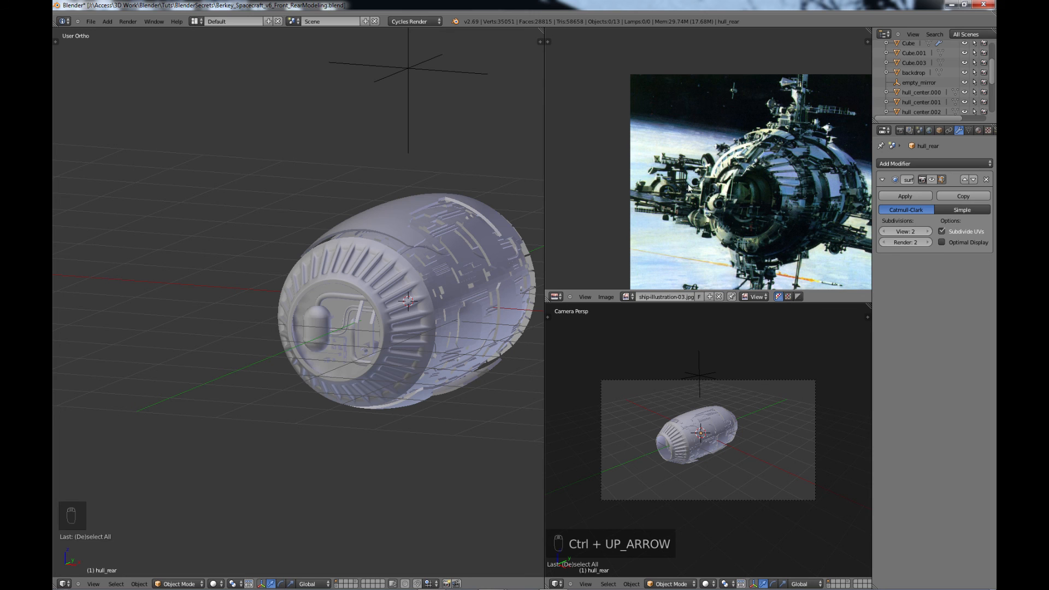
scroll(771, 236, up, 1)
middle_drag(771, 236, 738, 191)
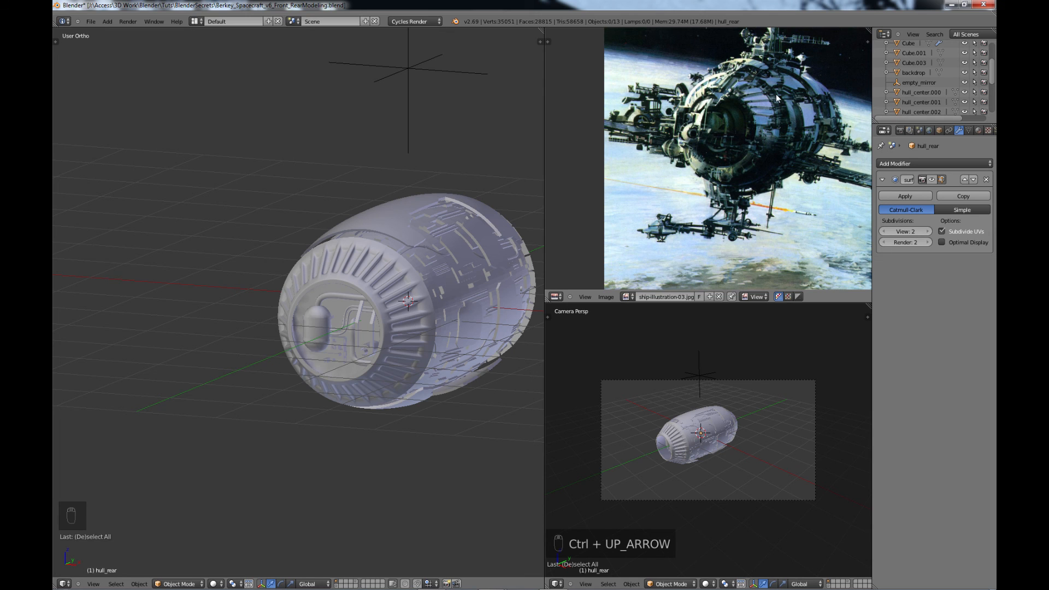
middle_drag(776, 98, 767, 143)
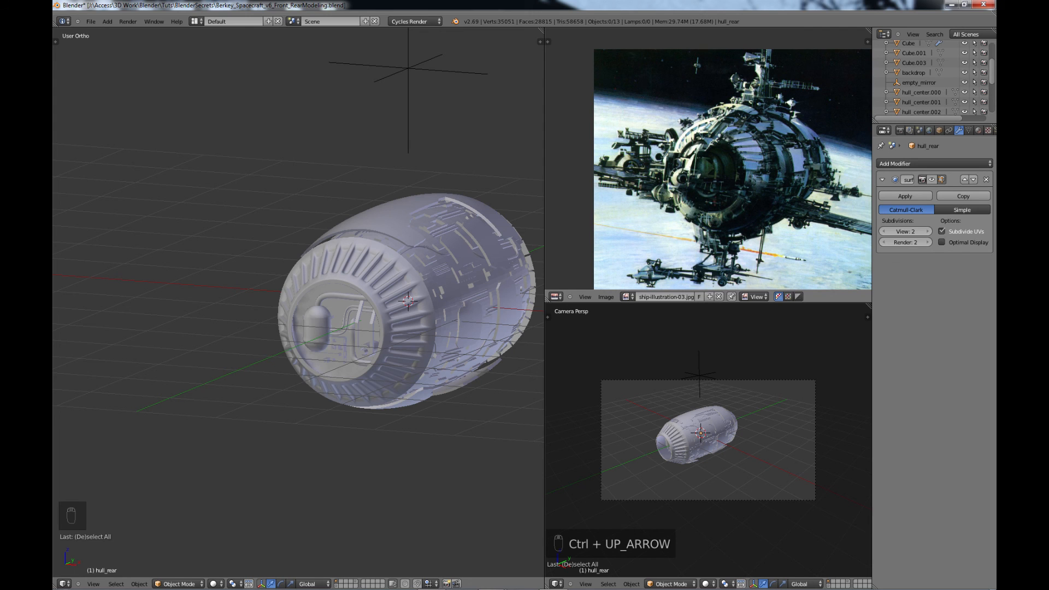
scroll(741, 140, down, 1)
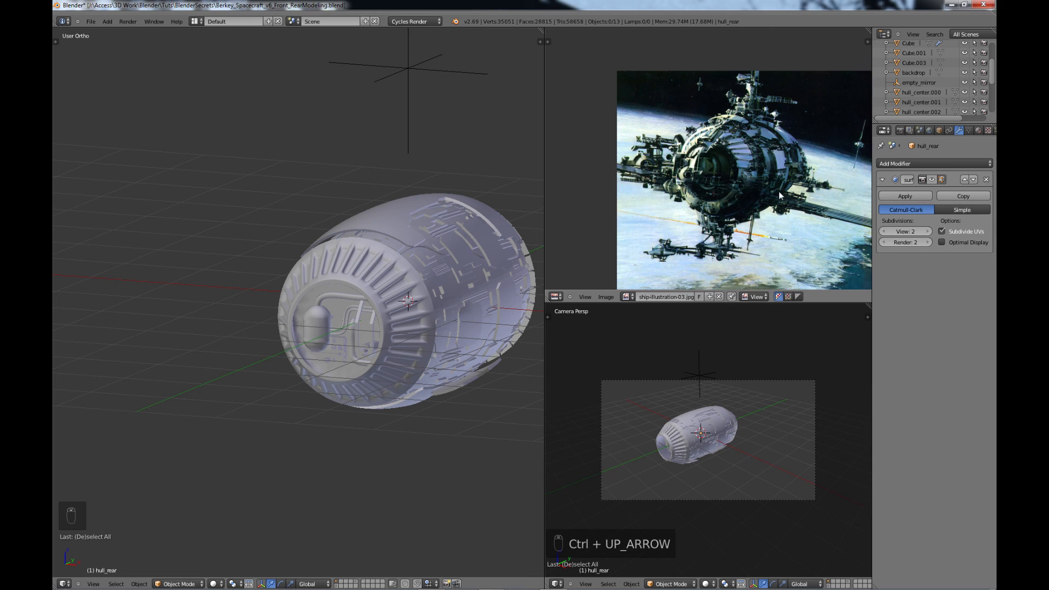
scroll(779, 195, up, 3)
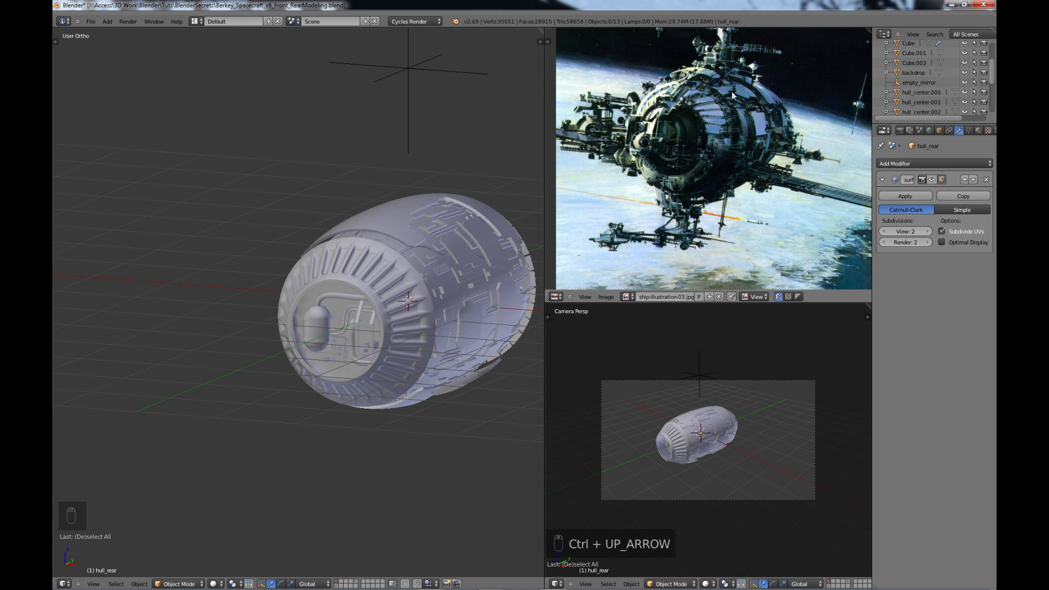
scroll(732, 83, down, 1)
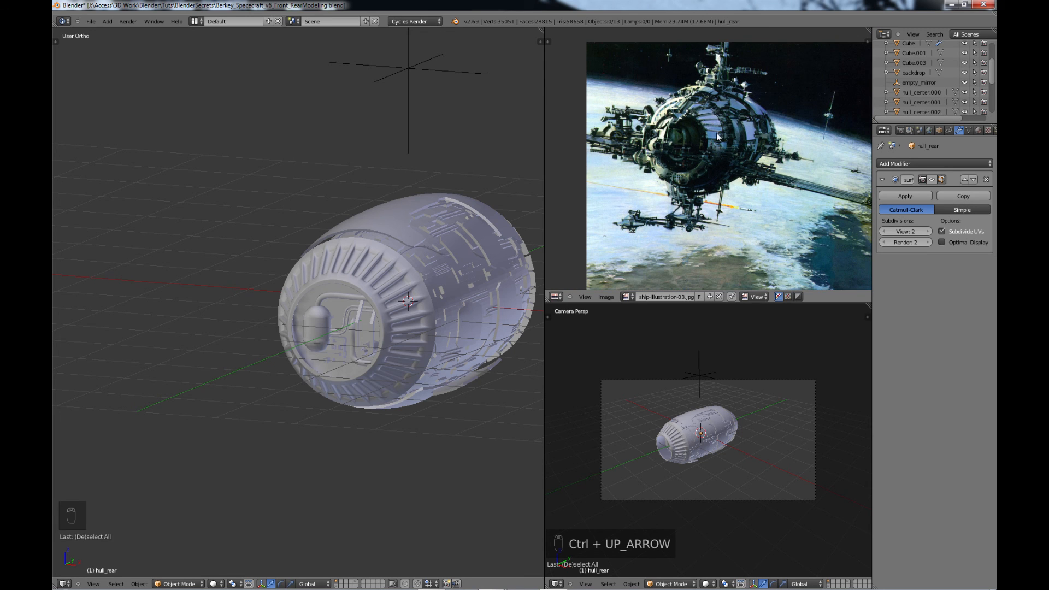
scroll(724, 159, down, 1)
scroll(724, 159, up, 2)
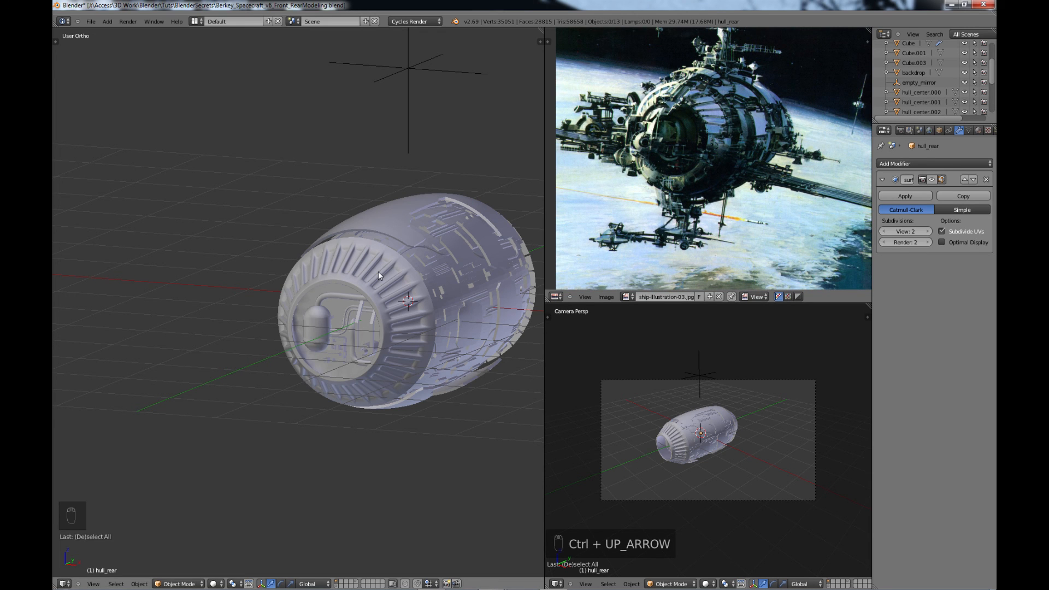
- Save the scene over the existing Berkey_Spacecraft_v6_Front_RearModeling.blend file
key(ctrl+s)
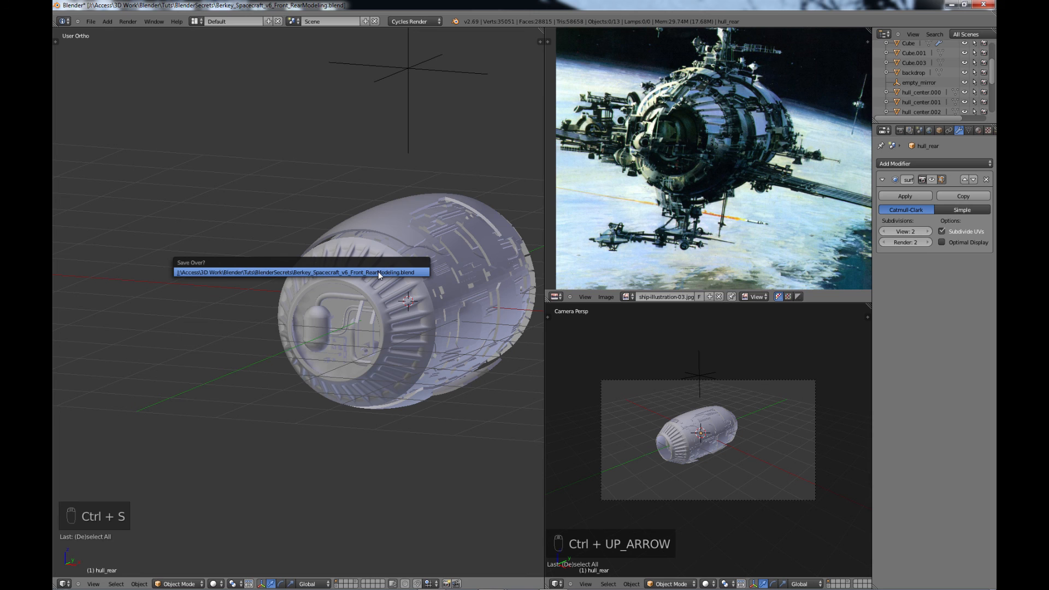
click(378, 272)
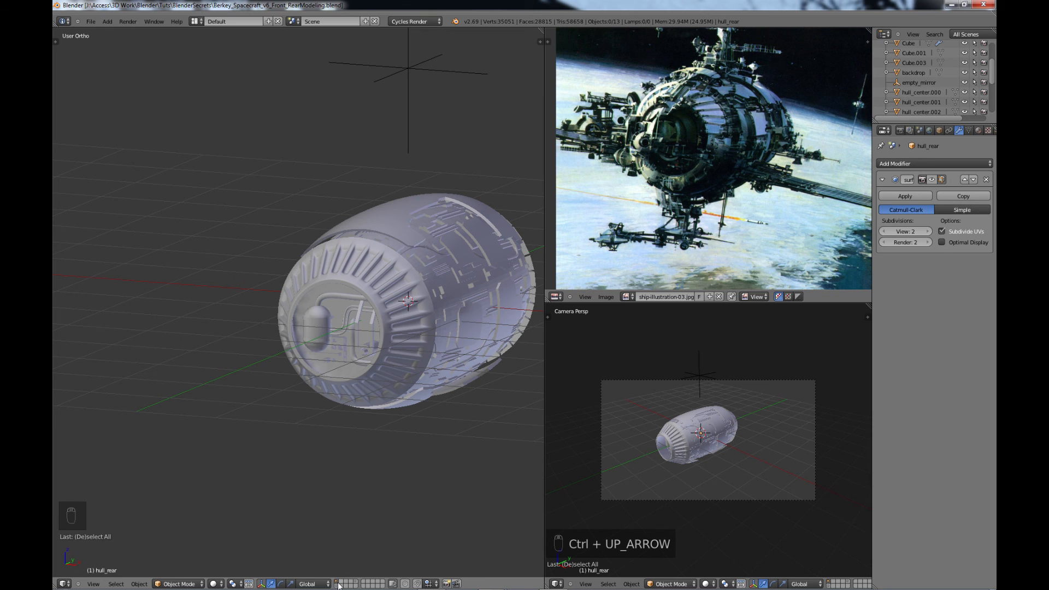
- Show the additional layers holding the backdrop and overhead plane together with the spacecraft, and render the camera view
click(355, 584)
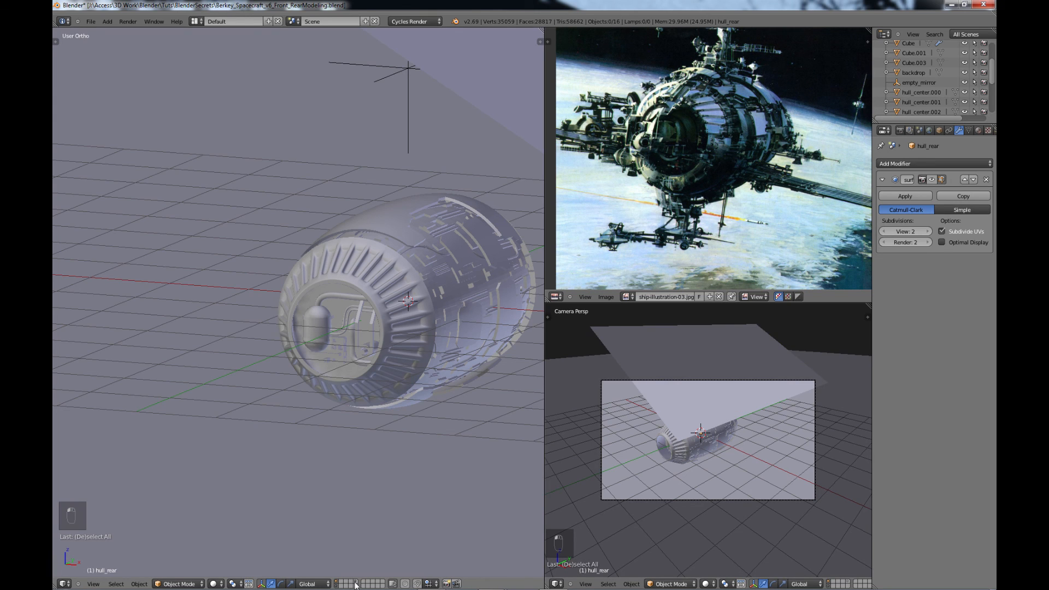
scroll(303, 377, down, 2)
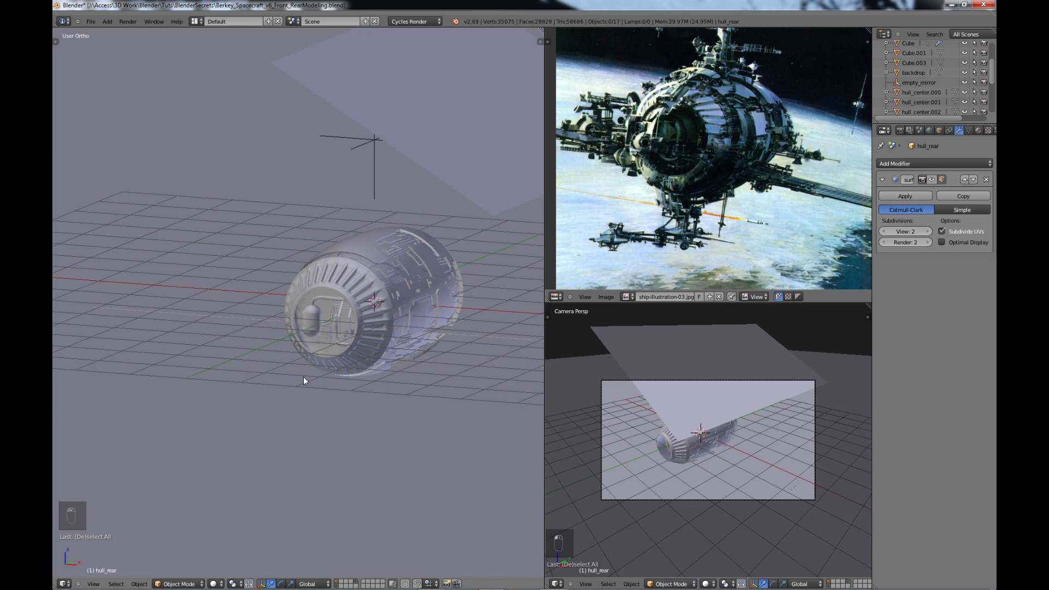
key(ctrl+Up)
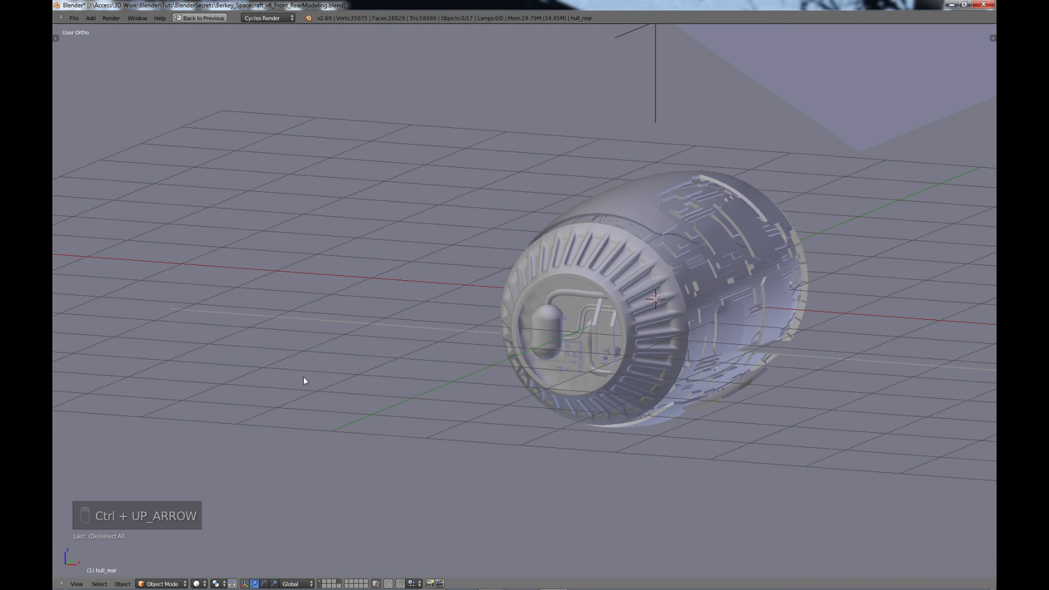
key(F12)
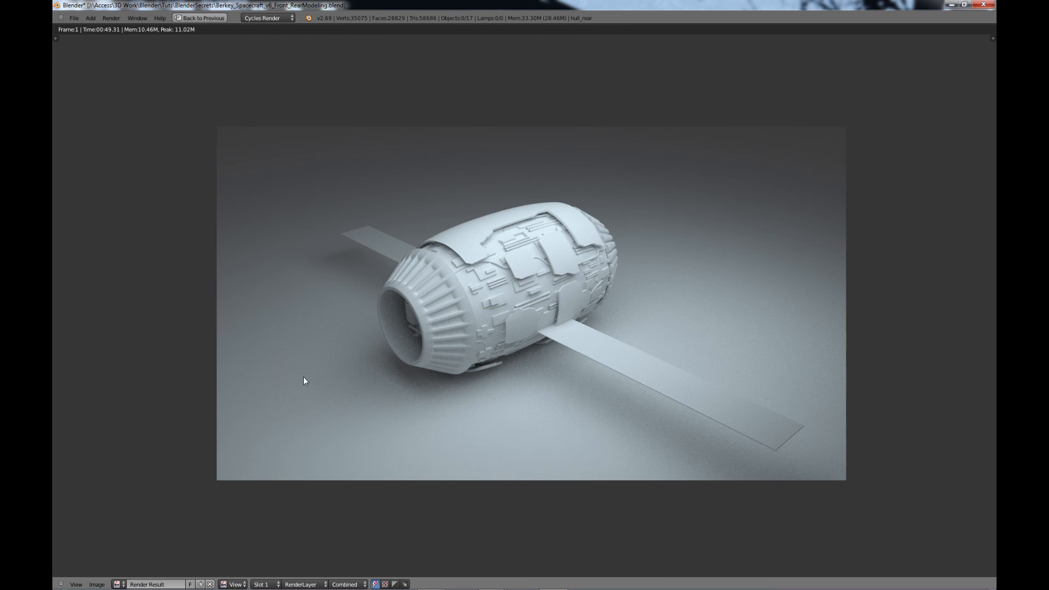